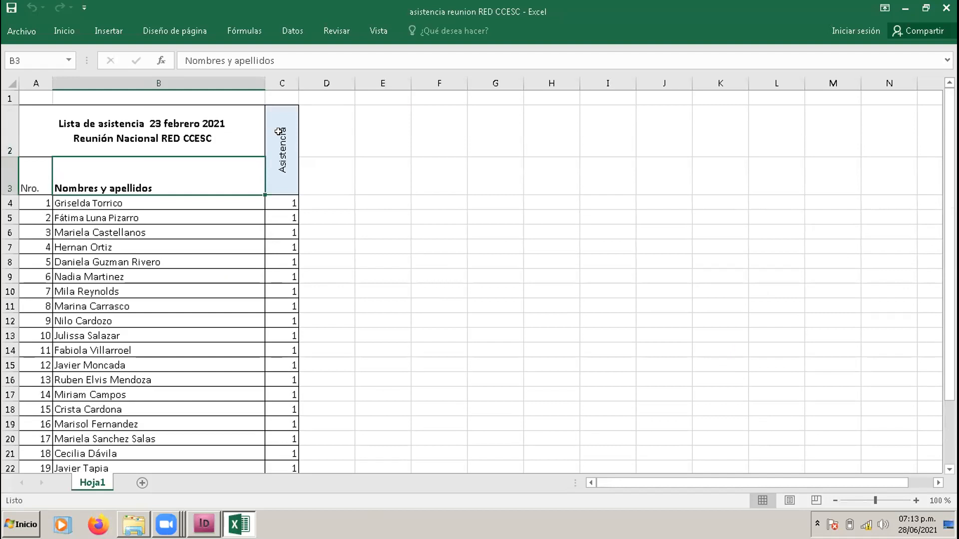
Step: Examine the attendance list's numbering, names and attendance columns down to the total of attendees
{"action": "left_click", "coordinate": [36, 215]}
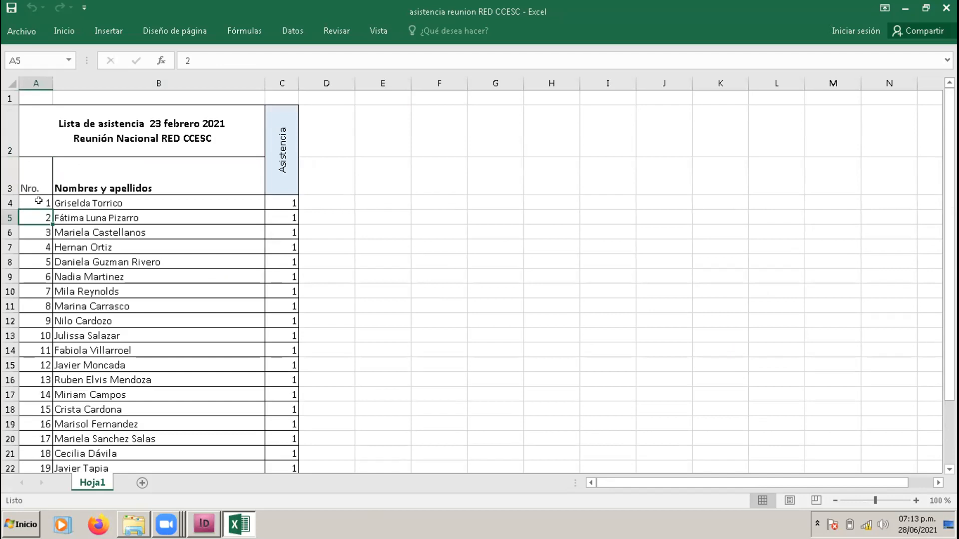
{"action": "scroll", "coordinate": [43, 279], "scroll_direction": "down", "scroll_amount": 2}
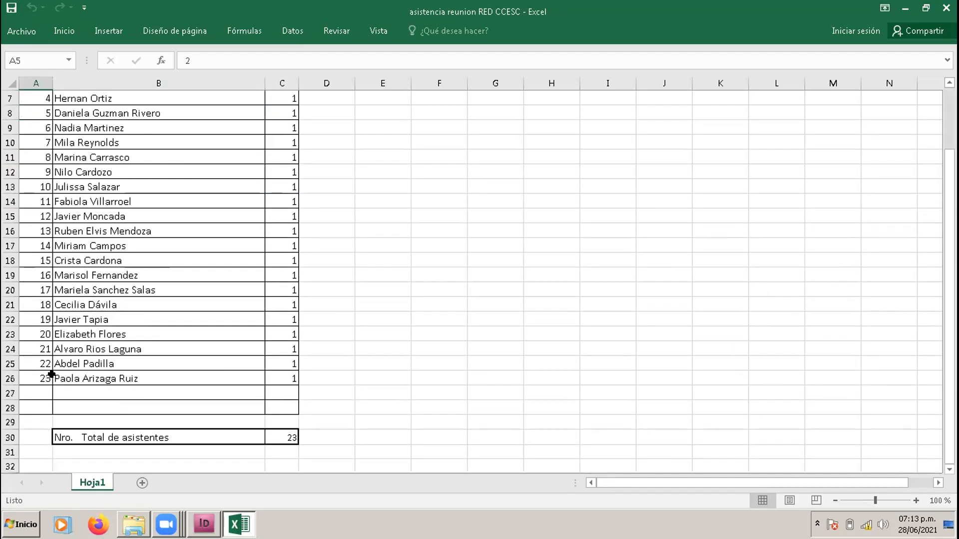
{"action": "scroll", "coordinate": [73, 365], "scroll_direction": "up", "scroll_amount": 2}
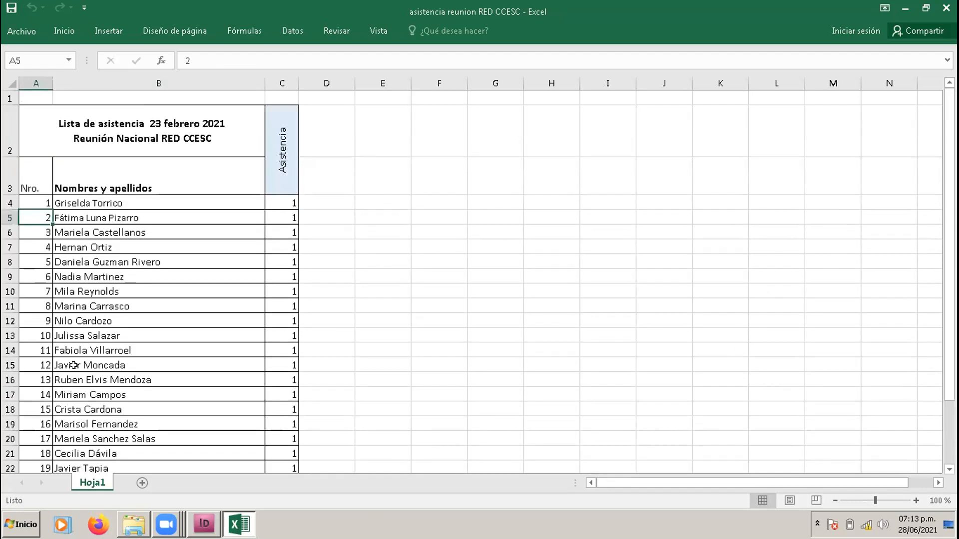
{"action": "left_click", "coordinate": [102, 203]}
{"action": "left_click", "coordinate": [279, 200]}
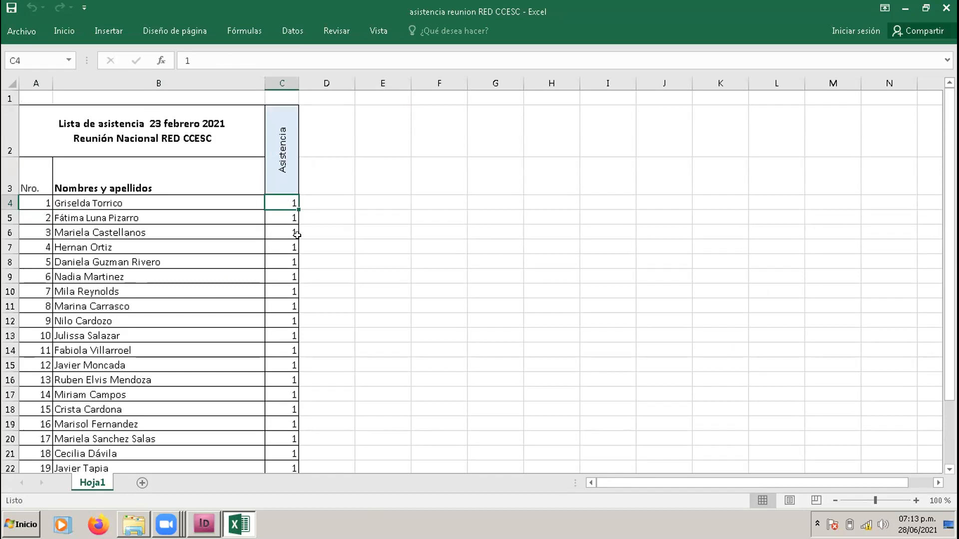
{"action": "scroll", "coordinate": [291, 333], "scroll_direction": "down", "scroll_amount": 3}
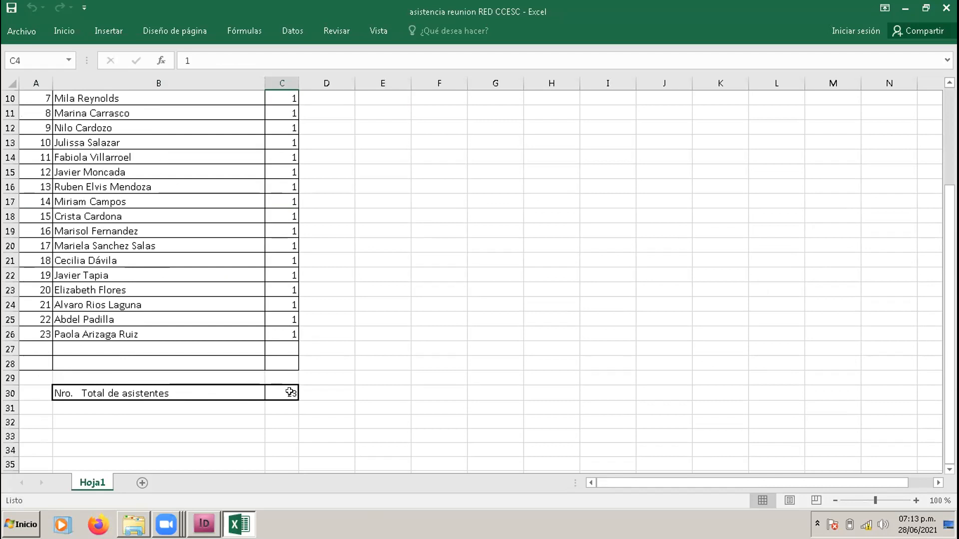
{"action": "scroll", "coordinate": [290, 392], "scroll_direction": "up", "scroll_amount": 3}
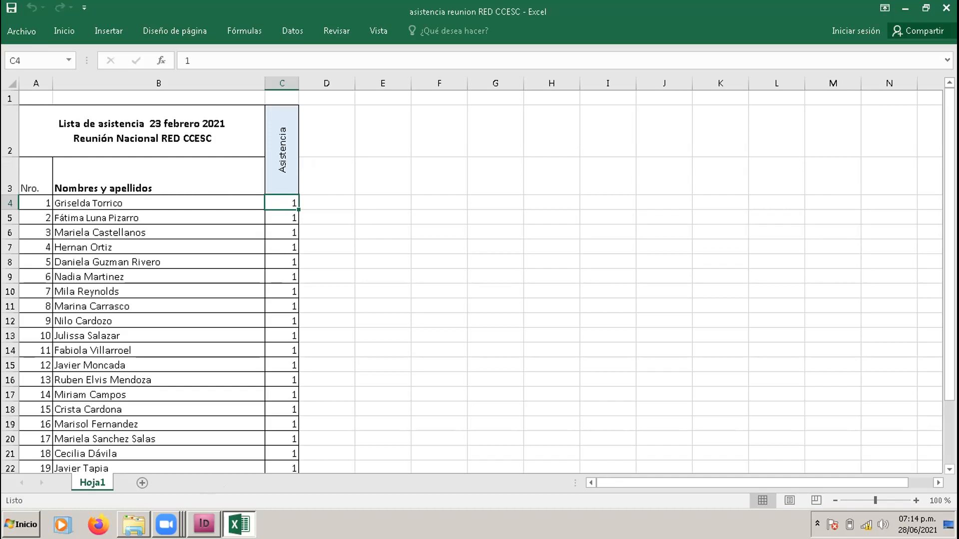
Step: Switch to InDesign and review the page arrangement of the blank untitled document
{"action": "mouse_move", "coordinate": [204, 525]}
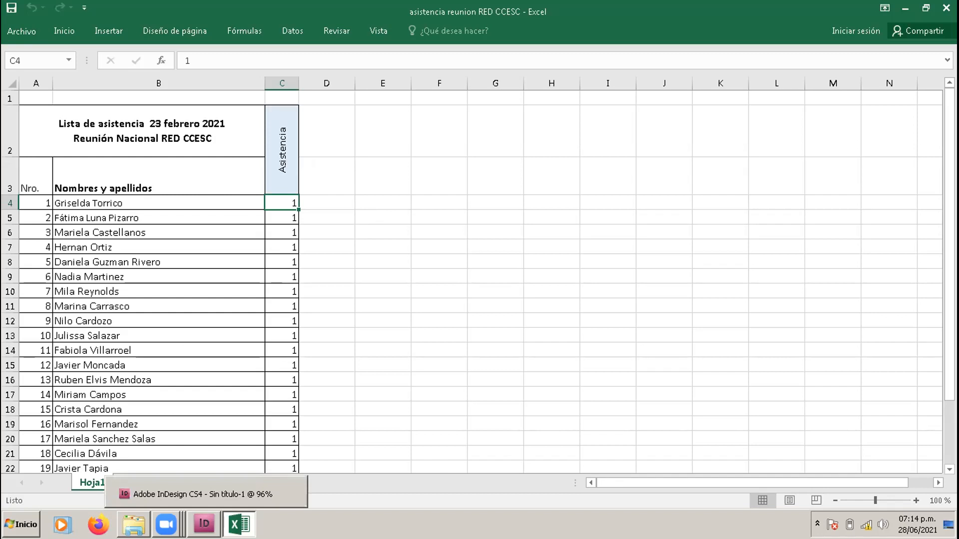
{"action": "left_click", "coordinate": [203, 494]}
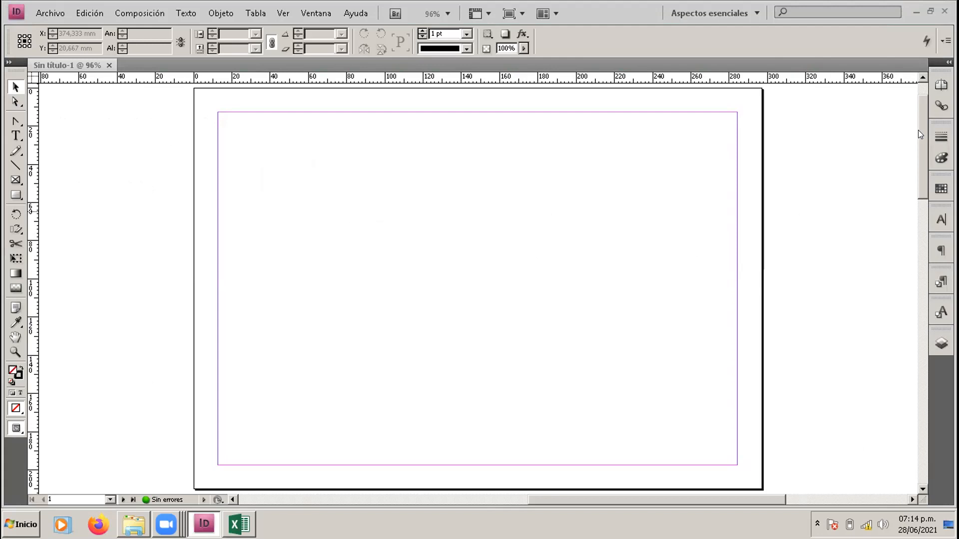
{"action": "scroll", "coordinate": [918, 130], "scroll_direction": "down", "scroll_amount": 10}
{"action": "left_click_drag", "start_coordinate": [939, 141], "coordinate": [939, 127]}
{"action": "left_click", "coordinate": [941, 86]}
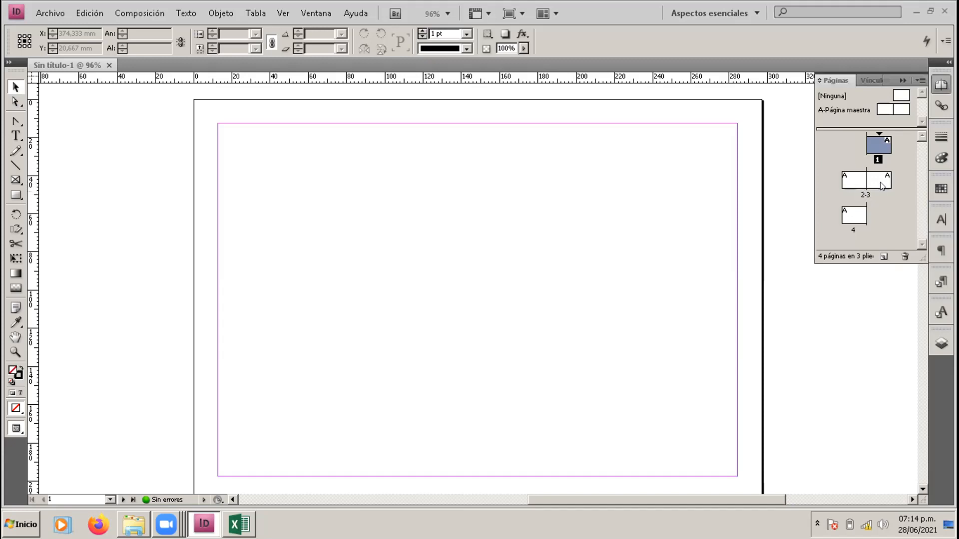
{"action": "left_click", "coordinate": [903, 80]}
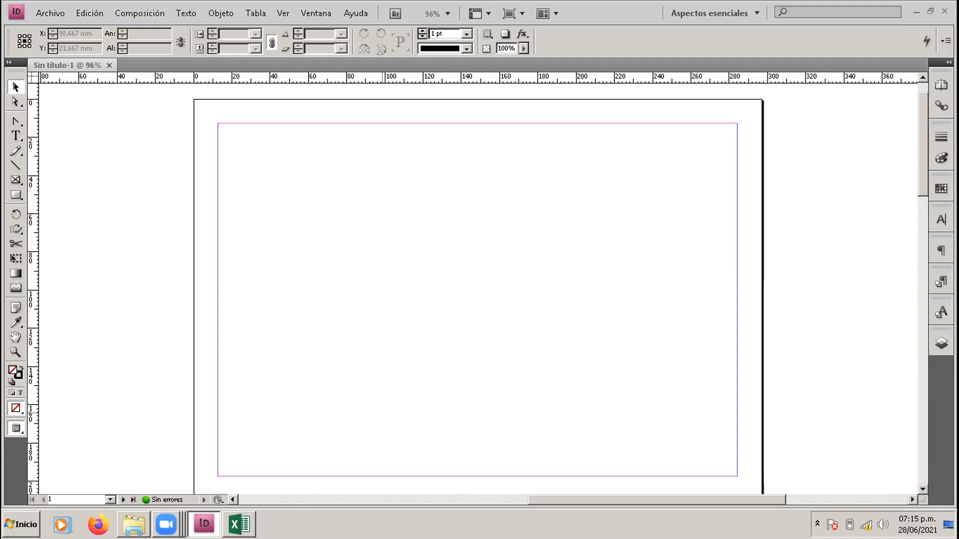
{"action": "key", "text": "alt+Tab"}
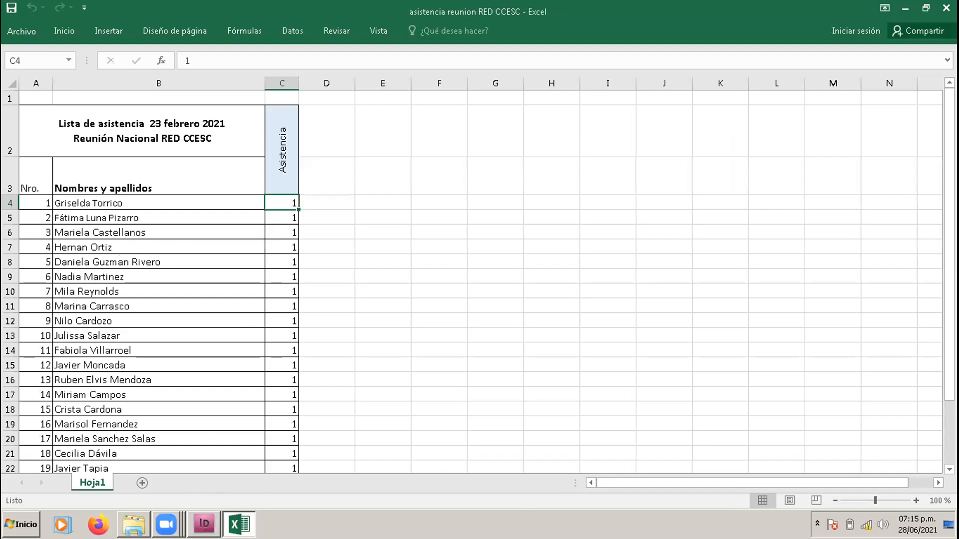
{"action": "left_click", "coordinate": [203, 523]}
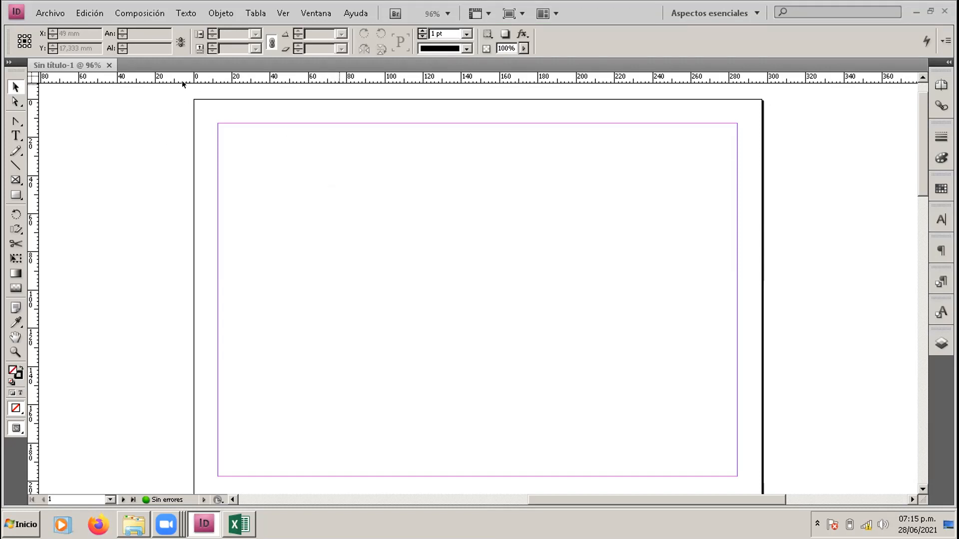
Step: Try to place the Excel workbook "asistencia reunion RED CCESC" from the Escritorio folder into the document
{"action": "left_click", "coordinate": [42, 11]}
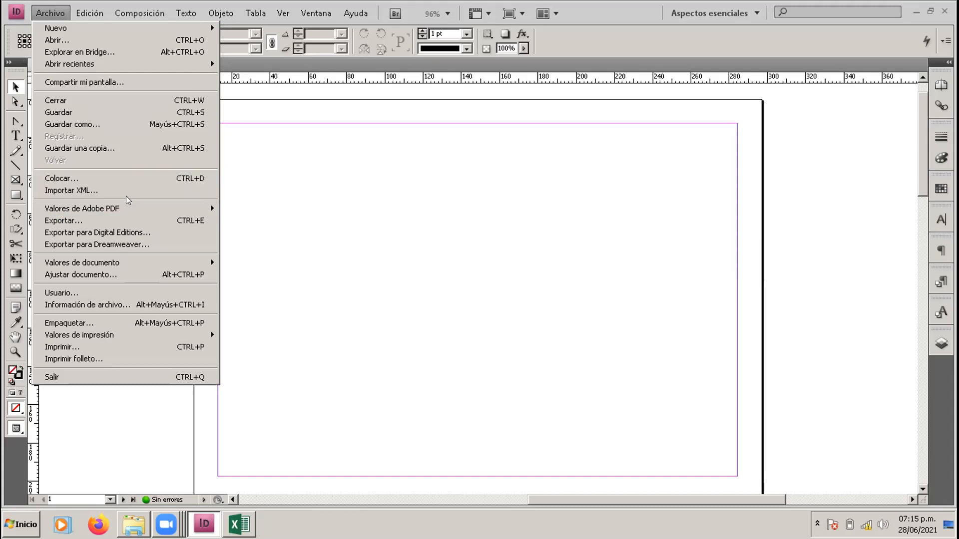
{"action": "left_click", "coordinate": [117, 177]}
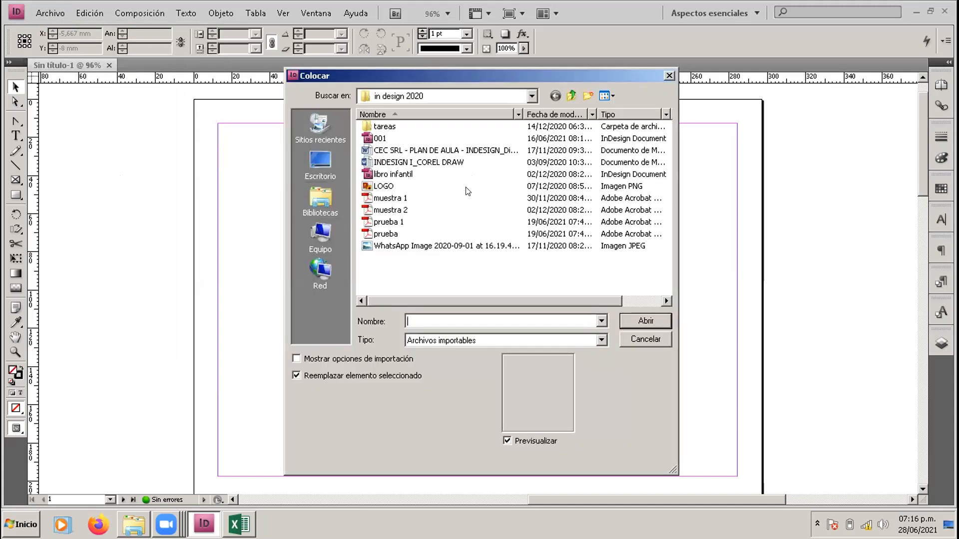
{"action": "left_click", "coordinate": [319, 162]}
{"action": "left_click_drag", "start_coordinate": [659, 138], "coordinate": [655, 209]}
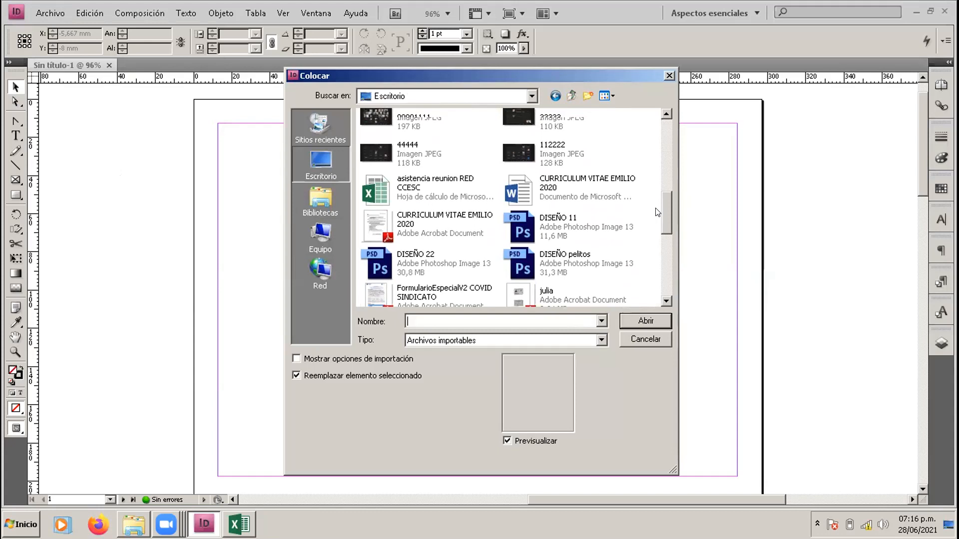
{"action": "left_click", "coordinate": [402, 191]}
{"action": "double_click", "coordinate": [402, 191]}
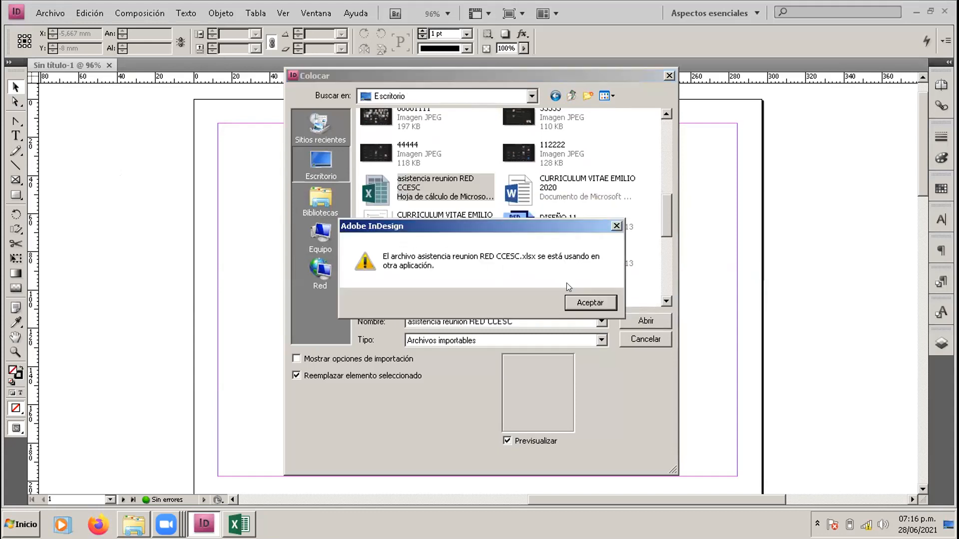
{"action": "left_click", "coordinate": [592, 305]}
Step: Close the workbook in Excel, and open "asistencia reunion RED CCESC" for placement in InDesign with import options shown
{"action": "left_click", "coordinate": [239, 525]}
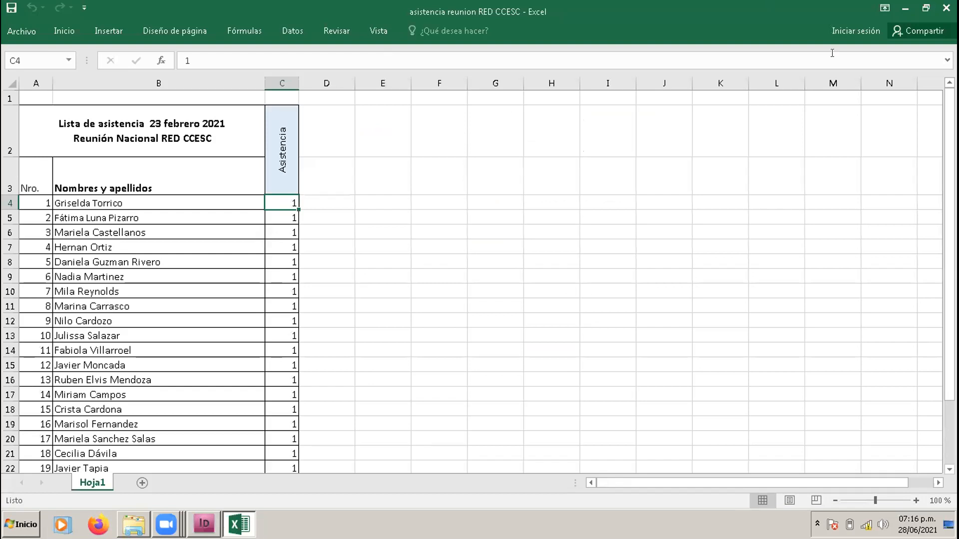
{"action": "left_click", "coordinate": [946, 7]}
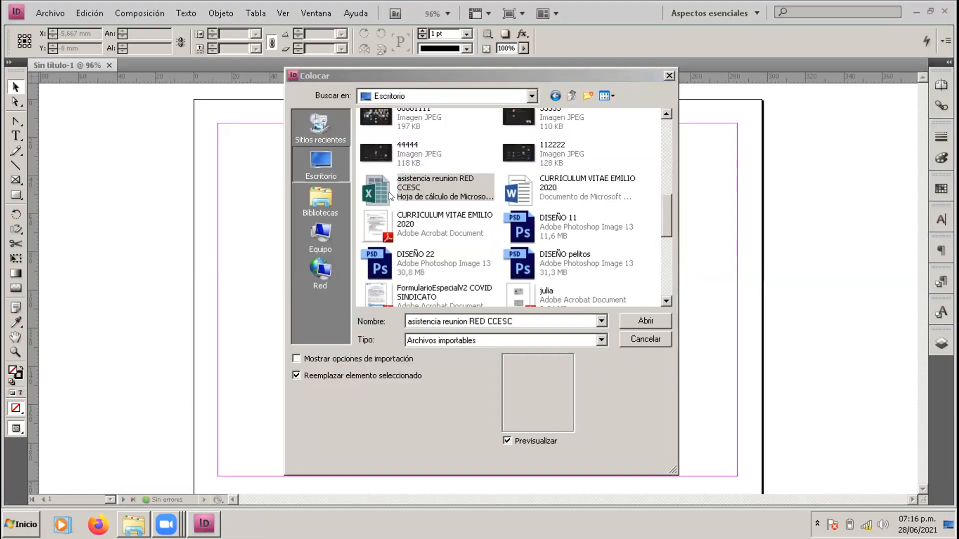
{"action": "left_click", "coordinate": [389, 187]}
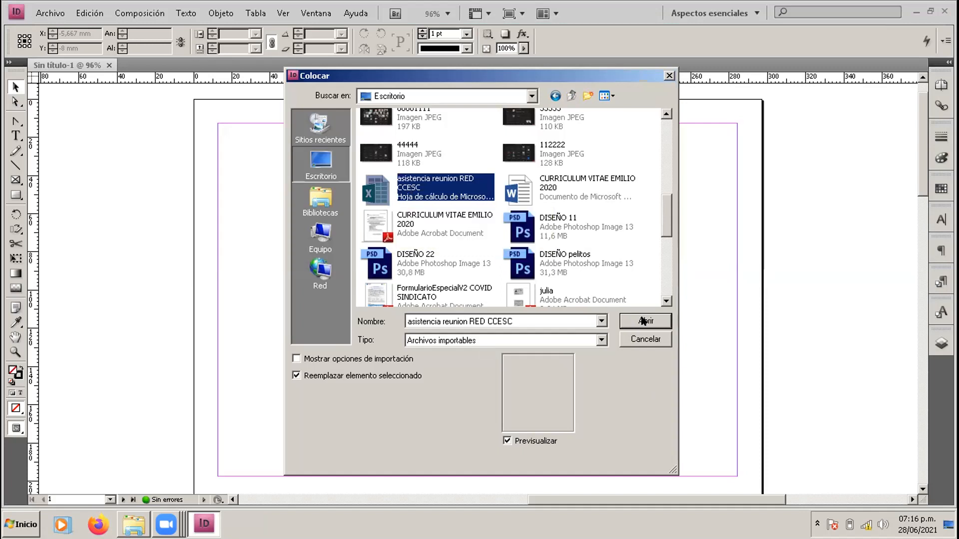
{"action": "left_click", "coordinate": [297, 358]}
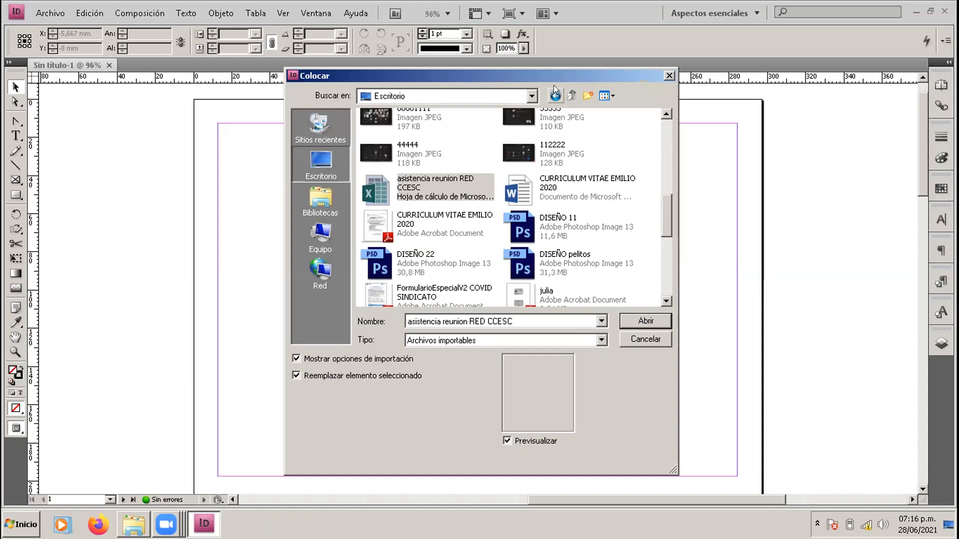
{"action": "left_click", "coordinate": [418, 185]}
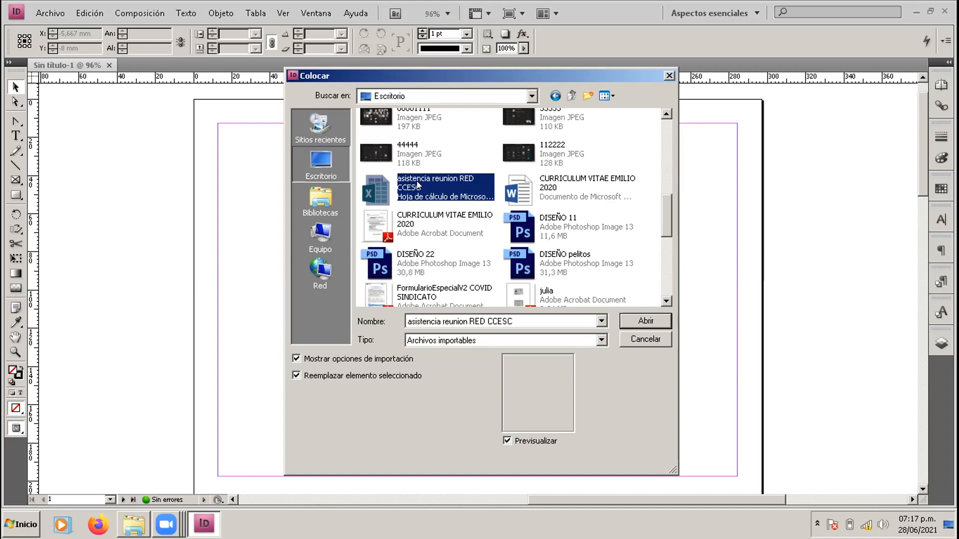
{"action": "left_click", "coordinate": [639, 319]}
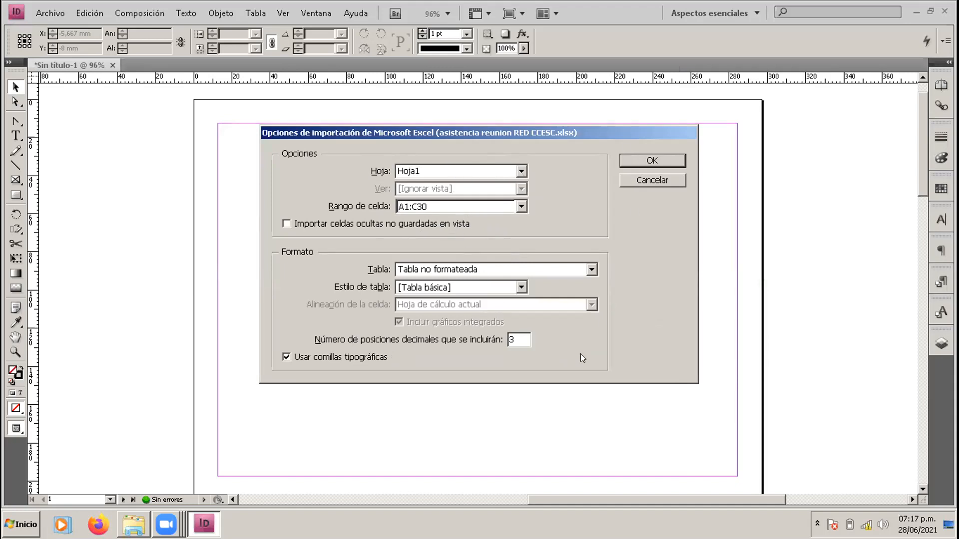
Step: Import cell range A1:C30 of Hoja1 as an unformatted table (Tabla no formateada) and place it at the page's top margin
{"action": "left_click", "coordinate": [521, 172]}
{"action": "left_click", "coordinate": [521, 171]}
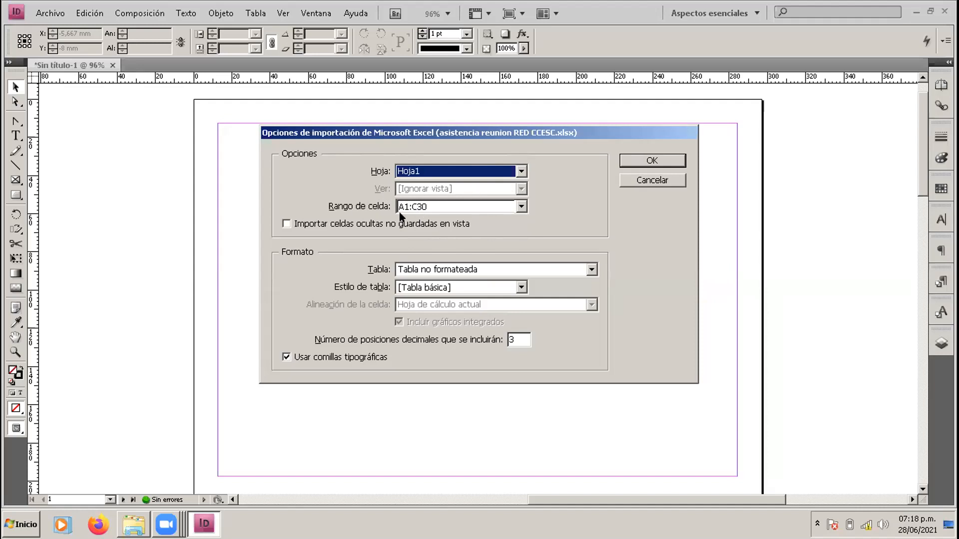
{"action": "left_click", "coordinate": [520, 207]}
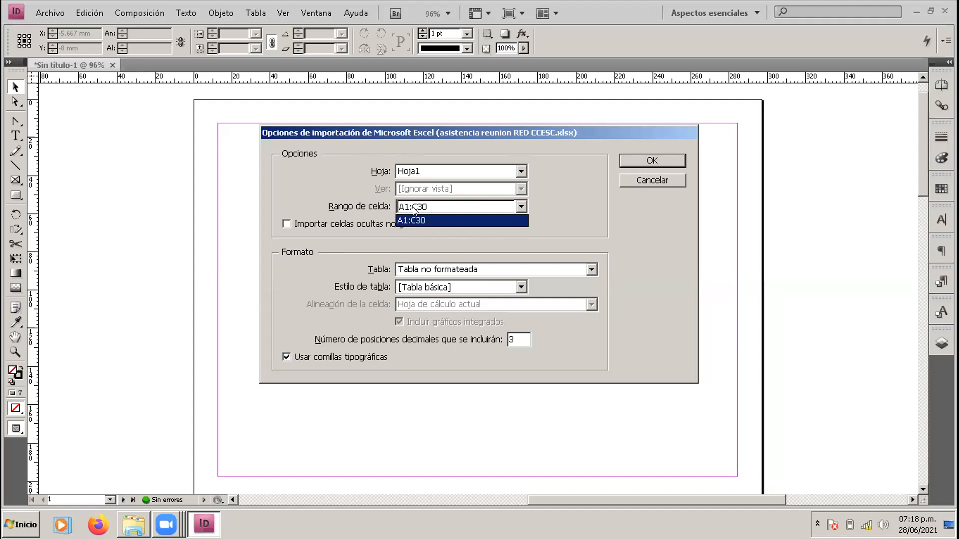
{"action": "left_click", "coordinate": [581, 218]}
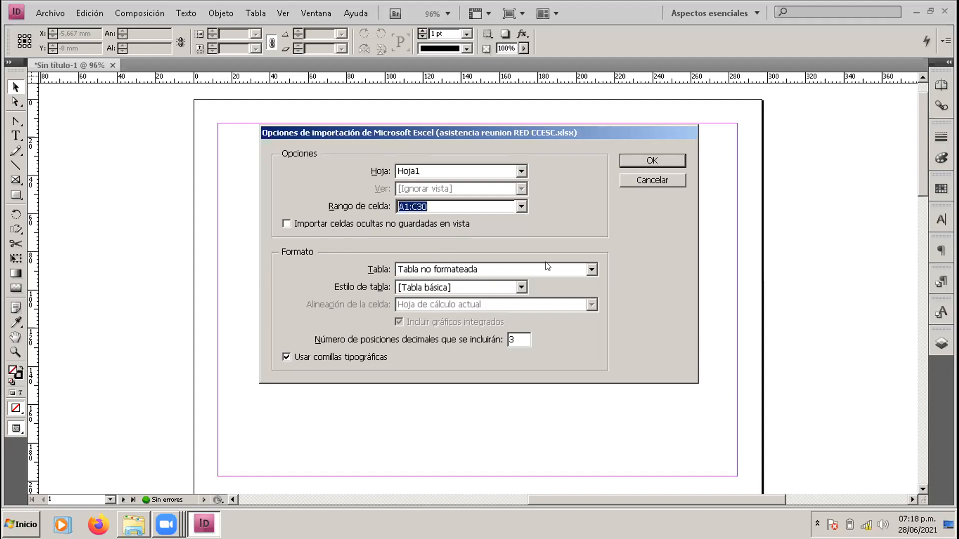
{"action": "left_click", "coordinate": [592, 269]}
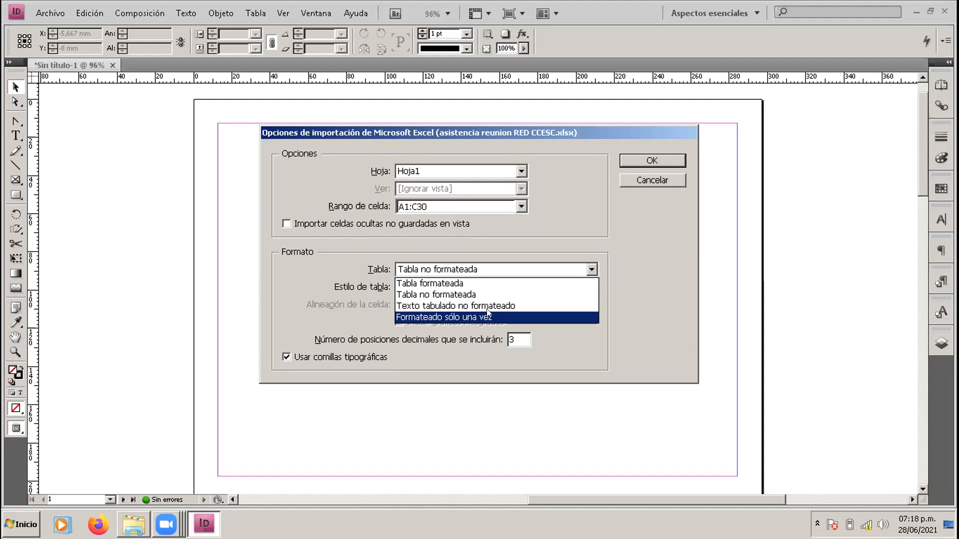
{"action": "left_click", "coordinate": [626, 244]}
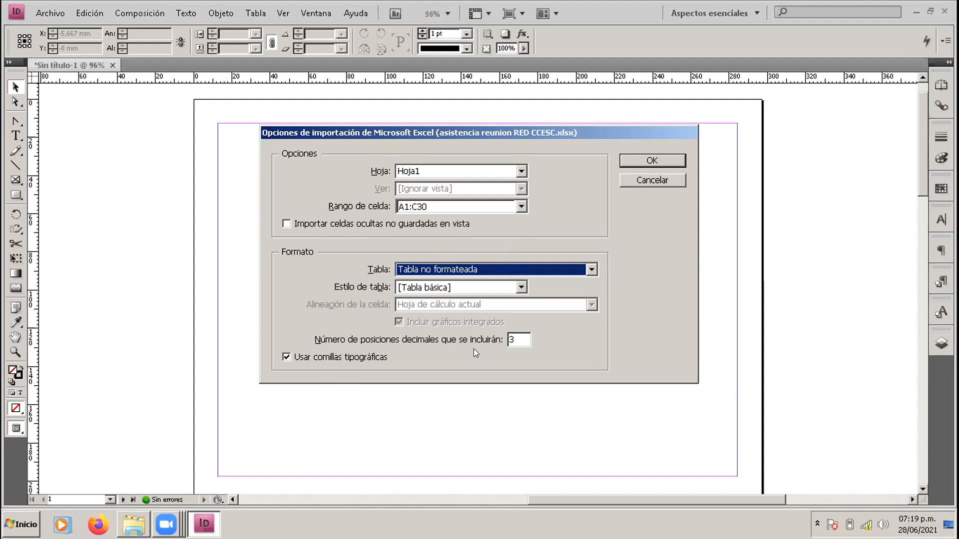
{"action": "left_click", "coordinate": [655, 159]}
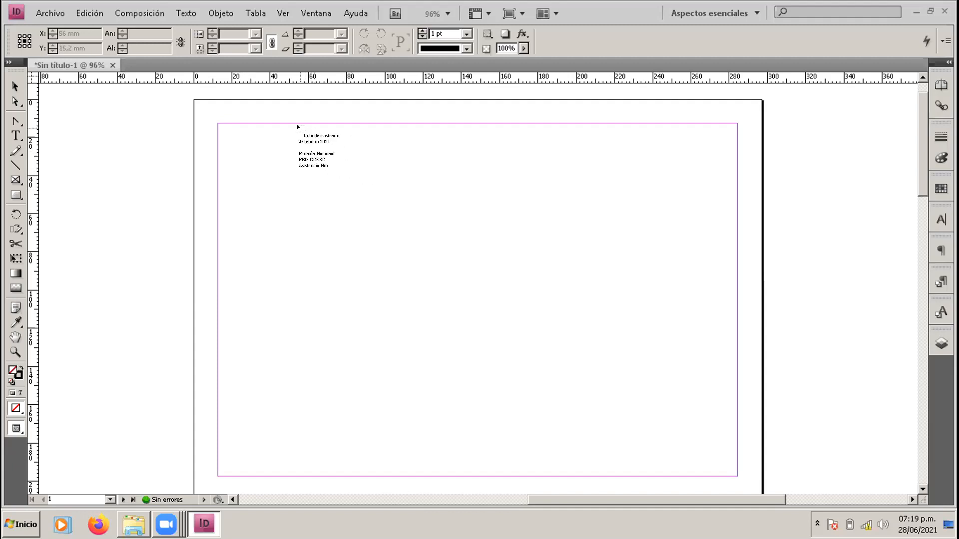
{"action": "left_click", "coordinate": [283, 124]}
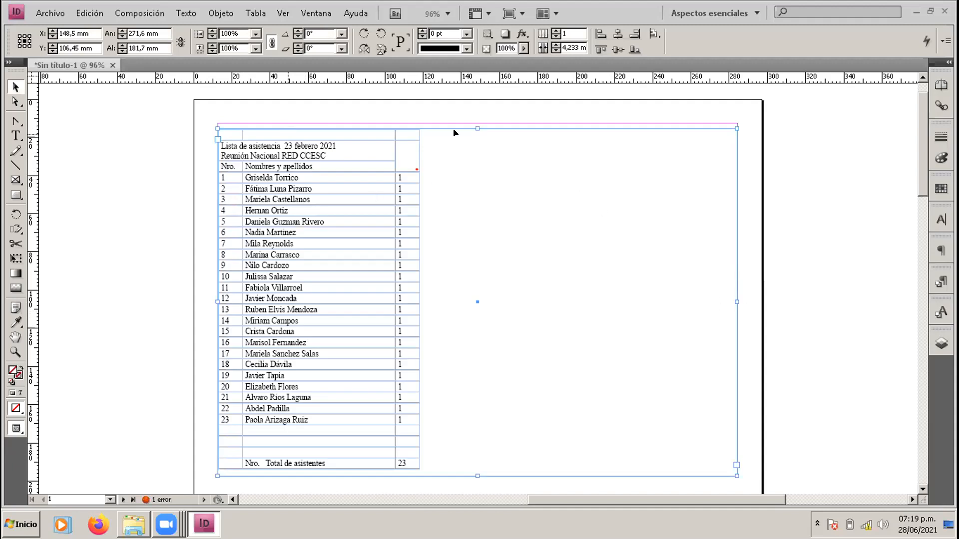
Step: Narrow the table's text frame to about 113 mm and move it toward the page's middle, to about X 124 mm, Y 105 mm
{"action": "left_click_drag", "start_coordinate": [432, 144], "coordinate": [451, 141]}
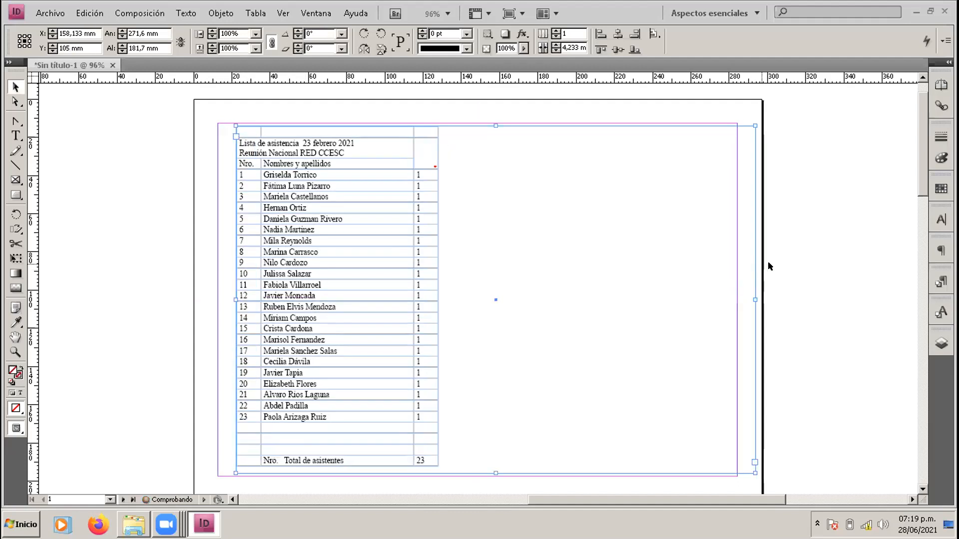
{"action": "left_click_drag", "start_coordinate": [755, 299], "coordinate": [448, 301]}
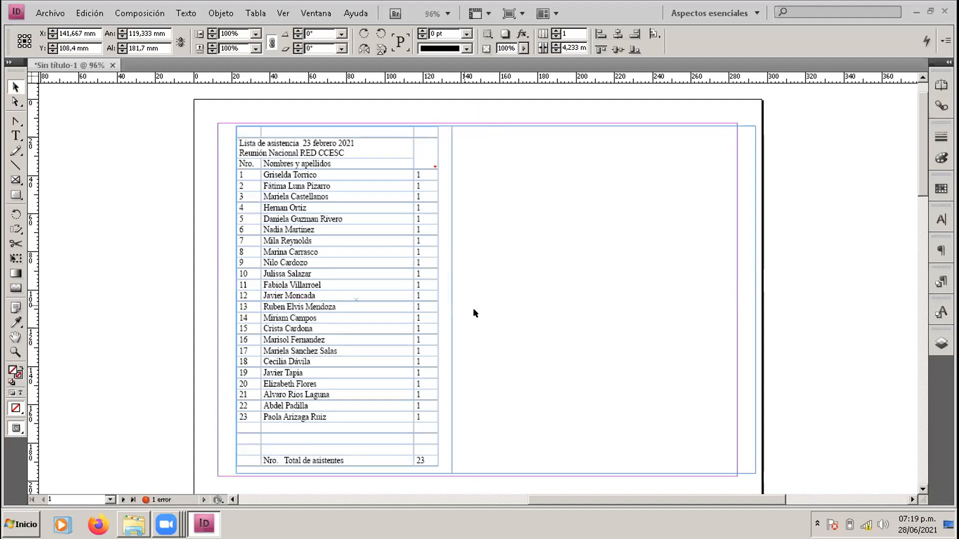
{"action": "left_click_drag", "start_coordinate": [378, 137], "coordinate": [467, 138]}
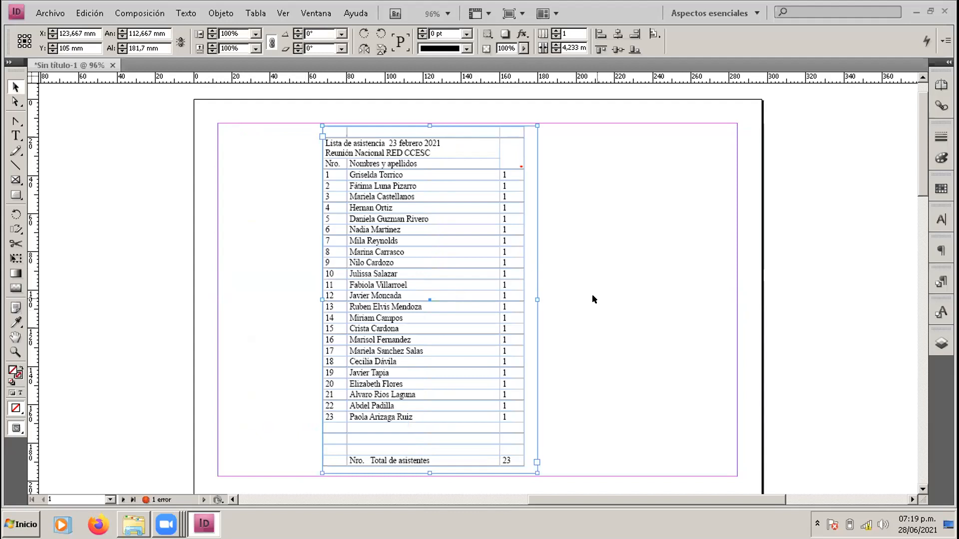
Step: Replace the initial letter of the first name in row 19 of the table with X
{"action": "double_click", "coordinate": [368, 240]}
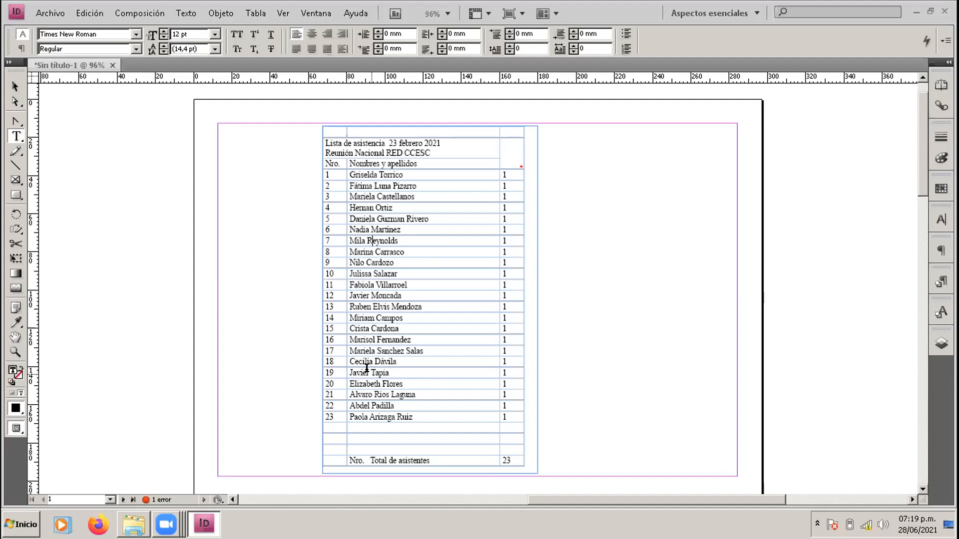
{"action": "left_click_drag", "start_coordinate": [347, 371], "coordinate": [347, 371]}
{"action": "type", "text": "X"}
{"action": "key", "text": "Delete"}
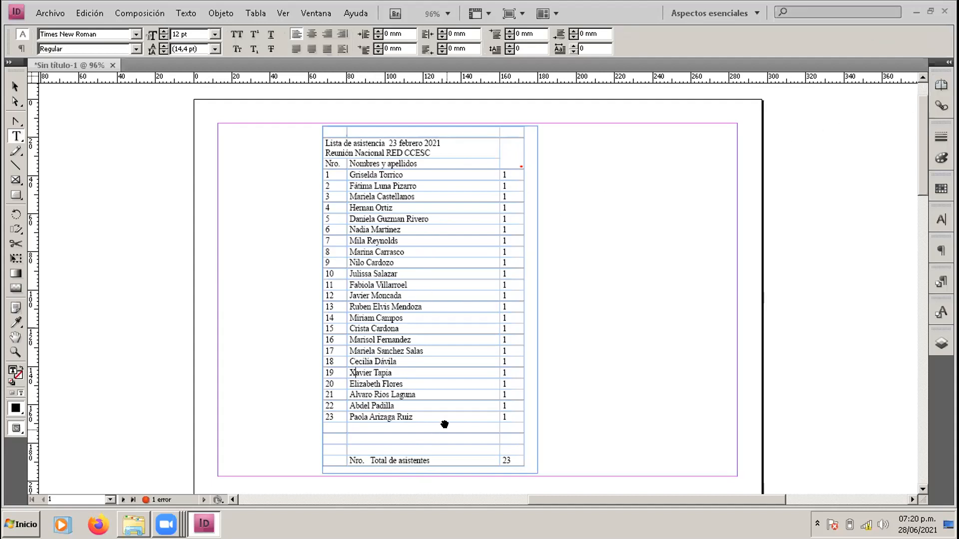
{"action": "scroll", "coordinate": [444, 425], "scroll_direction": "up", "scroll_amount": 2}
{"action": "scroll", "coordinate": [445, 424], "scroll_direction": "up", "scroll_amount": 2}
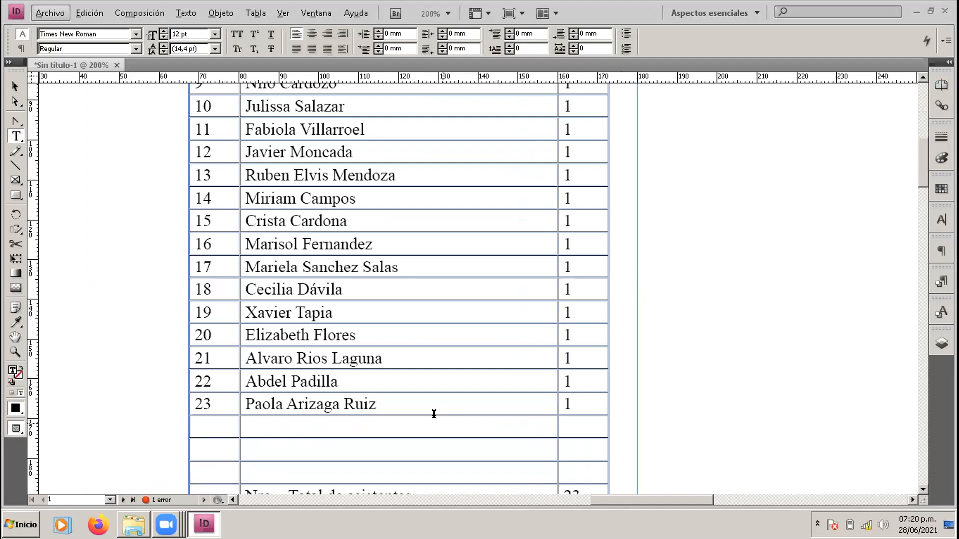
Step: Widen the table's number column to about 48 mm
{"action": "key", "text": "alt"}
{"action": "scroll", "coordinate": [330, 299], "scroll_direction": "up", "scroll_amount": 8}
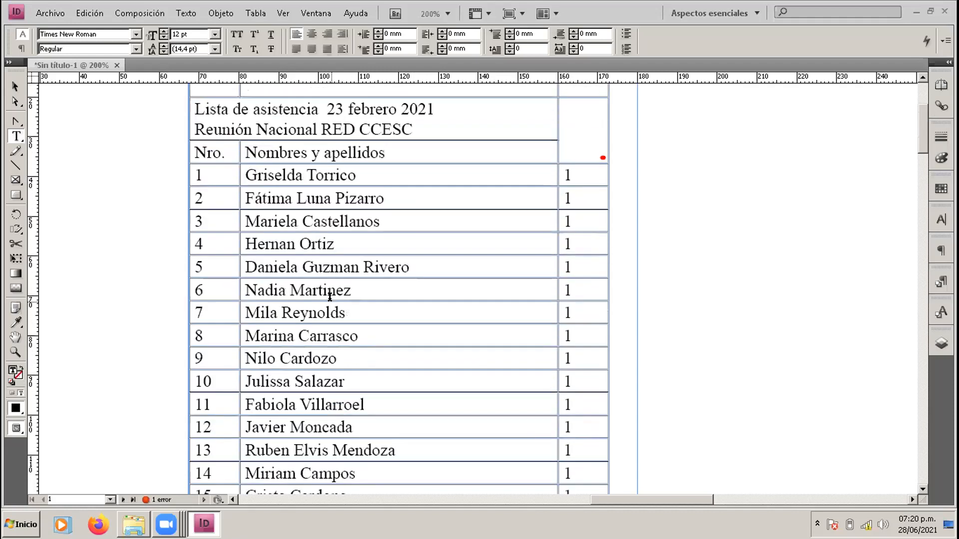
{"action": "scroll", "coordinate": [480, 243], "scroll_direction": "up", "scroll_amount": 2}
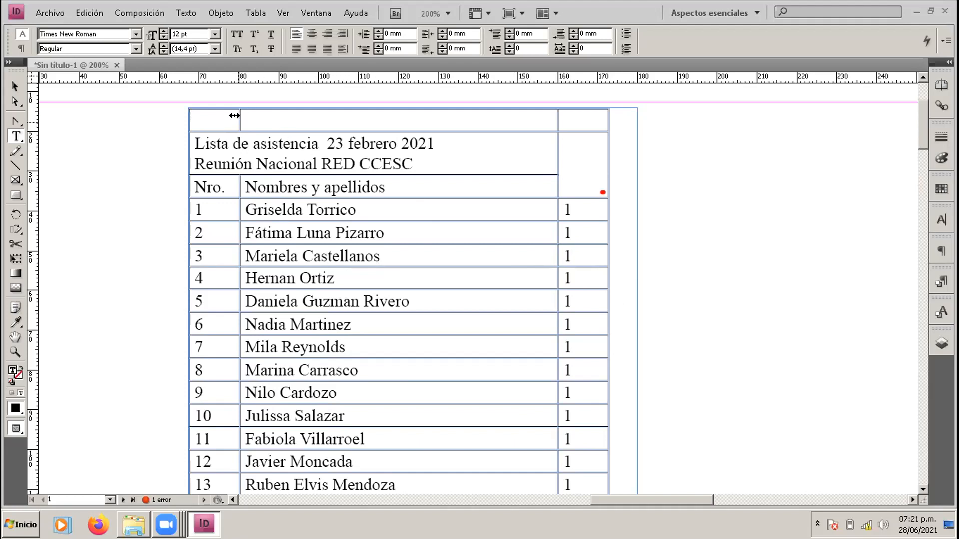
{"action": "scroll", "coordinate": [199, 249], "scroll_direction": "down", "scroll_amount": 6}
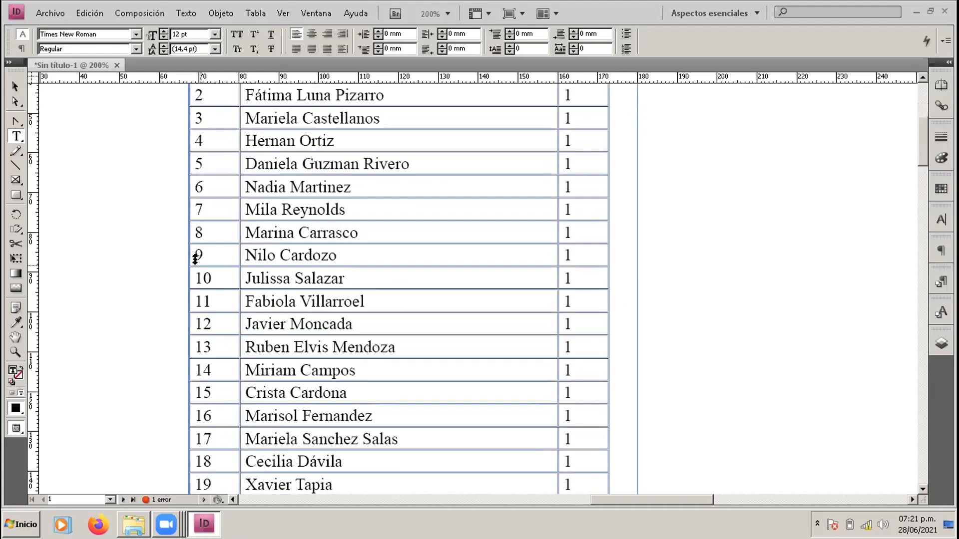
{"action": "scroll", "coordinate": [195, 258], "scroll_direction": "down", "scroll_amount": 4}
{"action": "scroll", "coordinate": [194, 259], "scroll_direction": "up", "scroll_amount": 10}
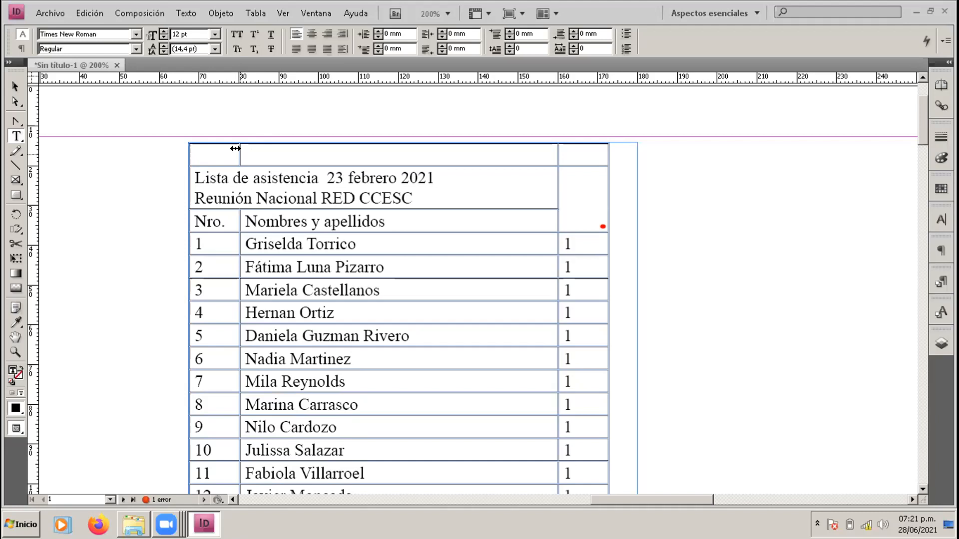
{"action": "left_click_drag", "start_coordinate": [234, 148], "coordinate": [377, 154]}
{"action": "scroll", "coordinate": [379, 155], "scroll_direction": "down", "scroll_amount": 5}
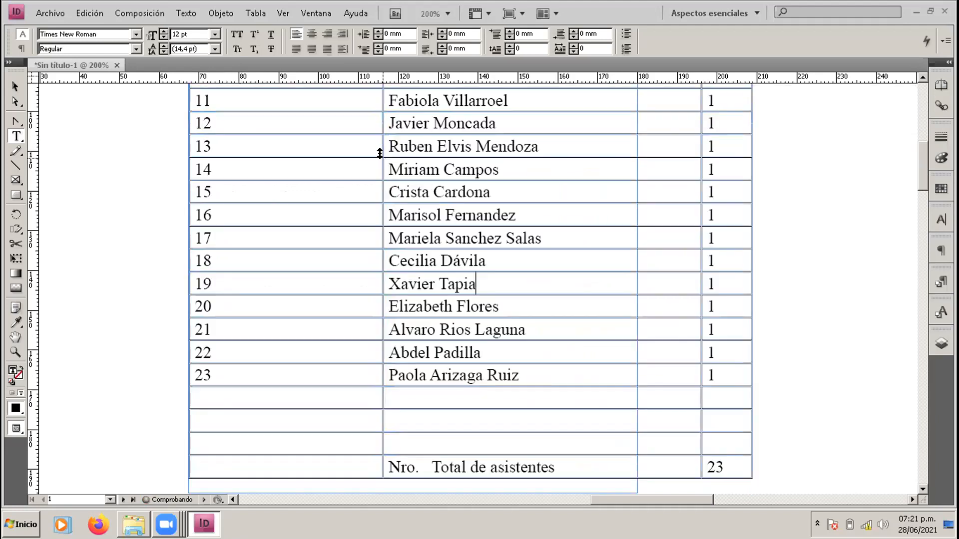
{"action": "scroll", "coordinate": [376, 175], "scroll_direction": "up", "scroll_amount": 5}
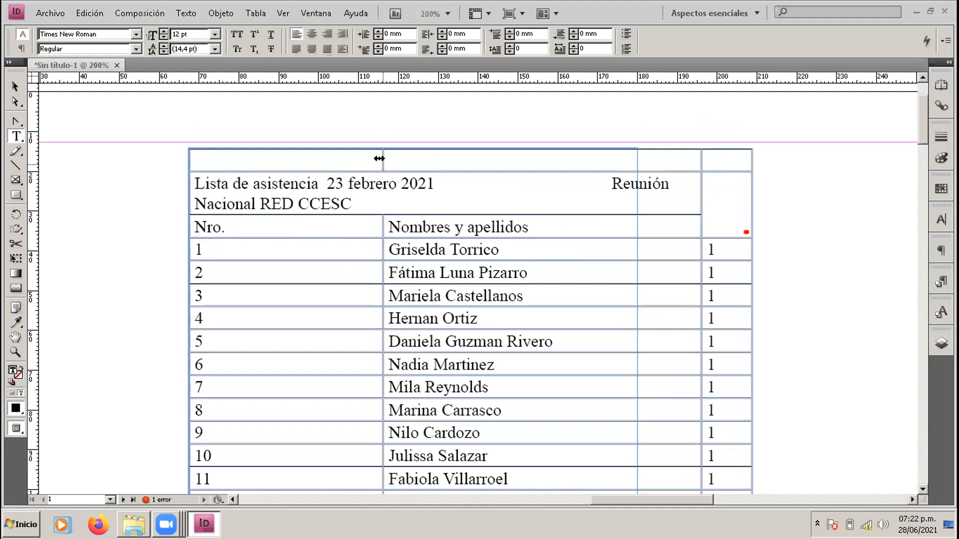
Step: Narrow the table's number column to about 7 mm so it fits the two-digit row numbers
{"action": "left_click_drag", "start_coordinate": [375, 156], "coordinate": [204, 166]}
{"action": "scroll", "coordinate": [205, 166], "scroll_direction": "down", "scroll_amount": 5}
{"action": "scroll", "coordinate": [201, 280], "scroll_direction": "up", "scroll_amount": 2}
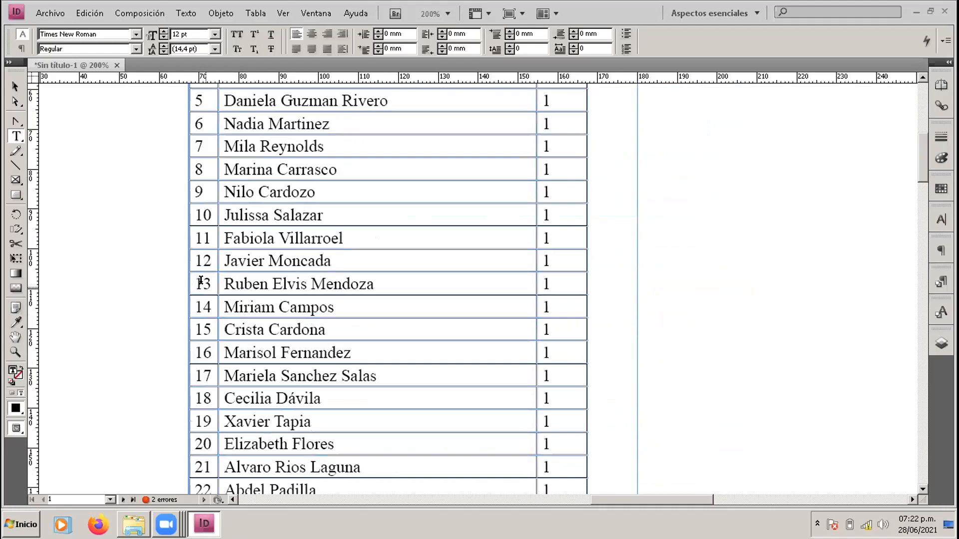
{"action": "scroll", "coordinate": [201, 281], "scroll_direction": "up", "scroll_amount": 4}
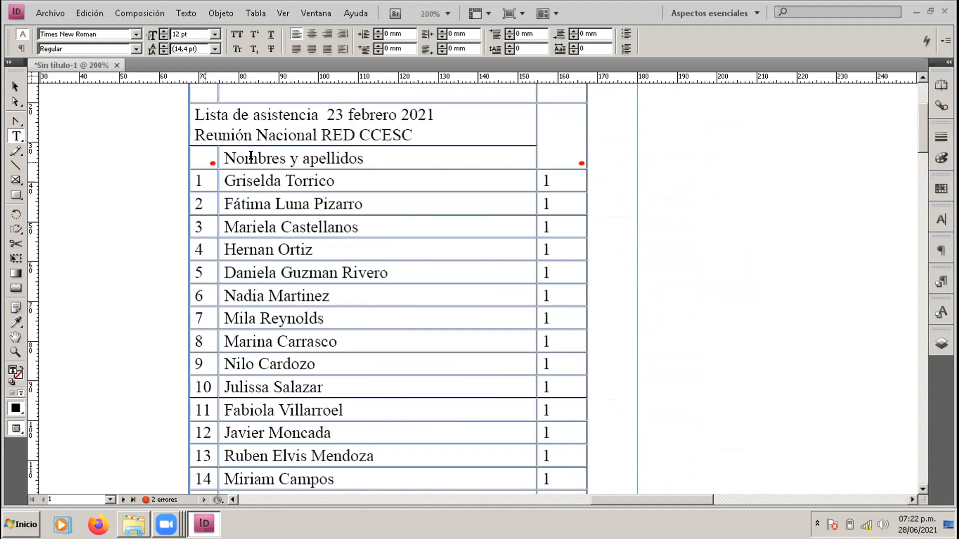
{"action": "scroll", "coordinate": [250, 155], "scroll_direction": "up", "scroll_amount": 1}
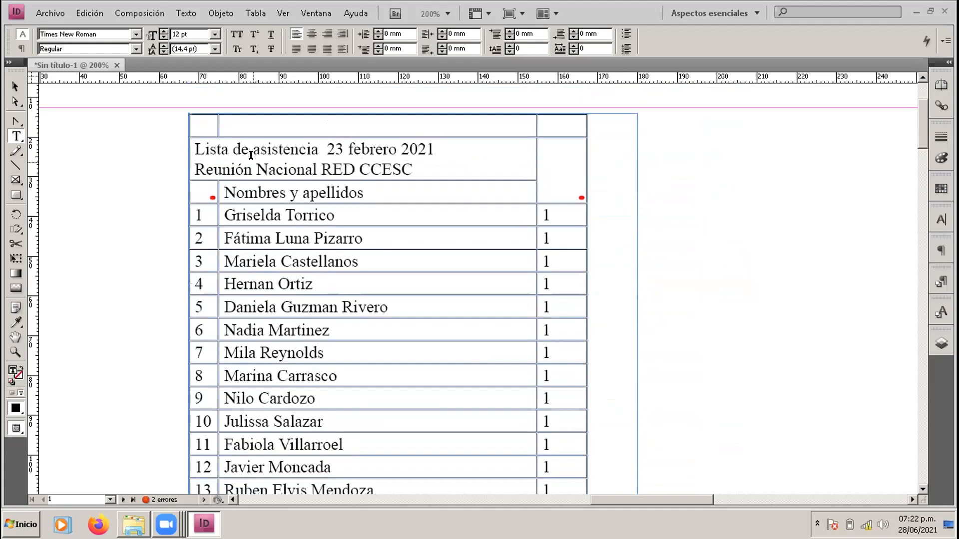
Step: Narrow the "Nombres y apellidos" column to about 58 mm by moving the border it shares with the last column
{"action": "left_click", "coordinate": [300, 253]}
{"action": "scroll", "coordinate": [297, 249], "scroll_direction": "down", "scroll_amount": 3}
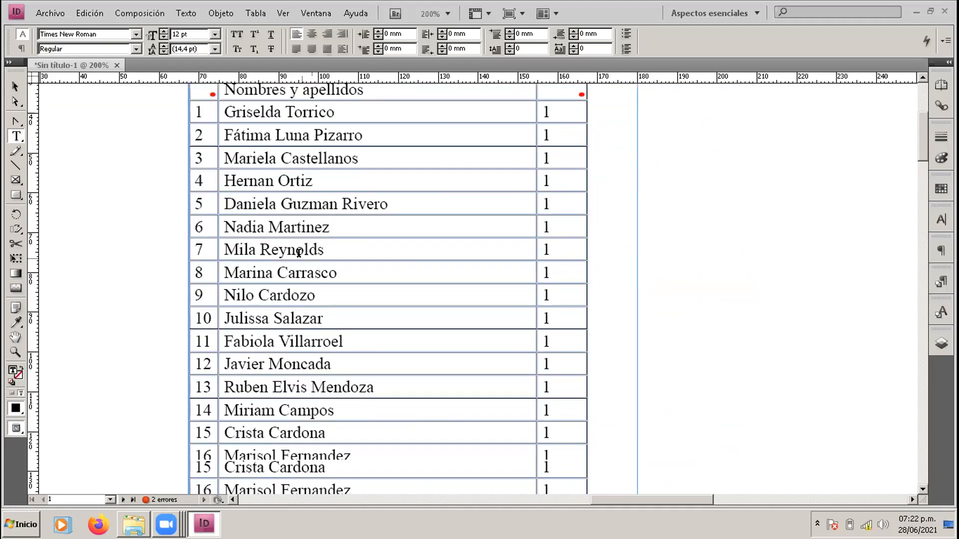
{"action": "scroll", "coordinate": [299, 253], "scroll_direction": "up", "scroll_amount": 4}
{"action": "scroll", "coordinate": [300, 253], "scroll_direction": "down", "scroll_amount": 12}
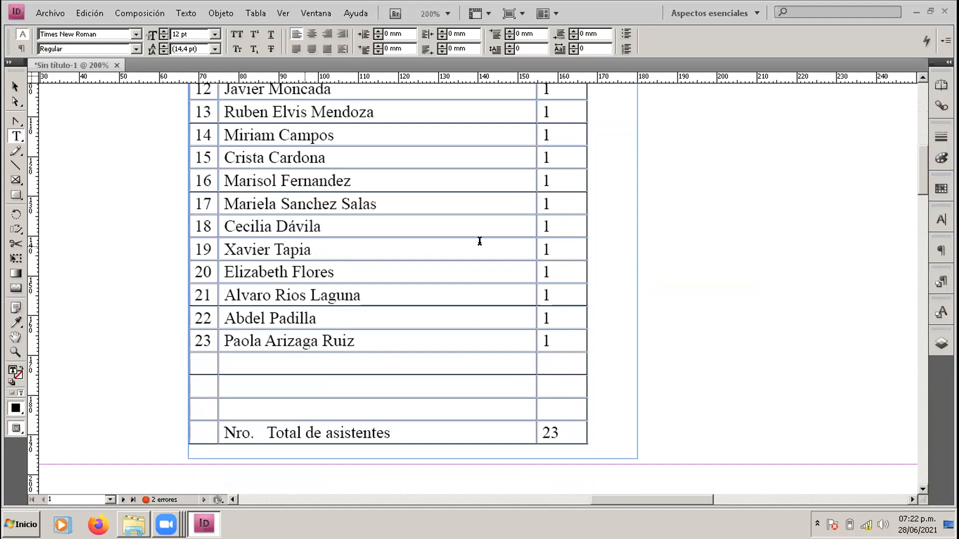
{"action": "scroll", "coordinate": [531, 238], "scroll_direction": "up", "scroll_amount": 4}
{"action": "scroll", "coordinate": [530, 237], "scroll_direction": "up", "scroll_amount": 7}
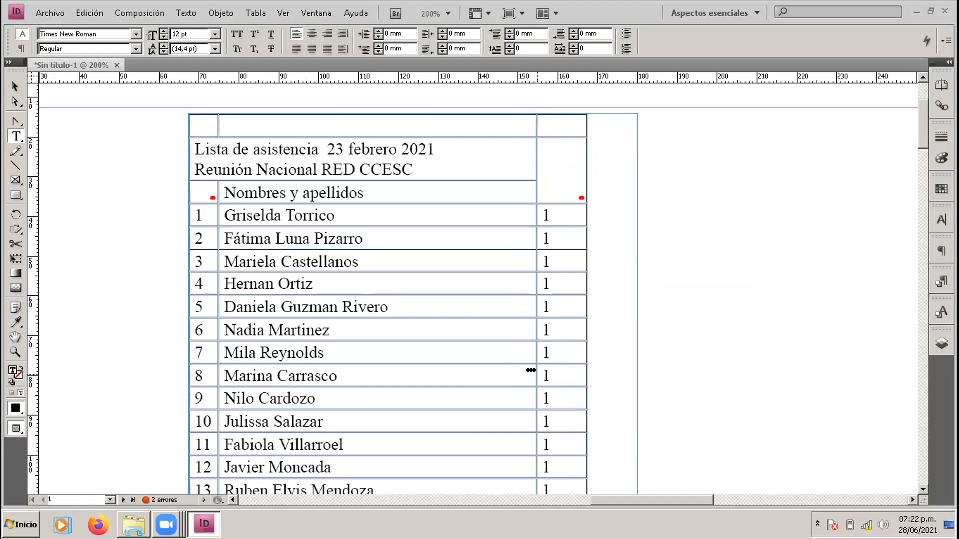
{"action": "left_click_drag", "start_coordinate": [531, 370], "coordinate": [447, 367]}
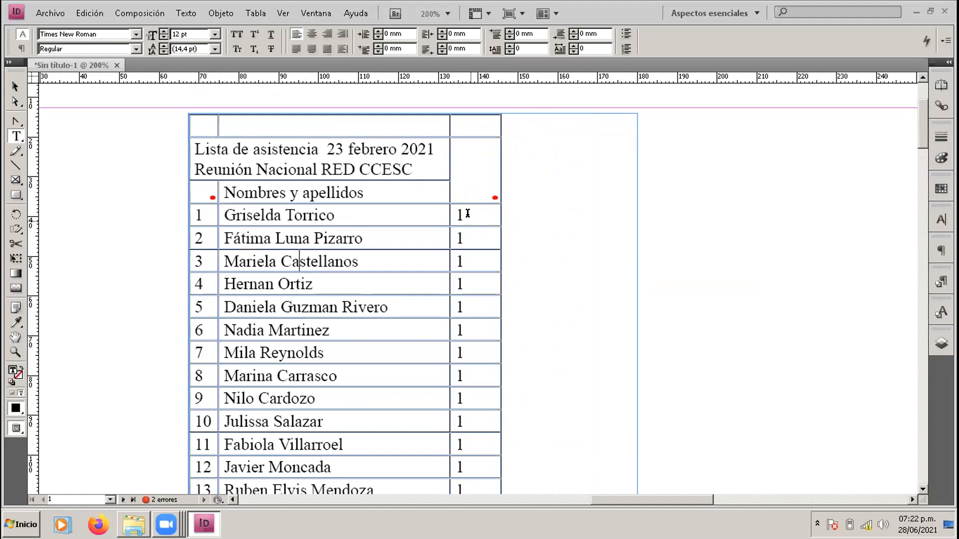
Step: Narrow the table's last column, which holds the attendance marks, to about 6 mm
{"action": "scroll", "coordinate": [470, 206], "scroll_direction": "down", "scroll_amount": 4}
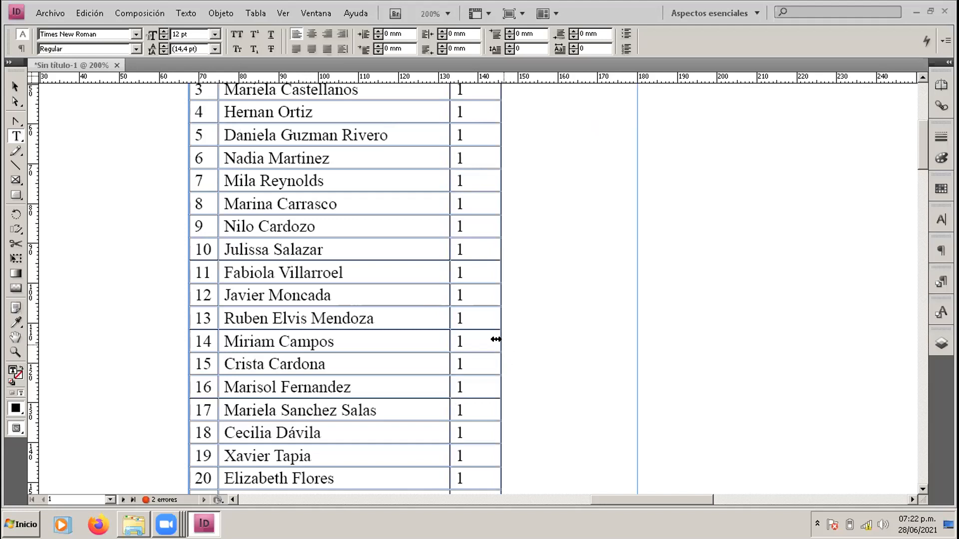
{"action": "left_click_drag", "start_coordinate": [485, 338], "coordinate": [469, 339]}
Step: Examine the table from the heading rows to the total row for cells whose contents do not fit the narrowed columns
{"action": "scroll", "coordinate": [469, 338], "scroll_direction": "up", "scroll_amount": 5}
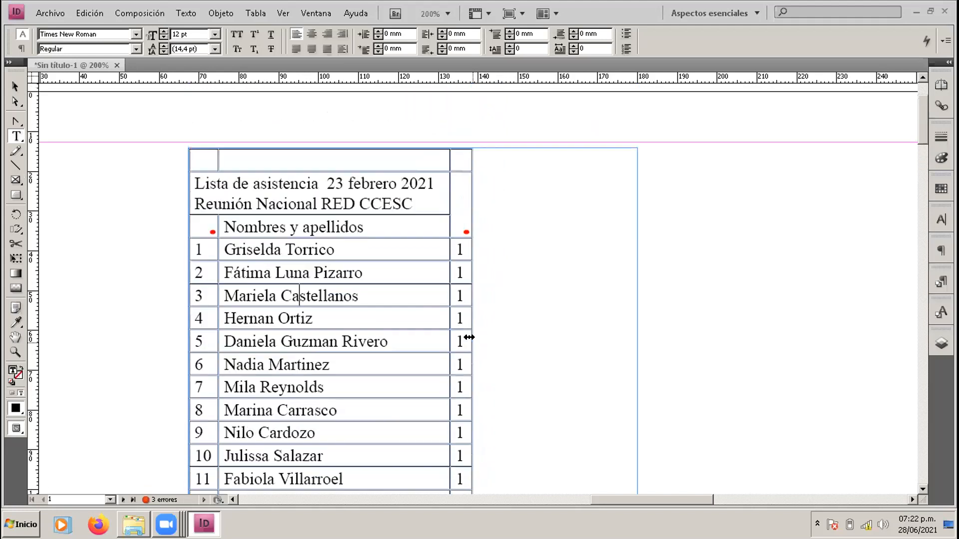
{"action": "scroll", "coordinate": [469, 337], "scroll_direction": "down", "scroll_amount": 10}
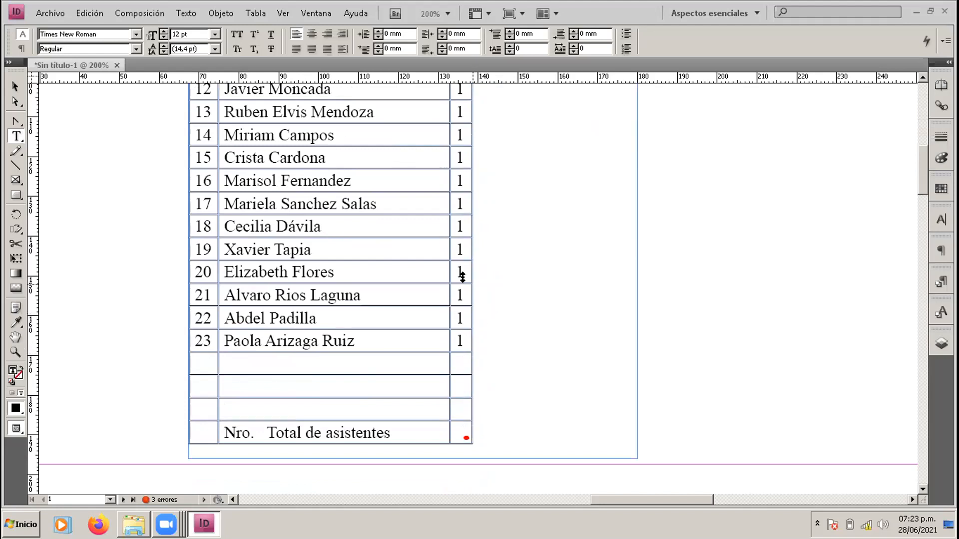
{"action": "scroll", "coordinate": [442, 194], "scroll_direction": "up", "scroll_amount": 2}
{"action": "scroll", "coordinate": [442, 194], "scroll_direction": "up", "scroll_amount": 7}
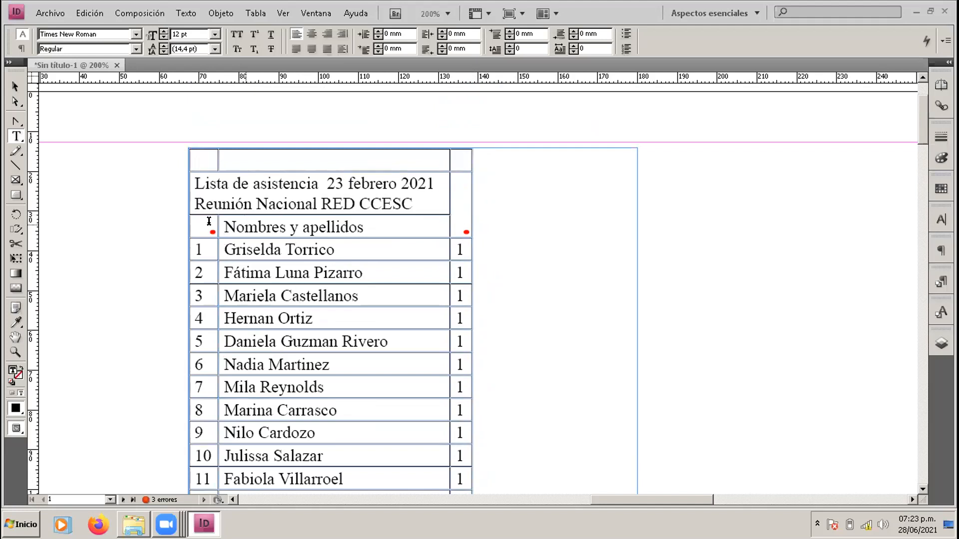
{"action": "scroll", "coordinate": [436, 239], "scroll_direction": "down", "scroll_amount": 7}
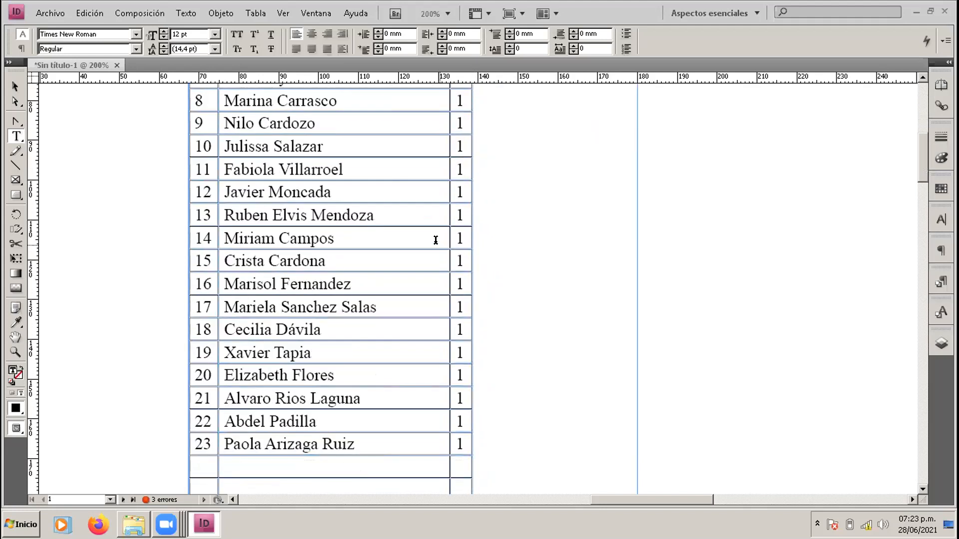
{"action": "scroll", "coordinate": [435, 239], "scroll_direction": "down", "scroll_amount": 3}
{"action": "scroll", "coordinate": [442, 335], "scroll_direction": "up", "scroll_amount": 6}
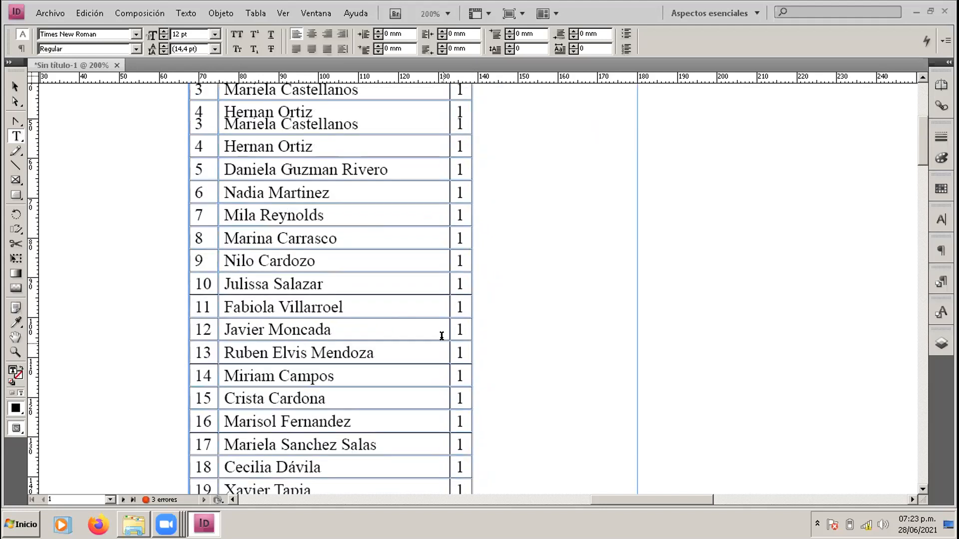
{"action": "scroll", "coordinate": [442, 336], "scroll_direction": "up", "scroll_amount": 5}
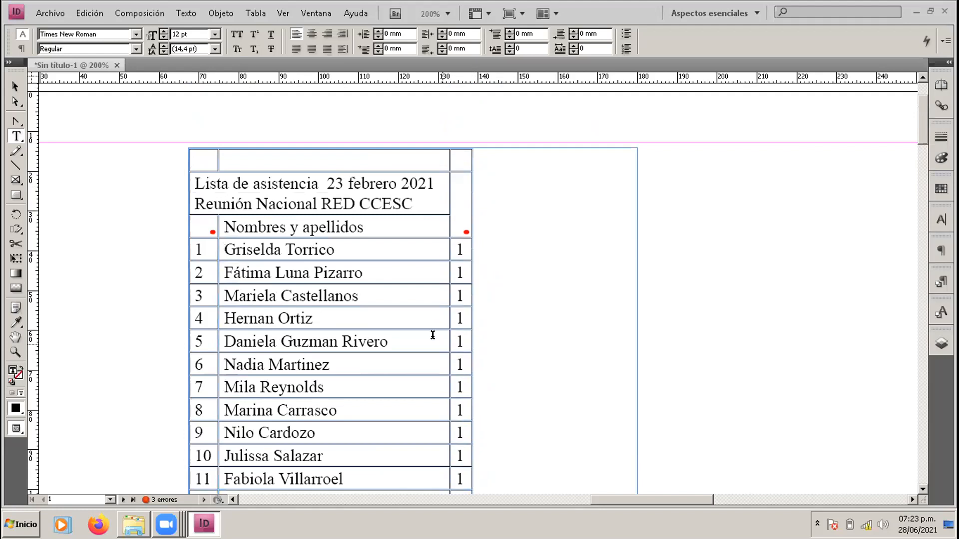
{"action": "left_click", "coordinate": [195, 160]}
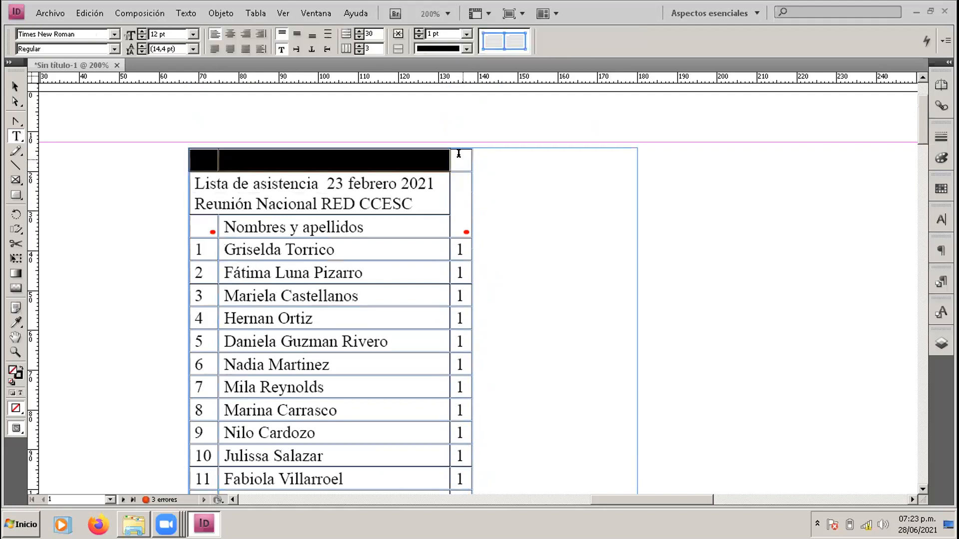
{"action": "left_click", "coordinate": [294, 168]}
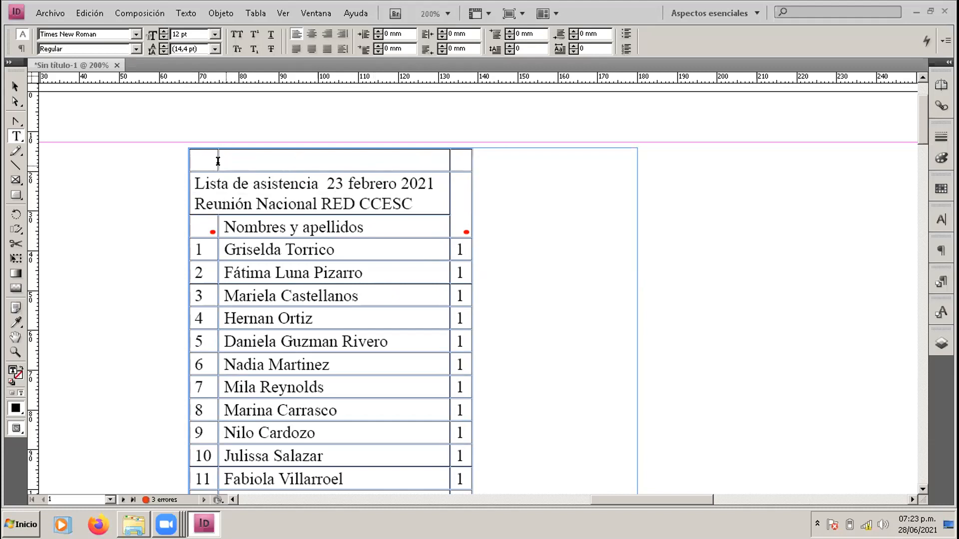
{"action": "left_click_drag", "start_coordinate": [196, 156], "coordinate": [279, 159]}
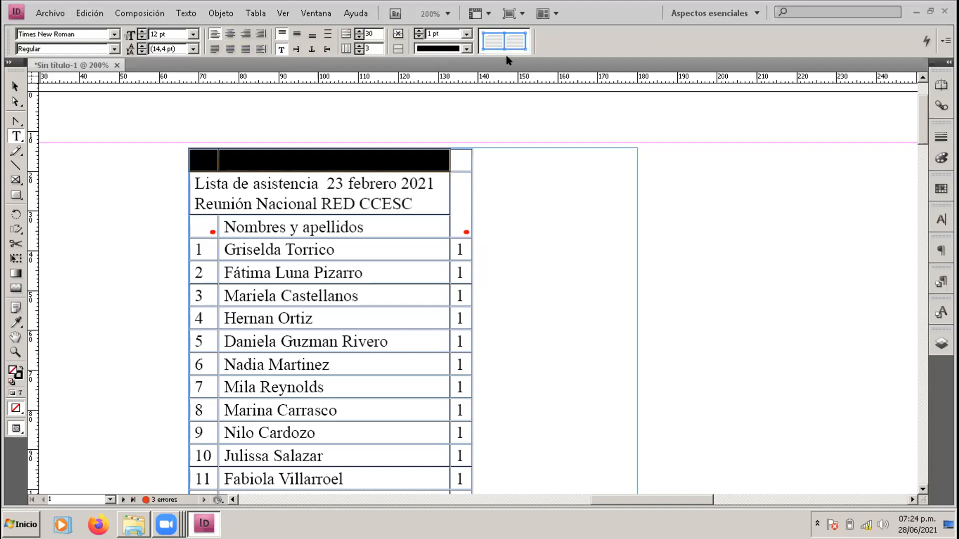
{"action": "left_click", "coordinate": [203, 157]}
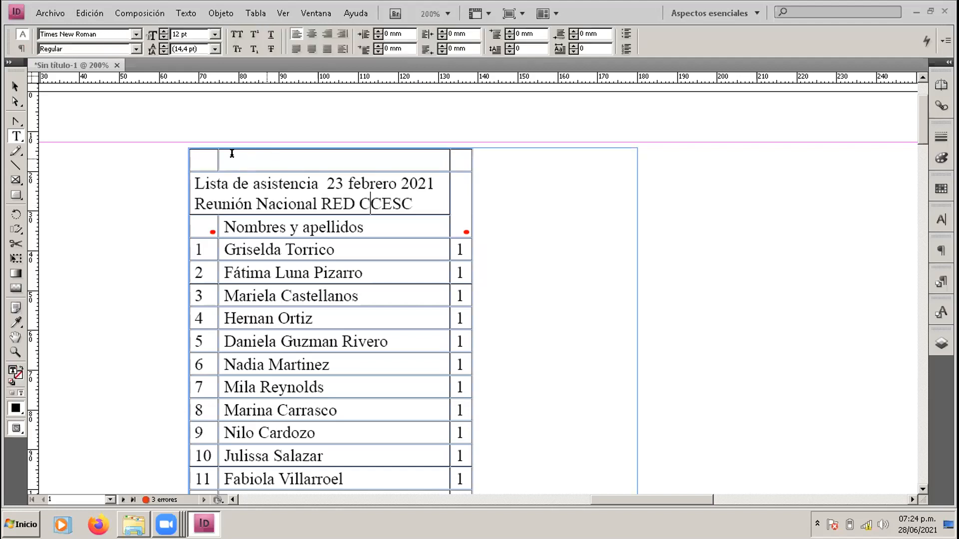
{"action": "left_click", "coordinate": [231, 154]}
{"action": "left_click_drag", "start_coordinate": [198, 155], "coordinate": [262, 156]}
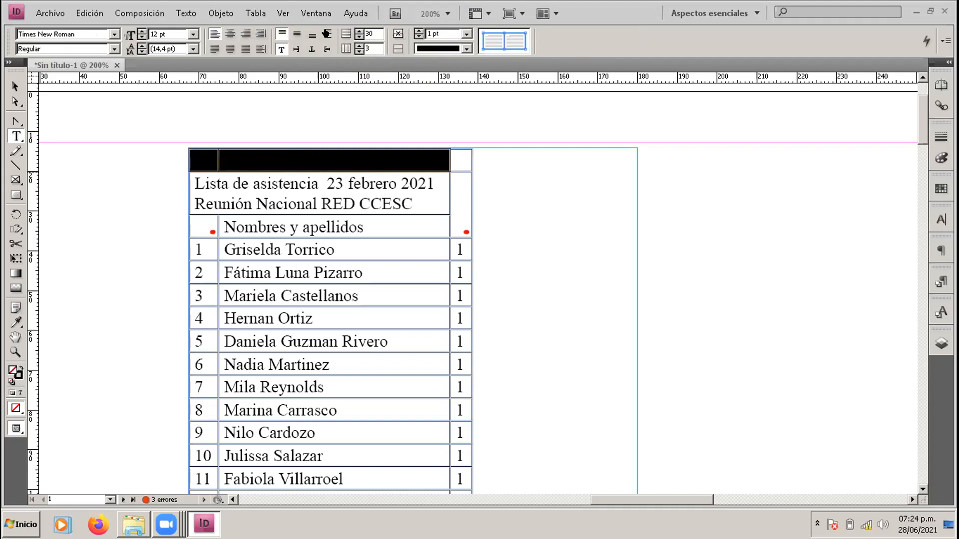
{"action": "left_click", "coordinate": [497, 223]}
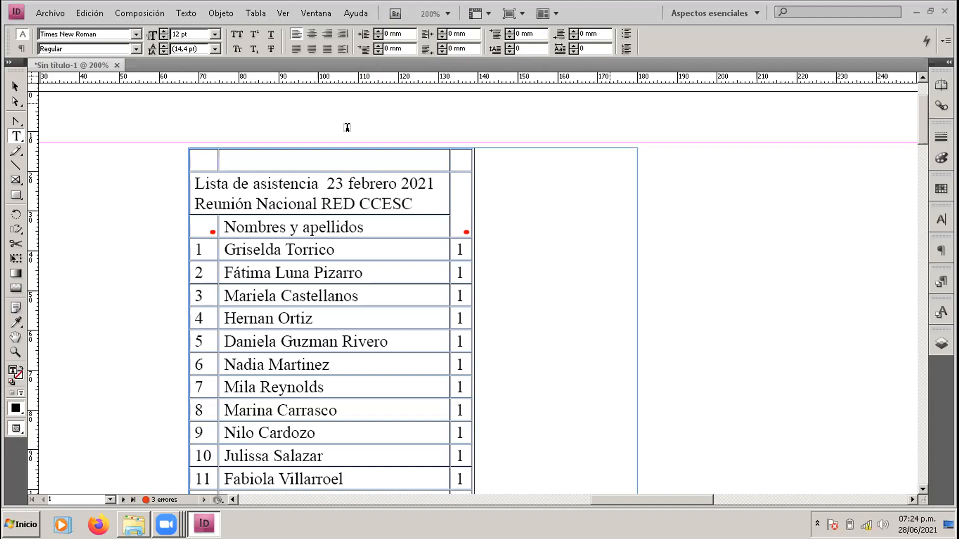
{"action": "left_click", "coordinate": [536, 107]}
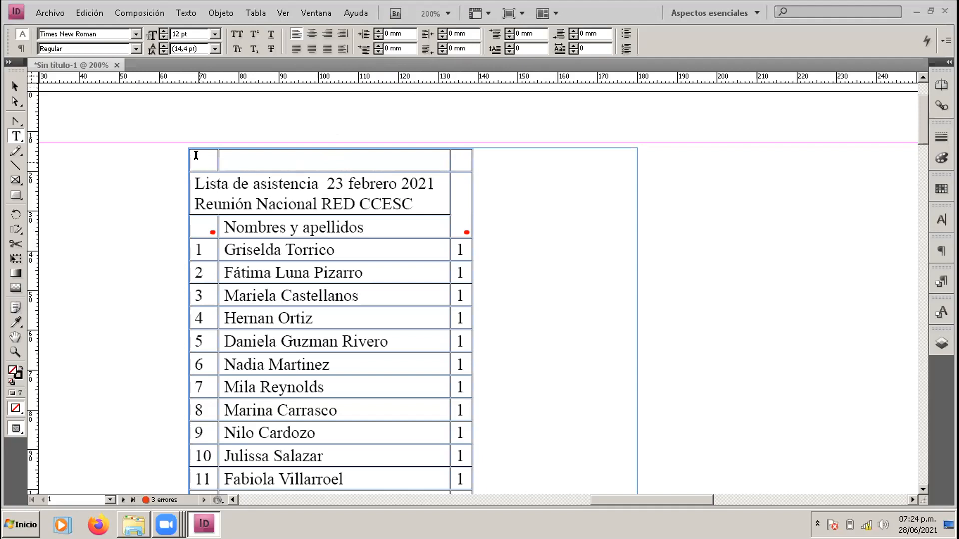
Step: Merge the two empty cells above the title in the table's first row into one cell
{"action": "left_click_drag", "start_coordinate": [316, 163], "coordinate": [205, 159]}
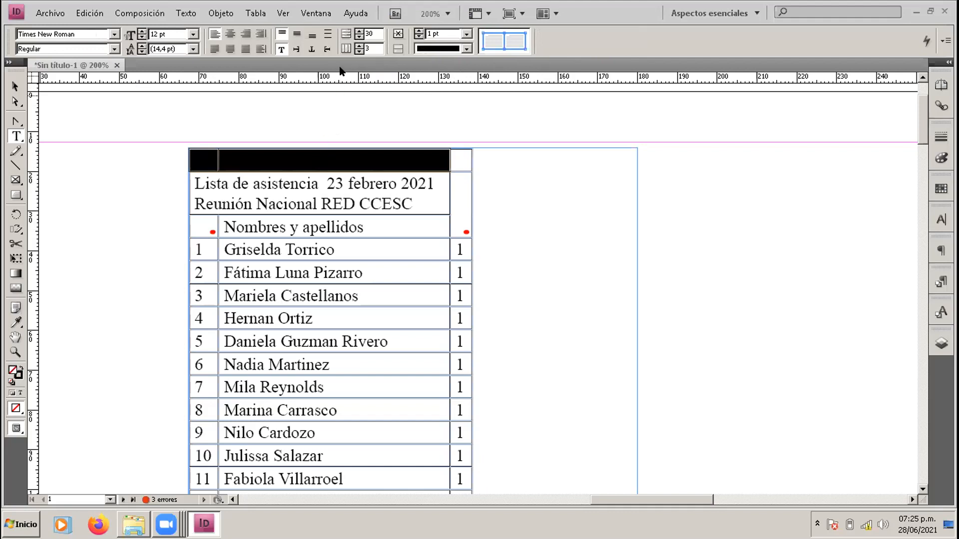
{"action": "left_click", "coordinate": [394, 33]}
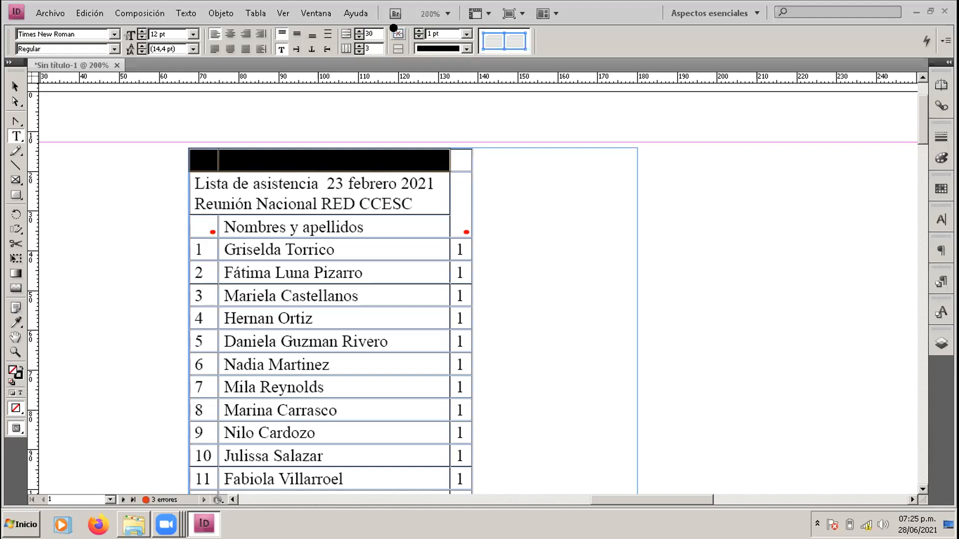
{"action": "left_click", "coordinate": [346, 244]}
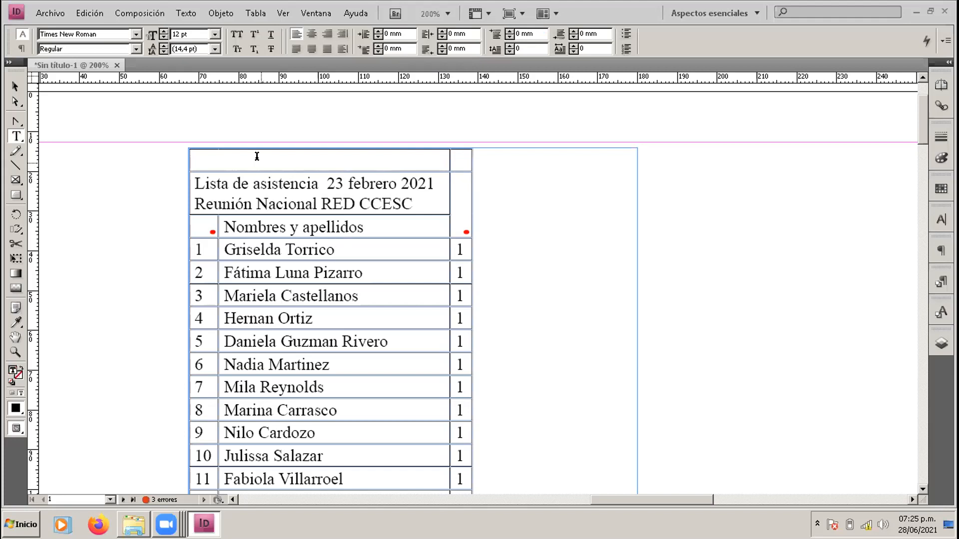
Step: Merge the empty top cell with the "Lista de asistencia" title cell below it, and increase the first row's height to about 11 mm
{"action": "left_click_drag", "start_coordinate": [257, 157], "coordinate": [263, 172]}
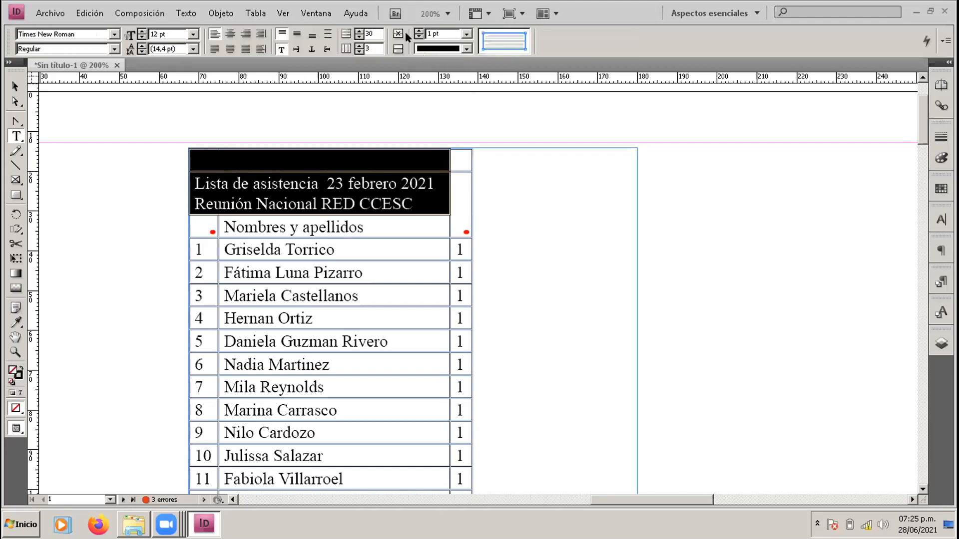
{"action": "left_click", "coordinate": [396, 32]}
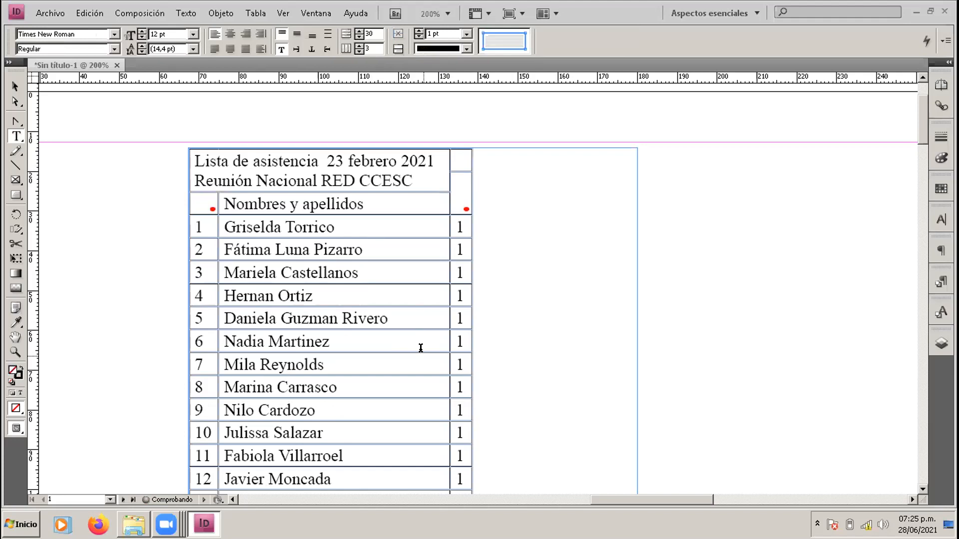
{"action": "left_click", "coordinate": [442, 367]}
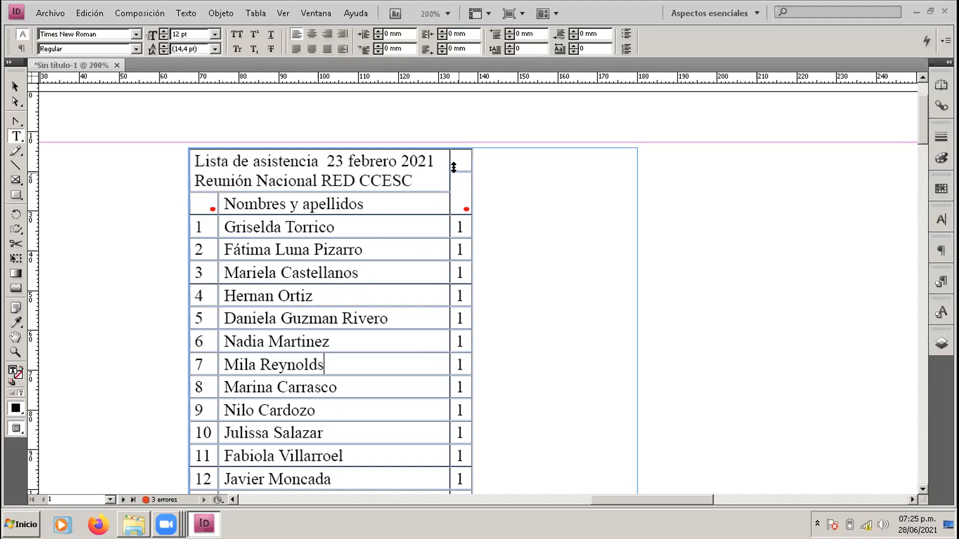
{"action": "left_click_drag", "start_coordinate": [455, 168], "coordinate": [453, 190]}
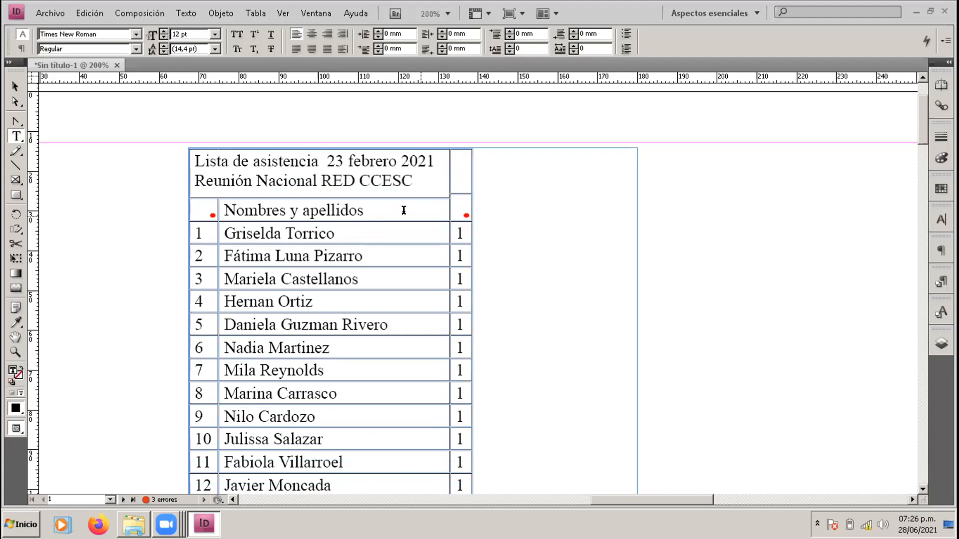
Step: Try rotating the text in the "Nombres y apellidos" cell and the two name cells below it by 90°, and undo it
{"action": "left_click_drag", "start_coordinate": [350, 207], "coordinate": [349, 255]}
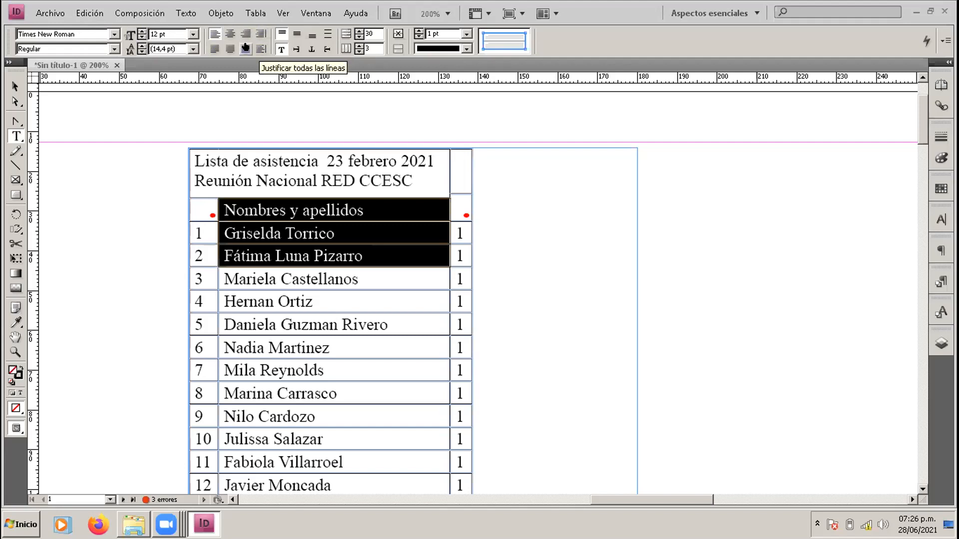
{"action": "left_click", "coordinate": [290, 49]}
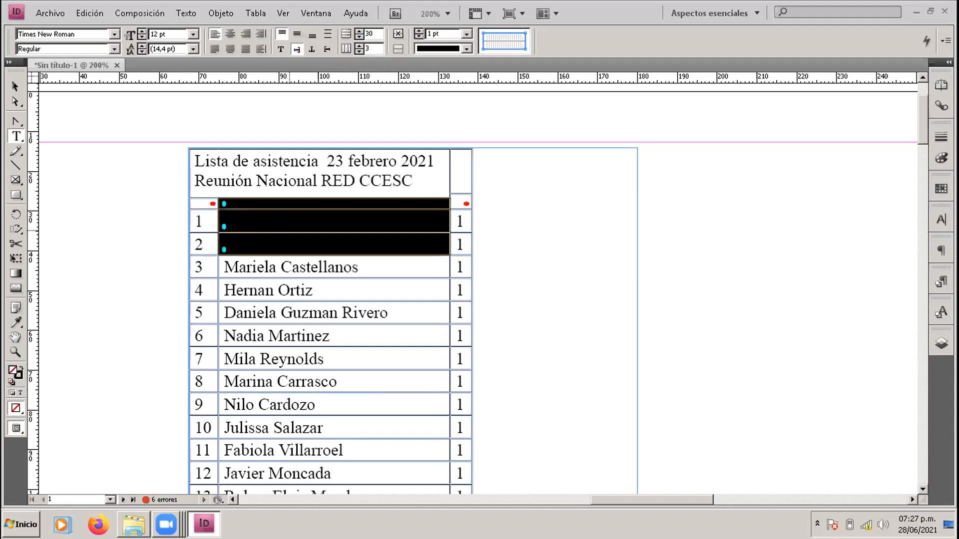
{"action": "left_click", "coordinate": [232, 229]}
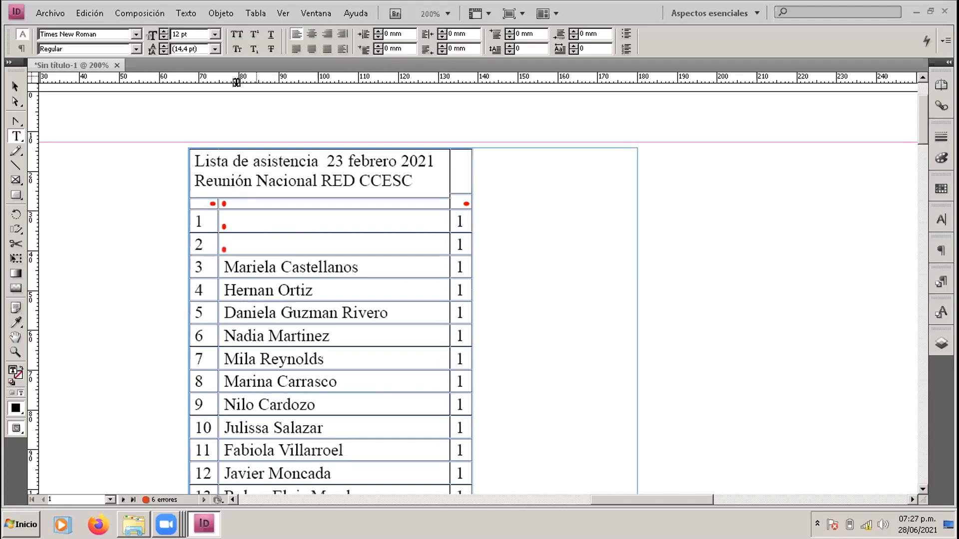
{"action": "left_click", "coordinate": [96, 11]}
{"action": "left_click", "coordinate": [91, 29]}
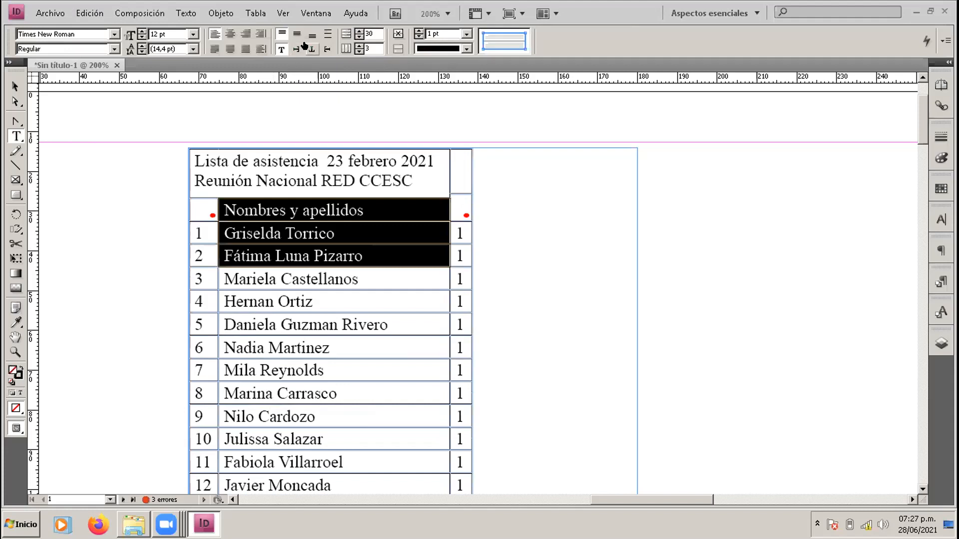
Step: Try 180° and 270° text rotation on the selected heading and name cells, and set the rotation back to 0°
{"action": "left_click", "coordinate": [304, 46]}
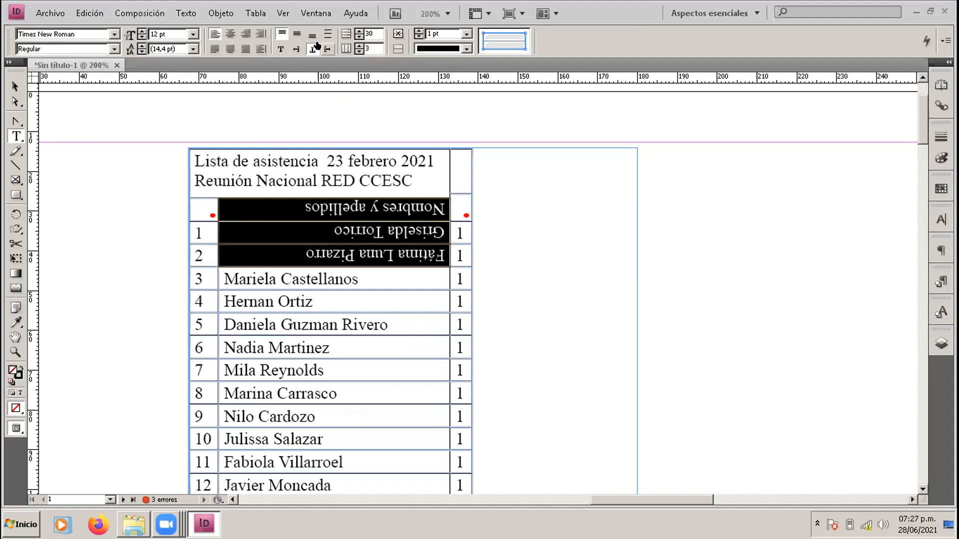
{"action": "left_click", "coordinate": [322, 45]}
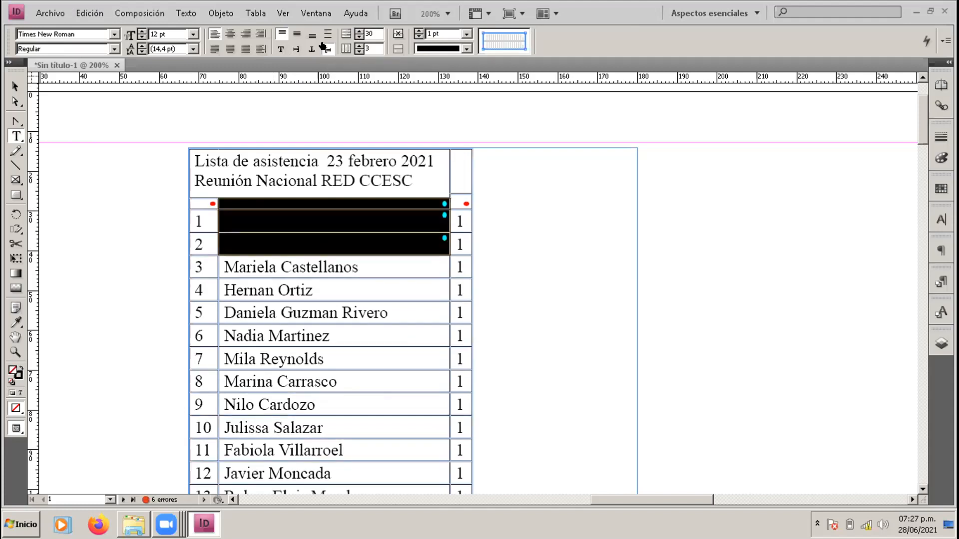
{"action": "left_click", "coordinate": [281, 48]}
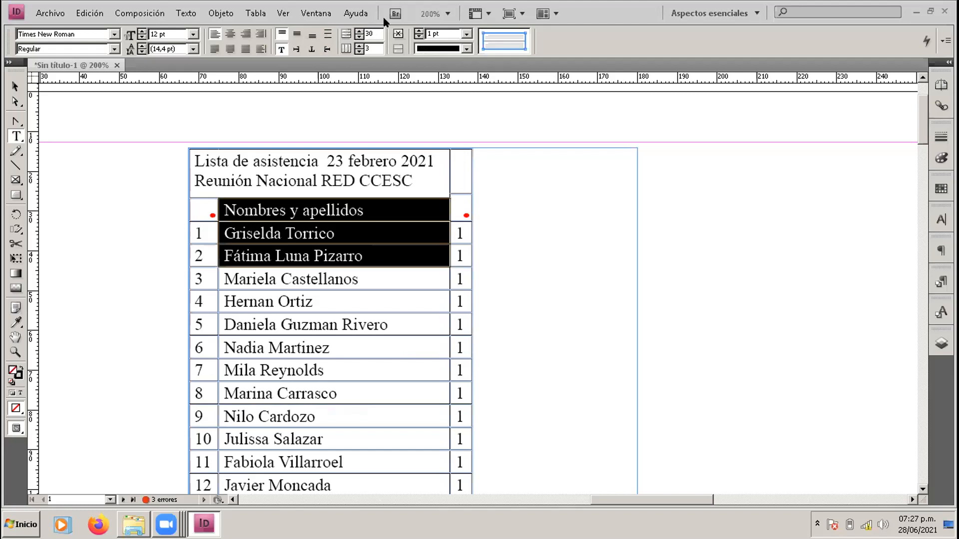
Step: Set the table's number of rows to 35 and check its last rows
{"action": "double_click", "coordinate": [372, 32]}
{"action": "type", "text": "35"}
{"action": "scroll", "coordinate": [394, 352], "scroll_direction": "down", "scroll_amount": 5}
{"action": "scroll", "coordinate": [393, 352], "scroll_direction": "down", "scroll_amount": 7}
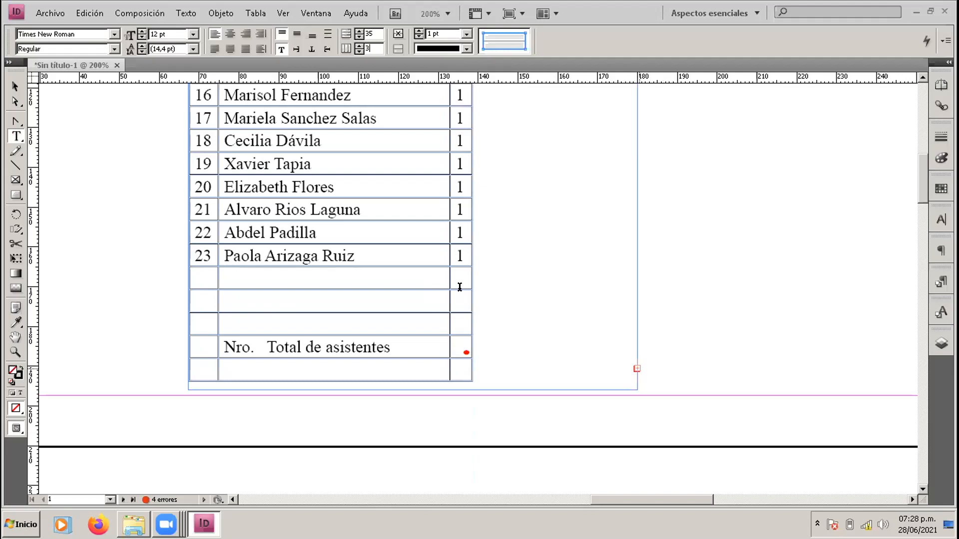
{"action": "scroll", "coordinate": [460, 287], "scroll_direction": "up", "scroll_amount": 5}
{"action": "scroll", "coordinate": [460, 286], "scroll_direction": "up", "scroll_amount": 7}
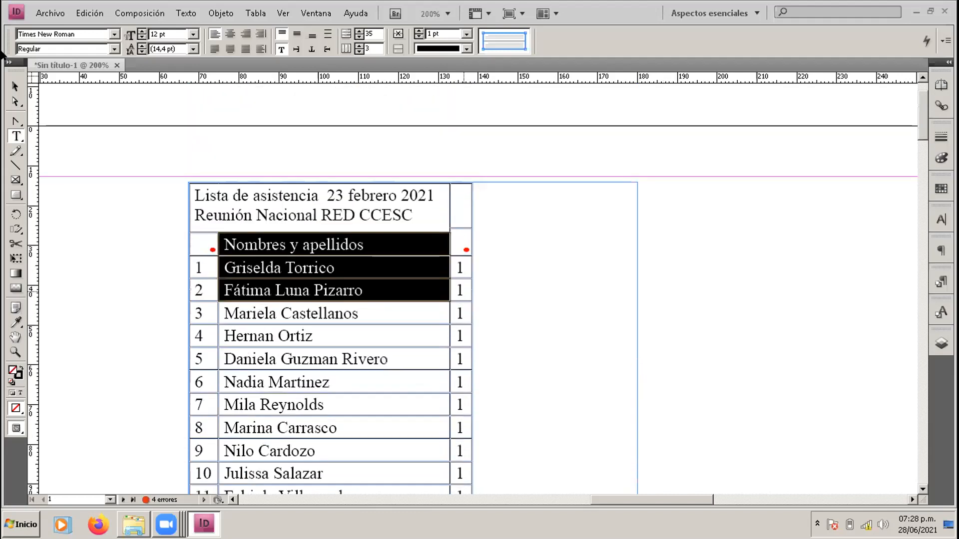
Step: Move the table's text frame up to the page's upper edge and extend its lower edge to a height of about 209 mm
{"action": "left_click", "coordinate": [15, 87]}
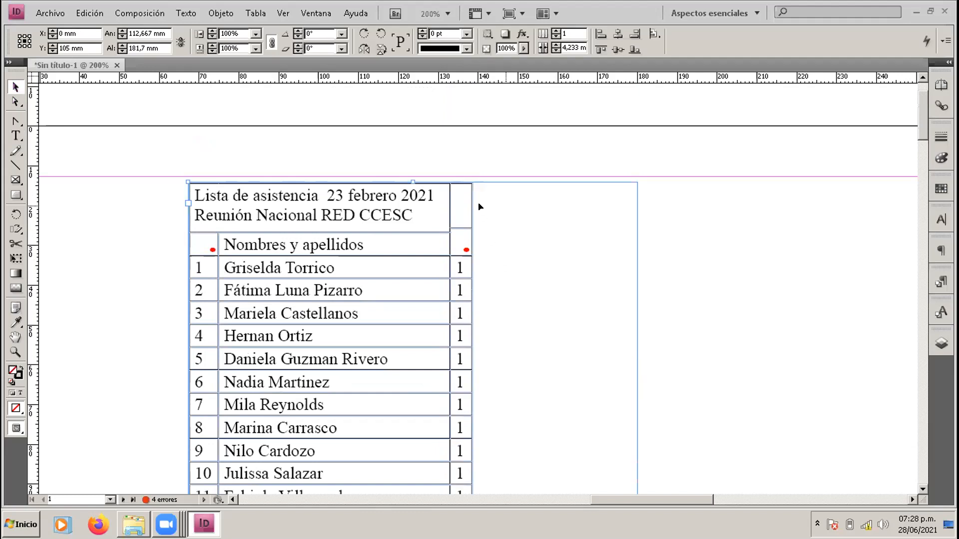
{"action": "left_click", "coordinate": [475, 160]}
{"action": "scroll", "coordinate": [503, 288], "scroll_direction": "down", "scroll_amount": 12}
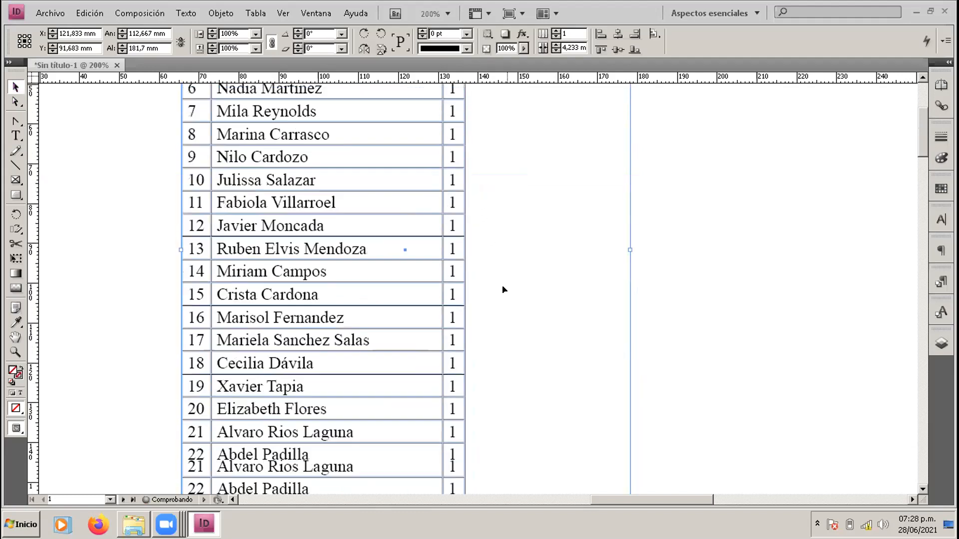
{"action": "scroll", "coordinate": [503, 289], "scroll_direction": "down", "scroll_amount": 1}
{"action": "left_click_drag", "start_coordinate": [402, 370], "coordinate": [403, 423]}
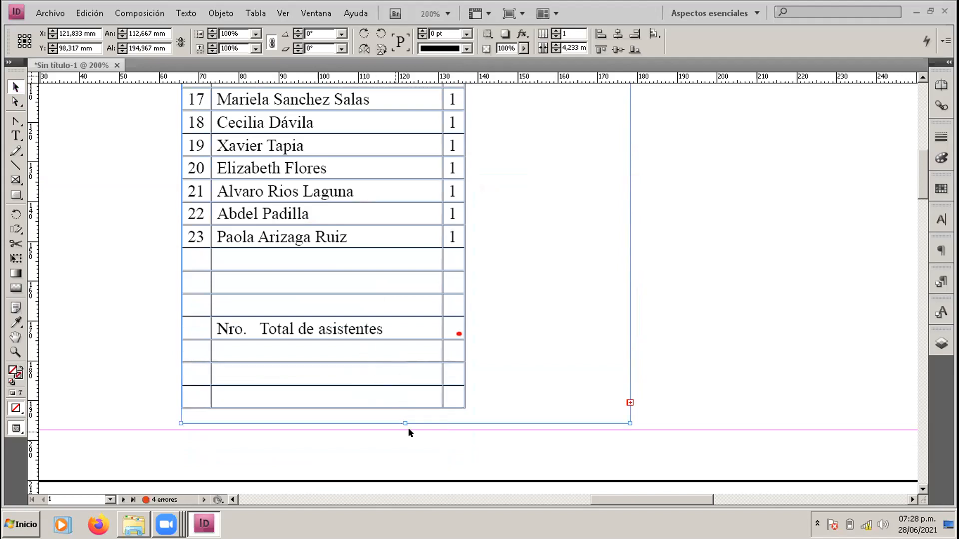
{"action": "left_click_drag", "start_coordinate": [403, 422], "coordinate": [402, 475]}
{"action": "scroll", "coordinate": [420, 424], "scroll_direction": "down", "scroll_amount": 3}
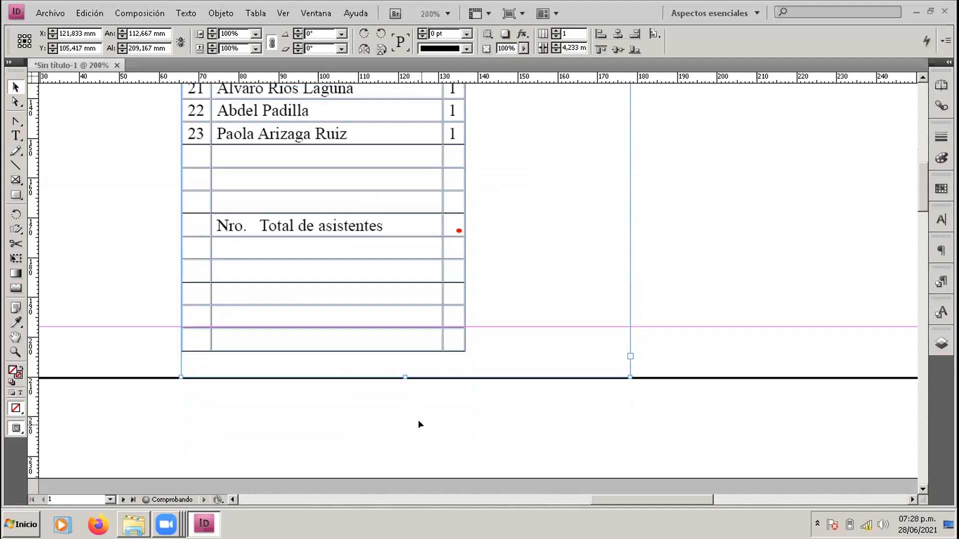
{"action": "scroll", "coordinate": [419, 424], "scroll_direction": "up", "scroll_amount": 17}
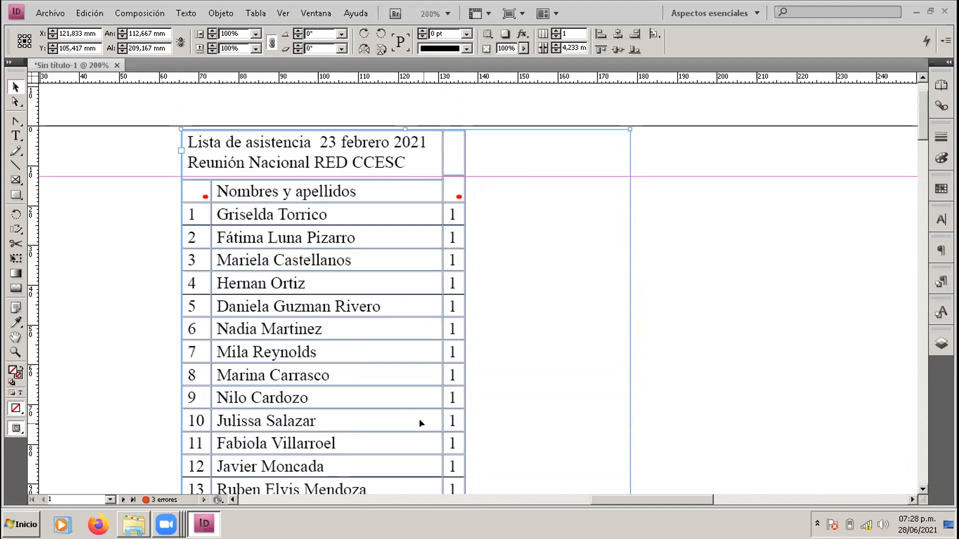
{"action": "scroll", "coordinate": [419, 423], "scroll_direction": "up", "scroll_amount": 2}
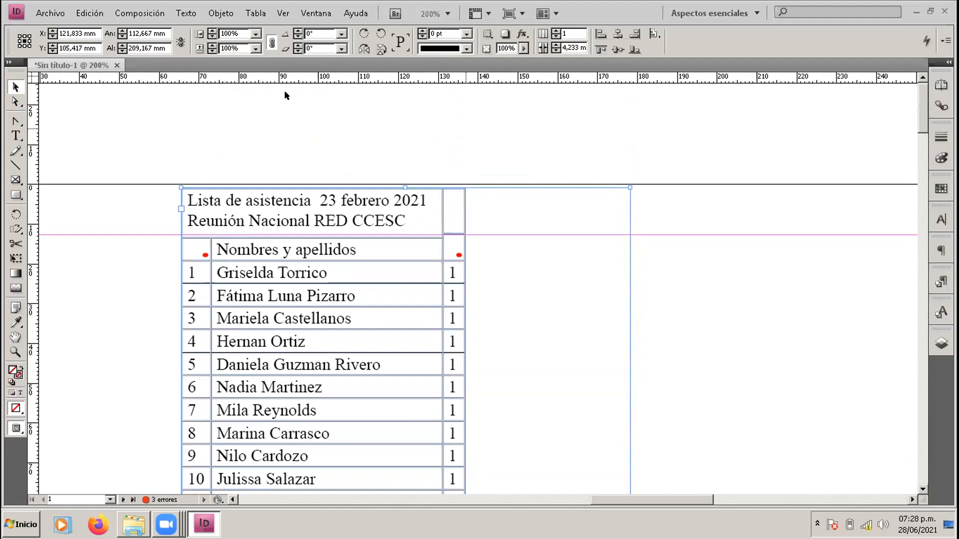
Step: Try a 10 pt border on the "Nombres y apellidos" cell and the empty cell before it, and undo it
{"action": "double_click", "coordinate": [377, 253]}
{"action": "left_click_drag", "start_coordinate": [201, 246], "coordinate": [409, 255]}
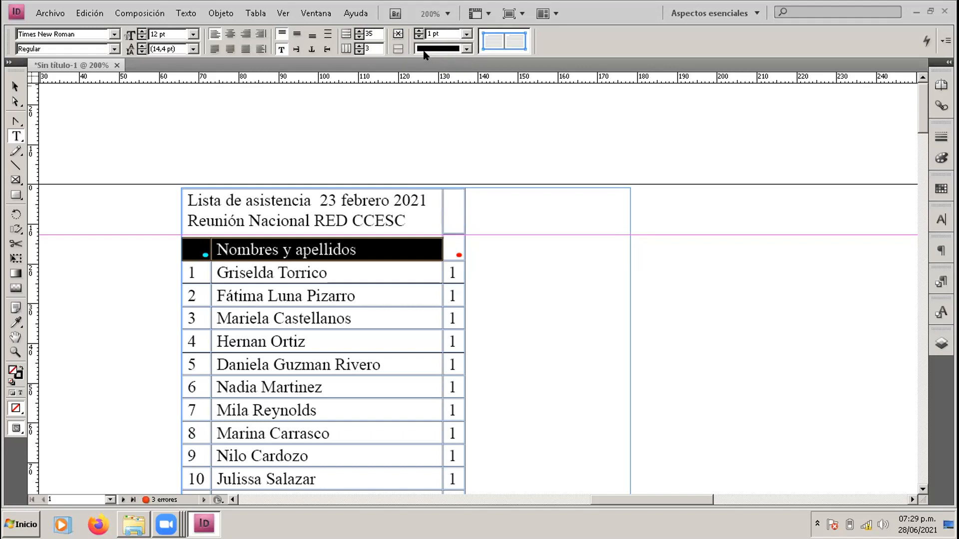
{"action": "left_click", "coordinate": [466, 33]}
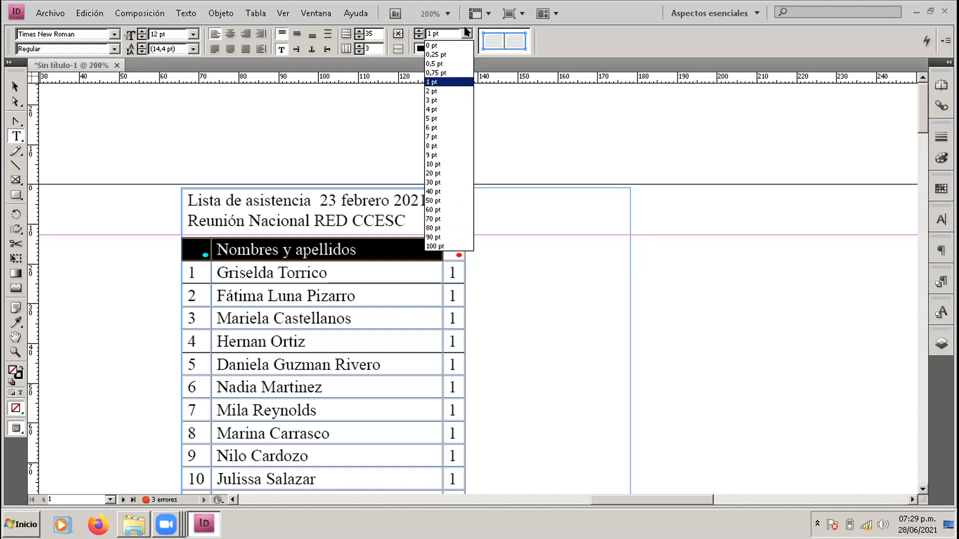
{"action": "left_click", "coordinate": [466, 33]}
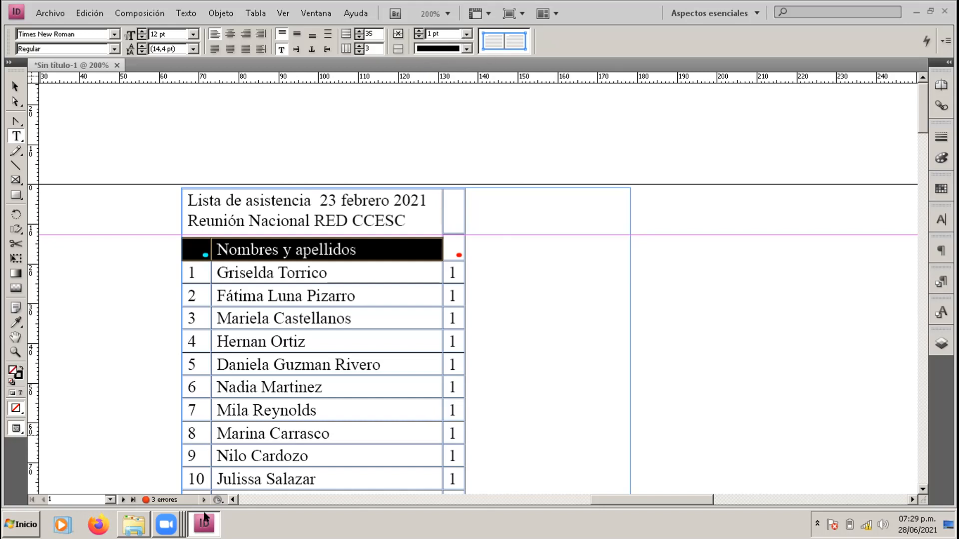
{"action": "mouse_move", "coordinate": [205, 519]}
{"action": "left_click", "coordinate": [465, 33]}
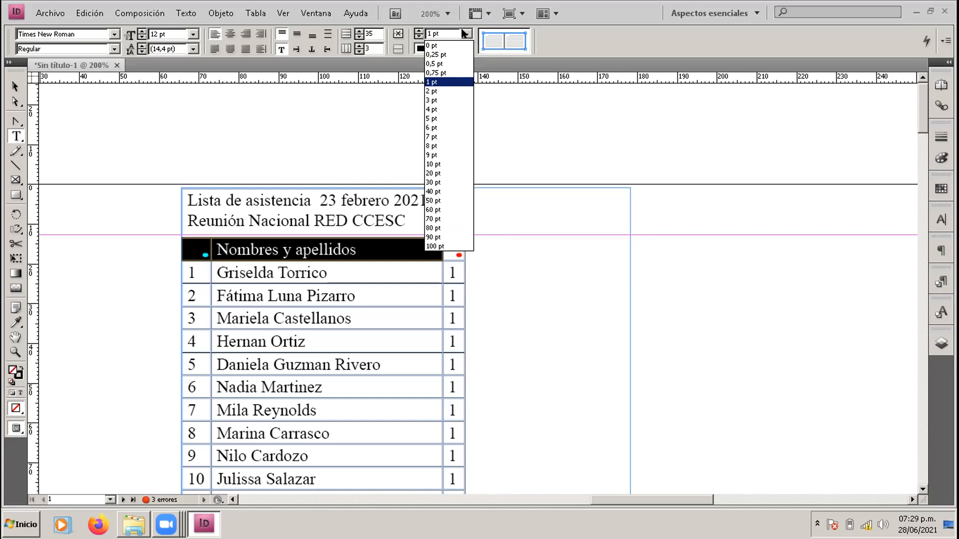
{"action": "left_click", "coordinate": [444, 164]}
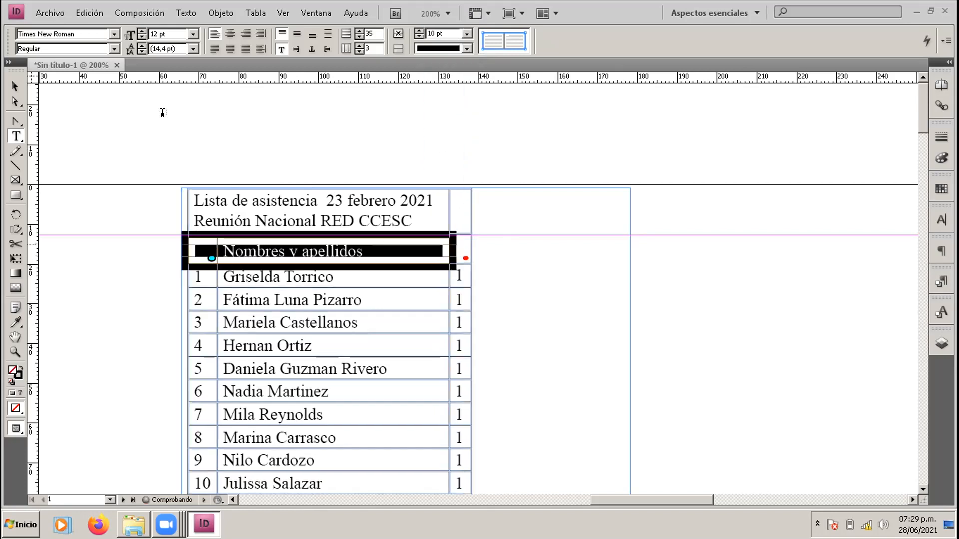
{"action": "left_click", "coordinate": [235, 254]}
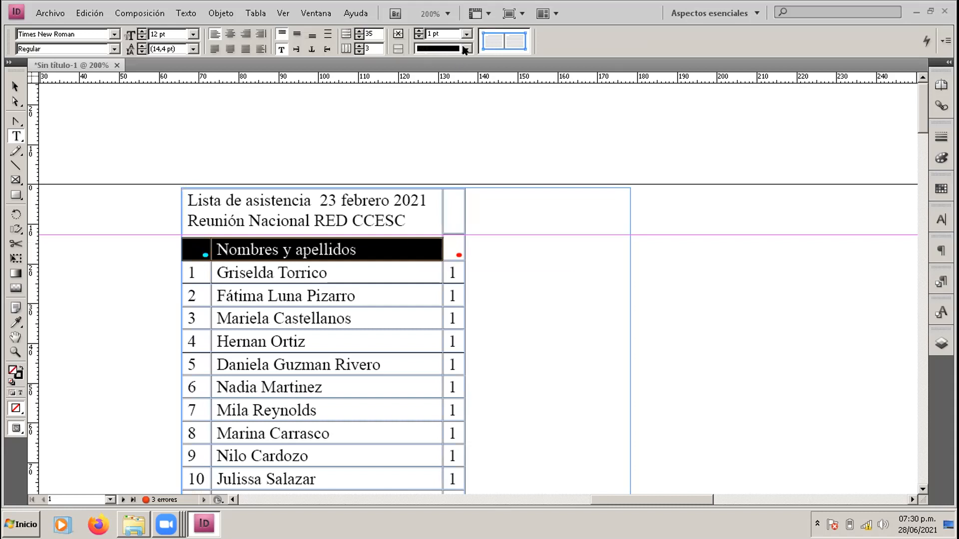
Step: Give the two selected heading cells a "Grueso - Grueso" border with a weight of 4 pt
{"action": "left_click", "coordinate": [465, 49]}
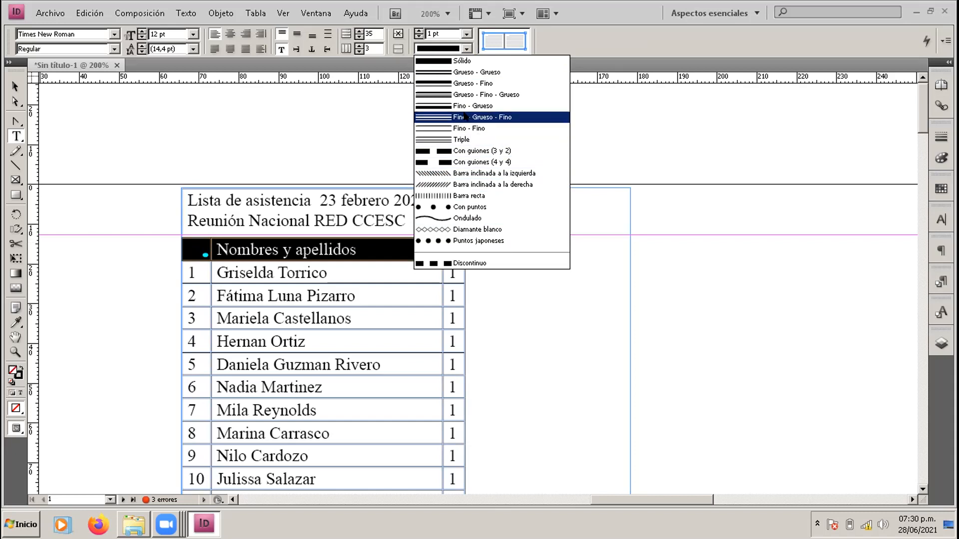
{"action": "left_click", "coordinate": [457, 62]}
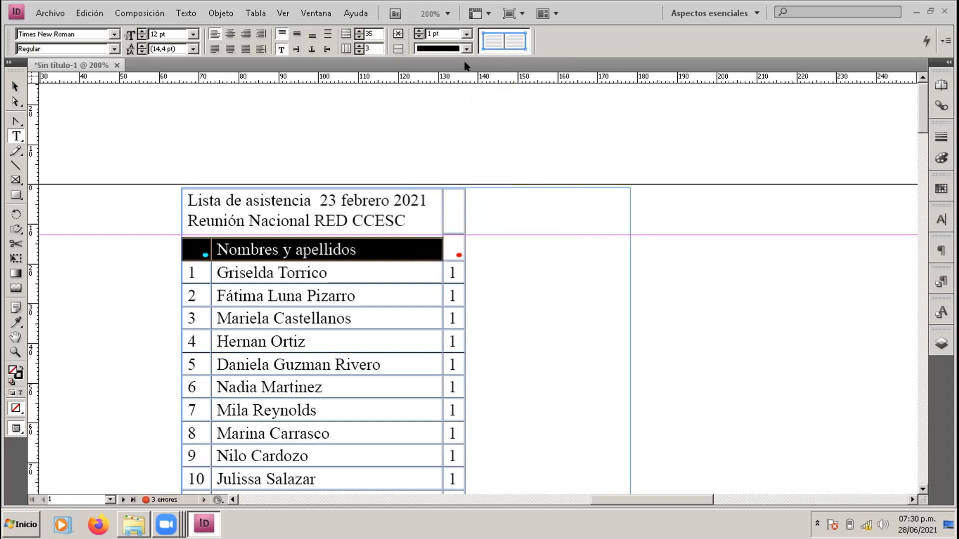
{"action": "left_click", "coordinate": [466, 49]}
{"action": "left_click", "coordinate": [463, 73]}
{"action": "left_click", "coordinate": [466, 34]}
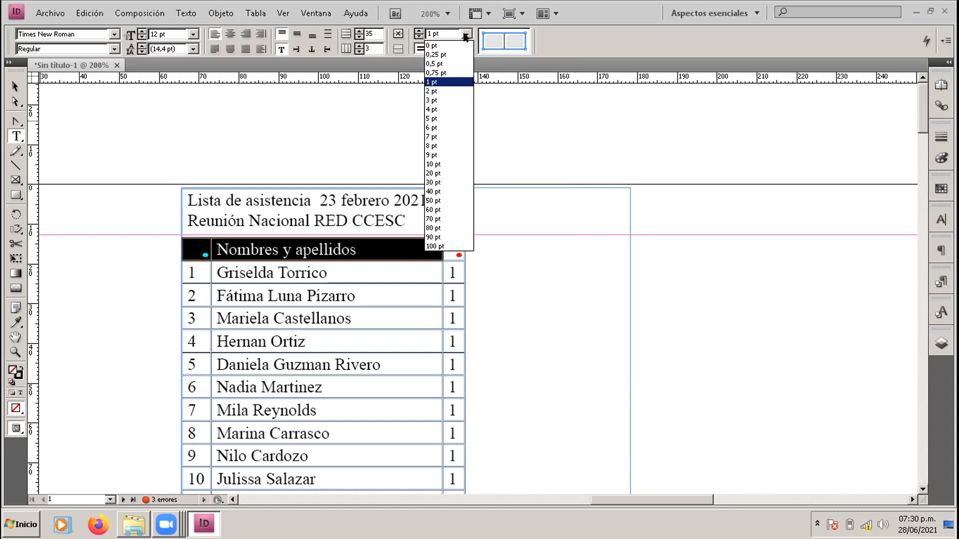
{"action": "left_click", "coordinate": [446, 109]}
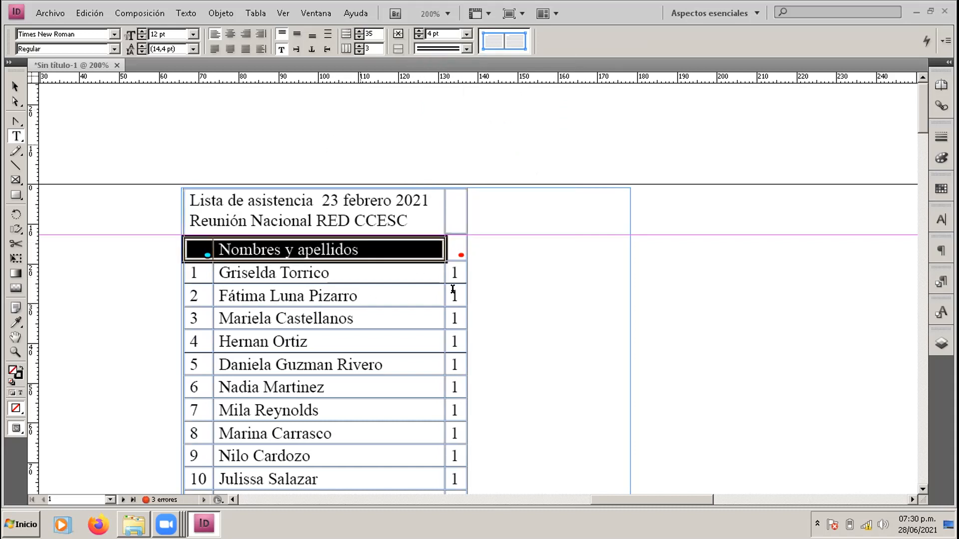
Step: Undo the double-line border on the two heading cells
{"action": "left_click", "coordinate": [454, 247]}
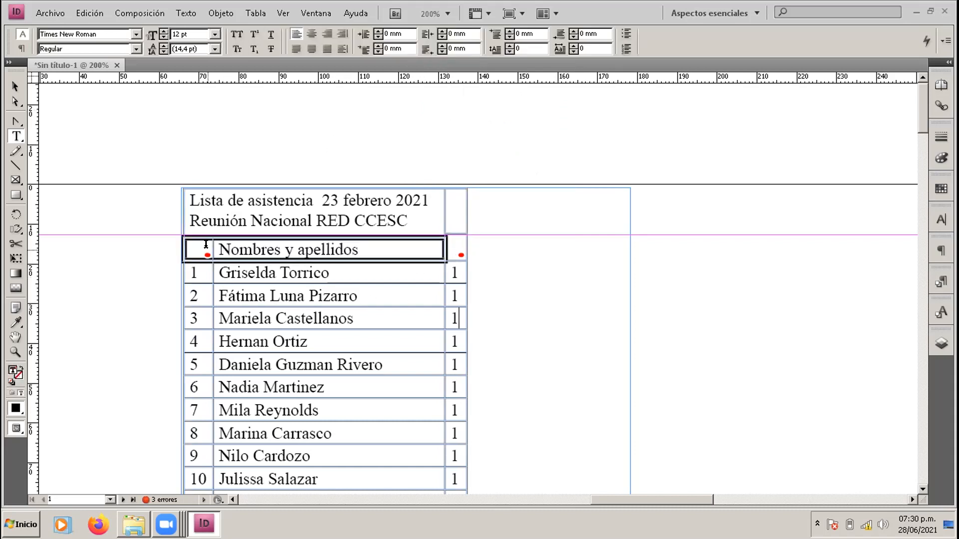
{"action": "left_click_drag", "start_coordinate": [218, 245], "coordinate": [404, 244]}
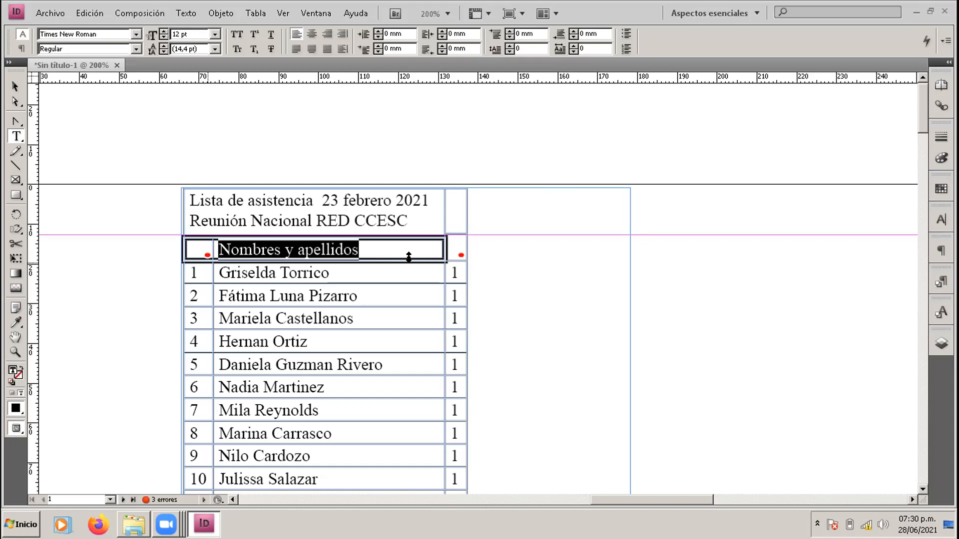
{"action": "left_click", "coordinate": [453, 245]}
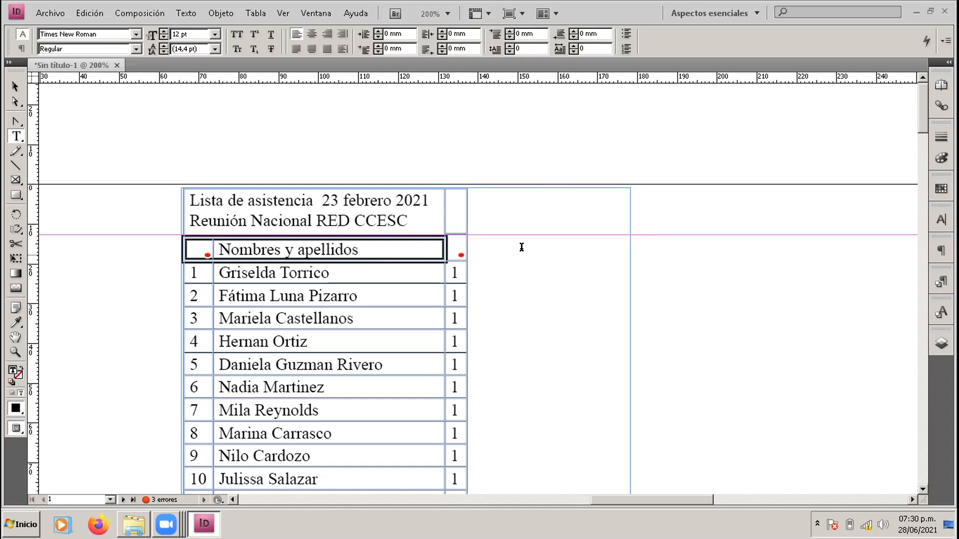
{"action": "left_click", "coordinate": [76, 11]}
{"action": "left_click", "coordinate": [115, 30]}
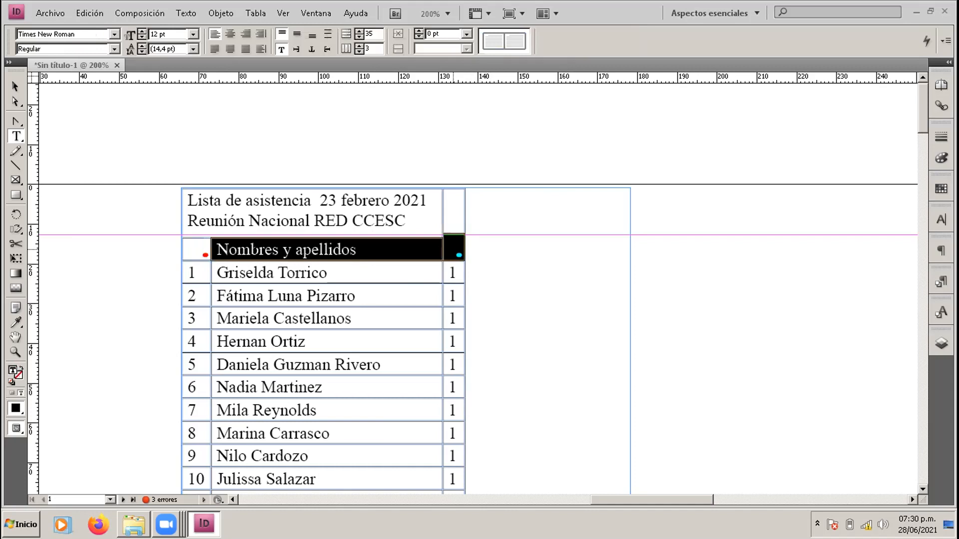
Step: Apply a thicker "Grueso - Grueso" border around all three cells of the "Nombres y apellidos" row and inspect its last corner
{"action": "left_click", "coordinate": [198, 245]}
{"action": "left_click_drag", "start_coordinate": [280, 246], "coordinate": [453, 249]}
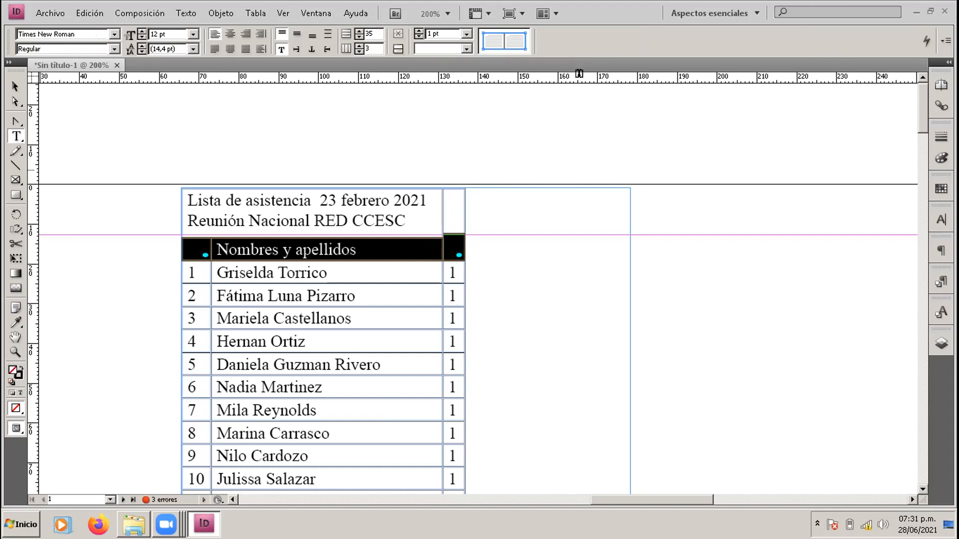
{"action": "left_click", "coordinate": [466, 48]}
{"action": "left_click", "coordinate": [465, 74]}
{"action": "left_click", "coordinate": [466, 33]}
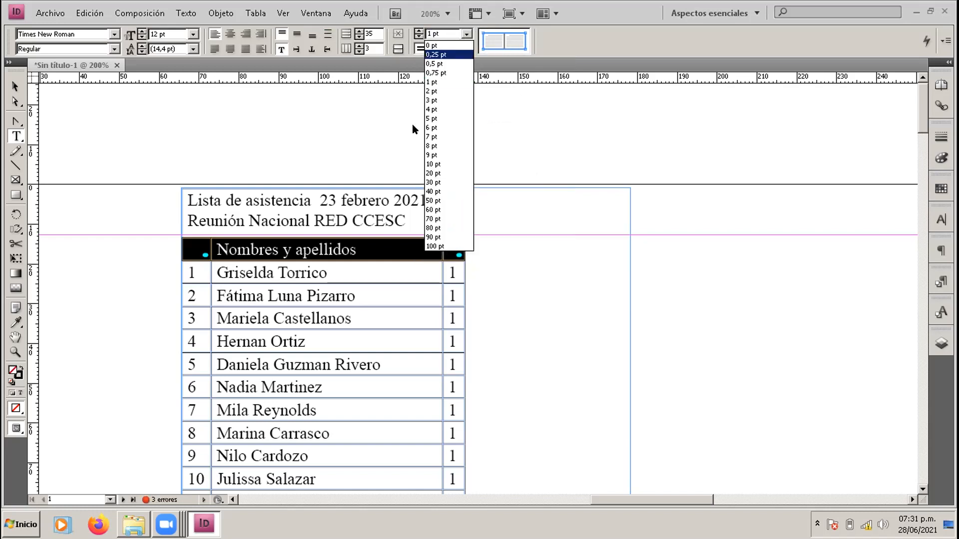
{"action": "left_click", "coordinate": [447, 101]}
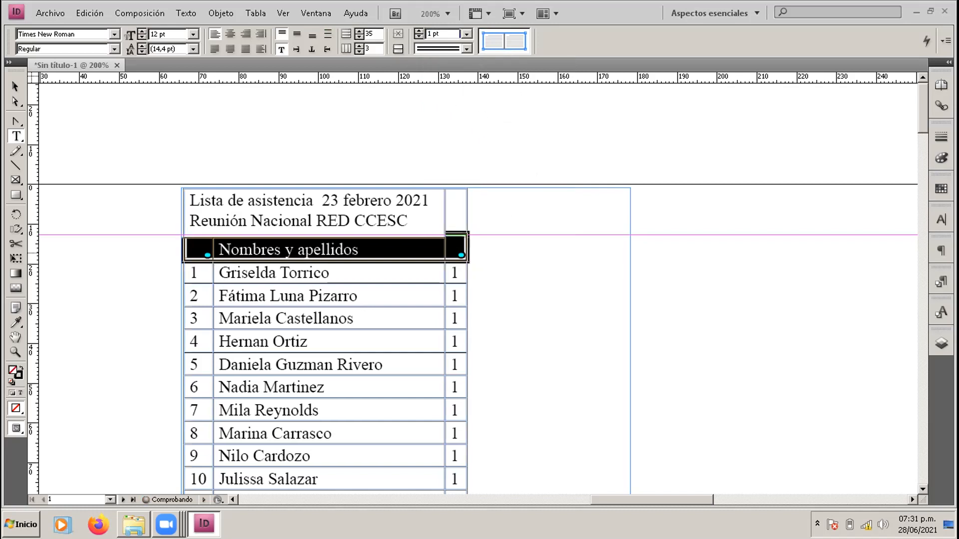
{"action": "left_click", "coordinate": [15, 87]}
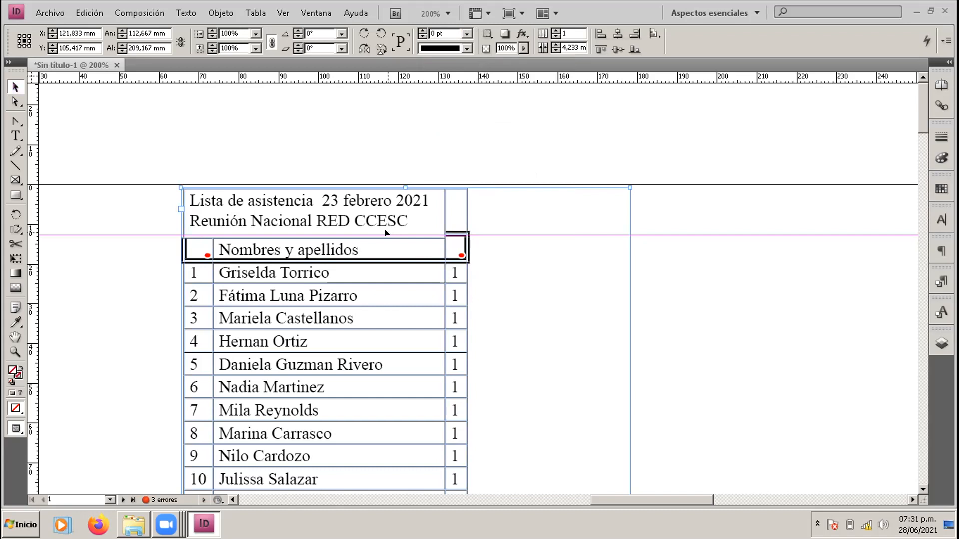
{"action": "left_click", "coordinate": [15, 352]}
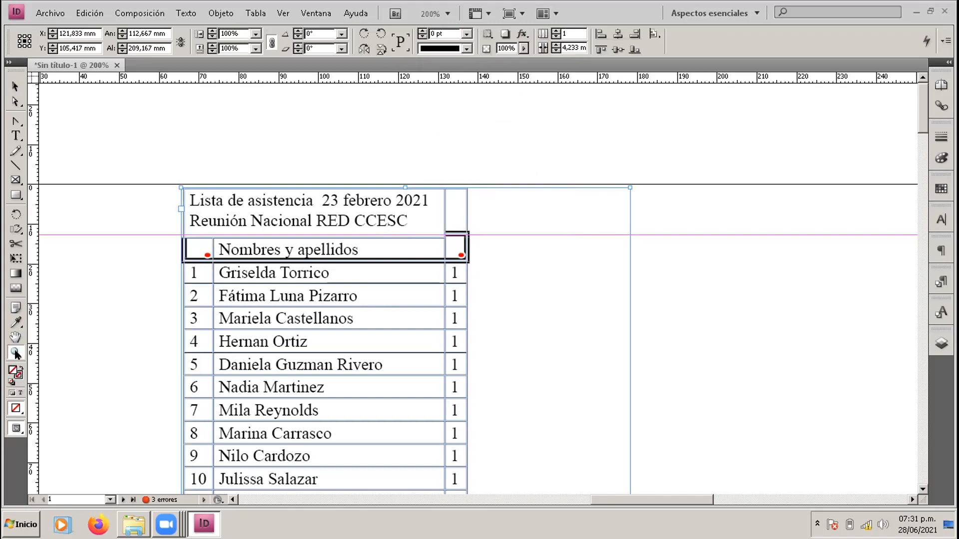
{"action": "left_click", "coordinate": [426, 235]}
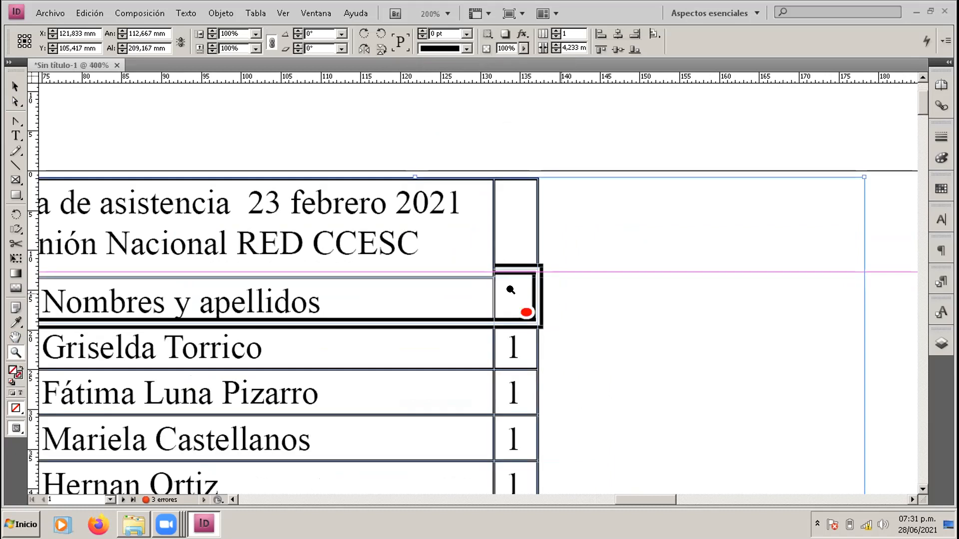
Step: Widen the table's last column enough for the number beside "Nro. Total de asistentes" to fit in its cell
{"action": "left_click", "coordinate": [15, 87]}
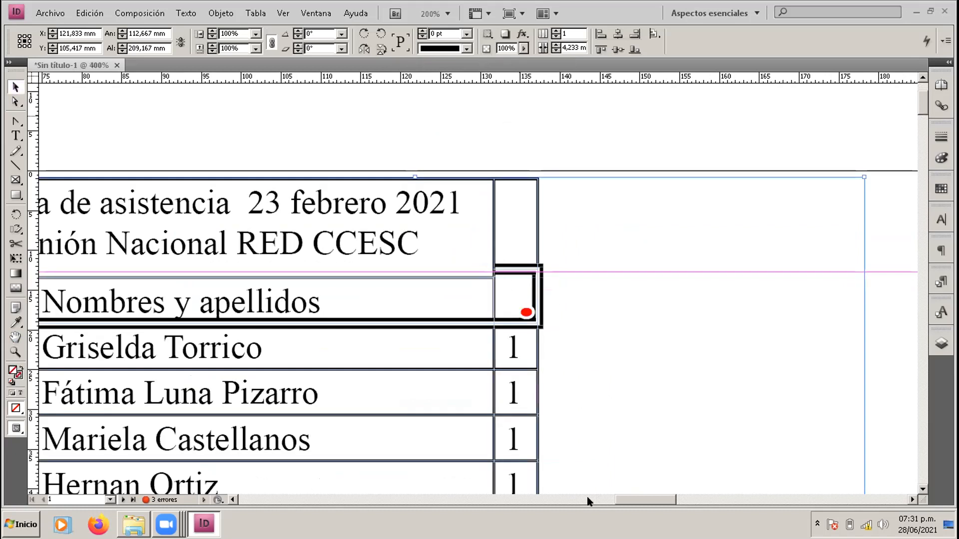
{"action": "mouse_move", "coordinate": [632, 501]}
{"action": "left_mouse_down"}
{"action": "mouse_move", "coordinate": [597, 500]}
{"action": "mouse_move", "coordinate": [624, 501]}
{"action": "left_mouse_up"}
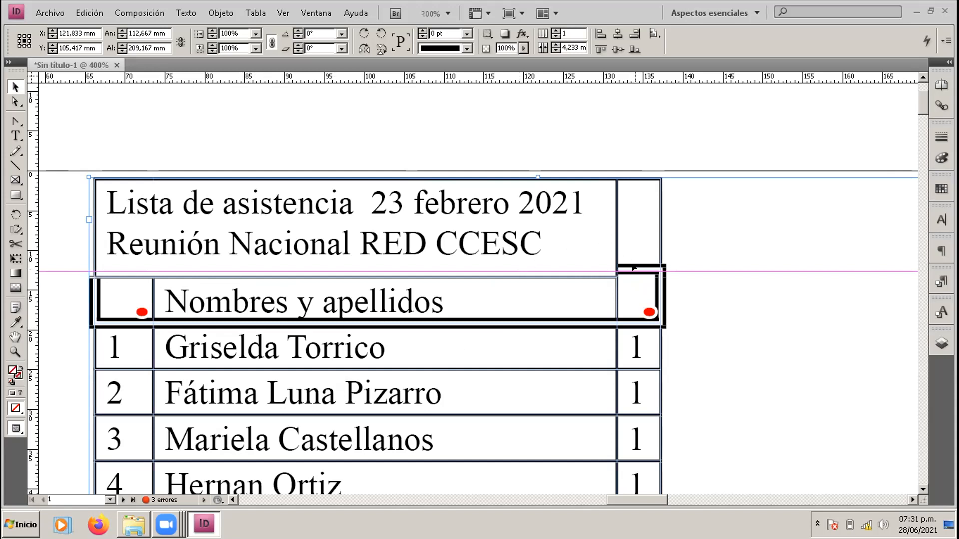
{"action": "left_click", "coordinate": [635, 288]}
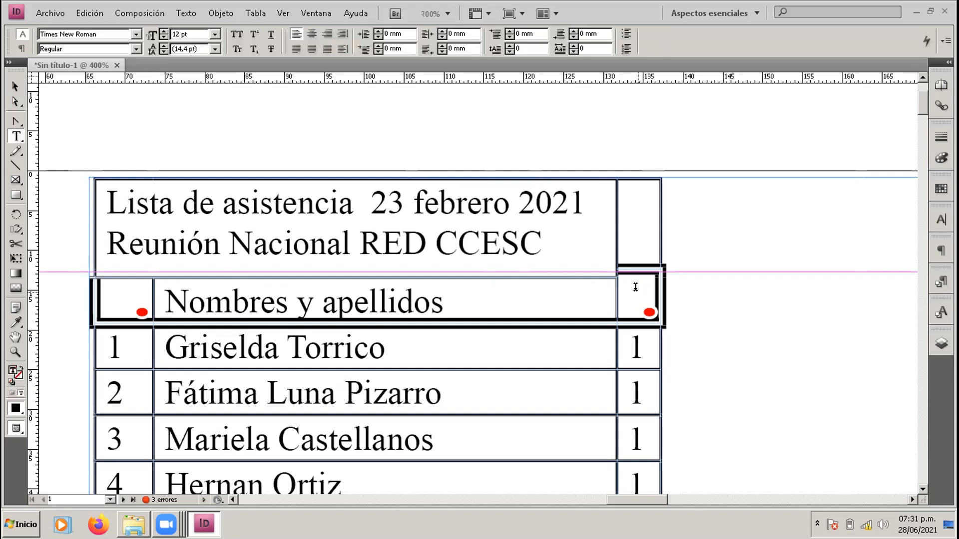
{"action": "scroll", "coordinate": [554, 333], "scroll_direction": "down", "scroll_amount": 4}
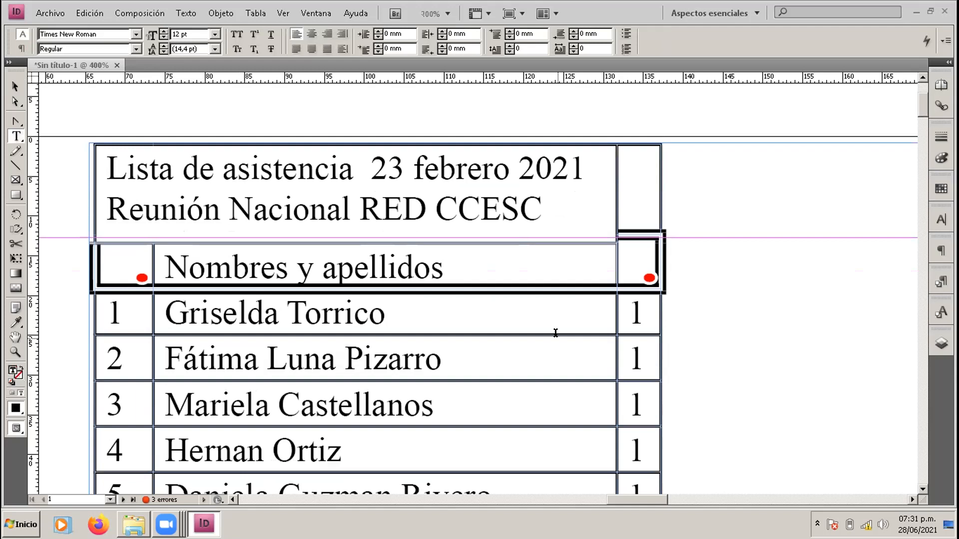
{"action": "scroll", "coordinate": [557, 333], "scroll_direction": "down", "scroll_amount": 18}
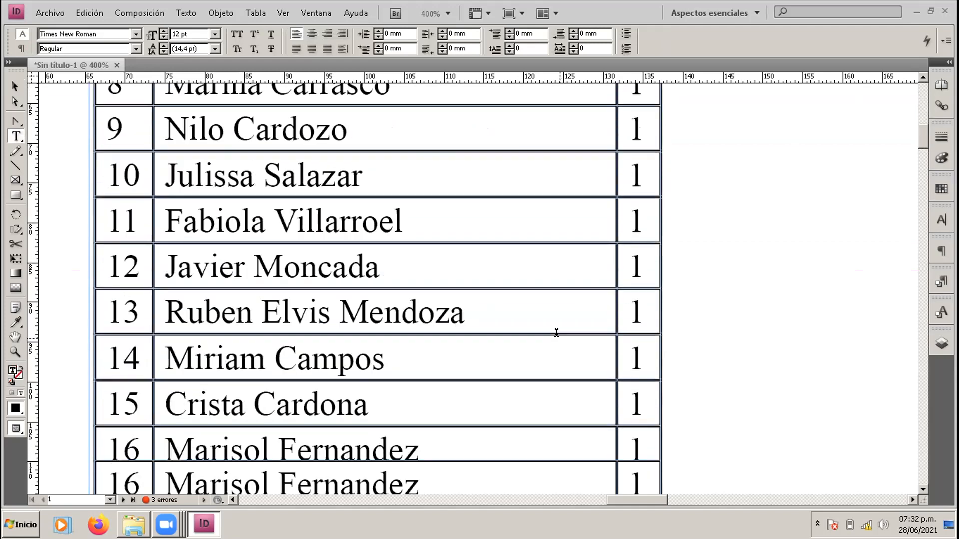
{"action": "scroll", "coordinate": [556, 333], "scroll_direction": "down", "scroll_amount": 16}
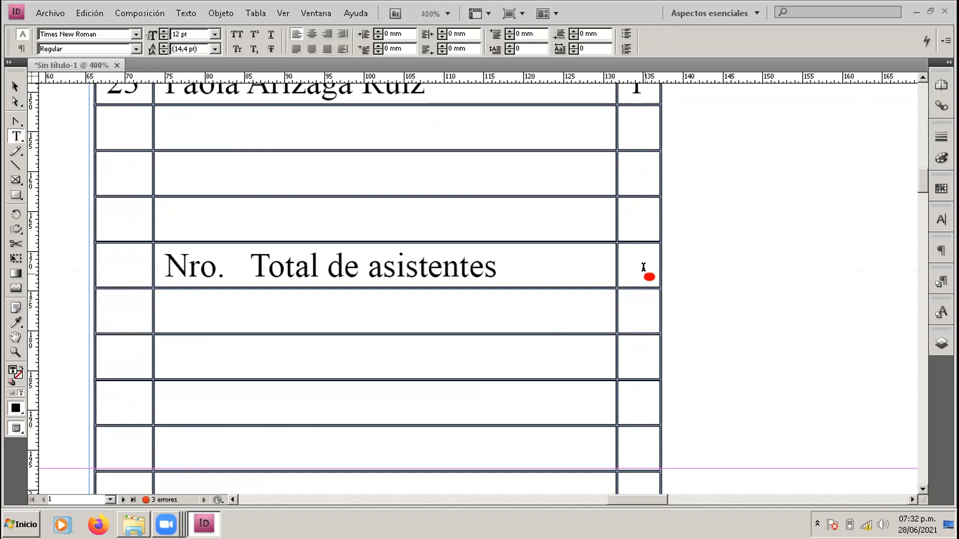
{"action": "left_click_drag", "start_coordinate": [656, 254], "coordinate": [674, 255]}
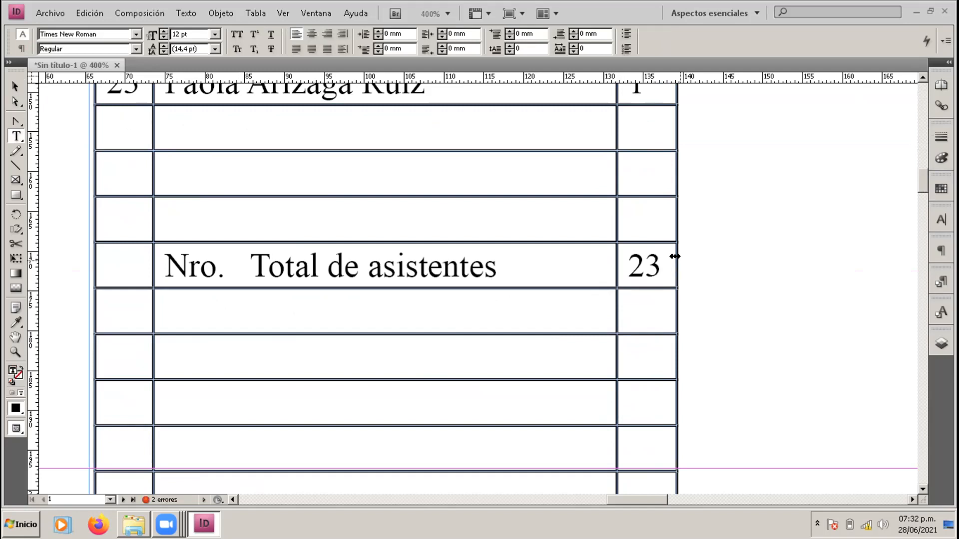
{"action": "left_click_drag", "start_coordinate": [672, 249], "coordinate": [675, 249]}
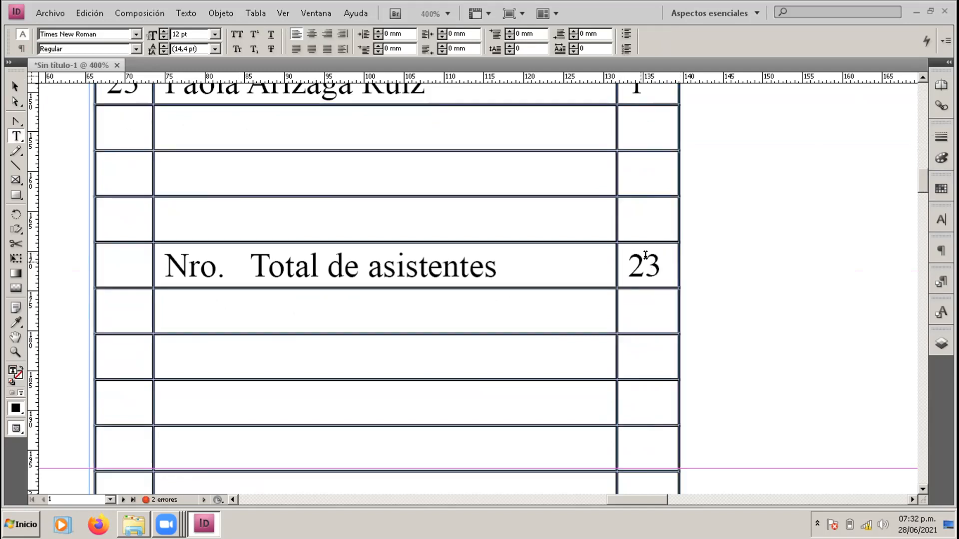
Step: Try a "Discontinuo" border around the "Nro. Total de asistentes" cell and the number cell beside it
{"action": "scroll", "coordinate": [645, 255], "scroll_direction": "up", "scroll_amount": 2}
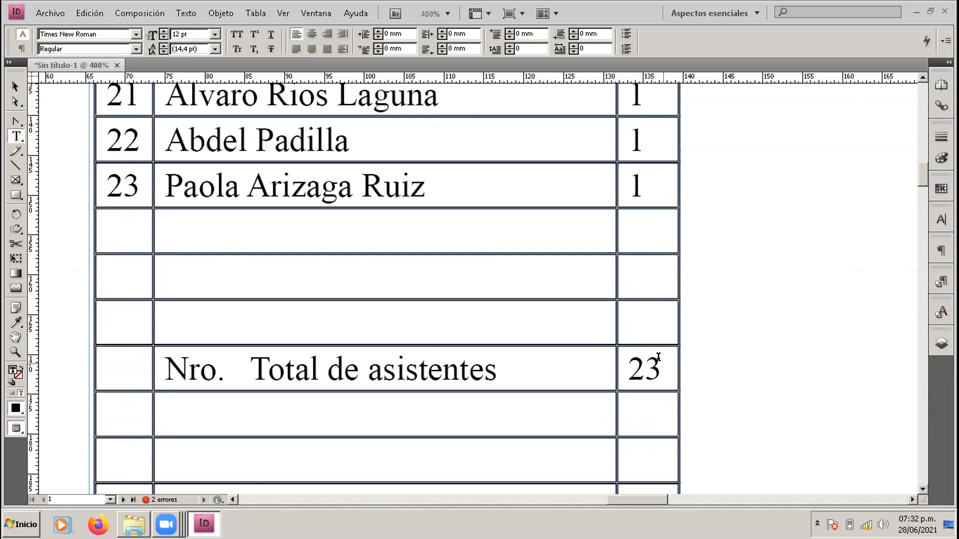
{"action": "left_click_drag", "start_coordinate": [661, 356], "coordinate": [342, 352]}
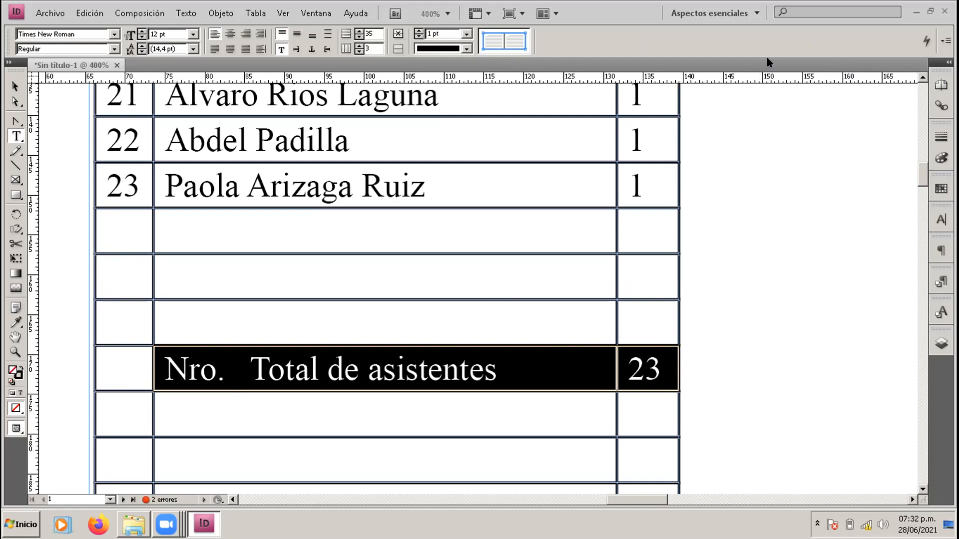
{"action": "left_click", "coordinate": [467, 49]}
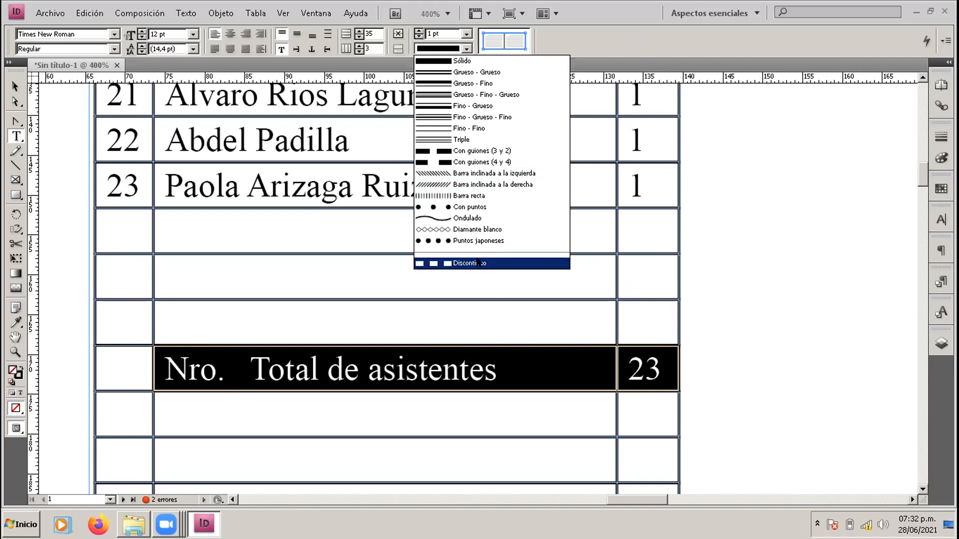
{"action": "left_click", "coordinate": [478, 263]}
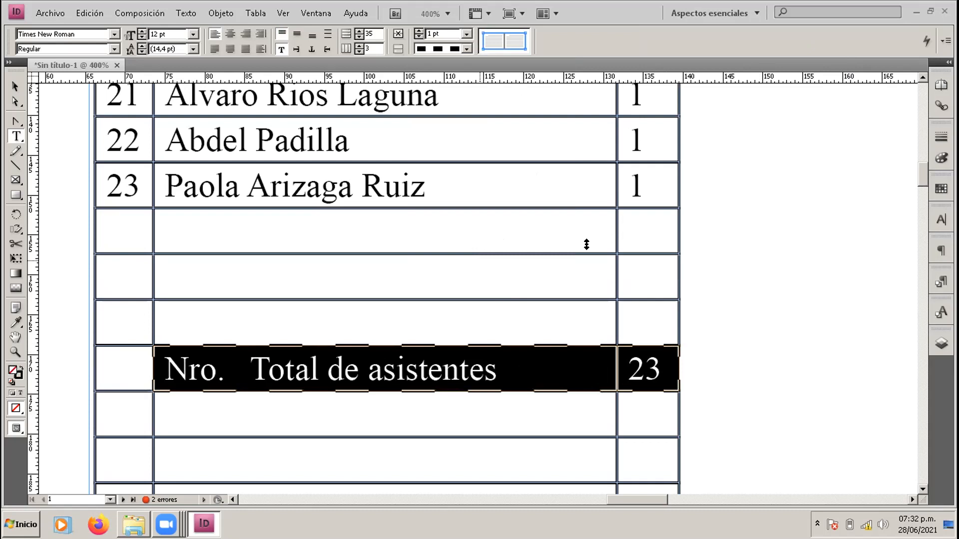
{"action": "left_click", "coordinate": [775, 234]}
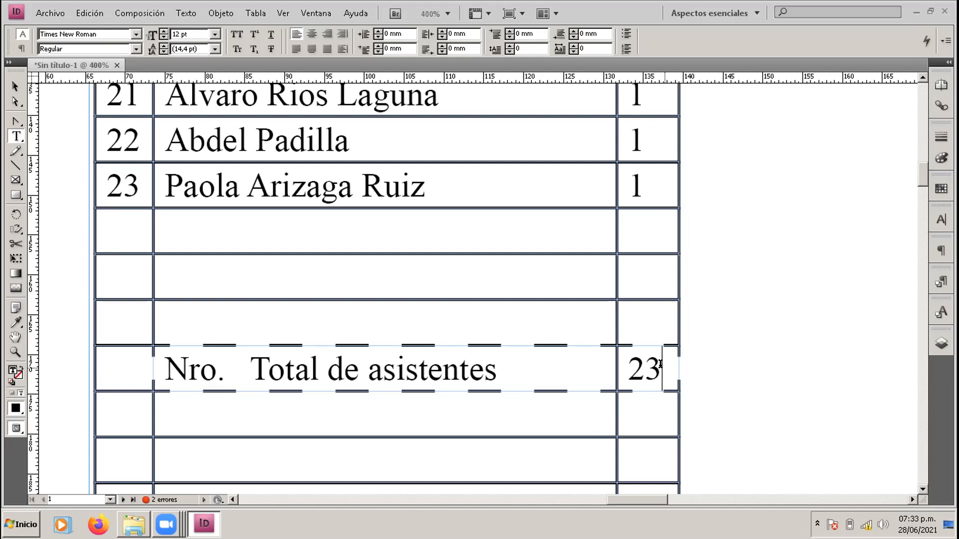
Step: Give the "Nro. Total de asistentes" cell and its number cell a "Fino - Grueso" border with a weight of 4 pt
{"action": "left_click_drag", "start_coordinate": [661, 364], "coordinate": [349, 369]}
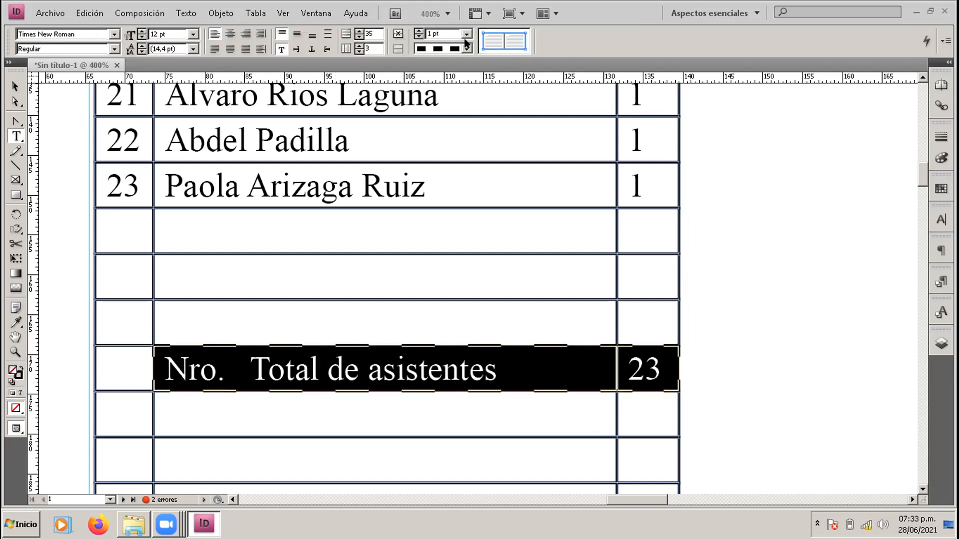
{"action": "left_click", "coordinate": [467, 48]}
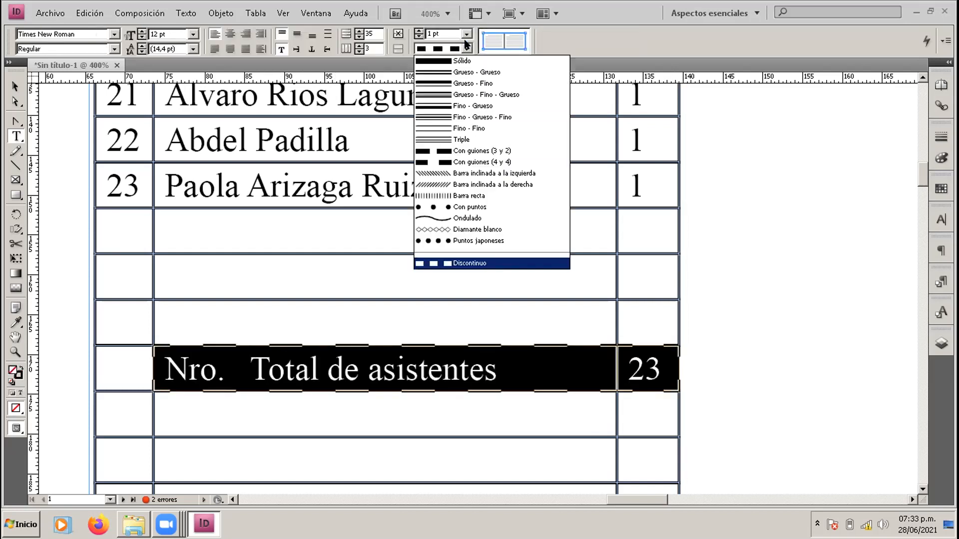
{"action": "left_click", "coordinate": [478, 106]}
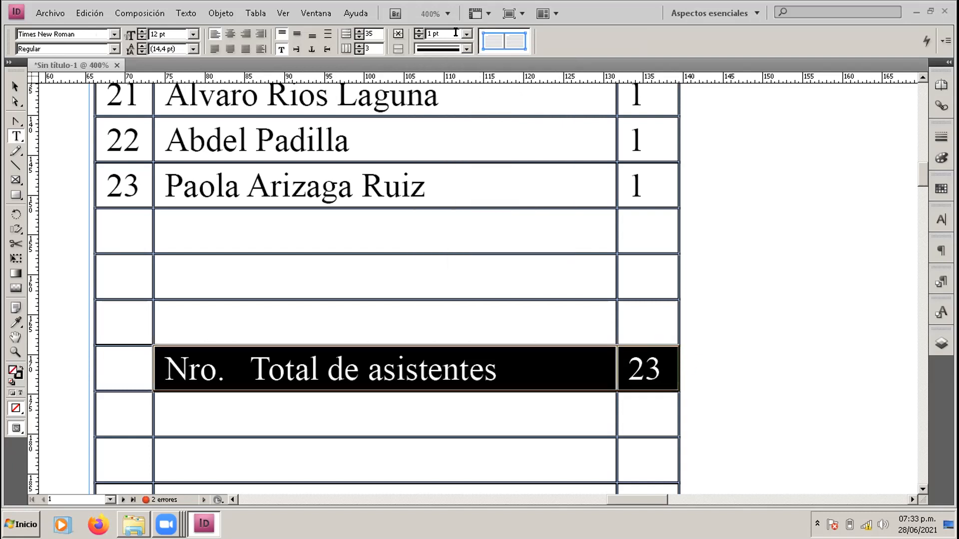
{"action": "key", "text": "ctrl+a"}
{"action": "type", "text": "4"}
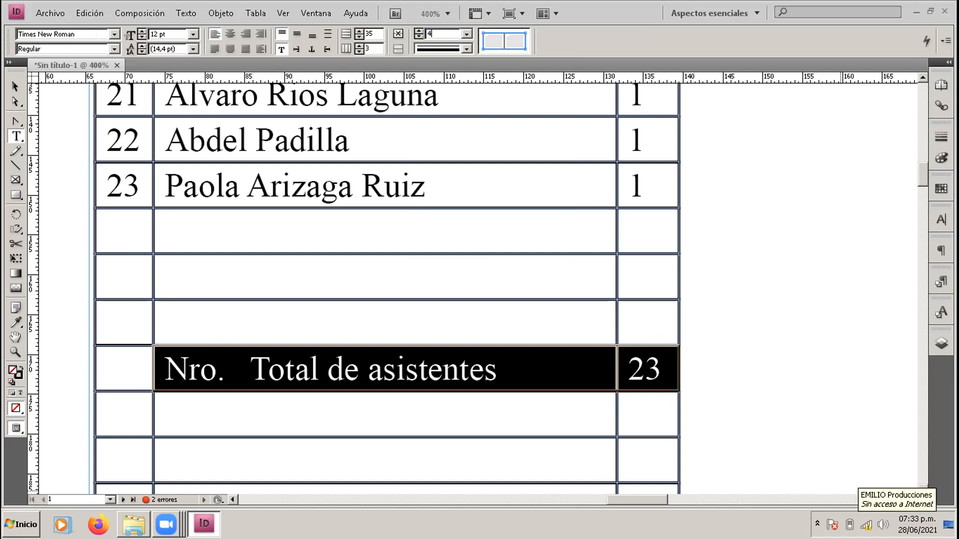
{"action": "key", "text": "Return"}
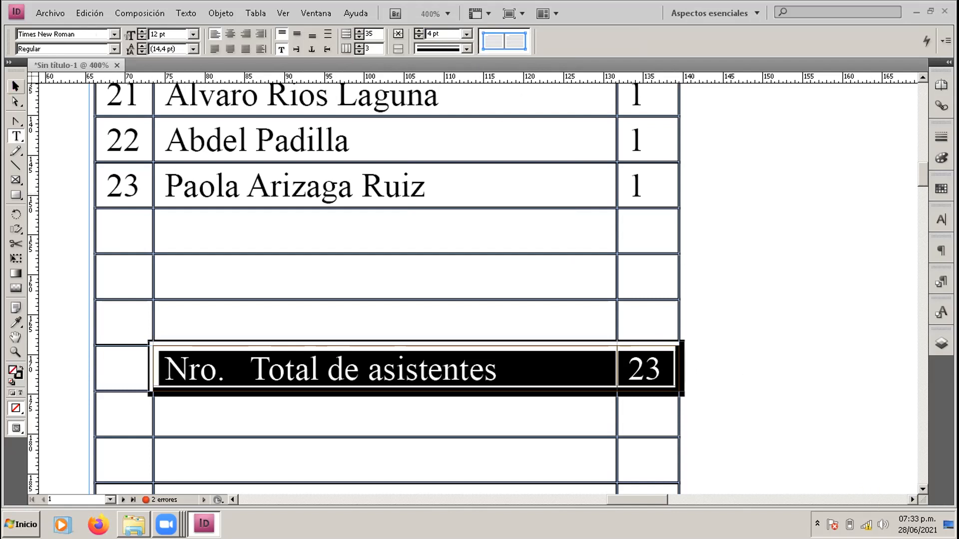
{"action": "left_click", "coordinate": [15, 87]}
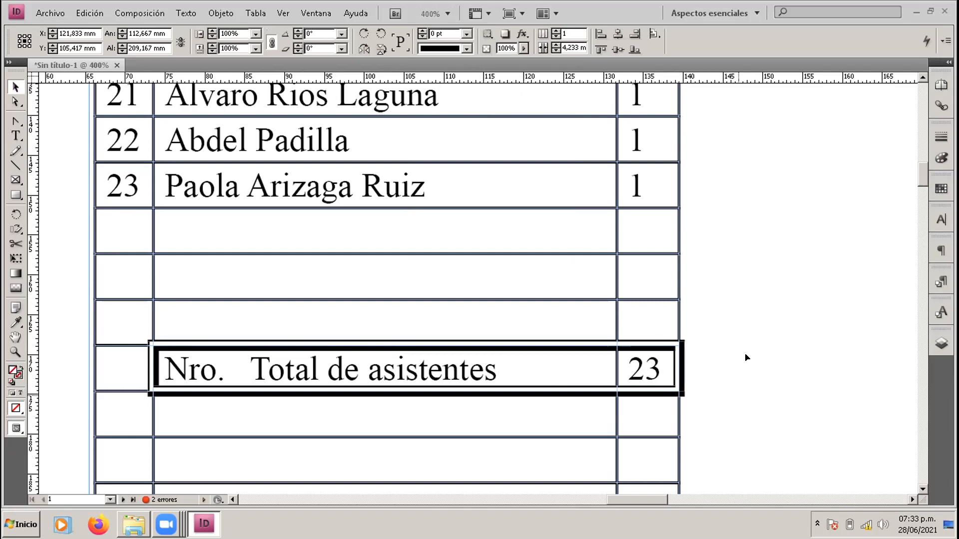
Step: Examine the attendance rows and the border around the "Nro. Total de asistentes" row
{"action": "scroll", "coordinate": [746, 358], "scroll_direction": "up", "scroll_amount": 3}
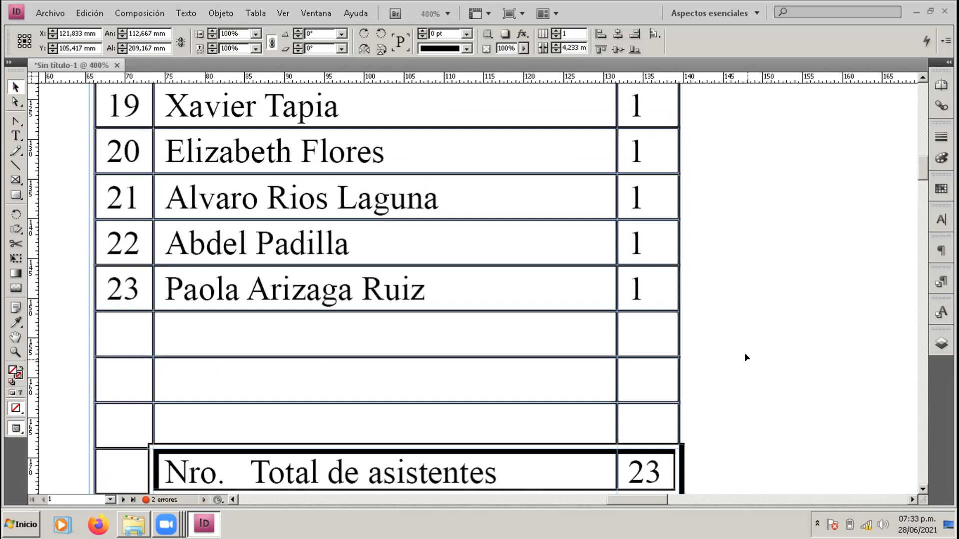
{"action": "scroll", "coordinate": [747, 358], "scroll_direction": "up", "scroll_amount": 6}
{"action": "scroll", "coordinate": [746, 357], "scroll_direction": "up", "scroll_amount": 9}
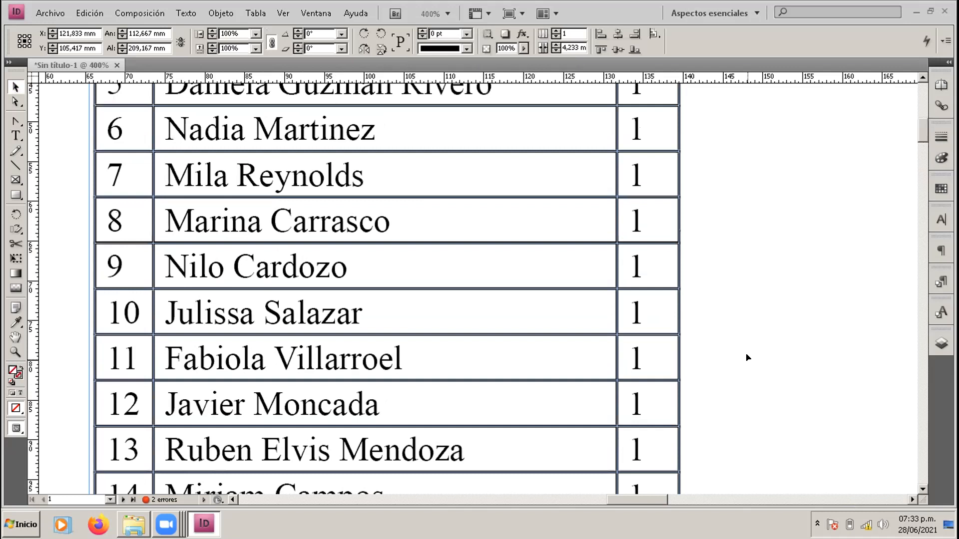
{"action": "scroll", "coordinate": [747, 359], "scroll_direction": "down", "scroll_amount": 3}
{"action": "scroll", "coordinate": [749, 364], "scroll_direction": "down", "scroll_amount": 12}
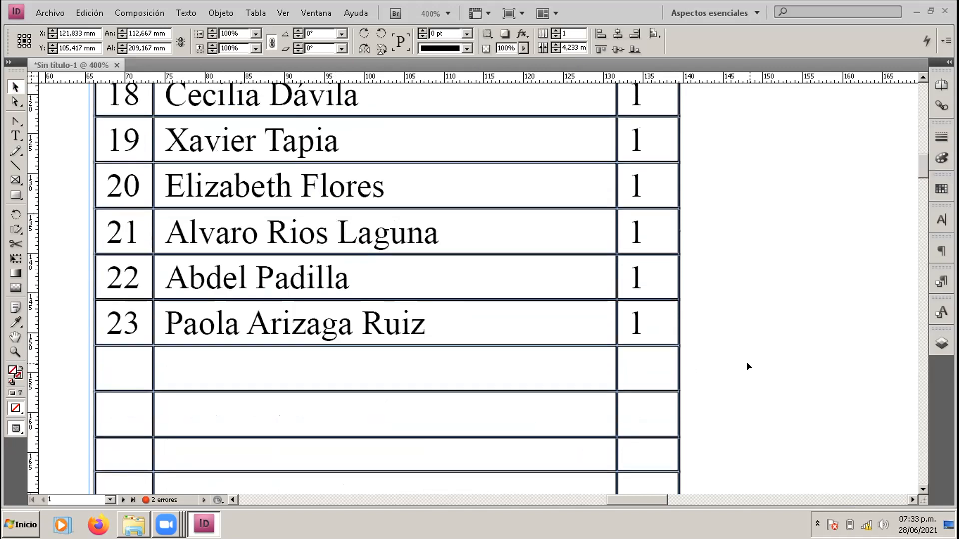
{"action": "scroll", "coordinate": [750, 362], "scroll_direction": "down", "scroll_amount": 5}
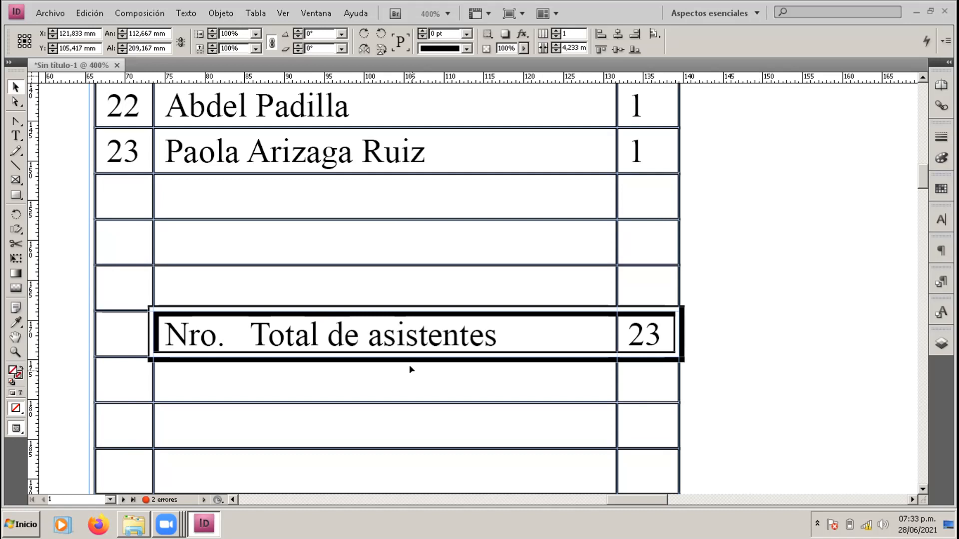
{"action": "double_click", "coordinate": [487, 332]}
{"action": "left_click_drag", "start_coordinate": [510, 336], "coordinate": [237, 353]}
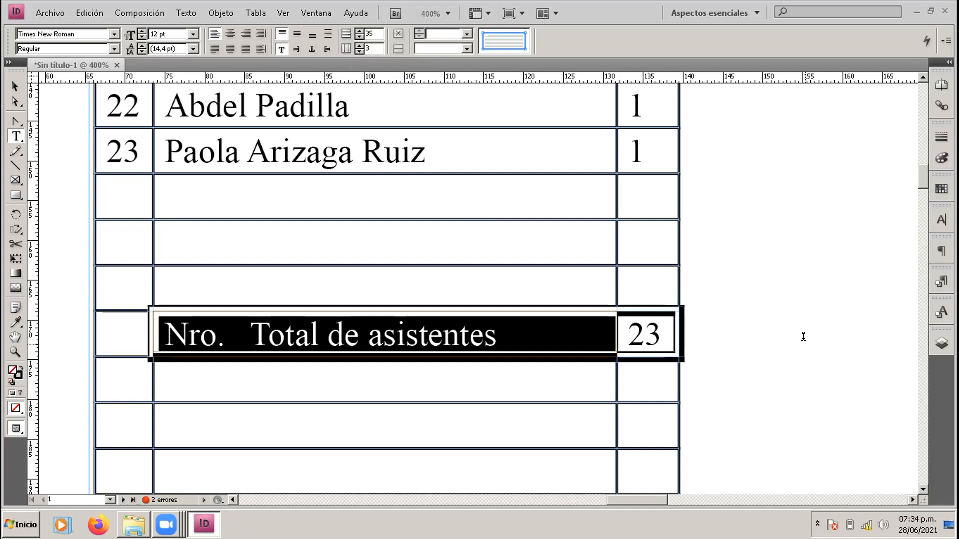
{"action": "left_click", "coordinate": [728, 222]}
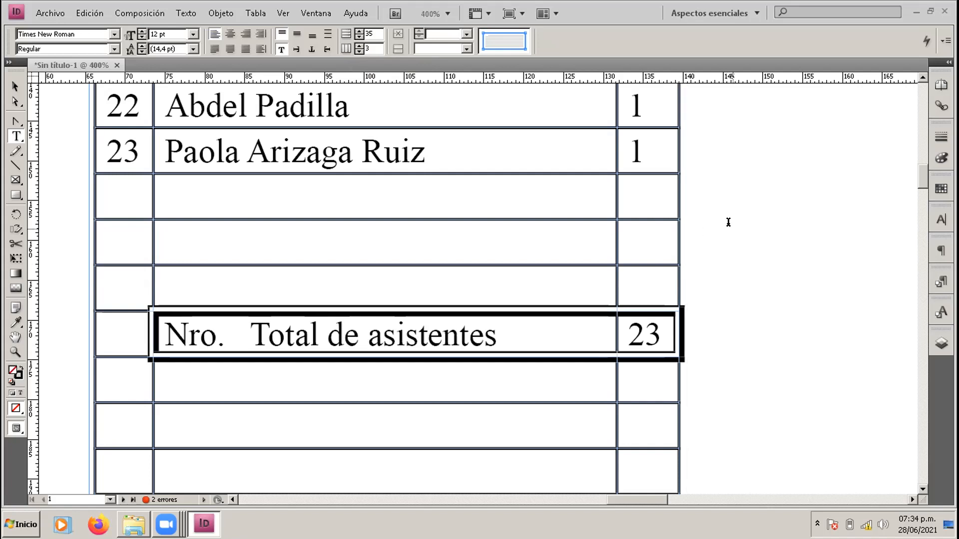
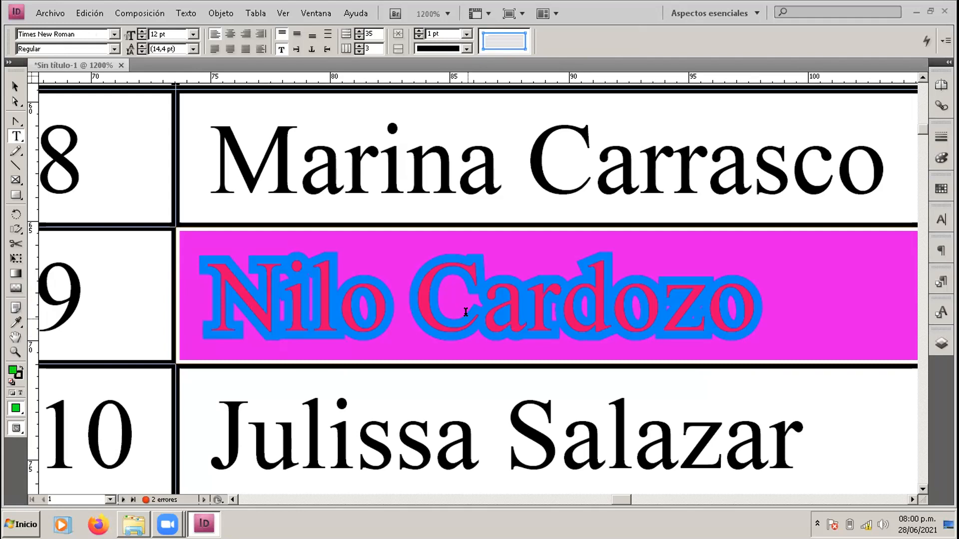
Step: Compare the plain name text in row 8 with the coloured, outlined name in the filled cell of row 9
{"action": "left_click", "coordinate": [545, 153]}
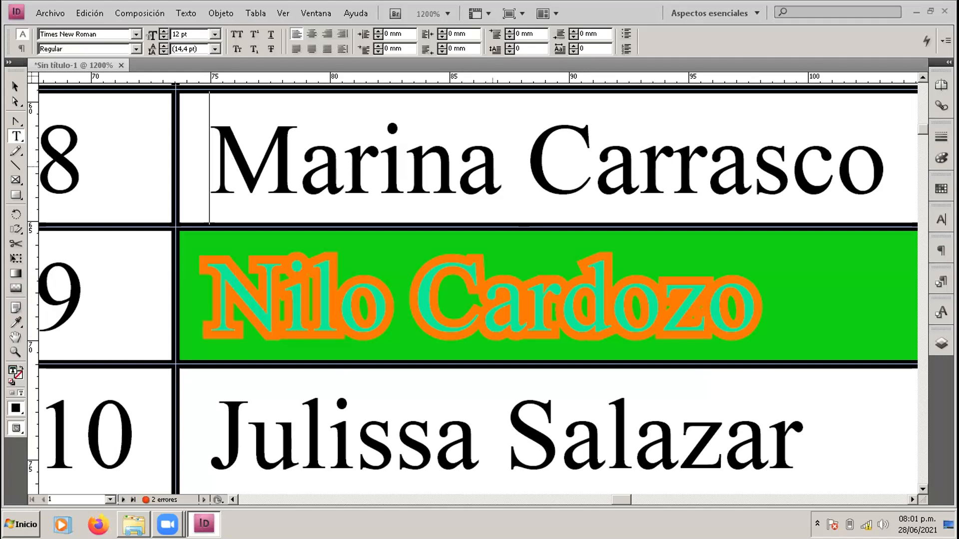
{"action": "left_click_drag", "start_coordinate": [229, 165], "coordinate": [883, 166]}
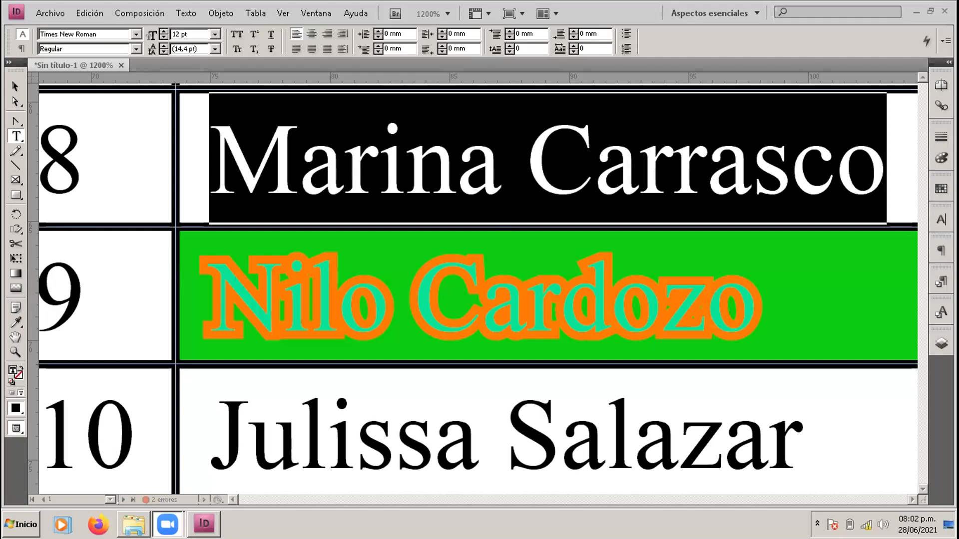
{"action": "left_click", "coordinate": [378, 147]}
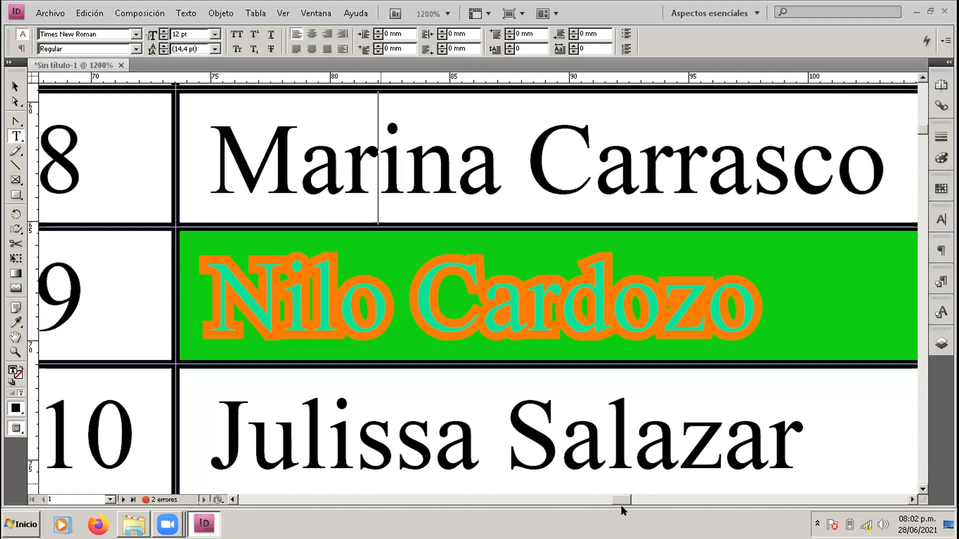
{"action": "left_click", "coordinate": [912, 499]}
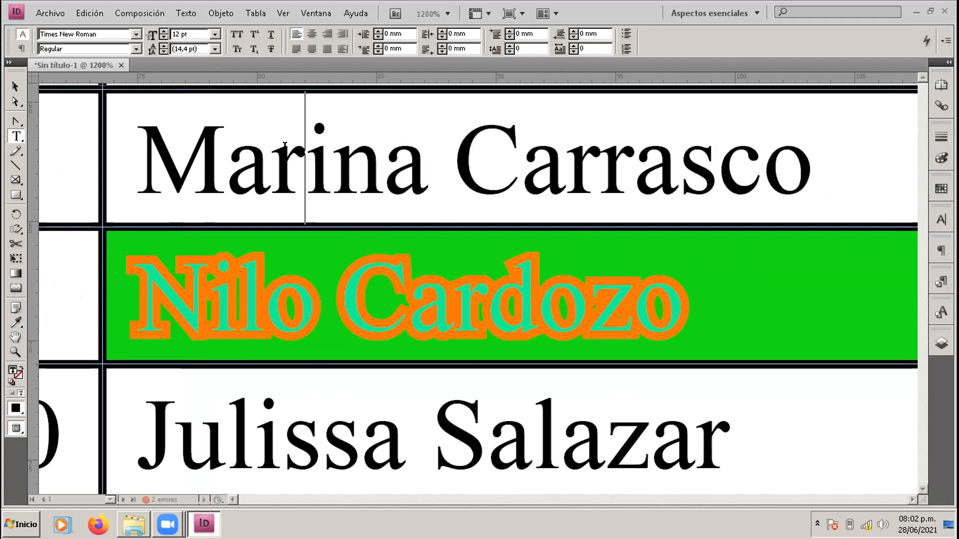
{"action": "left_click", "coordinate": [697, 305]}
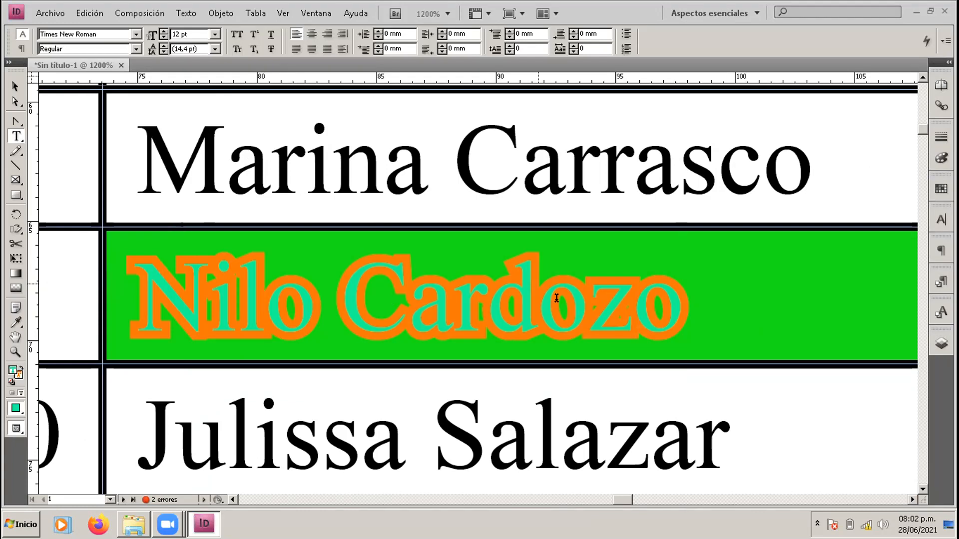
{"action": "left_click", "coordinate": [858, 161]}
{"action": "left_click_drag", "start_coordinate": [858, 160], "coordinate": [159, 152]}
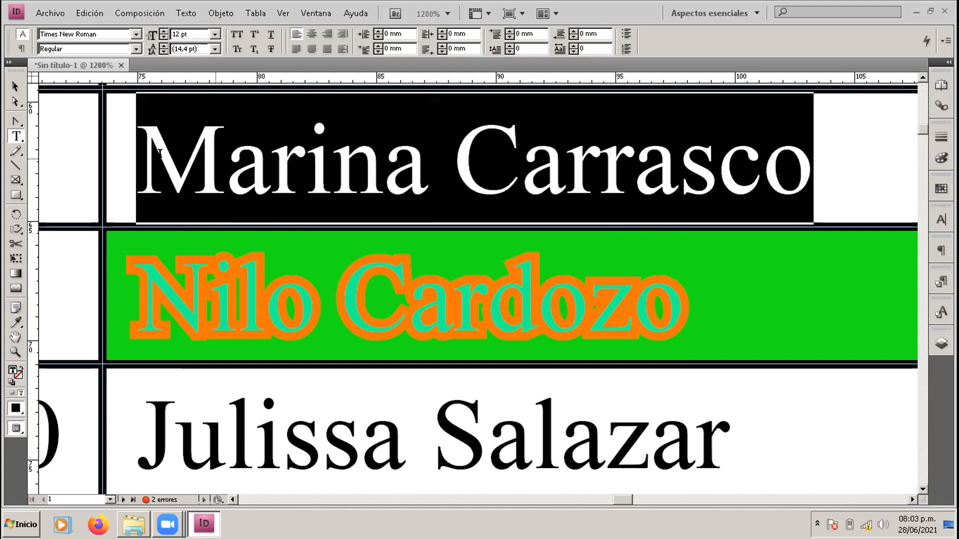
{"action": "scroll", "coordinate": [499, 164], "scroll_direction": "up", "scroll_amount": 1}
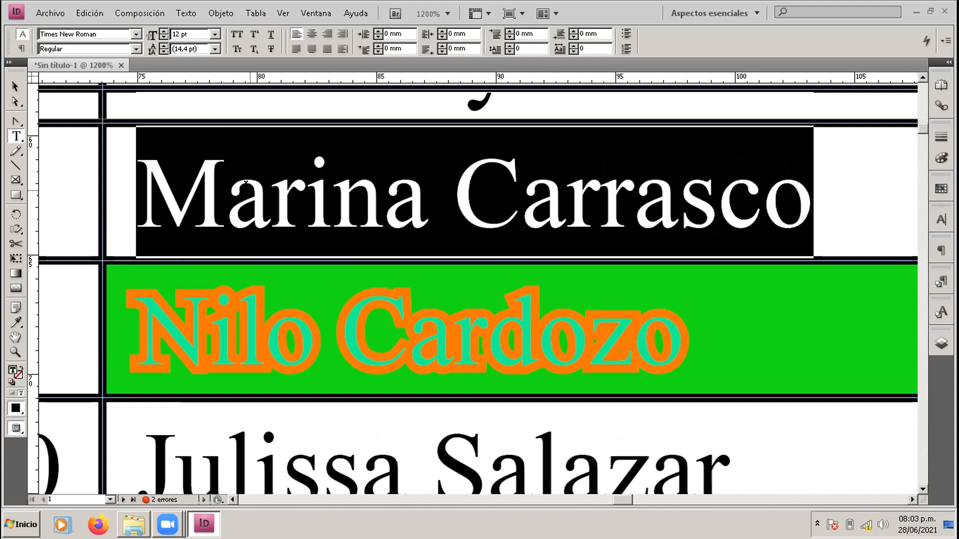
{"action": "left_click", "coordinate": [826, 172]}
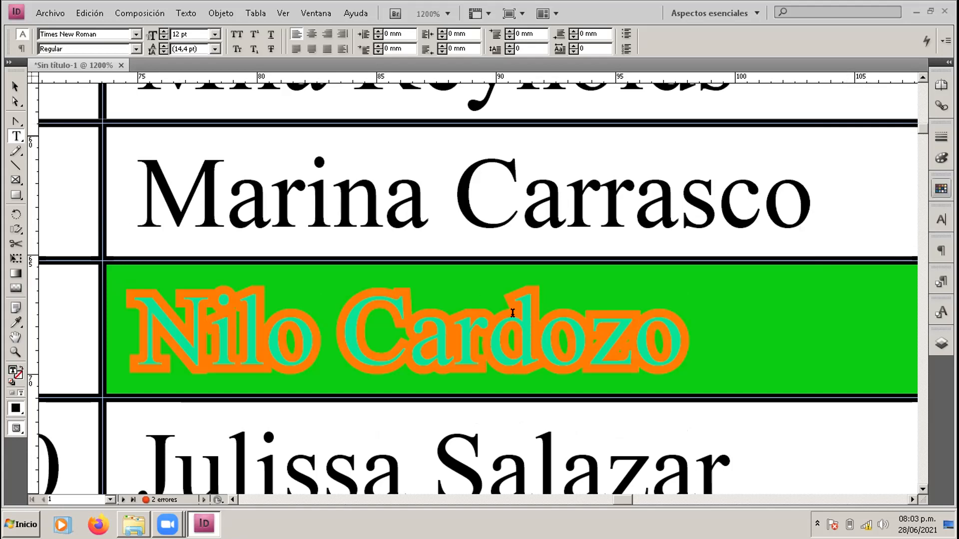
{"action": "left_click", "coordinate": [458, 213]}
{"action": "scroll", "coordinate": [547, 240], "scroll_direction": "up", "scroll_amount": 1}
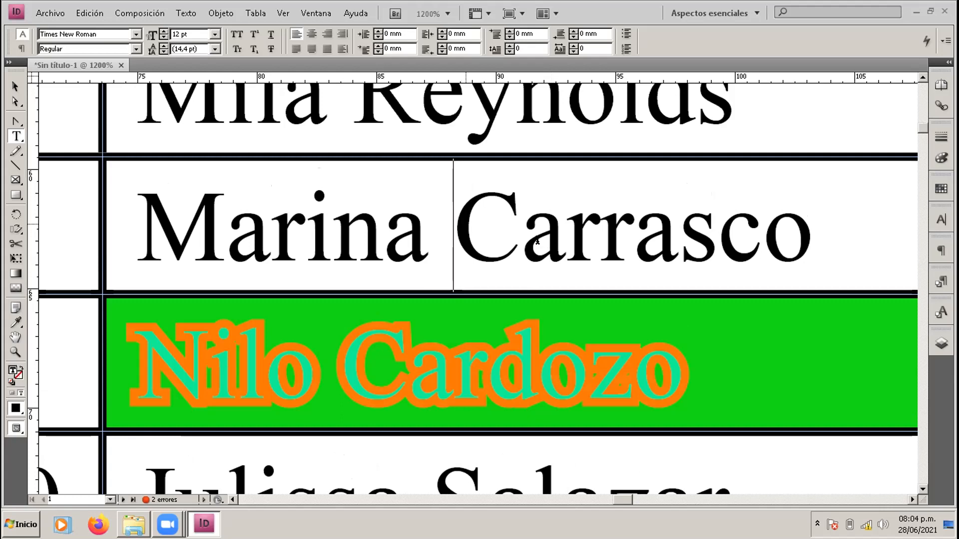
Step: Examine the attendance table from the row 8 name up through the column headings to its title
{"action": "left_click", "coordinate": [846, 233]}
{"action": "scroll", "coordinate": [499, 224], "scroll_direction": "down", "scroll_amount": 1}
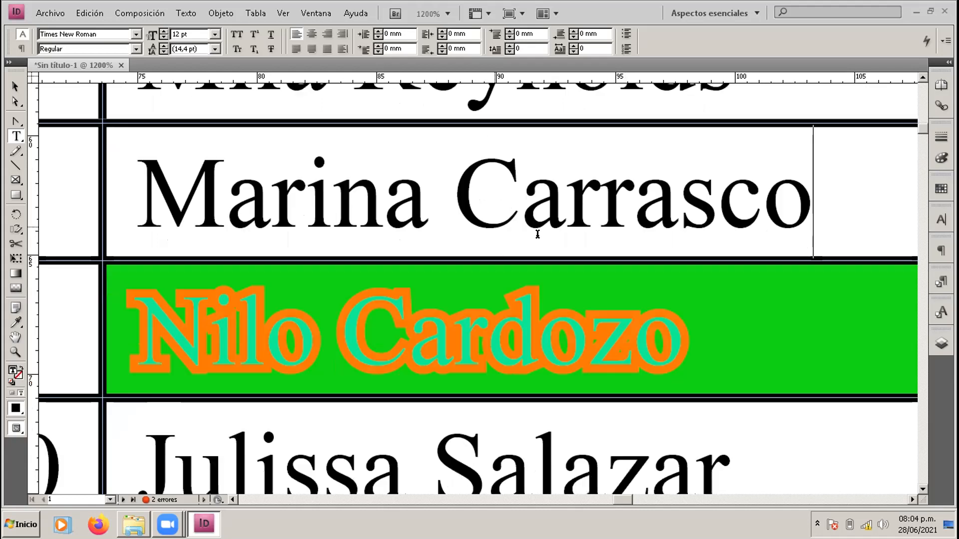
{"action": "scroll", "coordinate": [584, 252], "scroll_direction": "up", "scroll_amount": 4}
{"action": "scroll", "coordinate": [615, 253], "scroll_direction": "up", "scroll_amount": 9}
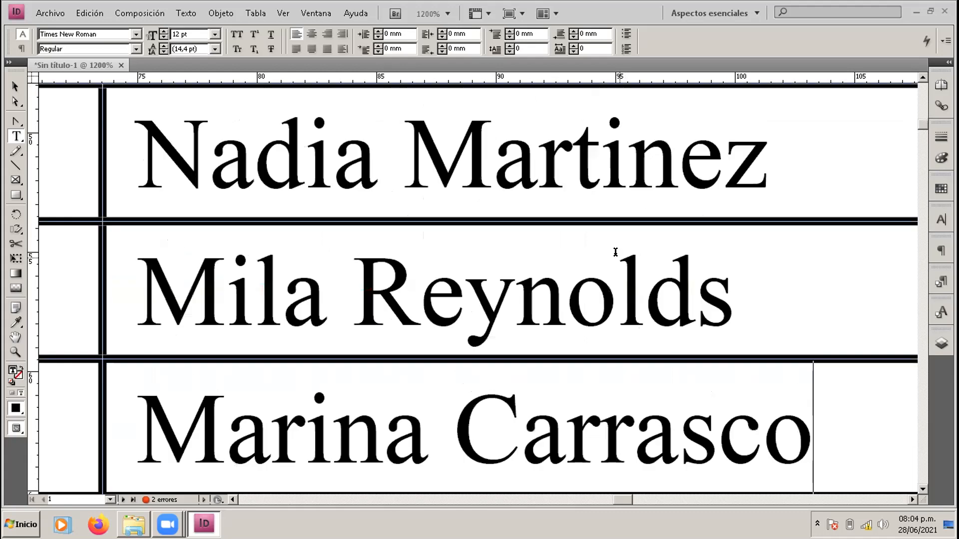
{"action": "scroll", "coordinate": [615, 253], "scroll_direction": "up", "scroll_amount": 15}
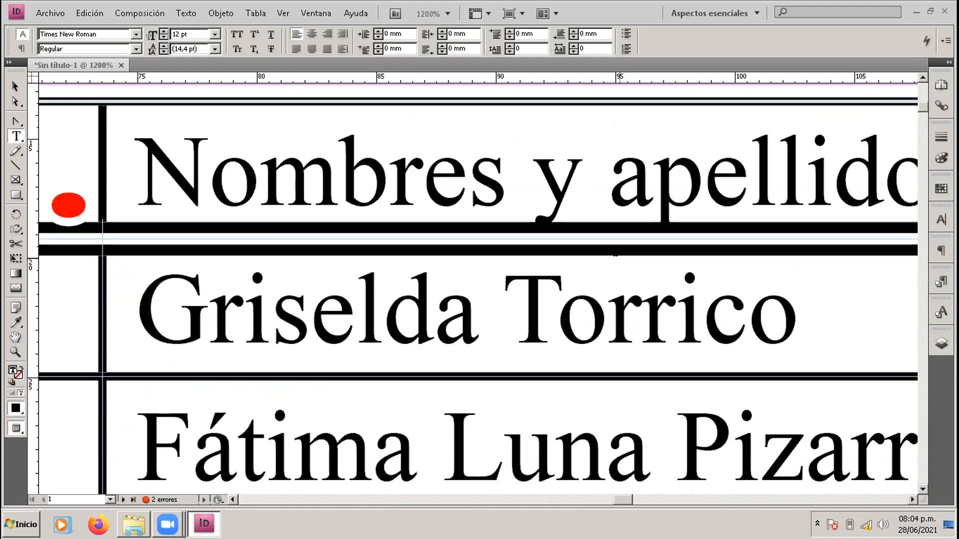
{"action": "scroll", "coordinate": [615, 253], "scroll_direction": "up", "scroll_amount": 15}
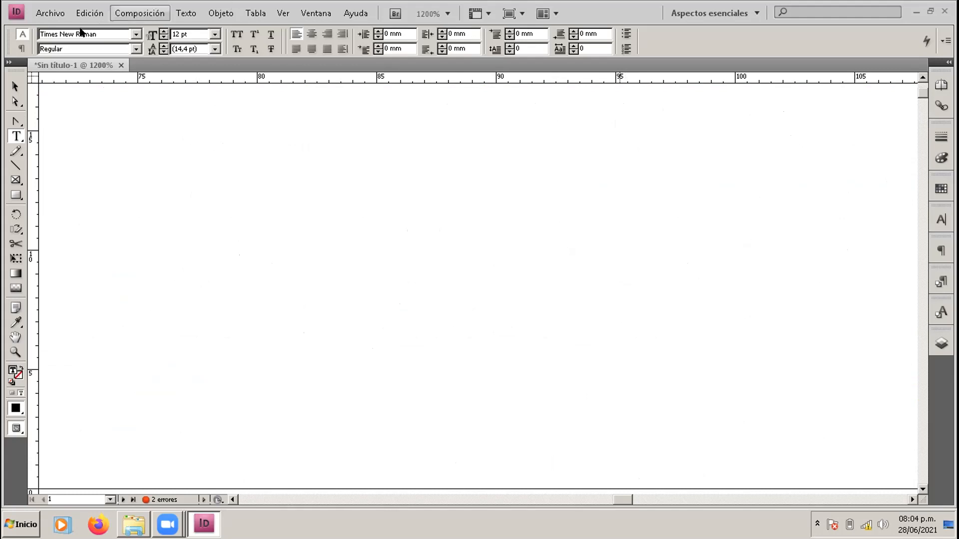
{"action": "left_click", "coordinate": [51, 14]}
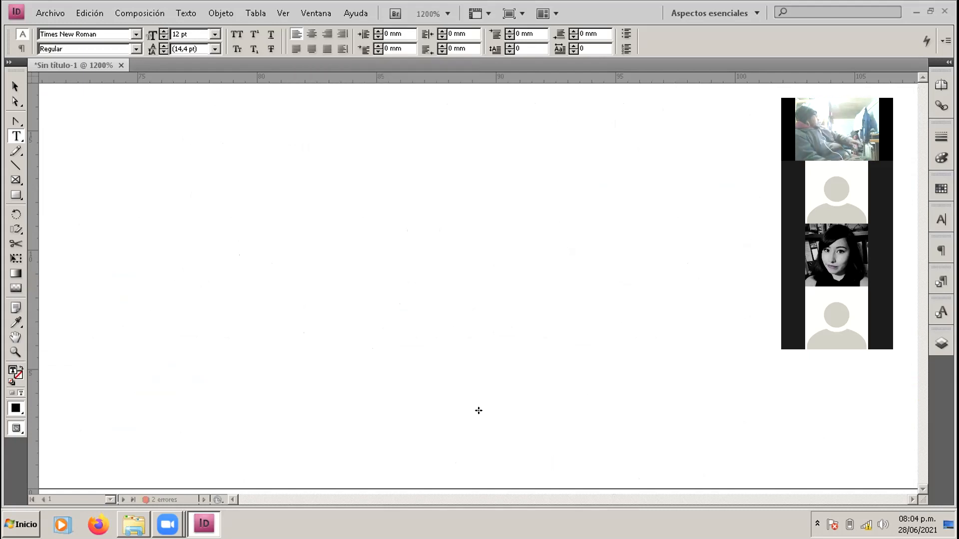
{"action": "left_click", "coordinate": [507, 182]}
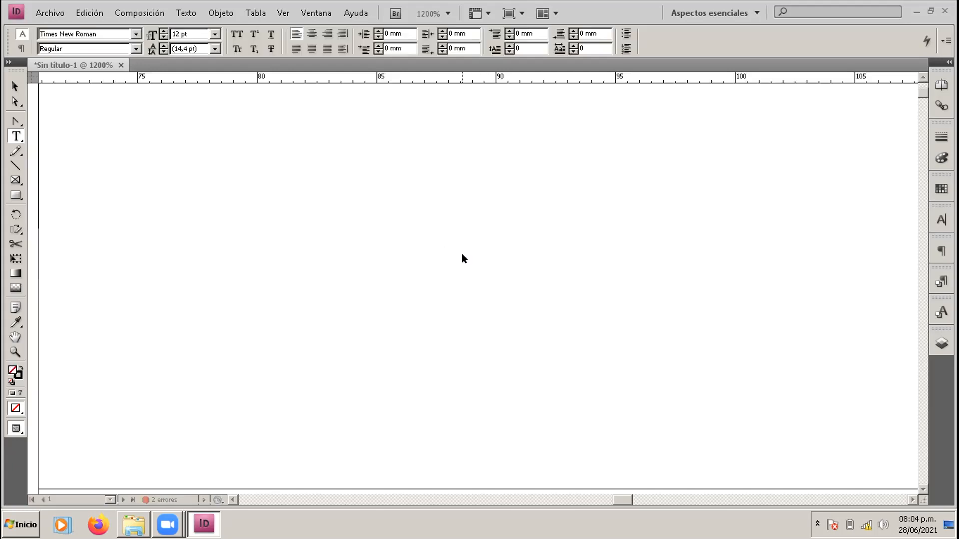
{"action": "scroll", "coordinate": [461, 253], "scroll_direction": "down", "scroll_amount": 3}
{"action": "scroll", "coordinate": [458, 252], "scroll_direction": "down", "scroll_amount": 8}
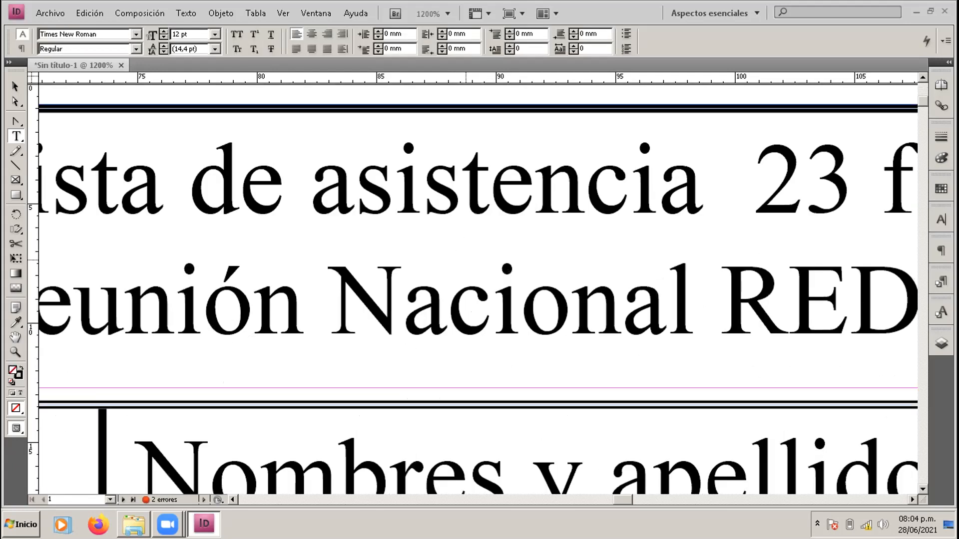
{"action": "scroll", "coordinate": [444, 199], "scroll_direction": "down", "scroll_amount": 11}
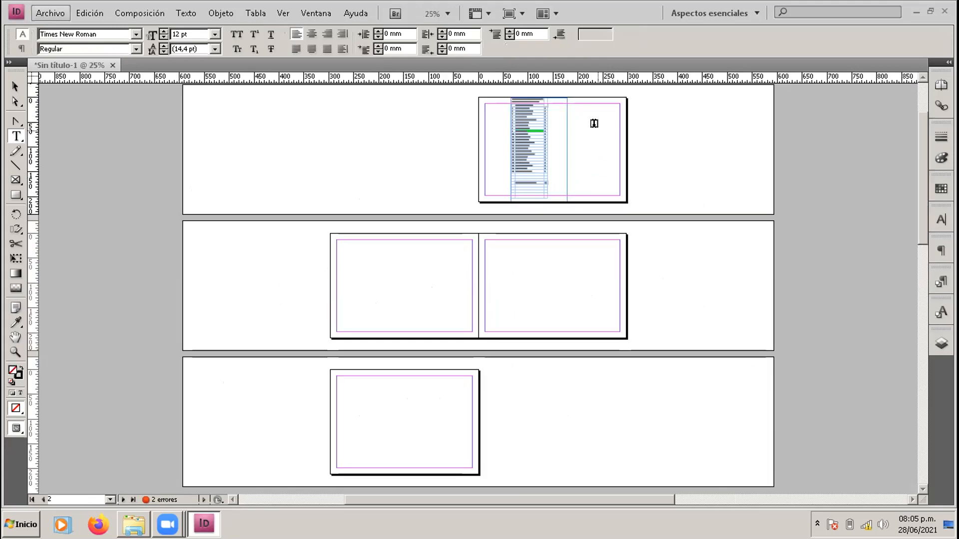
Step: Move the attendance table's text frame on page 1 closer to the left margin, centred at about X 92 mm, Y 103 mm
{"action": "scroll", "coordinate": [593, 124], "scroll_direction": "up", "scroll_amount": 4}
{"action": "scroll", "coordinate": [704, 149], "scroll_direction": "up", "scroll_amount": 1}
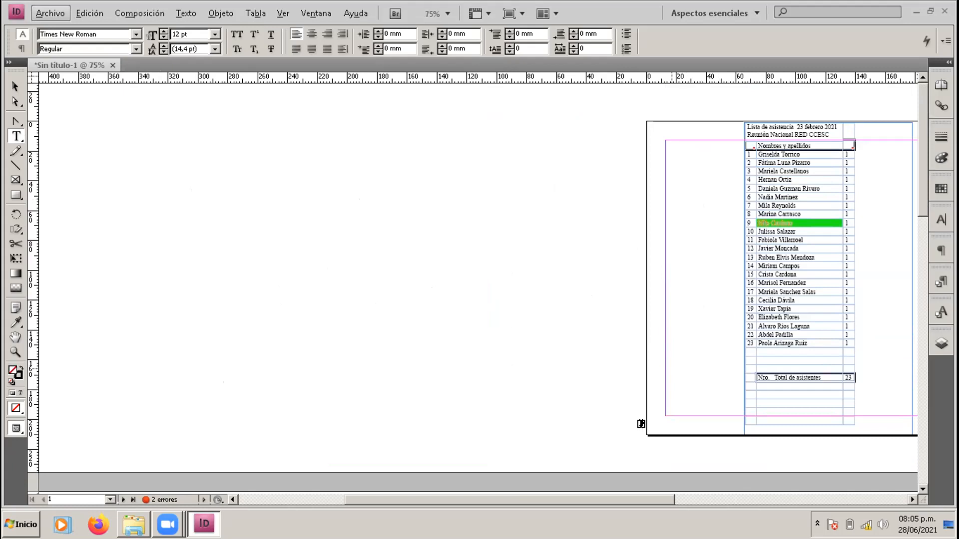
{"action": "left_click_drag", "start_coordinate": [626, 502], "coordinate": [769, 502]}
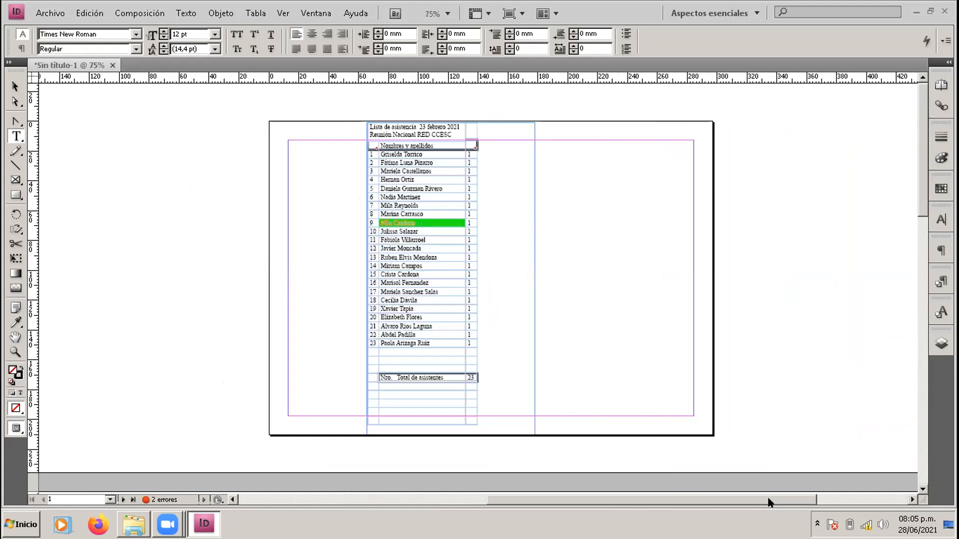
{"action": "left_click", "coordinate": [15, 88]}
{"action": "left_click", "coordinate": [453, 196]}
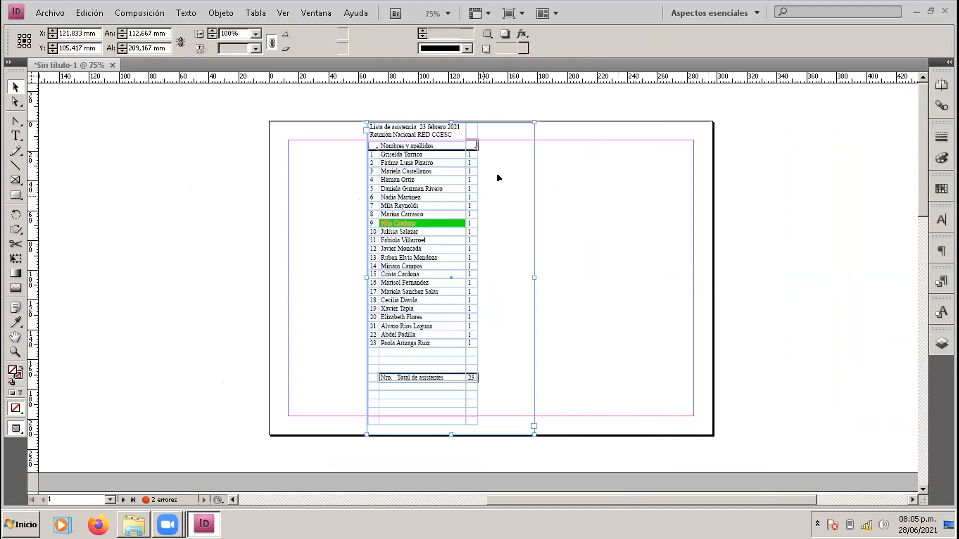
Step: Examine the table and object commands offered on the blank page 2 with no text frame active
{"action": "scroll", "coordinate": [599, 253], "scroll_direction": "down", "scroll_amount": 10}
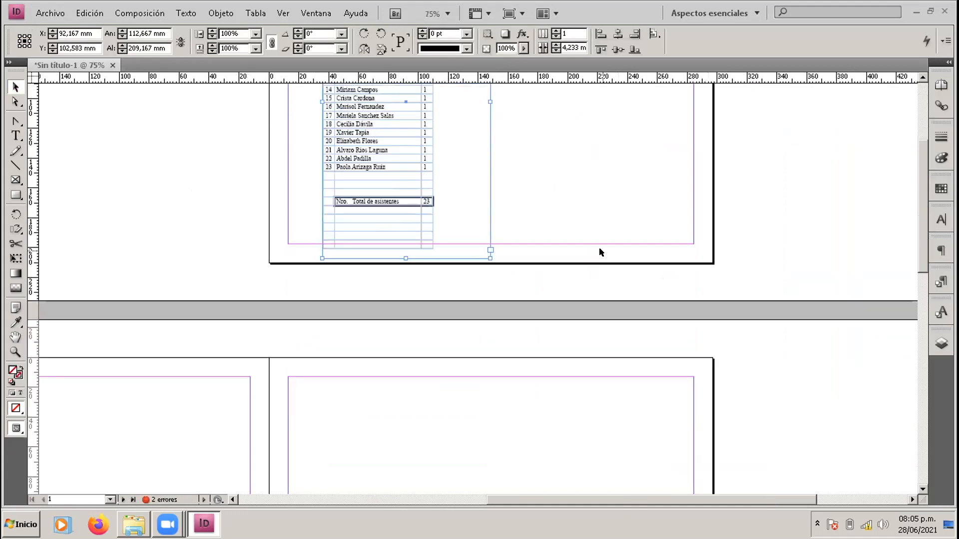
{"action": "left_click_drag", "start_coordinate": [645, 501], "coordinate": [519, 503]}
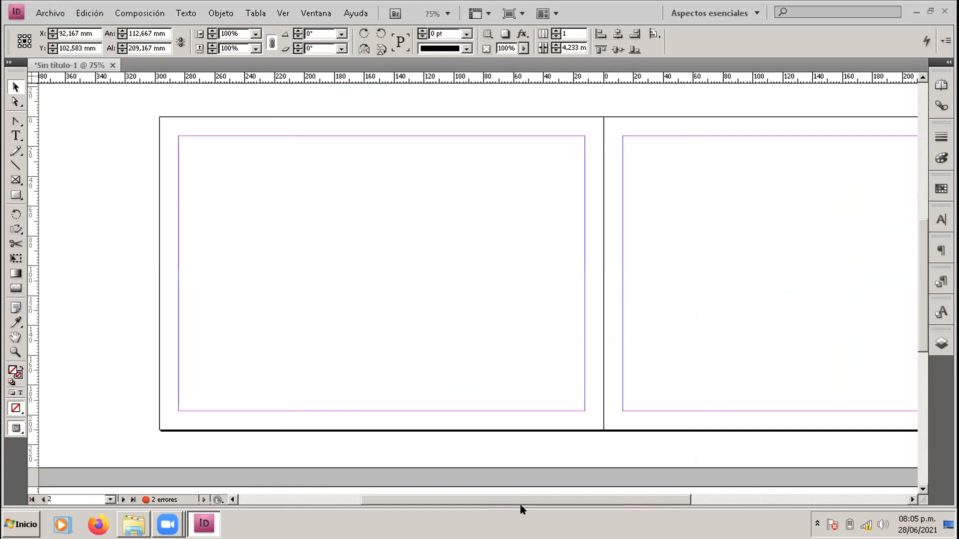
{"action": "left_click", "coordinate": [58, 143]}
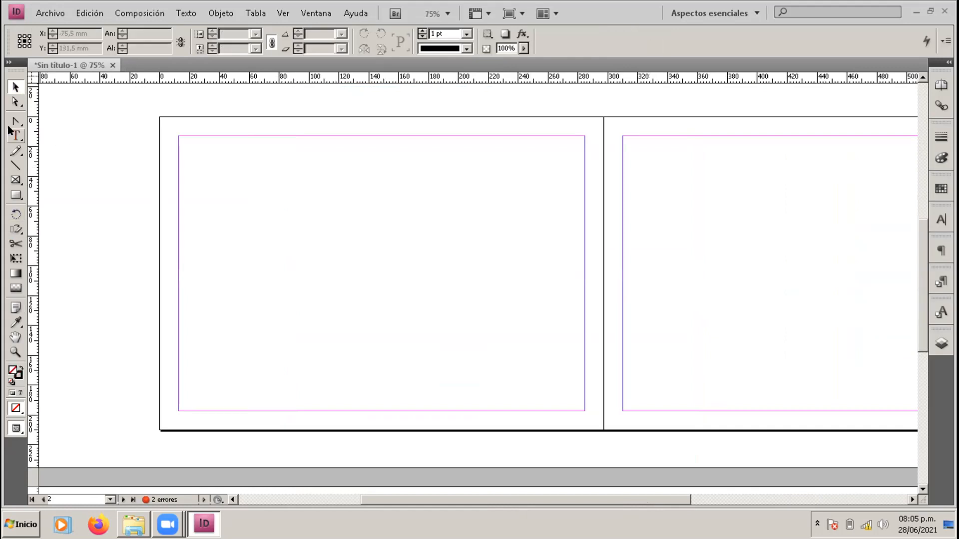
{"action": "left_click", "coordinate": [16, 322]}
{"action": "left_click", "coordinate": [16, 135]}
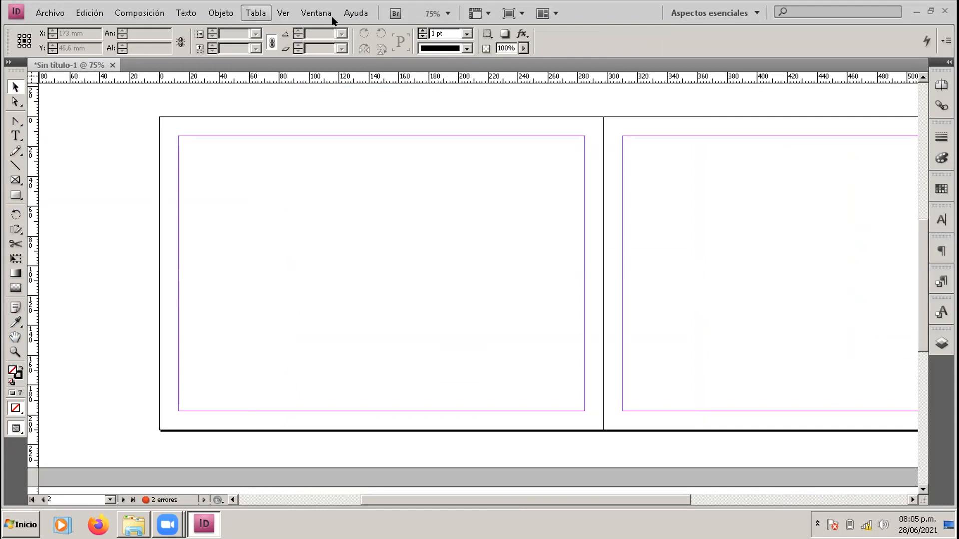
{"action": "left_click", "coordinate": [256, 13]}
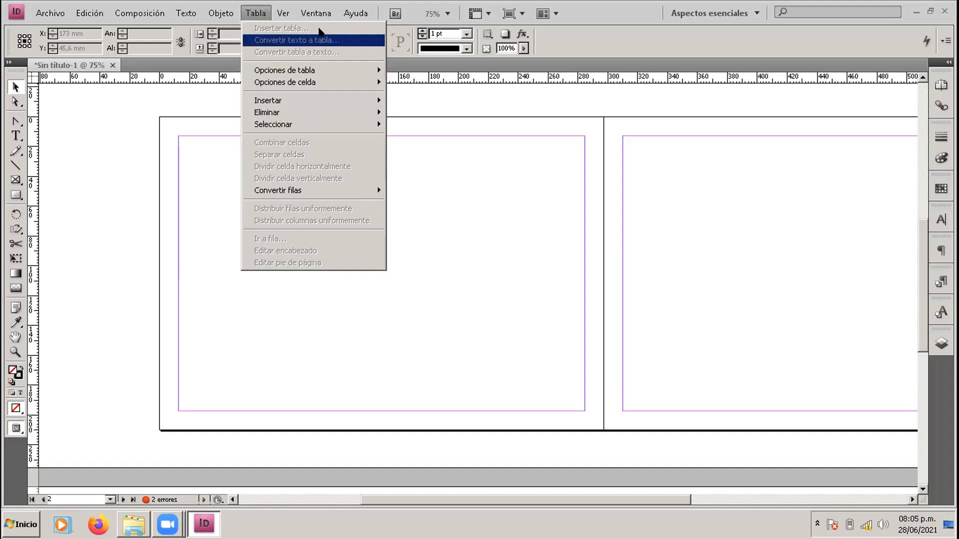
{"action": "mouse_move", "coordinate": [229, 19]}
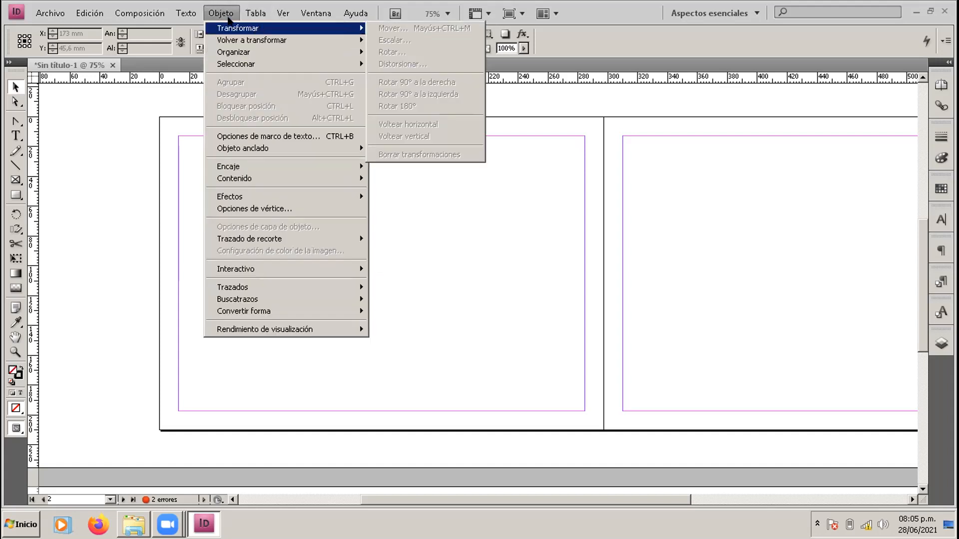
{"action": "mouse_move", "coordinate": [323, 73]}
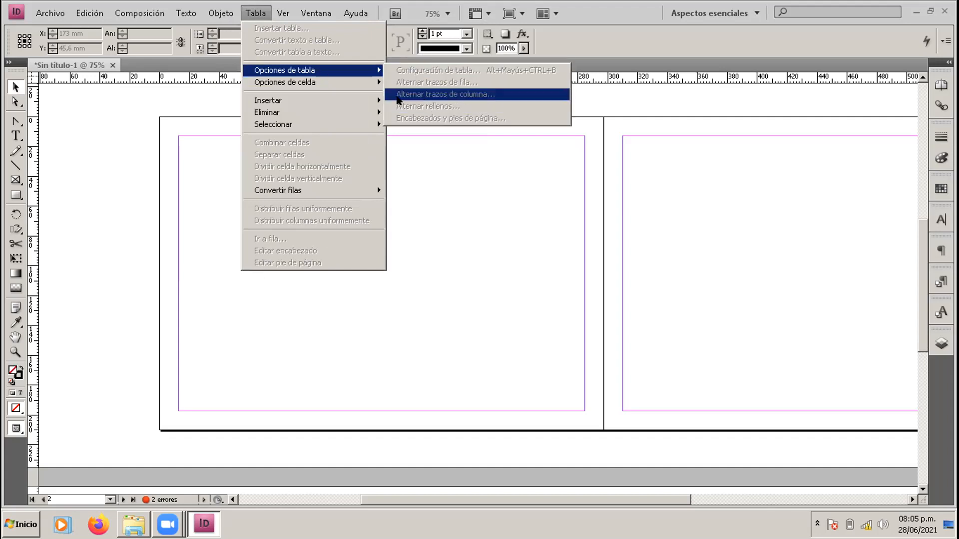
{"action": "mouse_move", "coordinate": [320, 100]}
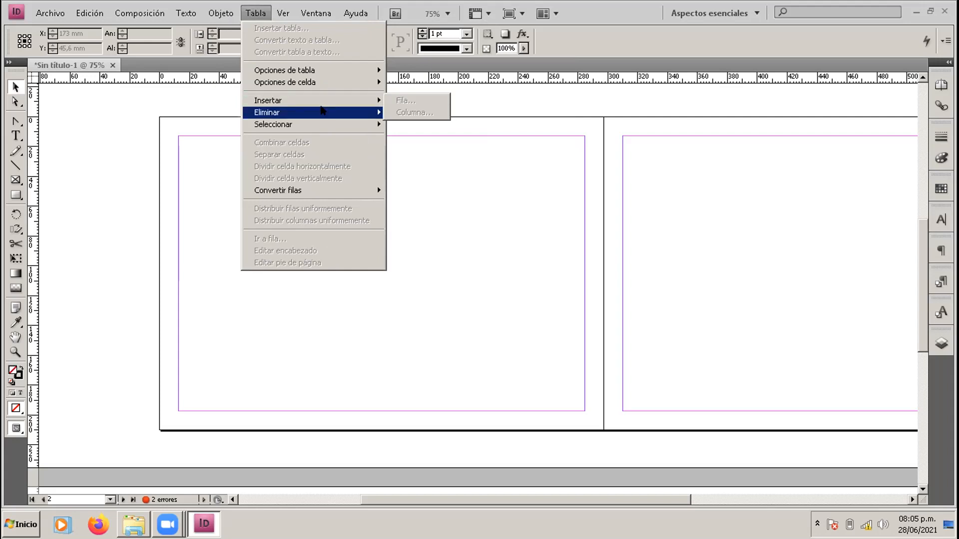
{"action": "mouse_move", "coordinate": [324, 197]}
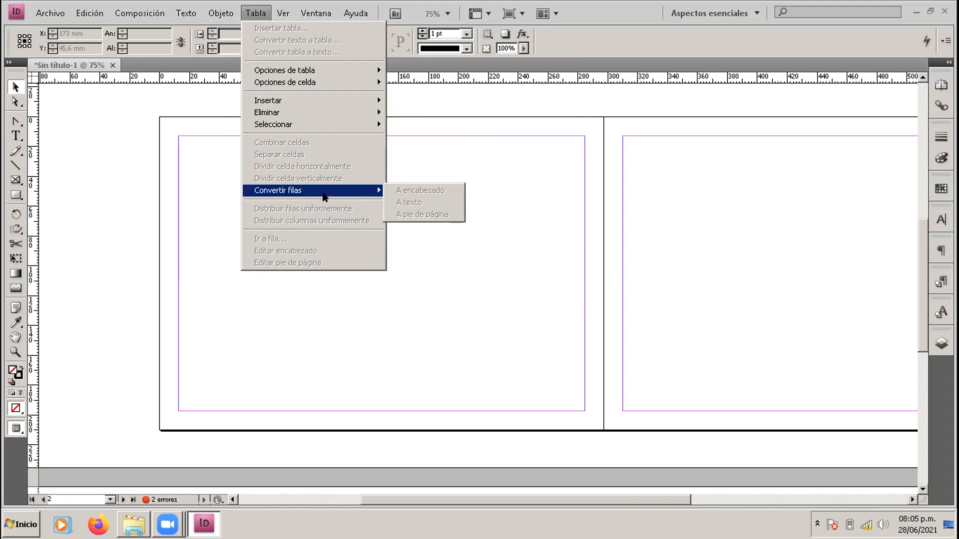
{"action": "left_click", "coordinate": [262, 20]}
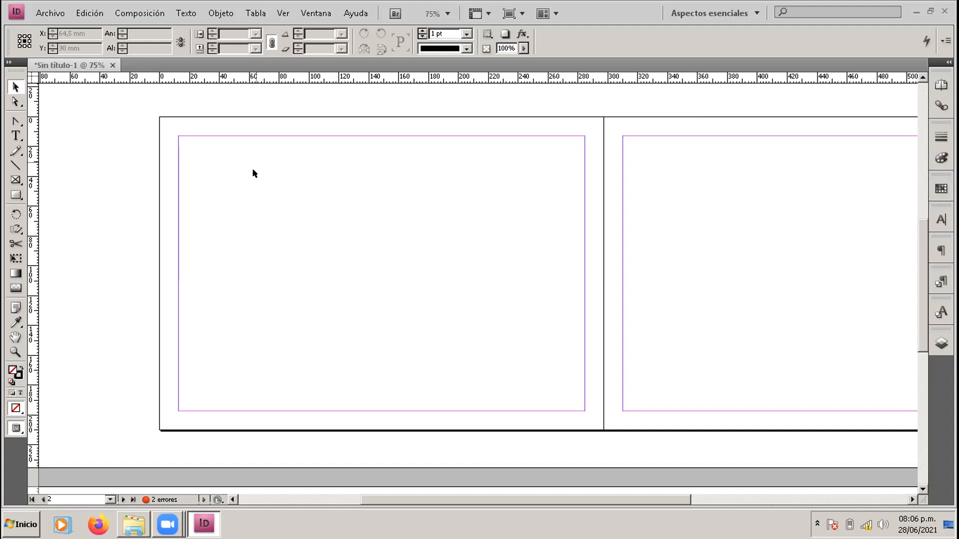
Step: Draw a text frame about 132 mm wide and 89 mm high near the upper left margin of page 2
{"action": "left_click", "coordinate": [15, 138]}
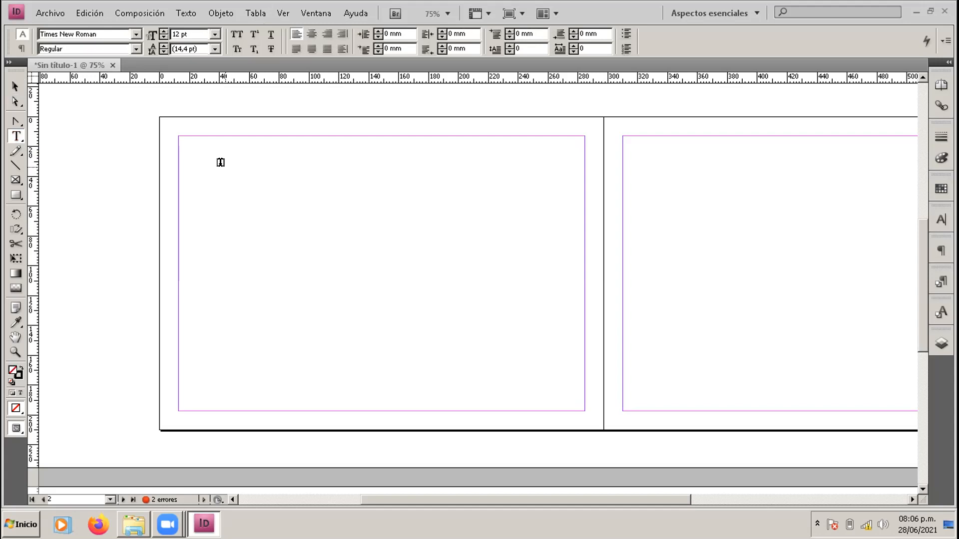
{"action": "left_click_drag", "start_coordinate": [211, 155], "coordinate": [404, 282]}
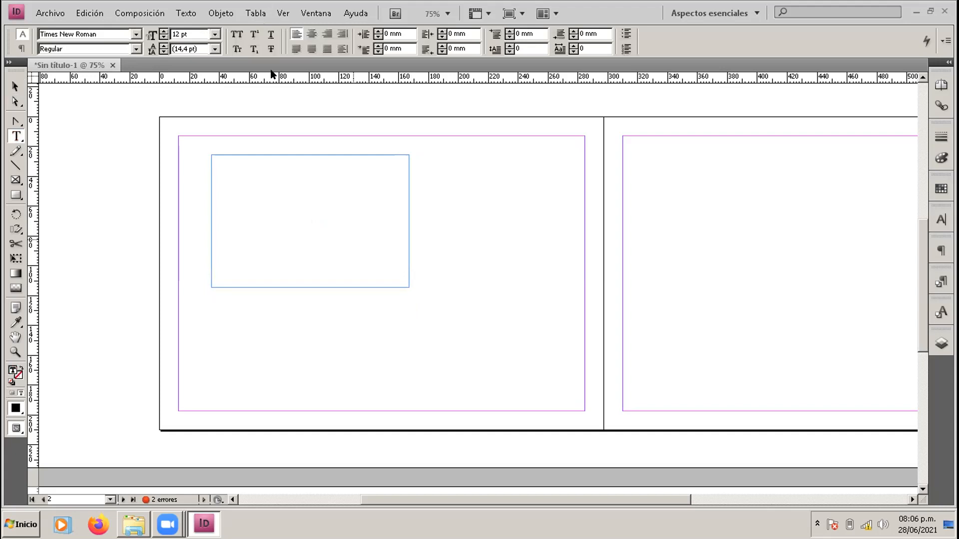
{"action": "left_click", "coordinate": [256, 14]}
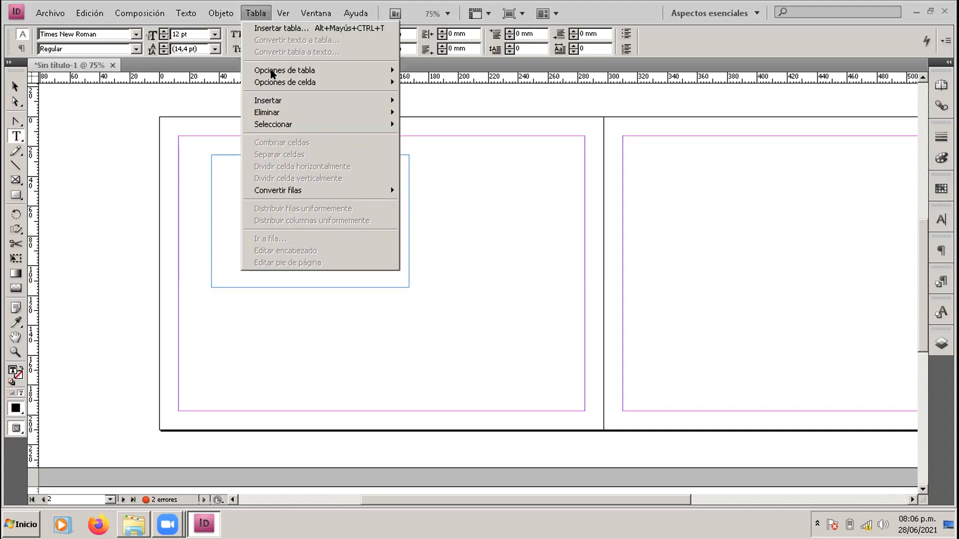
{"action": "left_click", "coordinate": [279, 29]}
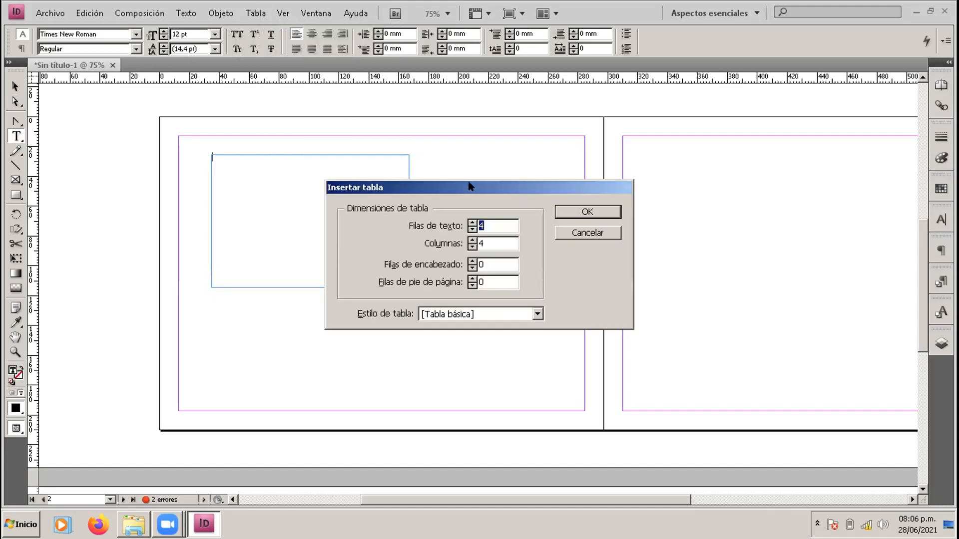
{"action": "left_click_drag", "start_coordinate": [470, 188], "coordinate": [575, 127]}
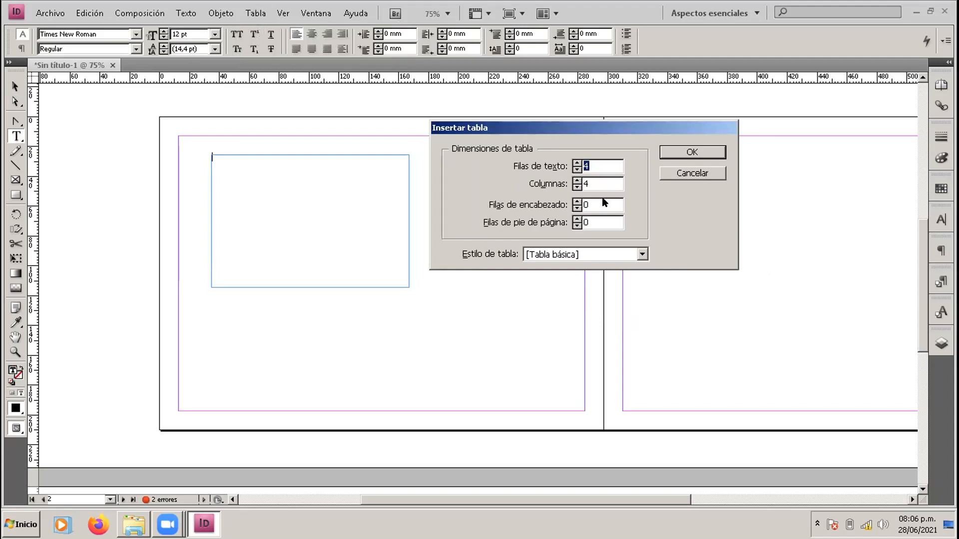
{"action": "left_click", "coordinate": [682, 174]}
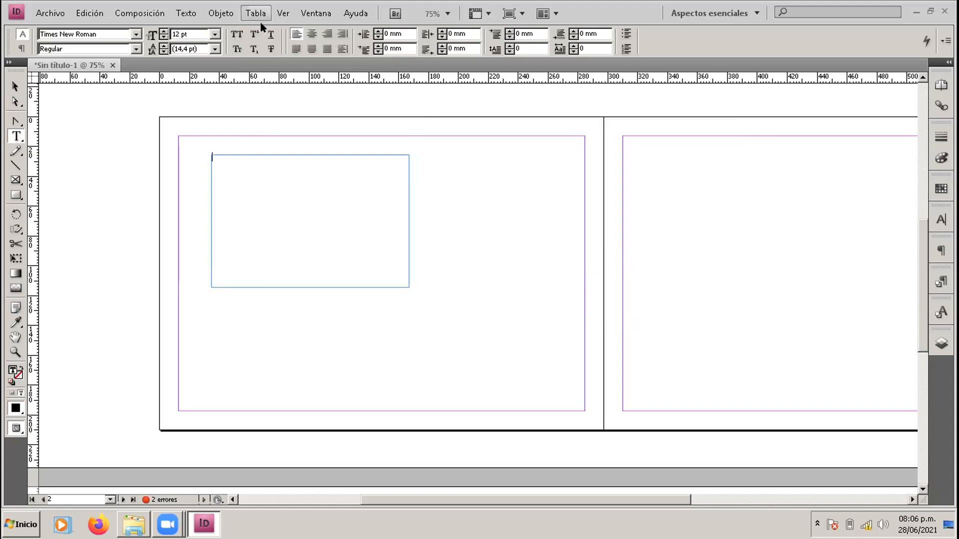
Step: Insert a table with 4 body rows, 6 columns and the [Tabla básica] style into the text frame on page 2
{"action": "left_click", "coordinate": [259, 18]}
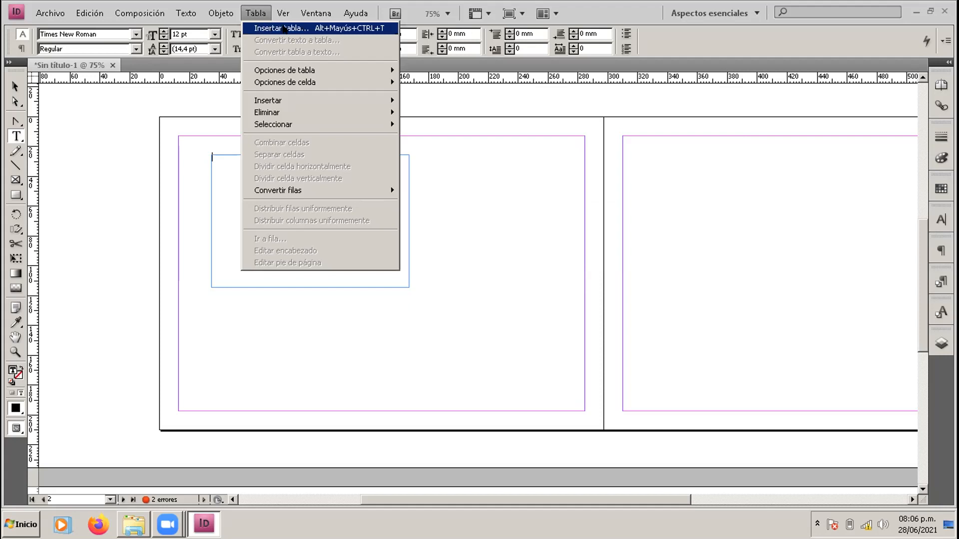
{"action": "mouse_move", "coordinate": [317, 73]}
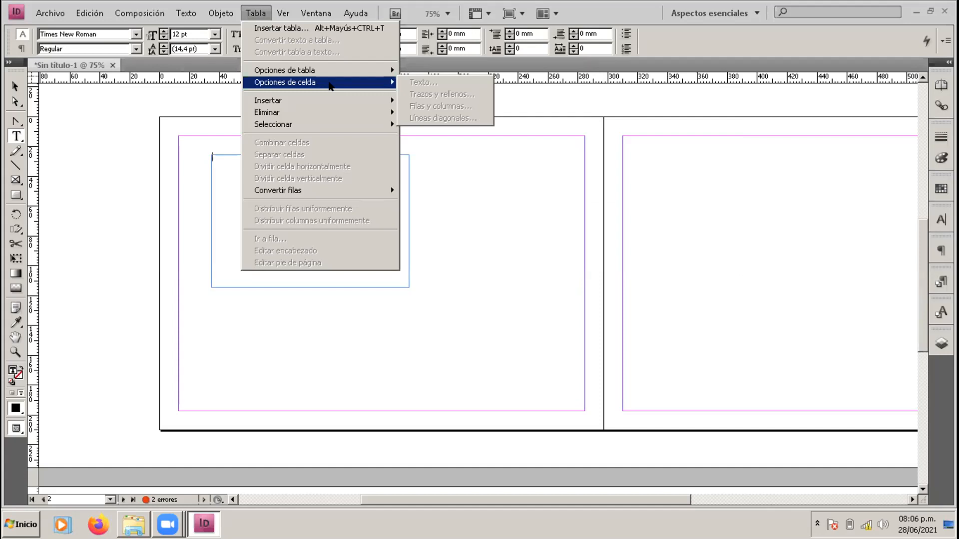
{"action": "mouse_move", "coordinate": [307, 102]}
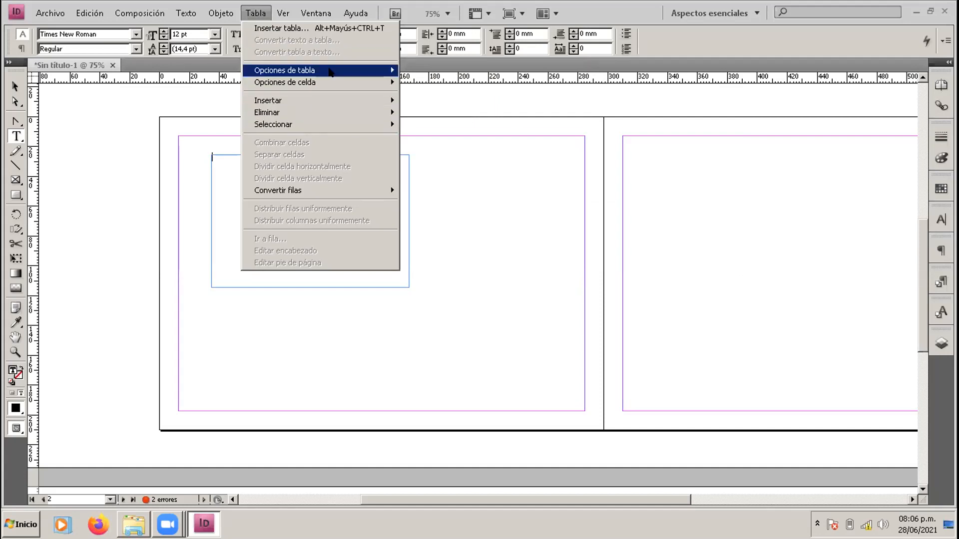
{"action": "left_click", "coordinate": [301, 27]}
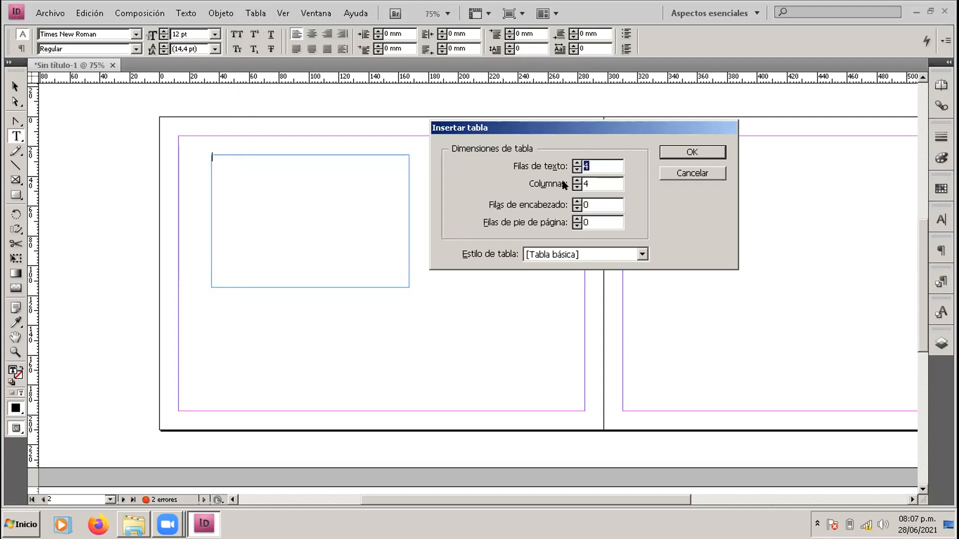
{"action": "left_click", "coordinate": [590, 184]}
{"action": "double_click", "coordinate": [591, 180]}
{"action": "type", "text": "6"}
{"action": "left_click", "coordinate": [700, 153]}
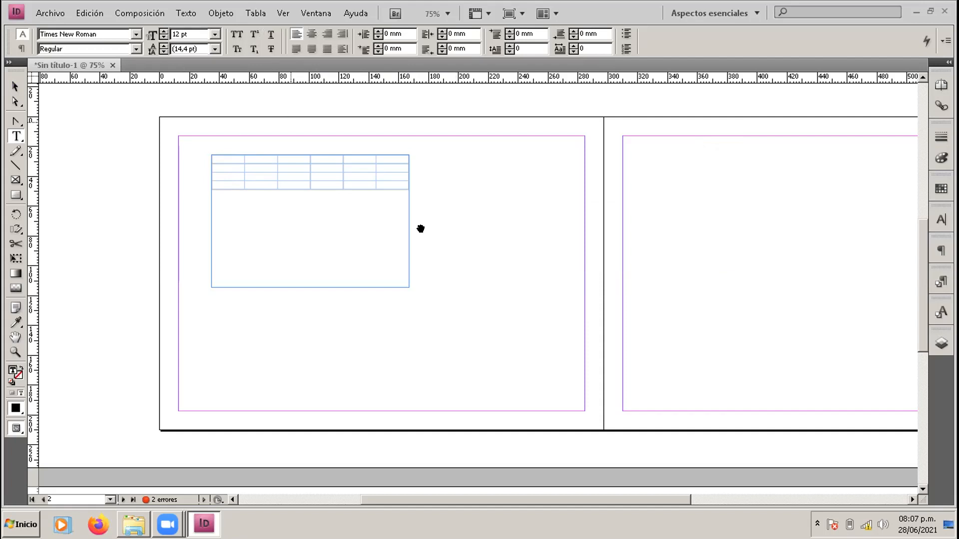
{"action": "key", "text": "ctrl+1"}
{"action": "key", "text": "ctrl+equal"}
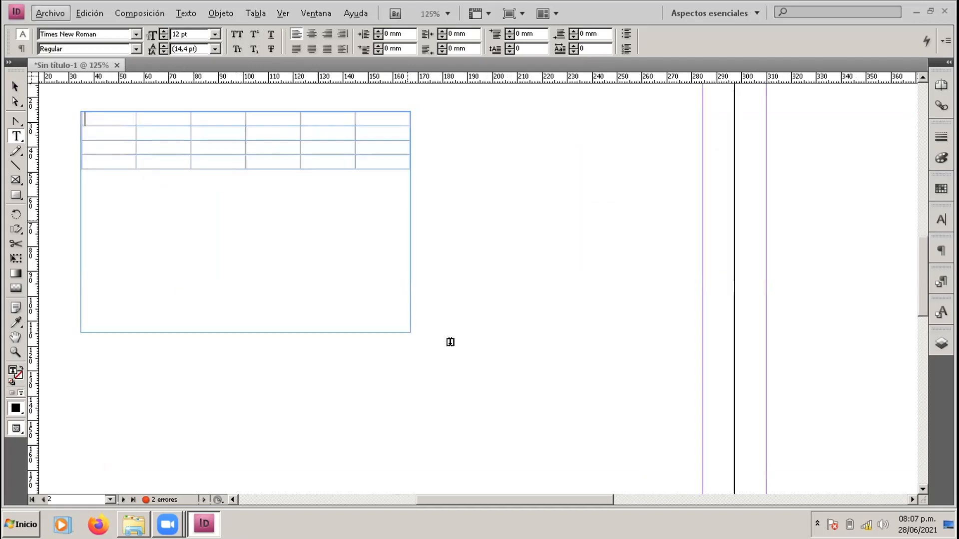
{"action": "left_click_drag", "start_coordinate": [541, 501], "coordinate": [502, 501]}
{"action": "scroll", "coordinate": [509, 352], "scroll_direction": "up", "scroll_amount": 1}
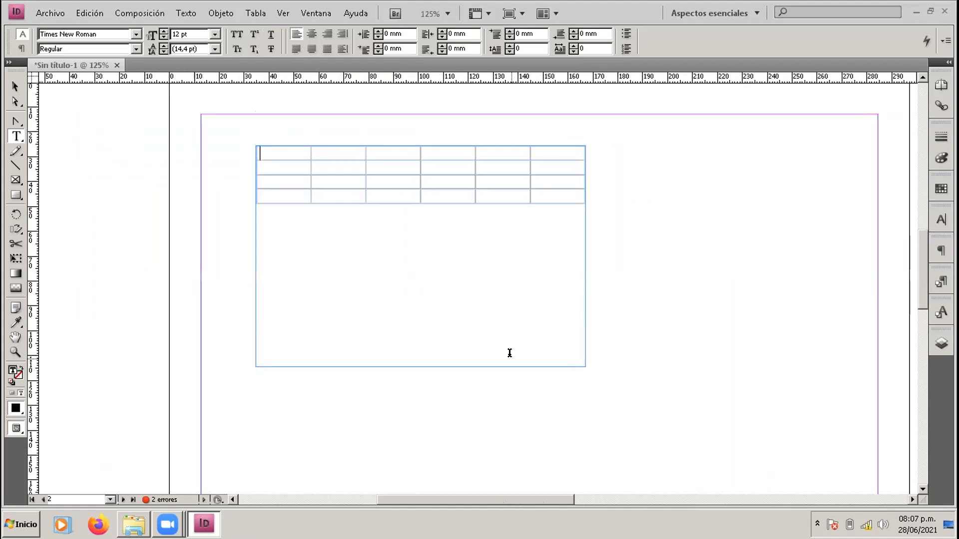
{"action": "scroll", "coordinate": [320, 240], "scroll_direction": "up", "scroll_amount": 2}
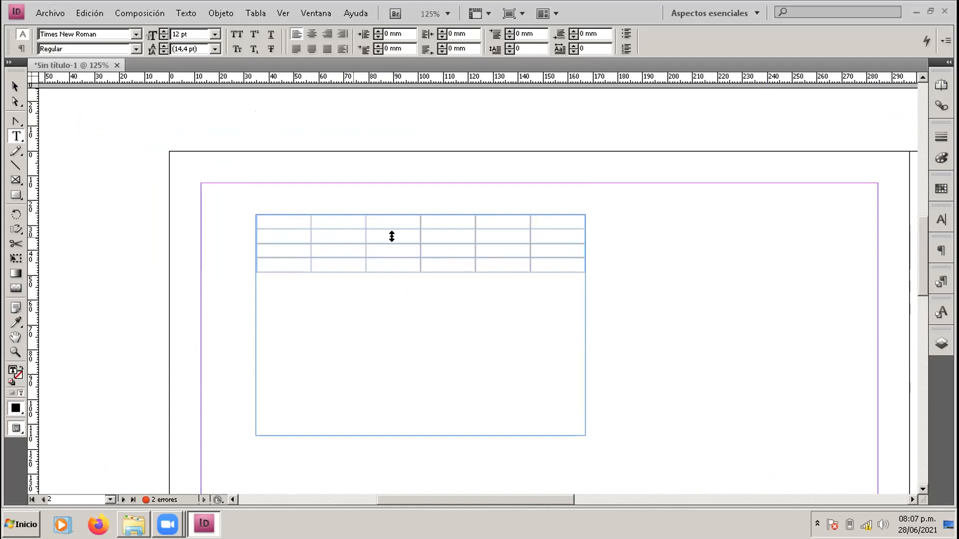
Step: Merge the first two cells of the third column in the page 2 table
{"action": "left_click", "coordinate": [499, 237]}
{"action": "left_click", "coordinate": [389, 219]}
{"action": "left_click_drag", "start_coordinate": [391, 218], "coordinate": [393, 237]}
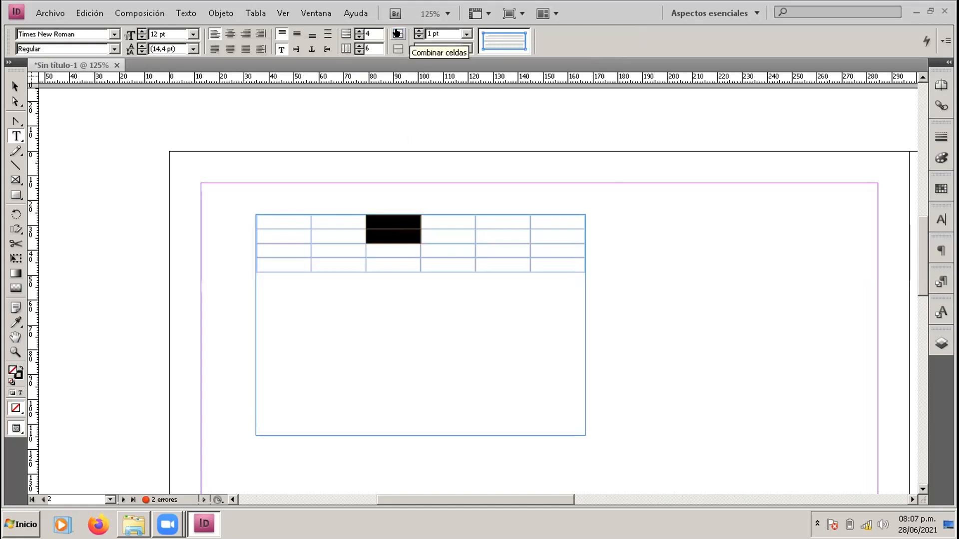
{"action": "left_click", "coordinate": [397, 33]}
Step: Resize the page 2 table's text frame to about 203 mm wide and 60 mm high, centred at about X 133 mm, Y 73 mm
{"action": "left_click", "coordinate": [15, 88]}
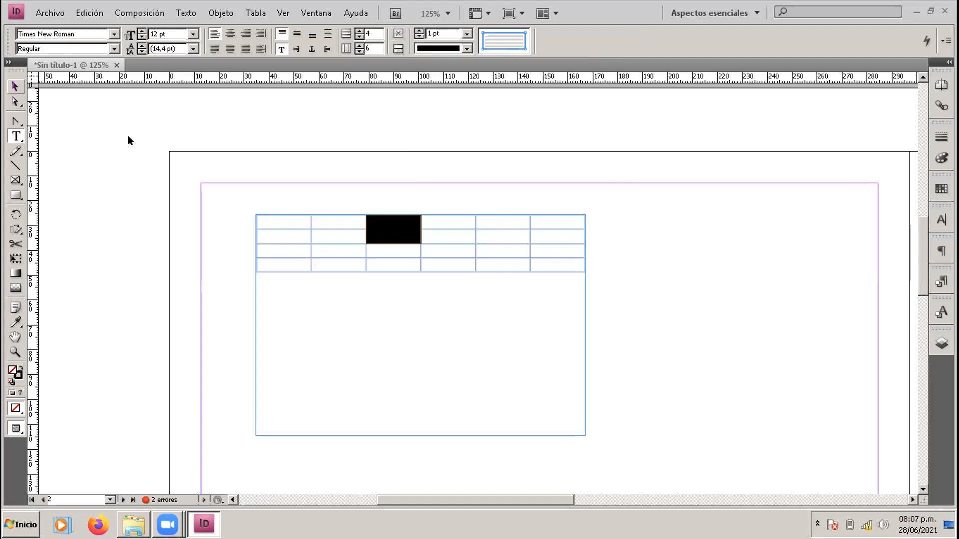
{"action": "left_click", "coordinate": [422, 264]}
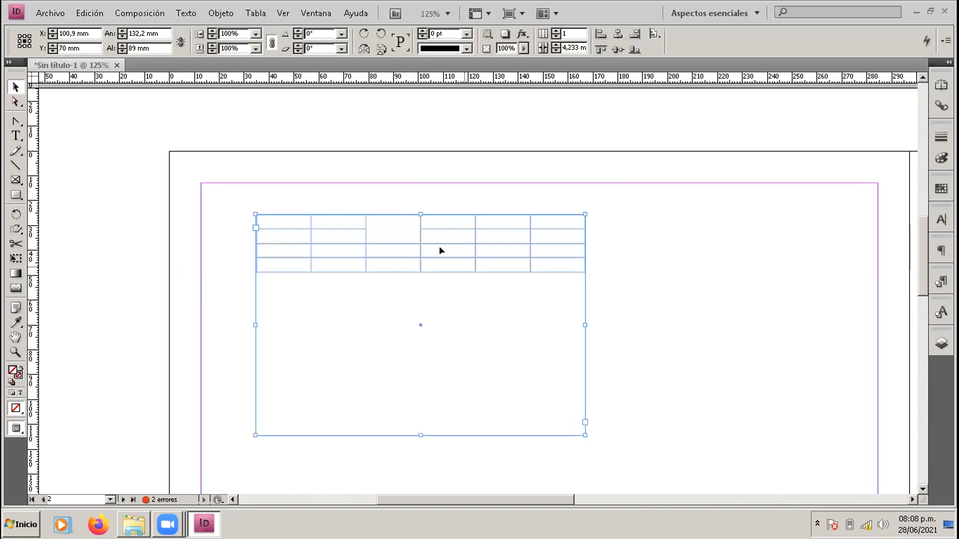
{"action": "left_click_drag", "start_coordinate": [443, 249], "coordinate": [603, 243]}
{"action": "left_click_drag", "start_coordinate": [604, 243], "coordinate": [583, 420]}
{"action": "left_click_drag", "start_coordinate": [574, 412], "coordinate": [527, 437]}
{"action": "scroll", "coordinate": [569, 355], "scroll_direction": "down", "scroll_amount": 2}
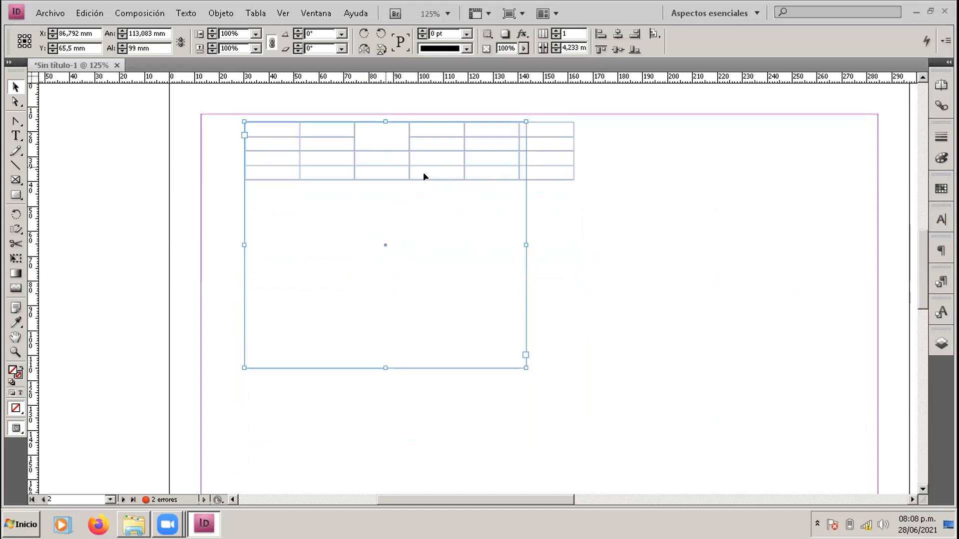
{"action": "left_click_drag", "start_coordinate": [422, 143], "coordinate": [385, 139]}
{"action": "left_click_drag", "start_coordinate": [446, 242], "coordinate": [439, 239]}
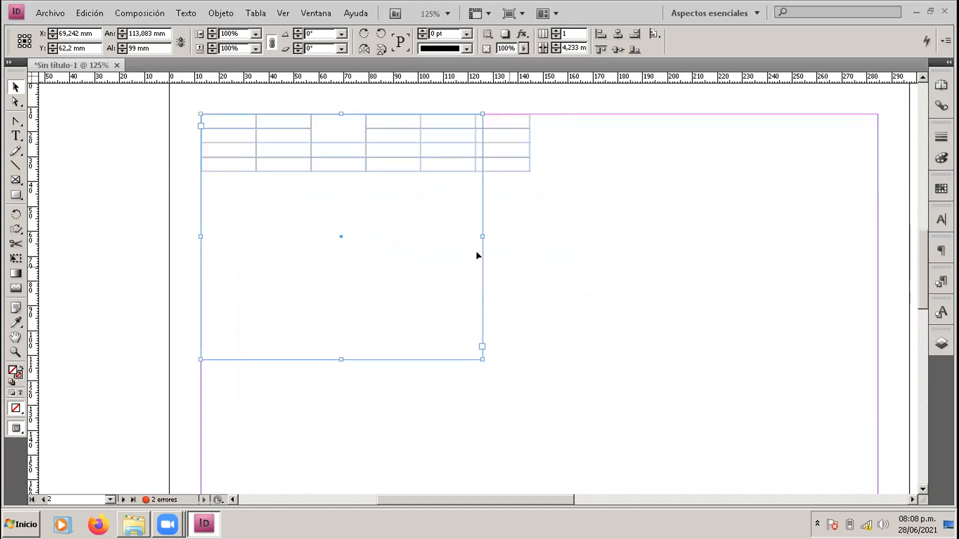
{"action": "left_click_drag", "start_coordinate": [407, 205], "coordinate": [707, 258]}
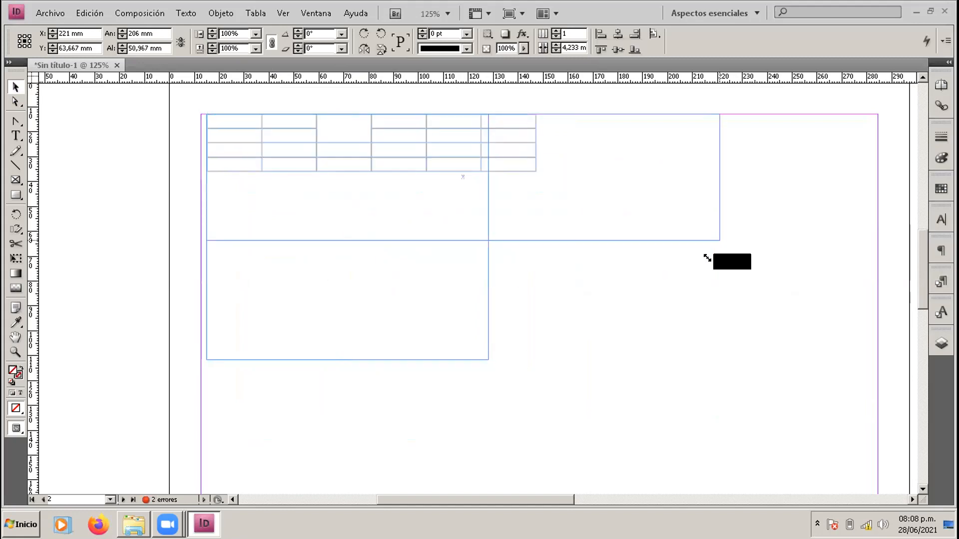
{"action": "left_click_drag", "start_coordinate": [594, 190], "coordinate": [634, 265]}
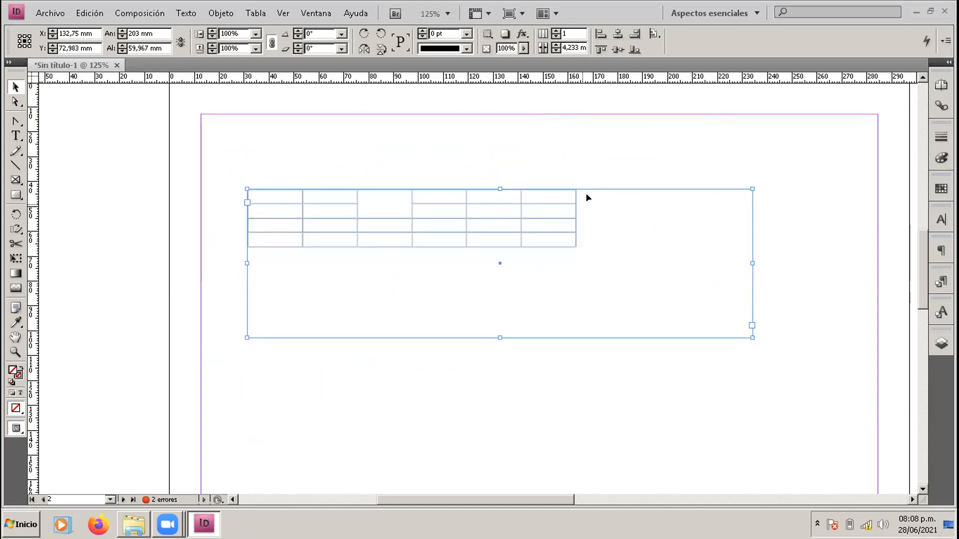
Step: Add the filler text "gfgfgfxgfxgfnf" below the table in the same frame, with an empty line above it
{"action": "left_click", "coordinate": [16, 136]}
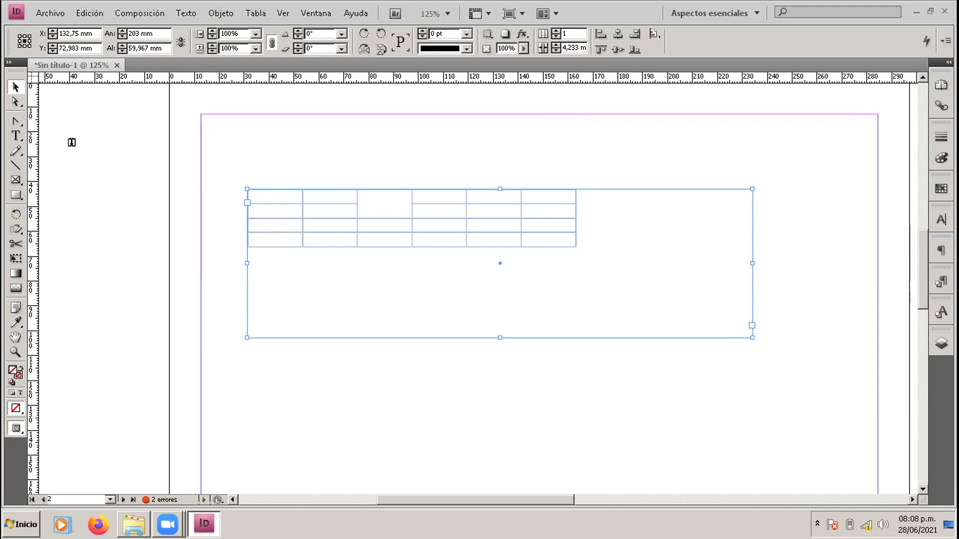
{"action": "left_click", "coordinate": [601, 190]}
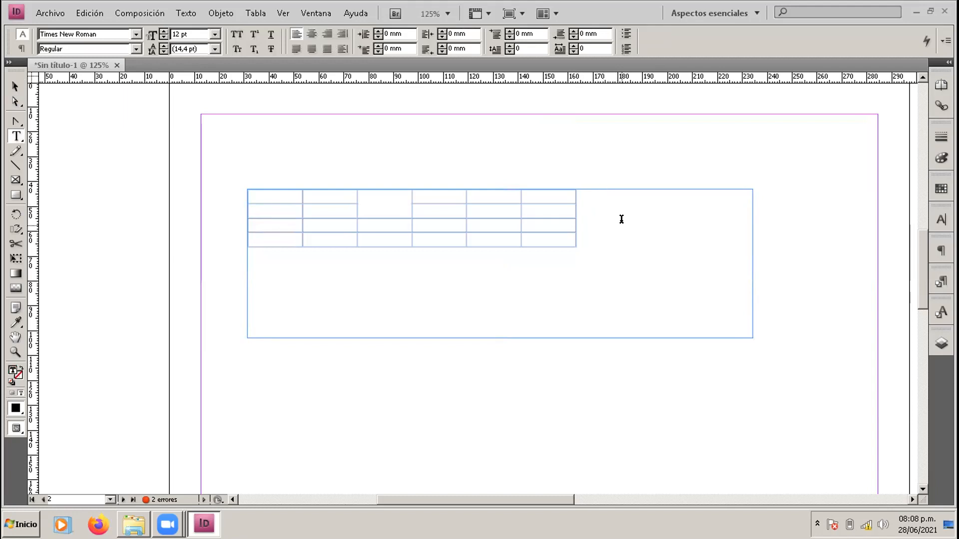
{"action": "type", "text": "gfgfgfxgfxgf"}
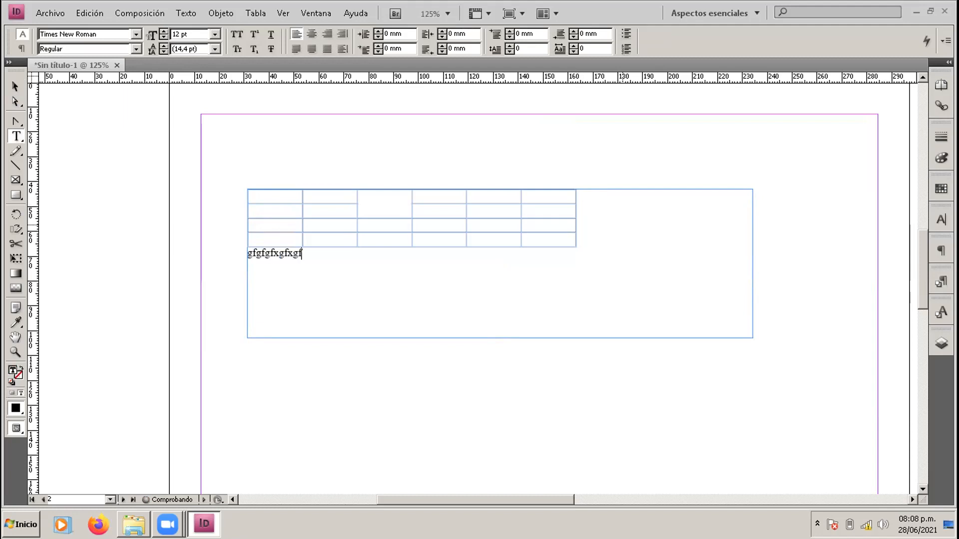
{"action": "type", "text": "nf"}
{"action": "key", "text": "Return"}
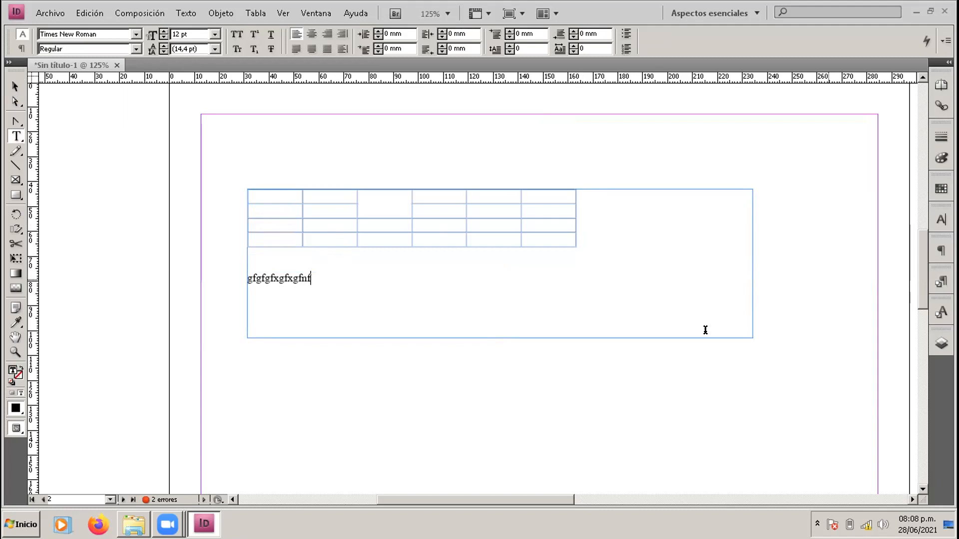
Step: Merge the last three cells of the table's first row into one cell and its first two cells into another
{"action": "left_click", "coordinate": [334, 202]}
{"action": "left_click_drag", "start_coordinate": [376, 211], "coordinate": [435, 205]}
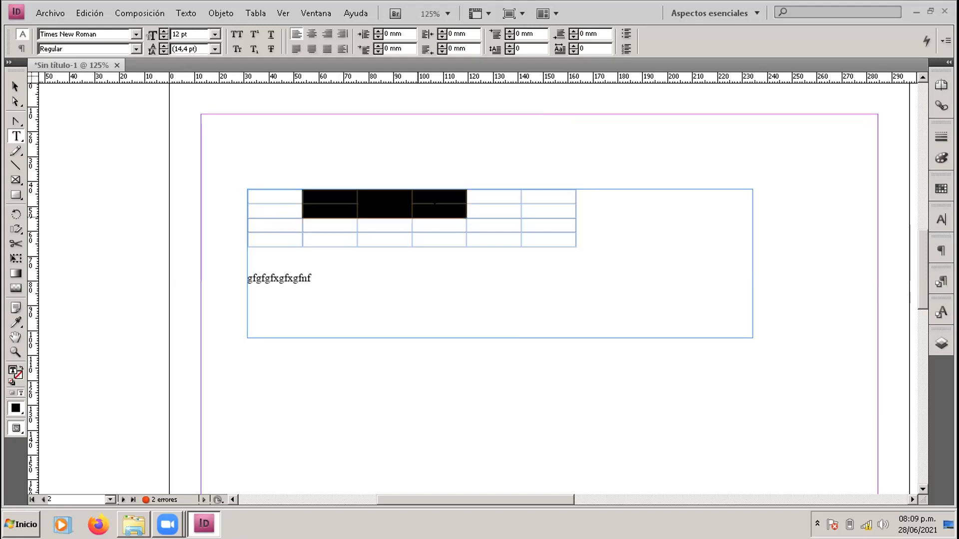
{"action": "left_click", "coordinate": [443, 195]}
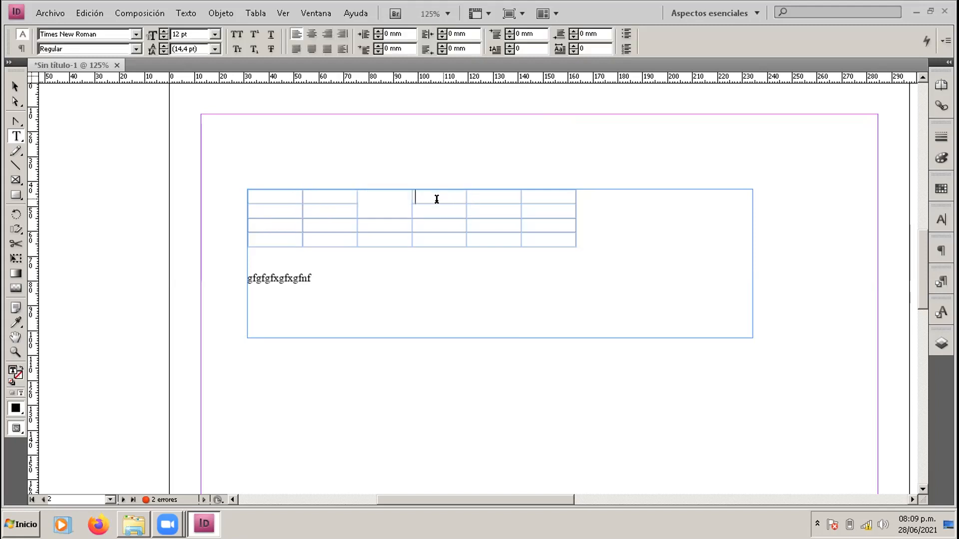
{"action": "left_click_drag", "start_coordinate": [436, 199], "coordinate": [489, 203]}
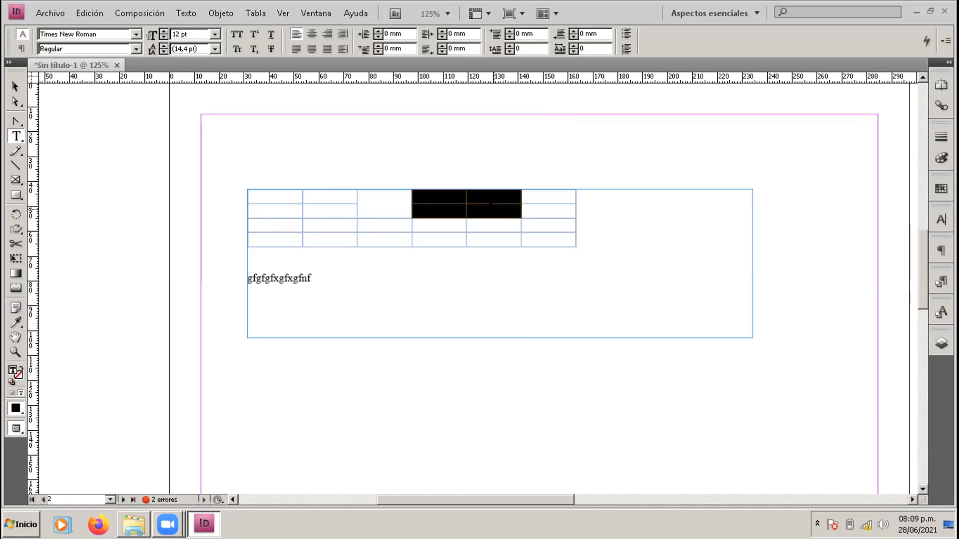
{"action": "left_click", "coordinate": [443, 191]}
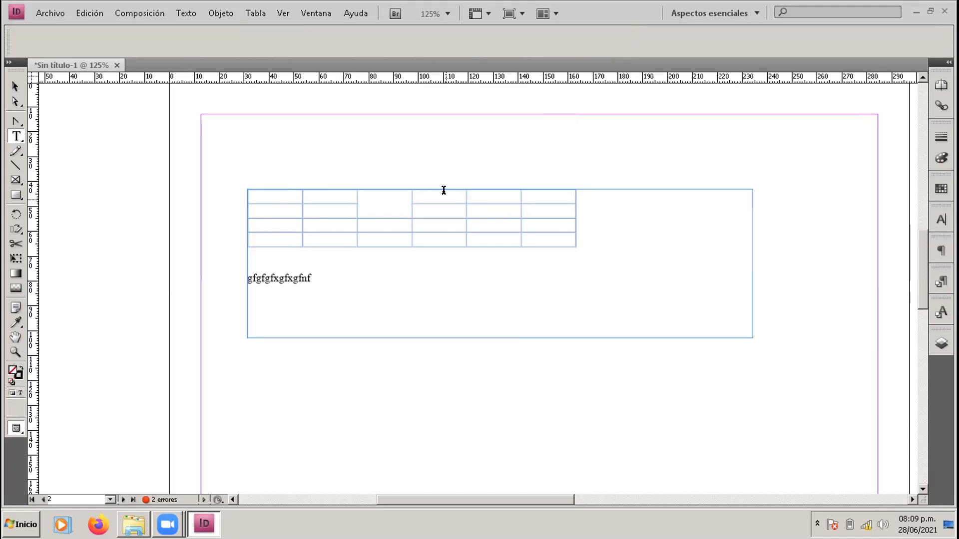
{"action": "left_click_drag", "start_coordinate": [443, 190], "coordinate": [542, 188]}
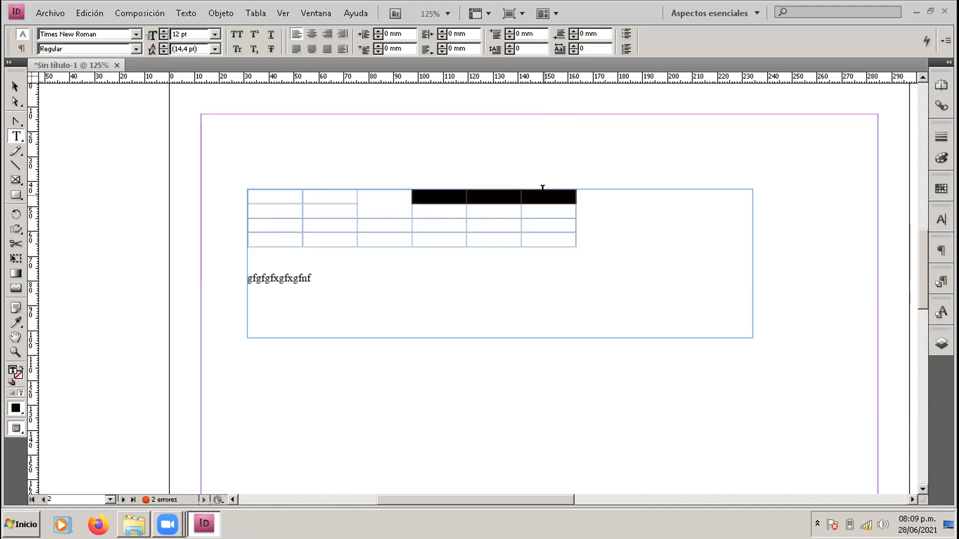
{"action": "left_click", "coordinate": [396, 33]}
{"action": "left_click", "coordinate": [471, 223]}
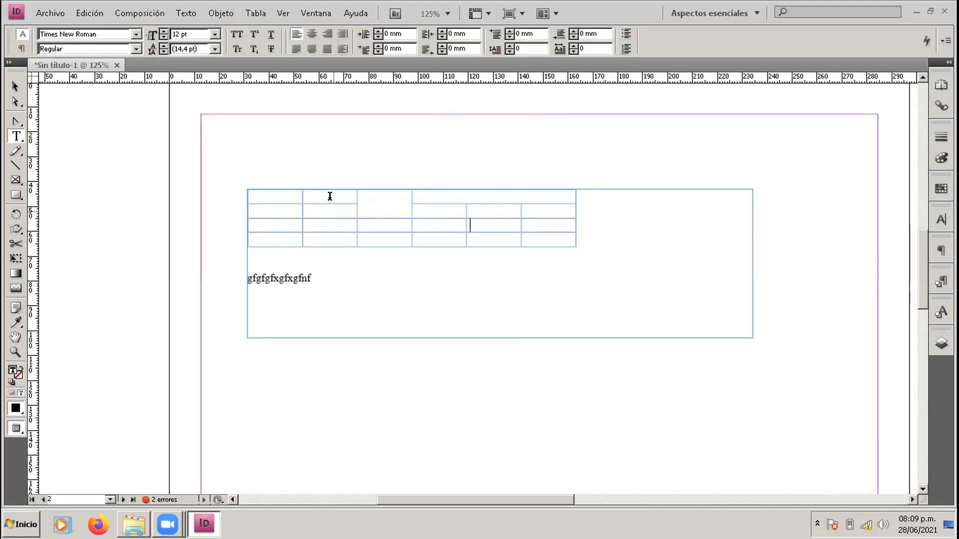
{"action": "left_click_drag", "start_coordinate": [331, 196], "coordinate": [280, 195]}
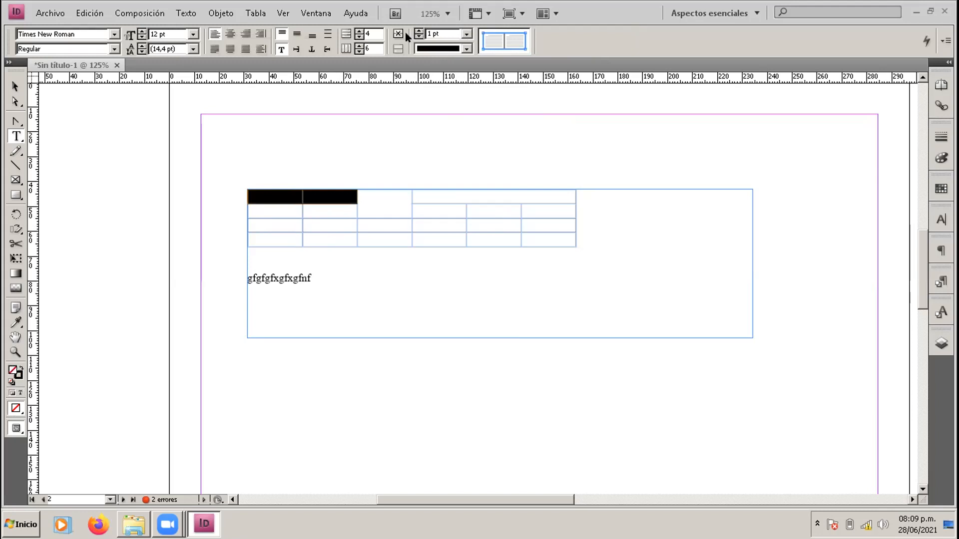
{"action": "left_click", "coordinate": [486, 232]}
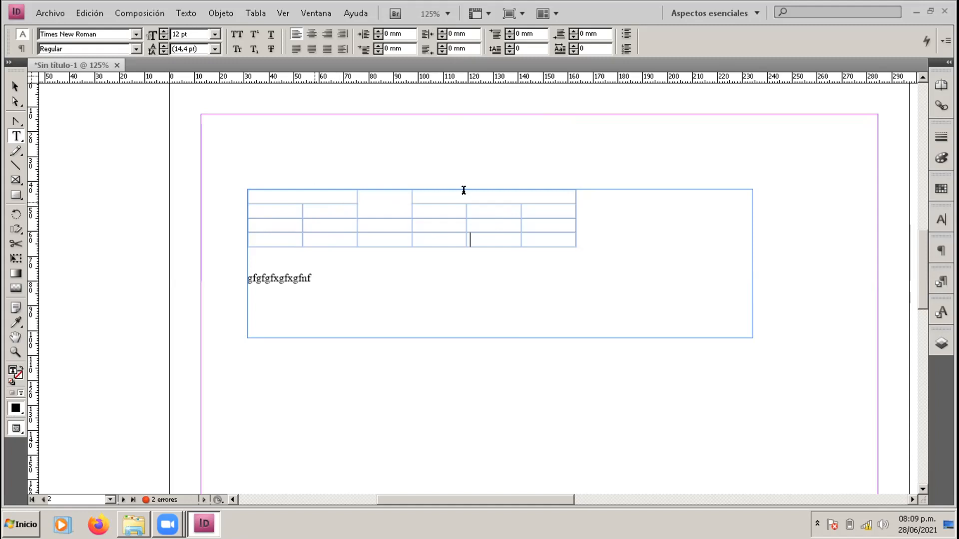
Step: Enter the heading "notas parciales" in the merged cell spanning the last three columns
{"action": "left_click", "coordinate": [487, 189]}
{"action": "type", "text": "notas parc"}
{"action": "type", "text": "ales"}
{"action": "key", "text": "Left"}
{"action": "key", "text": "Left"}
{"action": "key", "text": "Left"}
{"action": "key", "text": "Right"}
{"action": "key", "text": "Left"}
{"action": "type", "text": "i"}
Step: Enter the heading "practicas" in the merged cell spanning the first two columns
{"action": "left_click", "coordinate": [322, 188]}
{"action": "type", "text": "p"}
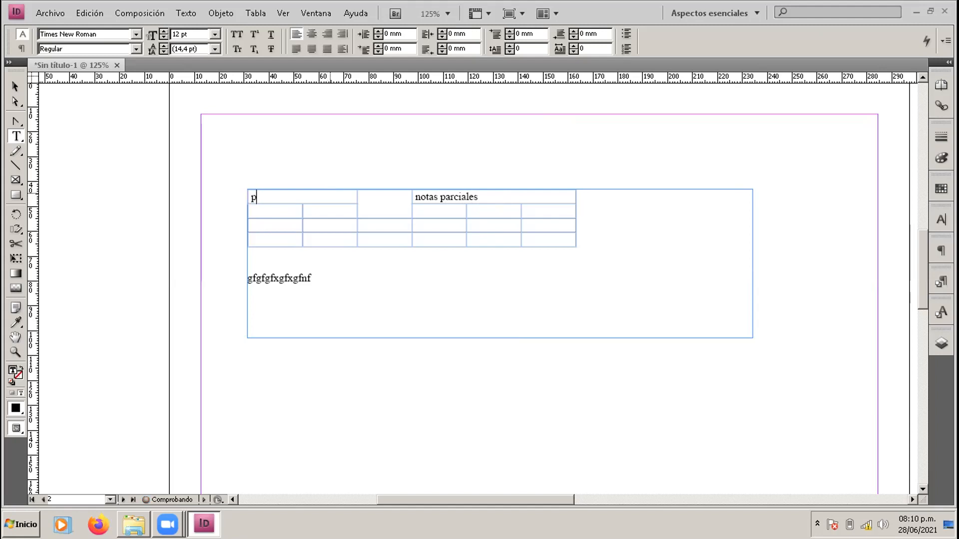
{"action": "type", "text": "racticas"}
Step: Make the table's first row taller and widen the second column while narrowing the third column
{"action": "left_click_drag", "start_coordinate": [307, 218], "coordinate": [307, 219]}
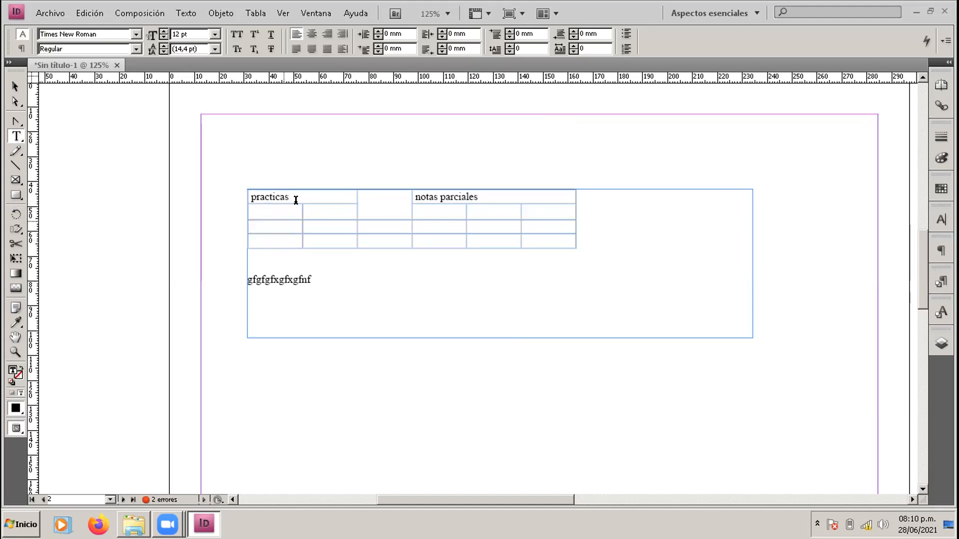
{"action": "left_click_drag", "start_coordinate": [292, 203], "coordinate": [292, 215]}
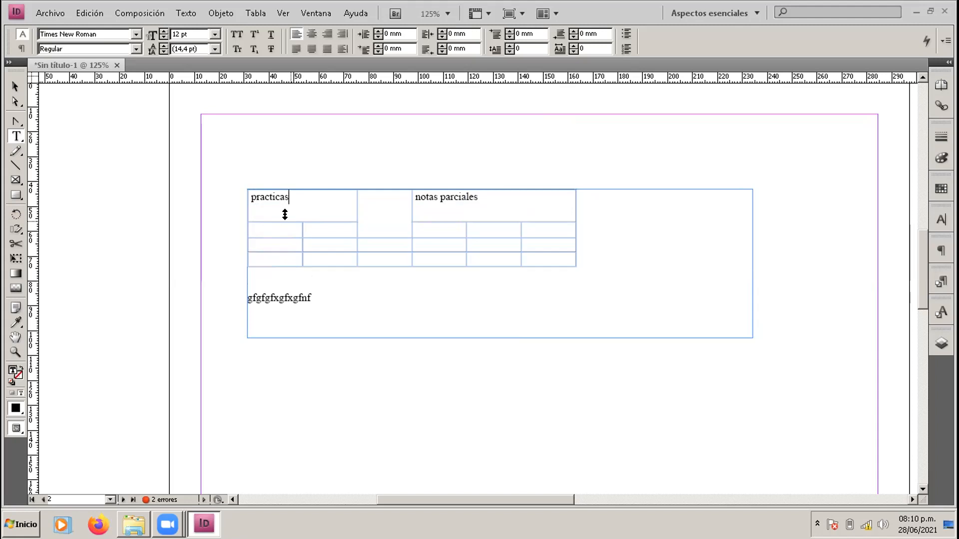
{"action": "left_click_drag", "start_coordinate": [348, 203], "coordinate": [403, 215]}
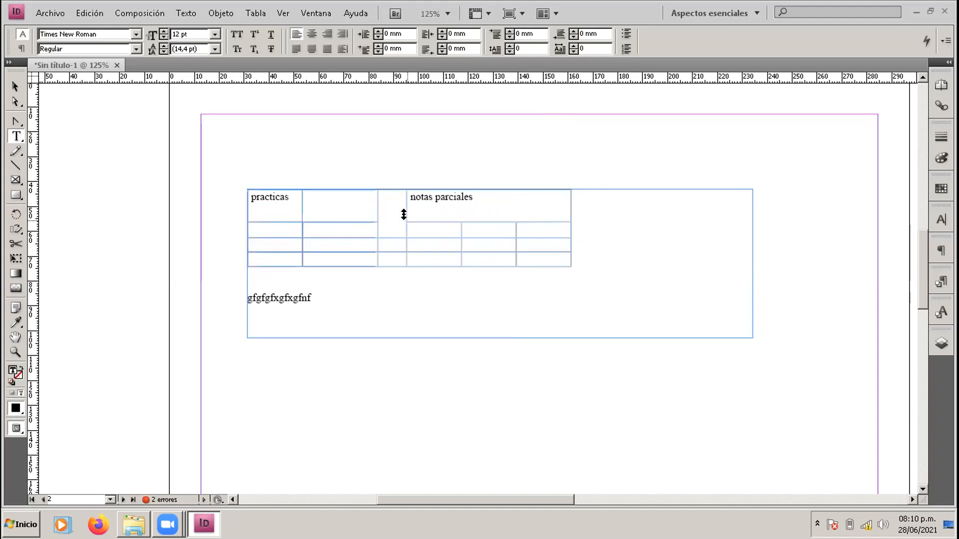
{"action": "left_click", "coordinate": [385, 198]}
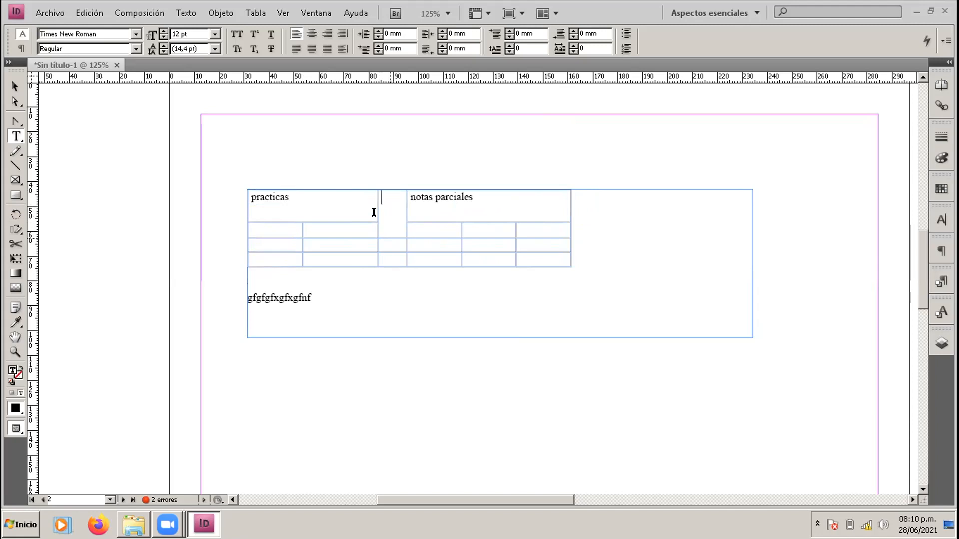
{"action": "left_click_drag", "start_coordinate": [347, 216], "coordinate": [346, 227]}
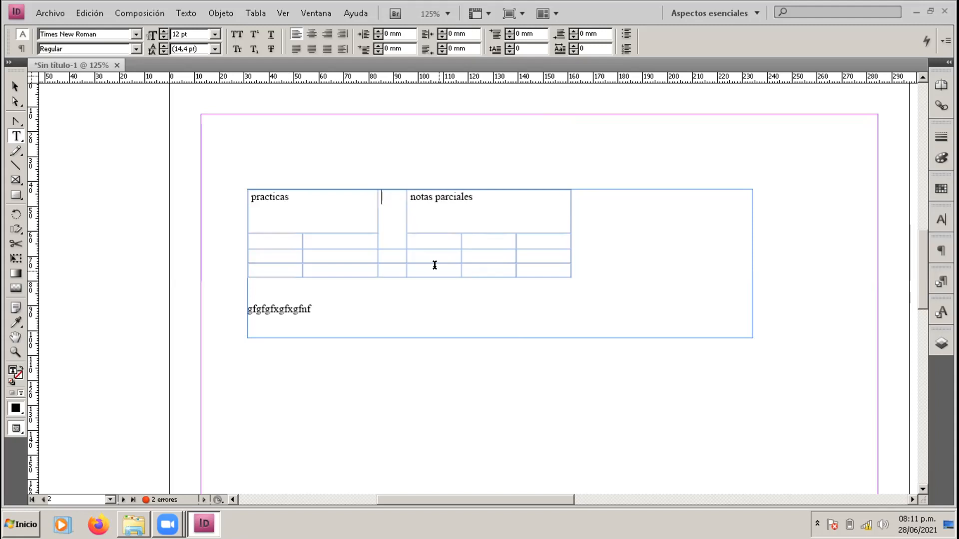
Step: Enter "examen 1" in the tall merged cell of the third column and rotate its text to read vertically upwards
{"action": "type", "text": "examen 1"}
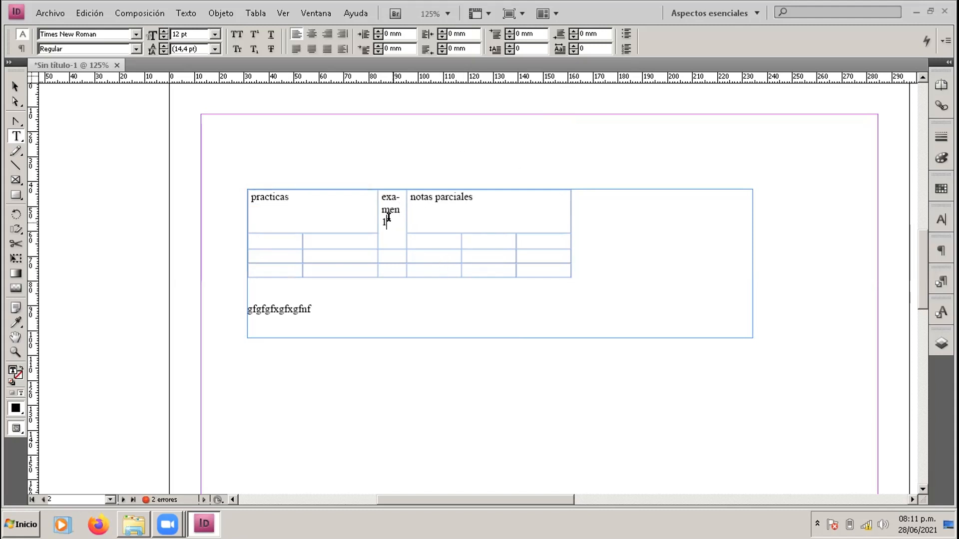
{"action": "left_click_drag", "start_coordinate": [386, 215], "coordinate": [380, 196]}
{"action": "left_click_drag", "start_coordinate": [399, 221], "coordinate": [403, 227]}
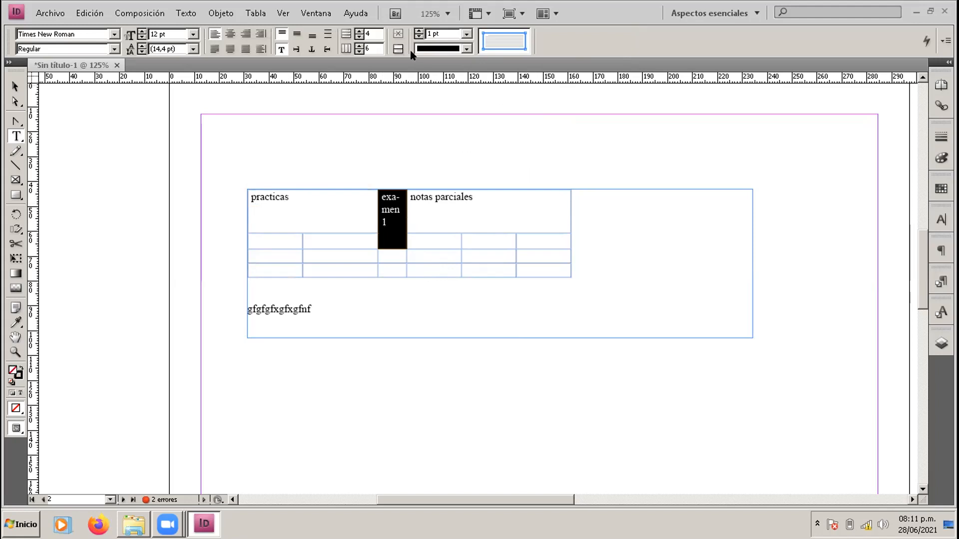
{"action": "left_click", "coordinate": [326, 48]}
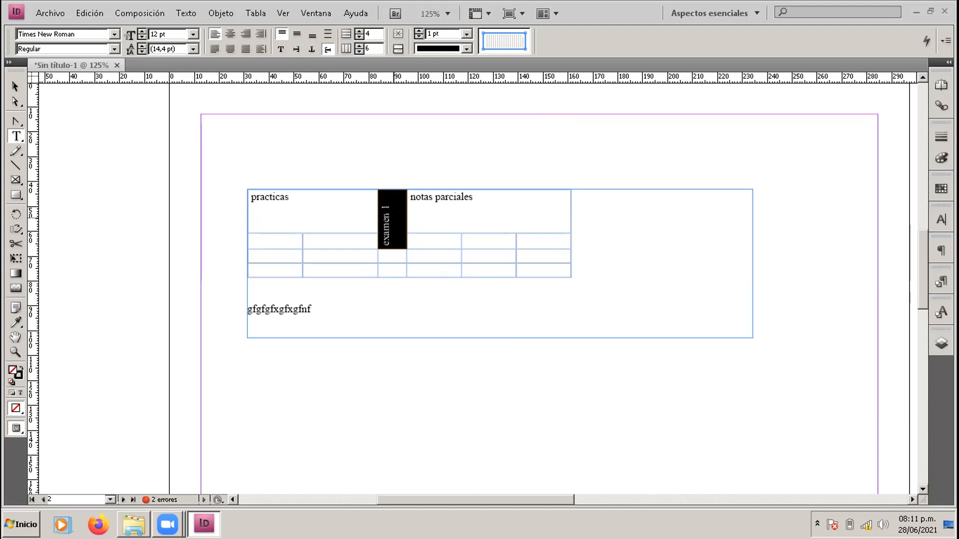
{"action": "left_click", "coordinate": [479, 213]}
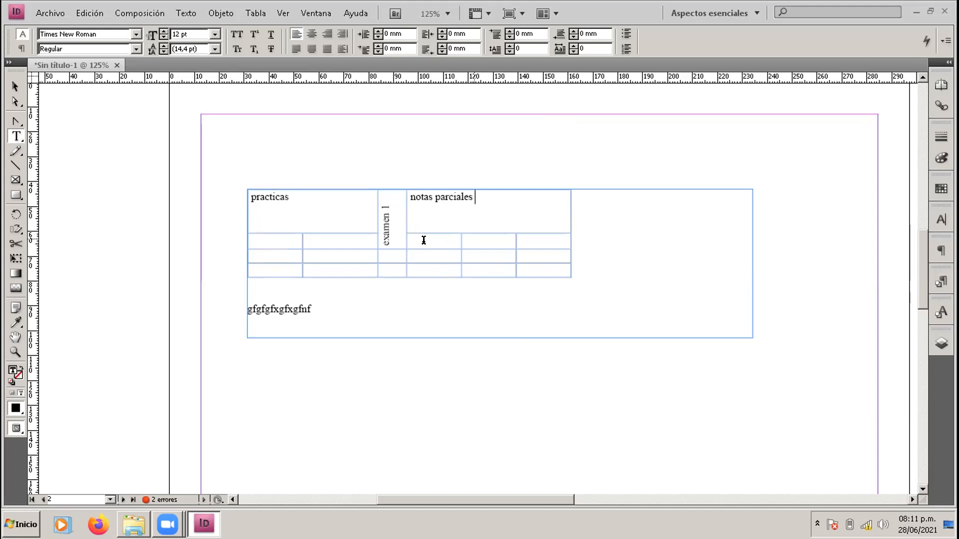
Step: Enter "prueba 1" in the first cell under notas parciales and copy it into the two cells beside it
{"action": "left_click", "coordinate": [459, 244]}
{"action": "type", "text": "prueba 1"}
{"action": "left_click_drag", "start_coordinate": [465, 237], "coordinate": [409, 234]}
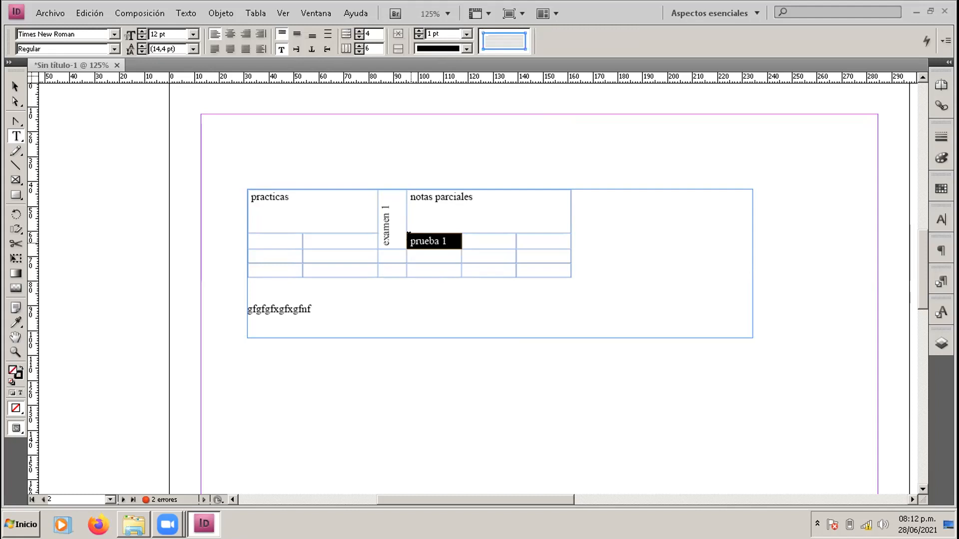
{"action": "key", "text": "Tab"}
{"action": "type", "text": "prueba 1"}
{"action": "key", "text": "Tab"}
{"action": "type", "text": "prueba 1"}
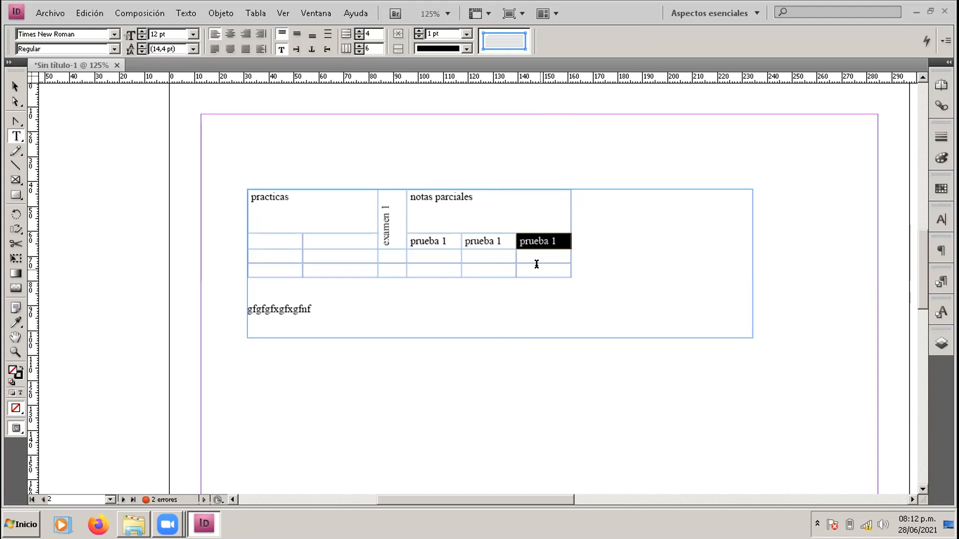
Step: Renumber the second and third subheadings under notas parciales as "prueba 2" and "prueba 3"
{"action": "left_click", "coordinate": [504, 241]}
{"action": "key", "text": "BackSpace"}
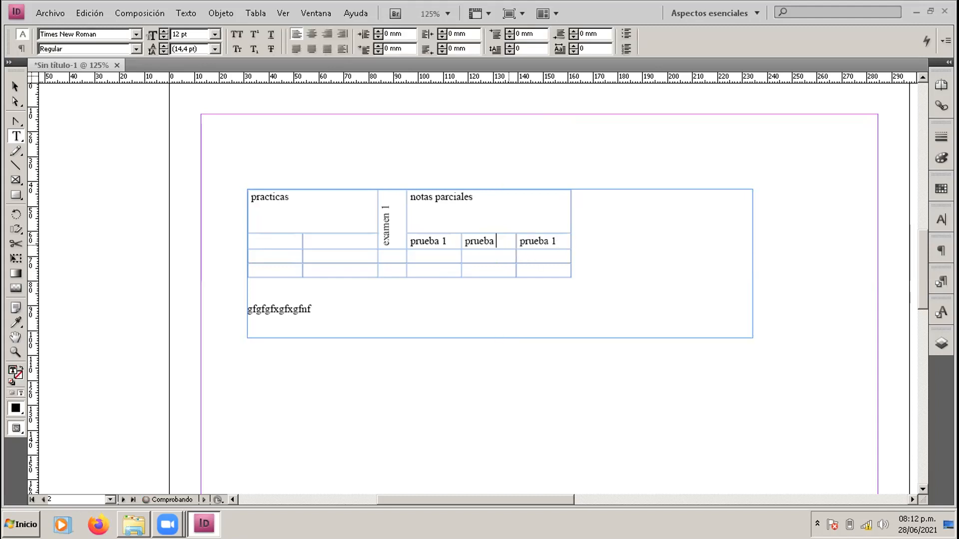
{"action": "type", "text": "2"}
{"action": "left_click", "coordinate": [520, 241]}
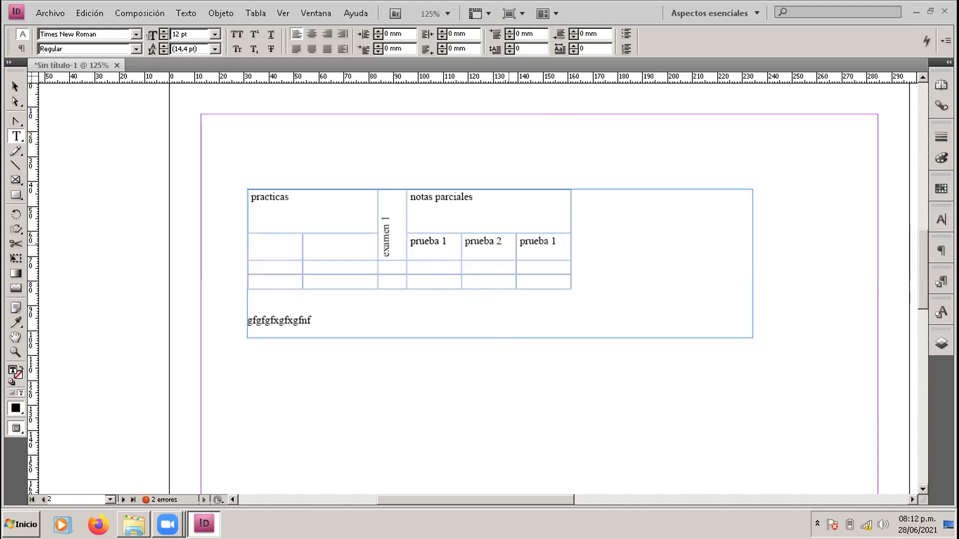
{"action": "type", "text": "3"}
{"action": "key", "text": "Delete"}
{"action": "key", "text": "Return"}
Step: Enter "practica 1" and "practica 2" in the cells under practicas and make the subheading row slightly taller
{"action": "left_click", "coordinate": [273, 249]}
{"action": "type", "text": "practica 1"}
{"action": "key", "text": "Tab"}
{"action": "type", "text": "practica 2"}
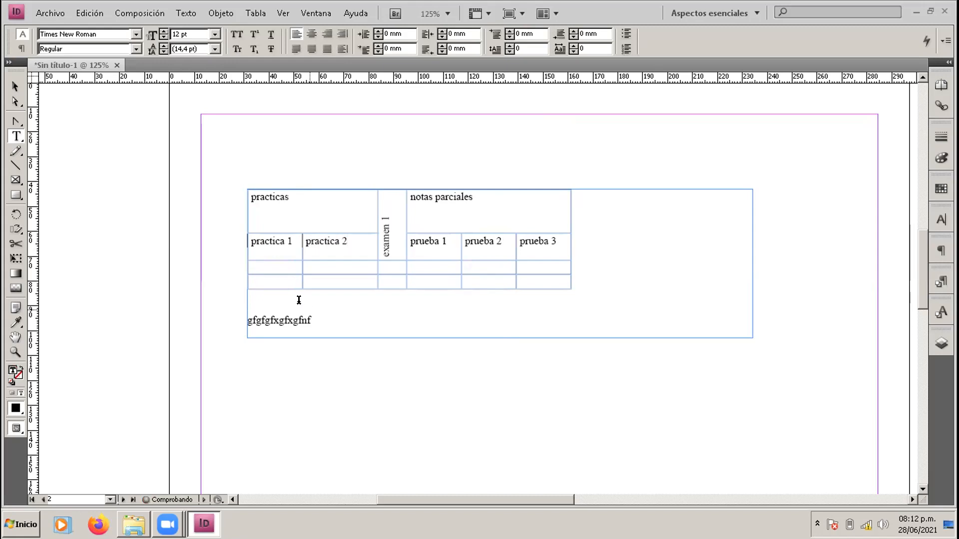
{"action": "left_click_drag", "start_coordinate": [333, 260], "coordinate": [334, 264]}
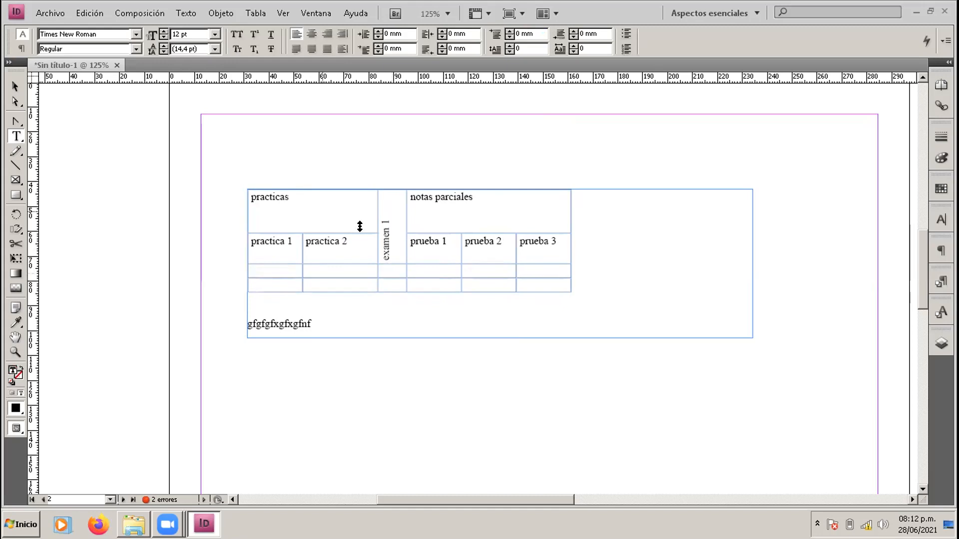
Step: Shorten the top heading row to about 10 mm and give the two heading rows a 5 pt outer border
{"action": "left_click_drag", "start_coordinate": [359, 227], "coordinate": [360, 205]}
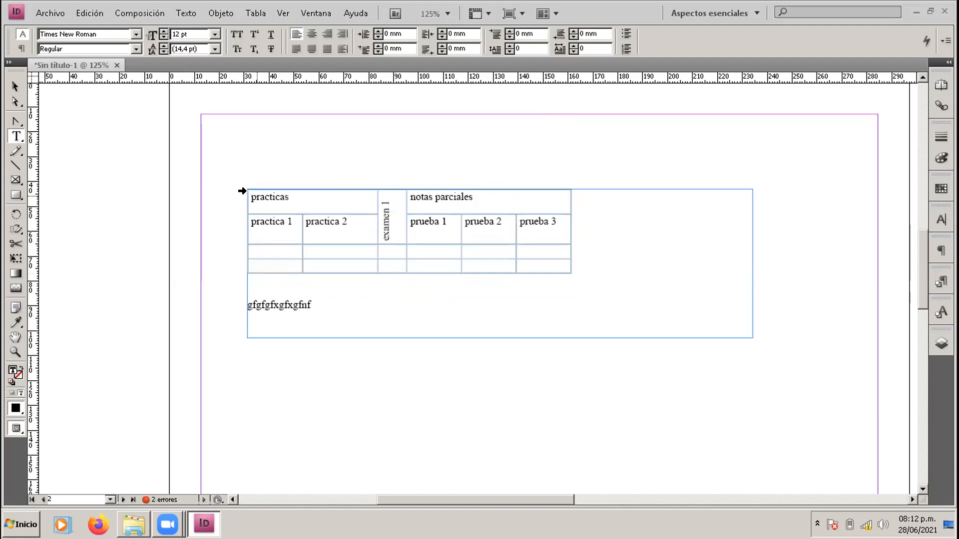
{"action": "left_click_drag", "start_coordinate": [262, 201], "coordinate": [543, 222]}
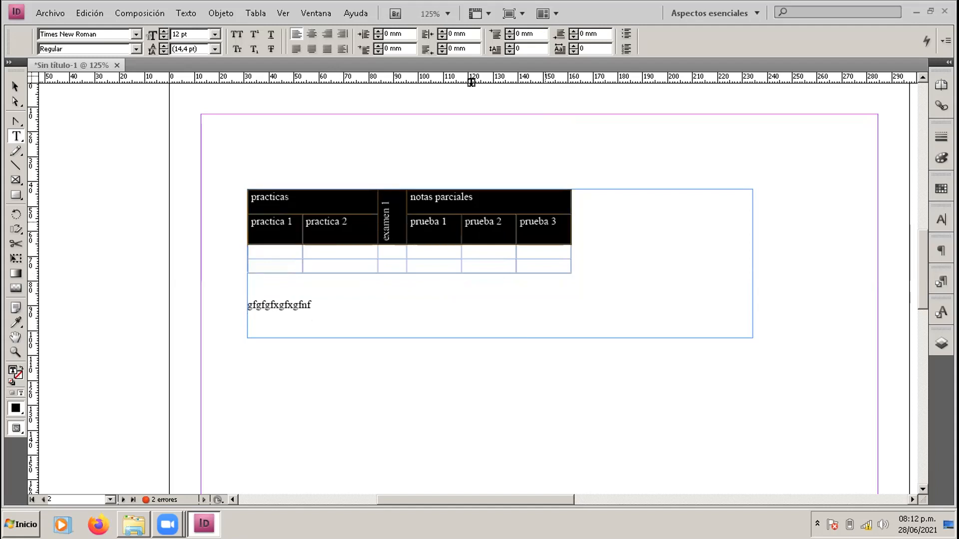
{"action": "left_click", "coordinate": [465, 48]}
{"action": "left_click", "coordinate": [467, 34]}
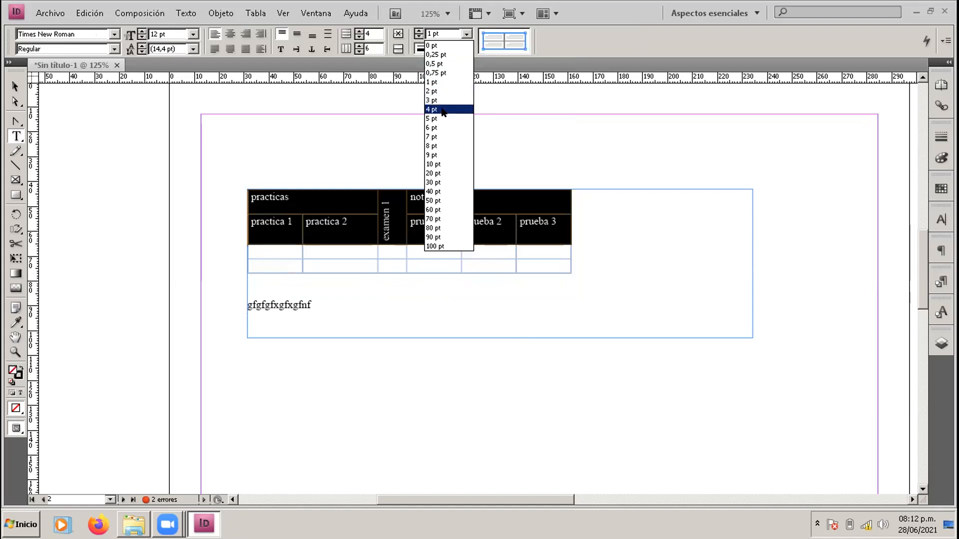
{"action": "left_click", "coordinate": [436, 110]}
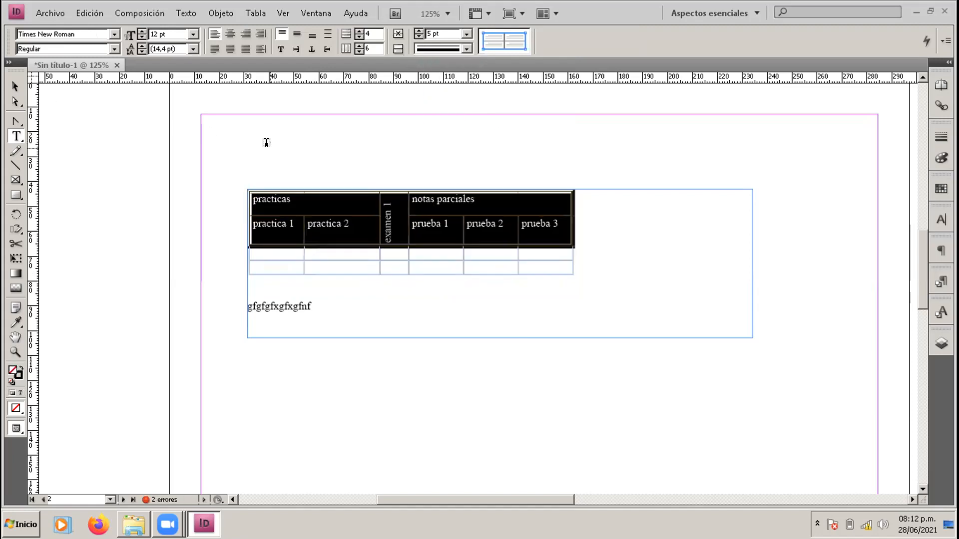
{"action": "left_click", "coordinate": [646, 231]}
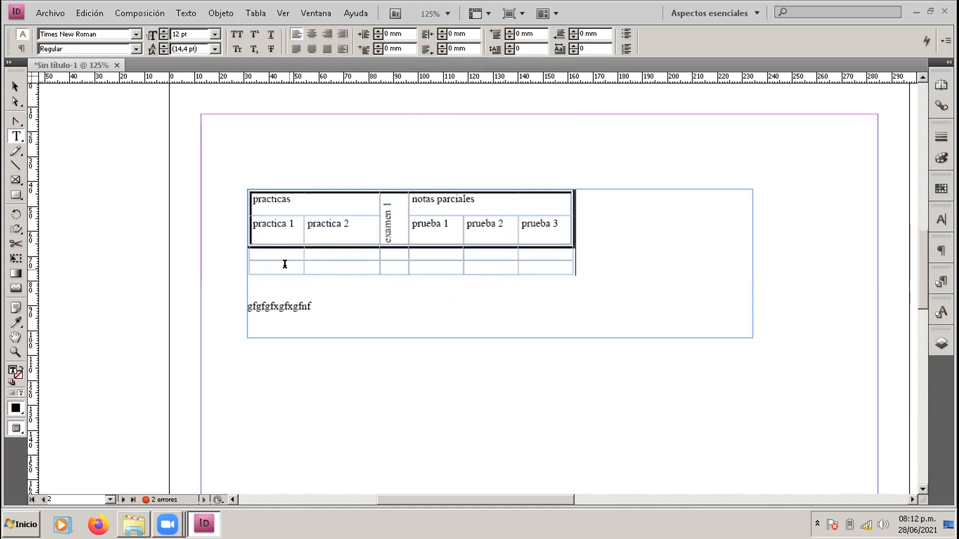
{"action": "left_click_drag", "start_coordinate": [254, 245], "coordinate": [580, 258]}
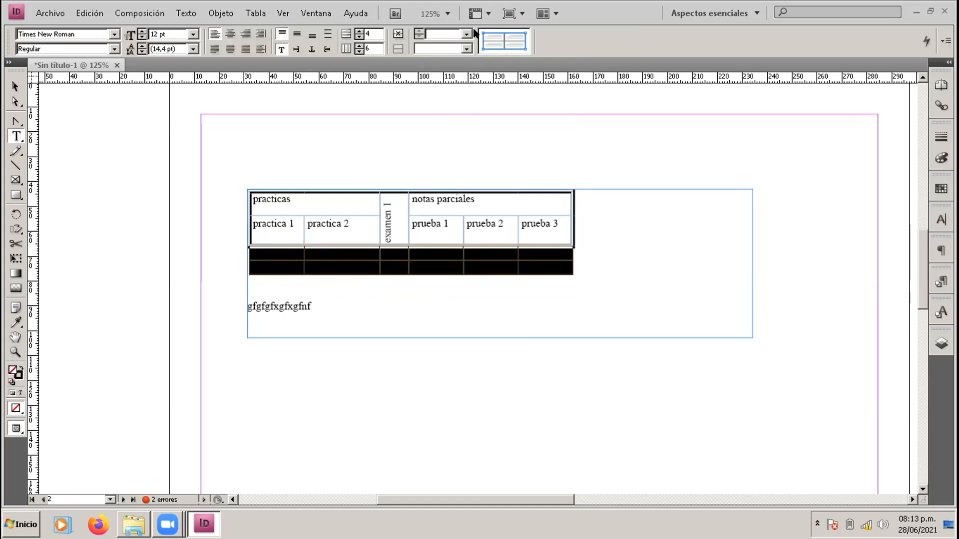
{"action": "left_click", "coordinate": [468, 47]}
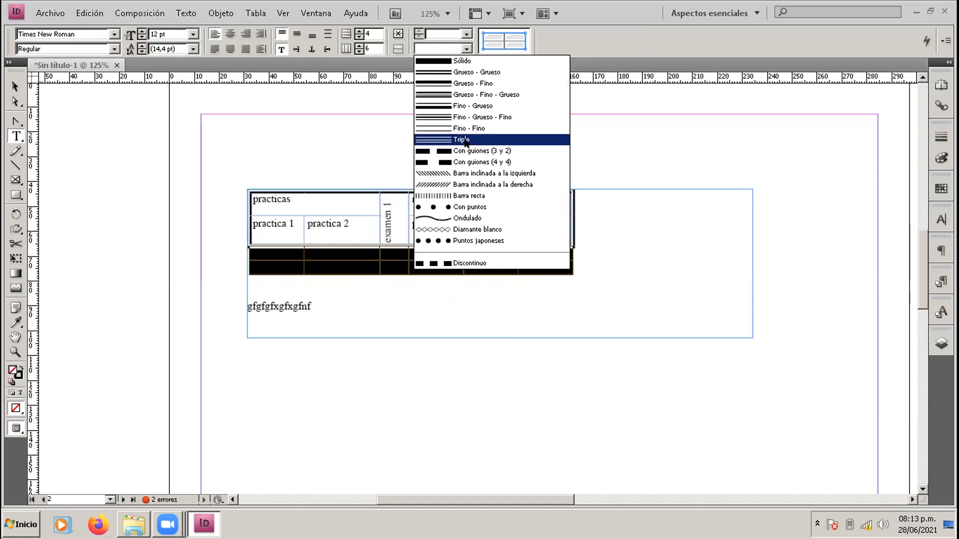
{"action": "left_click", "coordinate": [603, 266]}
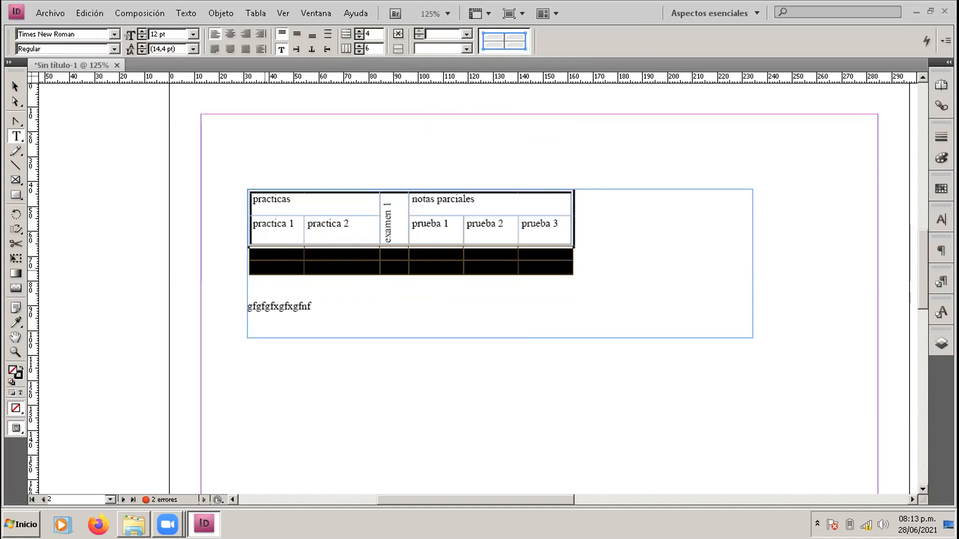
{"action": "left_click", "coordinate": [268, 260]}
{"action": "left_click_drag", "start_coordinate": [469, 253], "coordinate": [549, 256]}
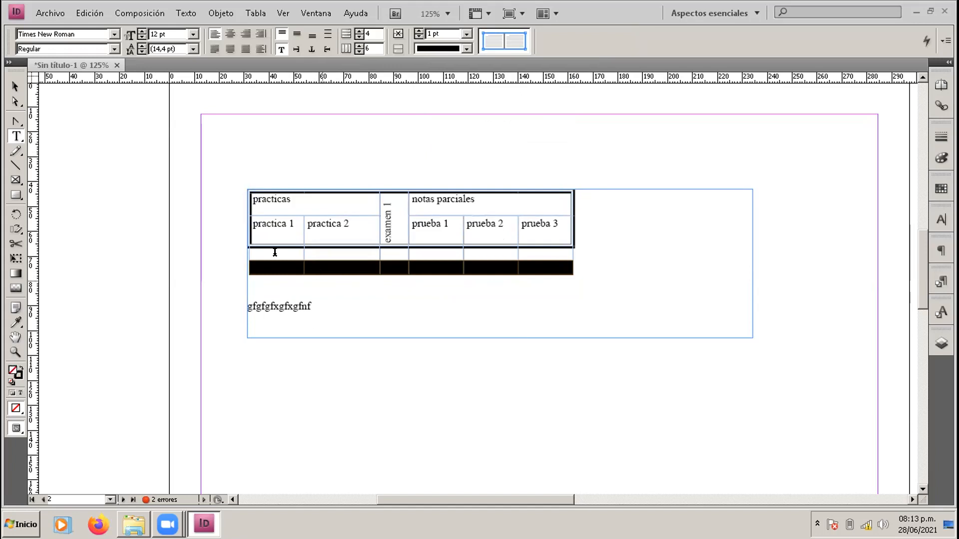
{"action": "left_click", "coordinate": [420, 287]}
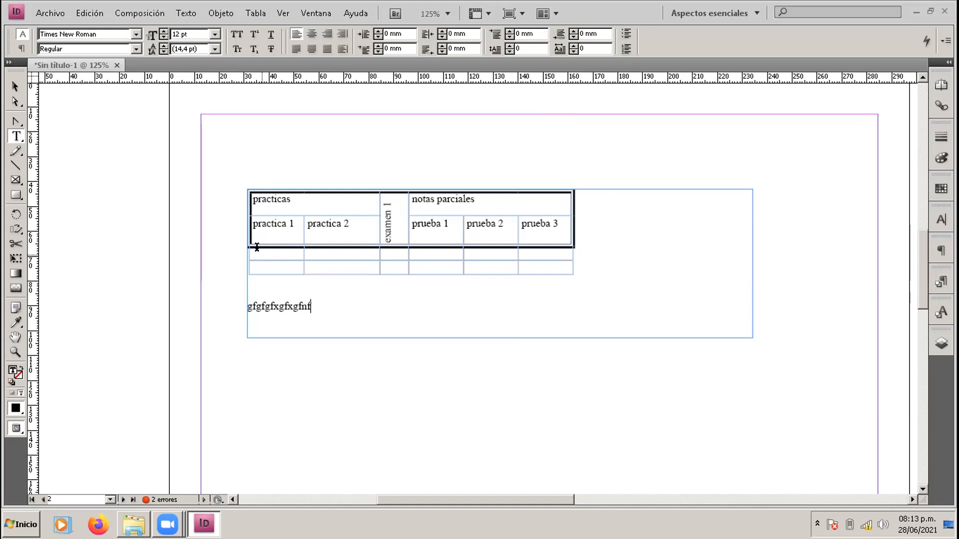
Step: Select the two empty rows below the headings and open the stroke weight choices for their borders
{"action": "left_click_drag", "start_coordinate": [261, 246], "coordinate": [570, 276]}
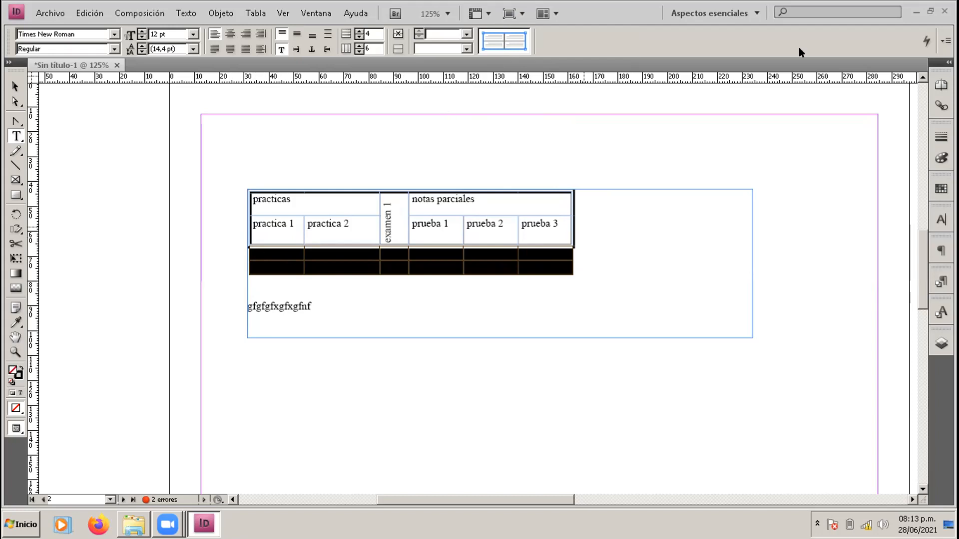
{"action": "left_click", "coordinate": [467, 33]}
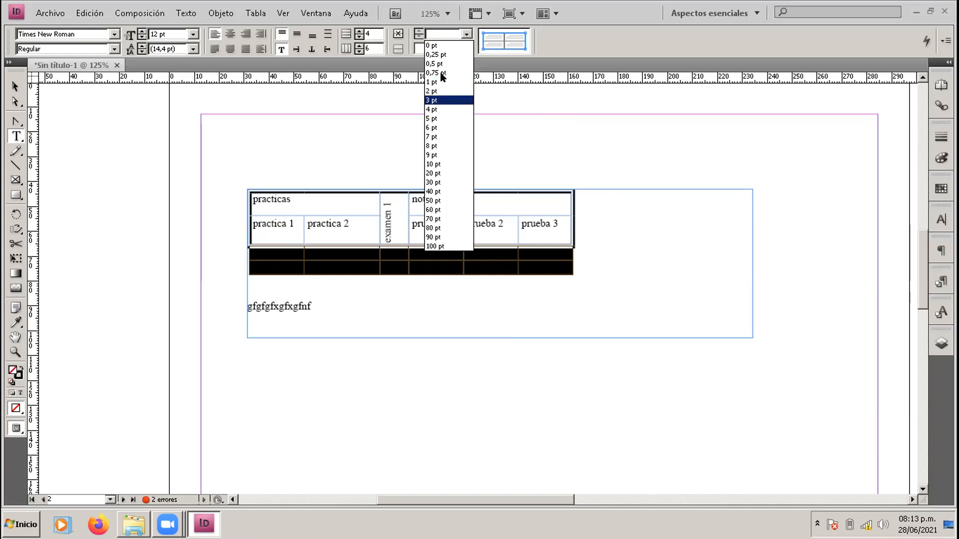
Step: Give the outer border of the two empty rows a 4 pt Grueso - Grueso stroke
{"action": "left_click", "coordinate": [433, 90]}
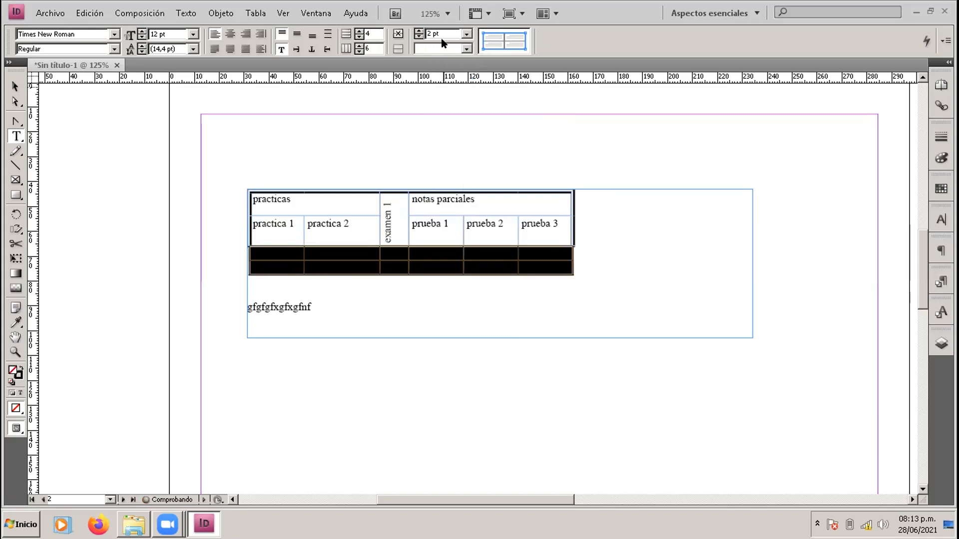
{"action": "left_click", "coordinate": [466, 50]}
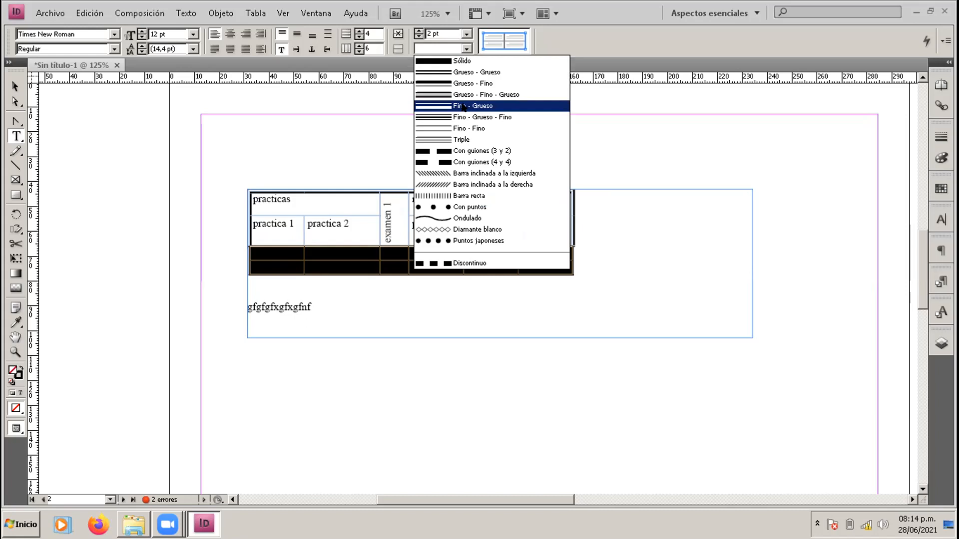
{"action": "left_click", "coordinate": [464, 73]}
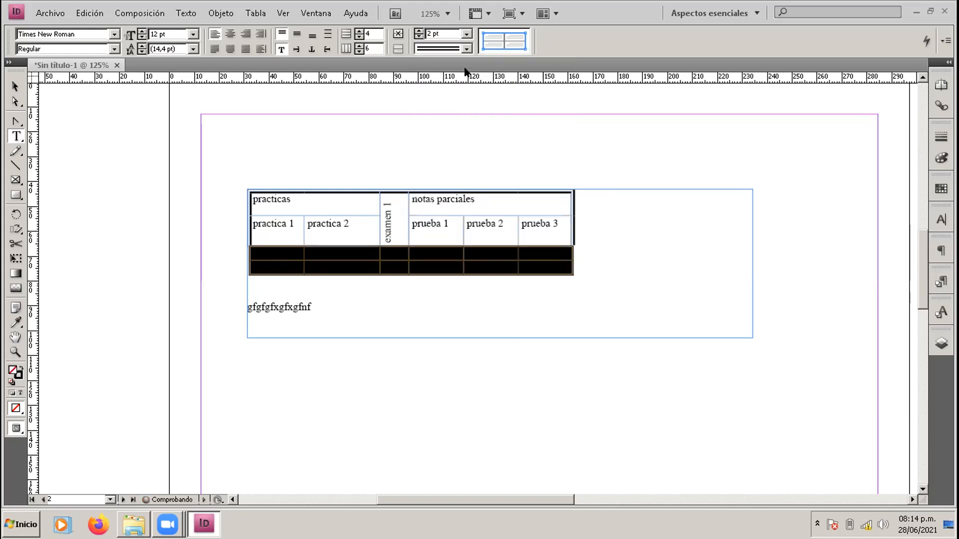
{"action": "left_click", "coordinate": [466, 33]}
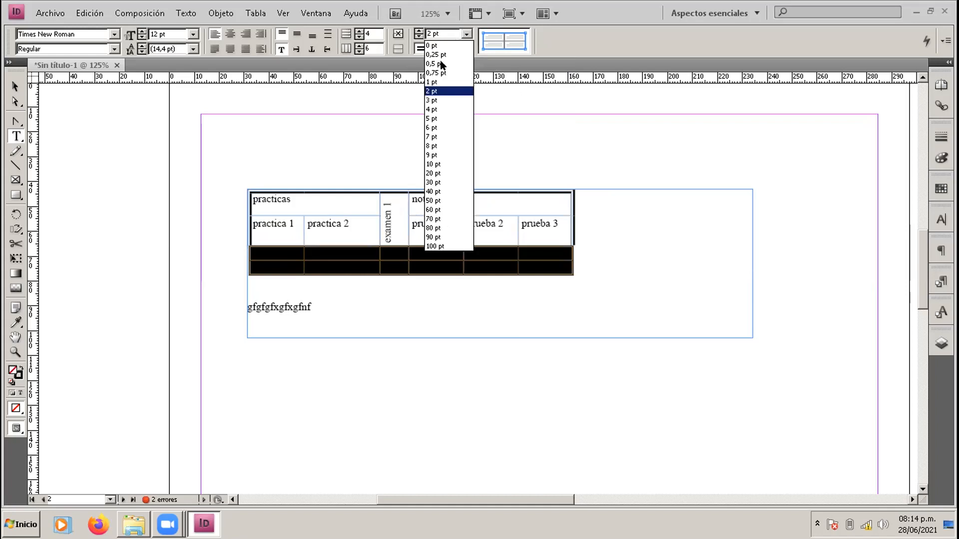
{"action": "left_click", "coordinate": [436, 99]}
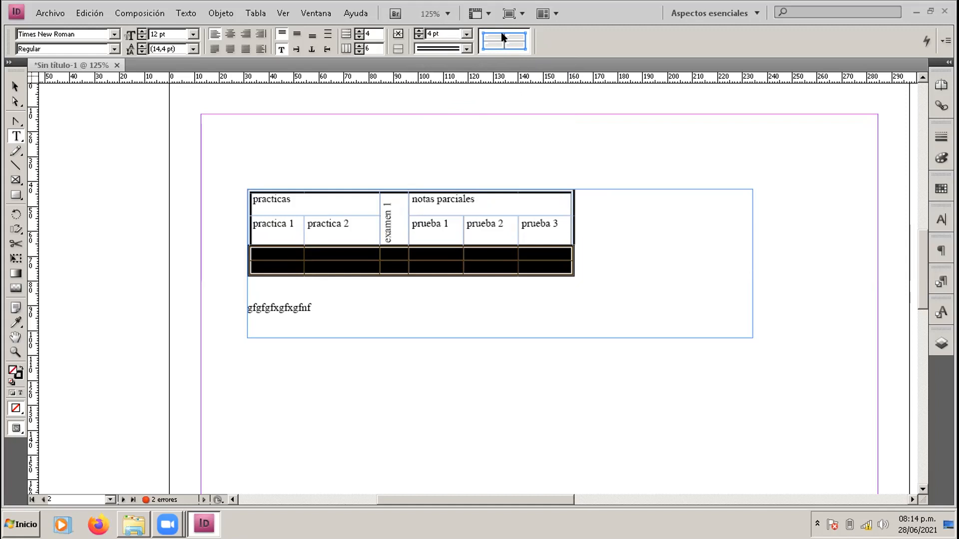
{"action": "left_click", "coordinate": [503, 37]}
{"action": "left_click", "coordinate": [503, 36]}
Step: Examine the table's border strokes closely at 300% zoom
{"action": "left_click", "coordinate": [14, 87]}
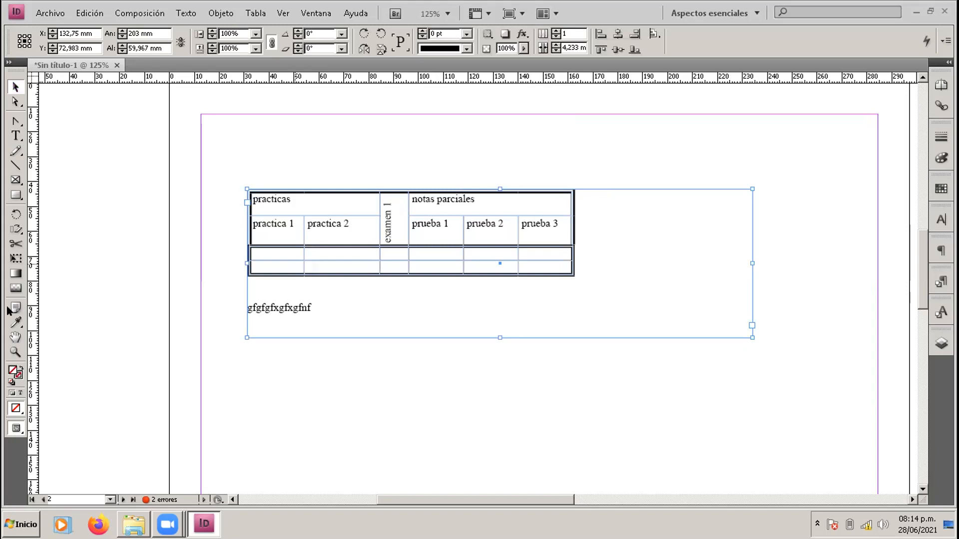
{"action": "left_click", "coordinate": [10, 349]}
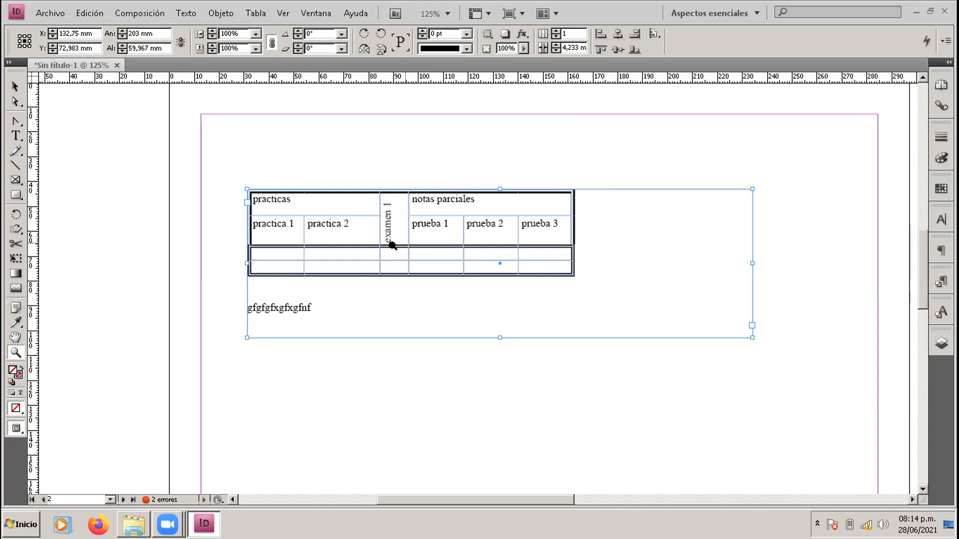
{"action": "left_click", "coordinate": [384, 220]}
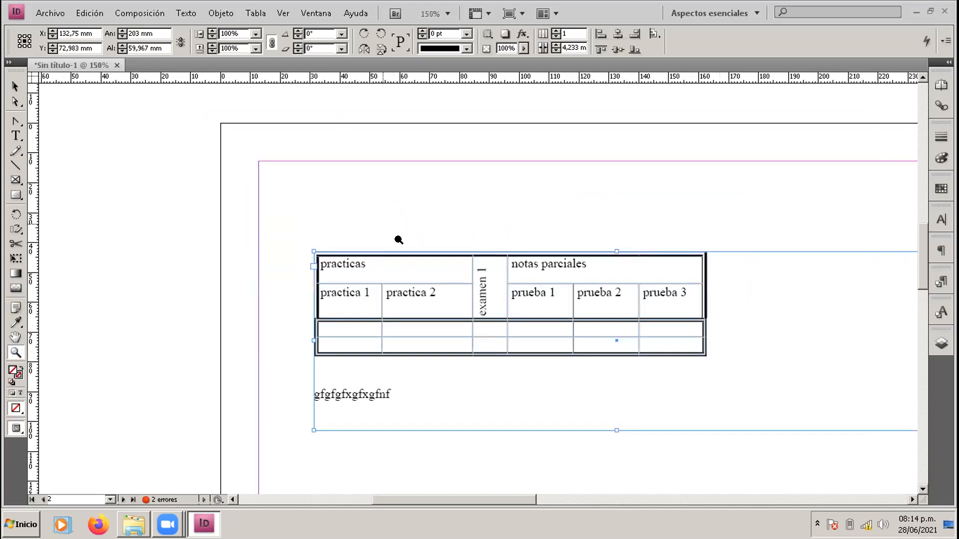
{"action": "left_click", "coordinate": [537, 342]}
{"action": "left_click", "coordinate": [377, 186]}
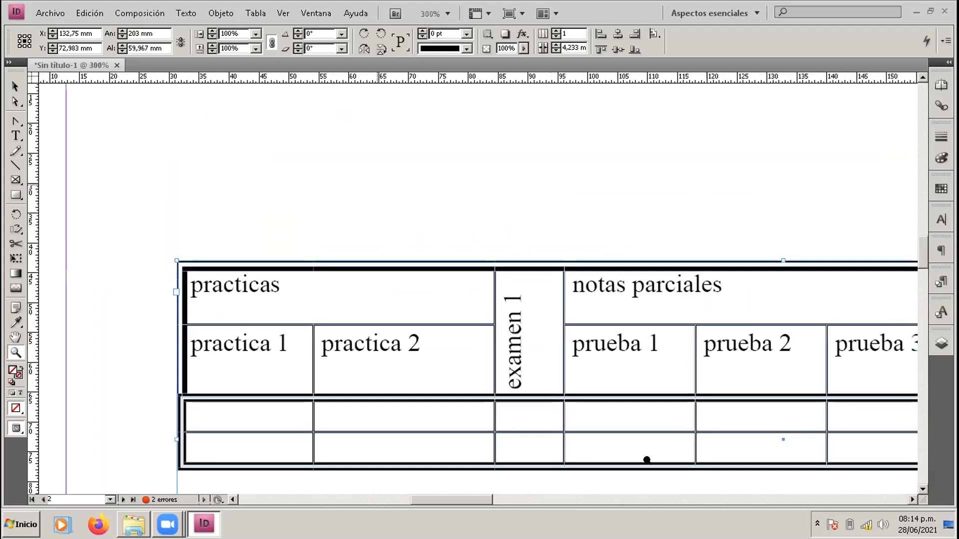
{"action": "left_click_drag", "start_coordinate": [924, 248], "coordinate": [924, 252]}
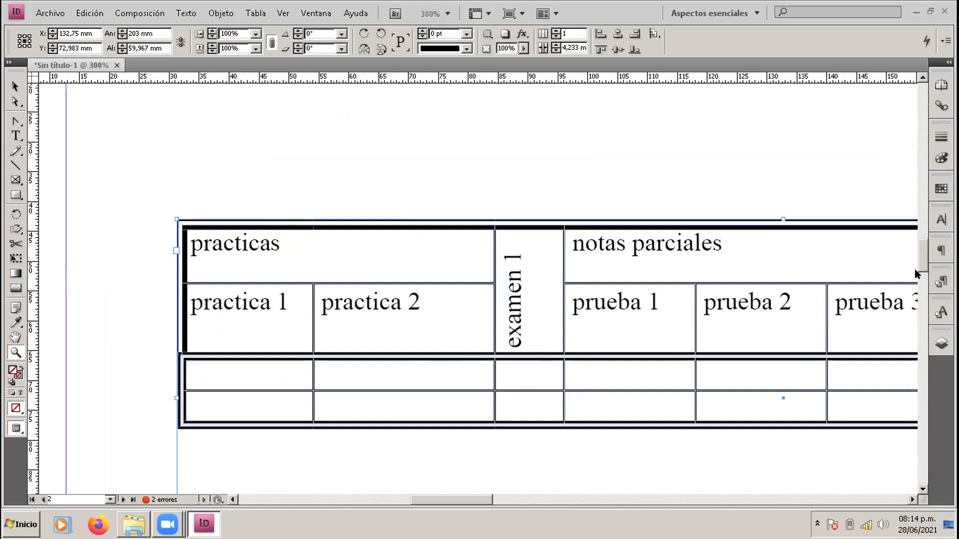
{"action": "left_click_drag", "start_coordinate": [468, 500], "coordinate": [479, 500]}
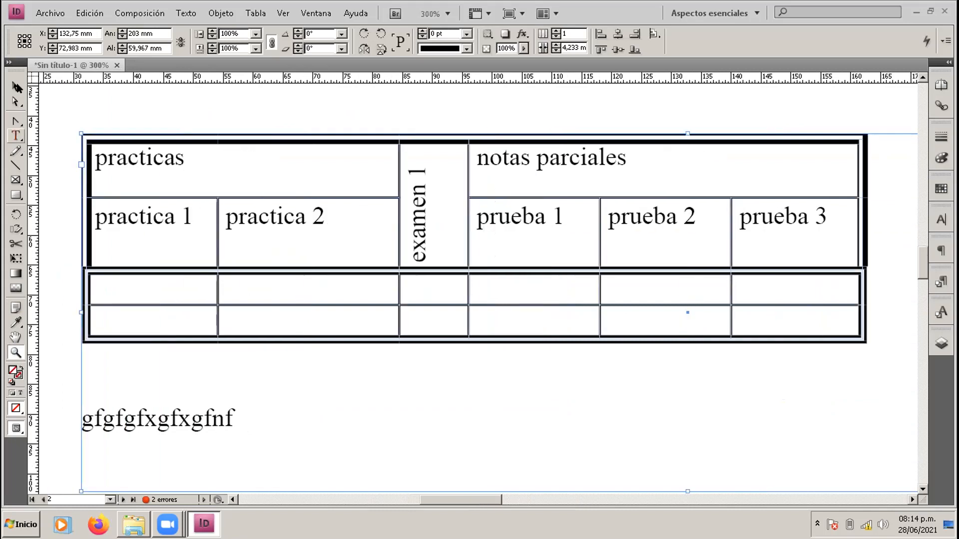
{"action": "left_click", "coordinate": [17, 88]}
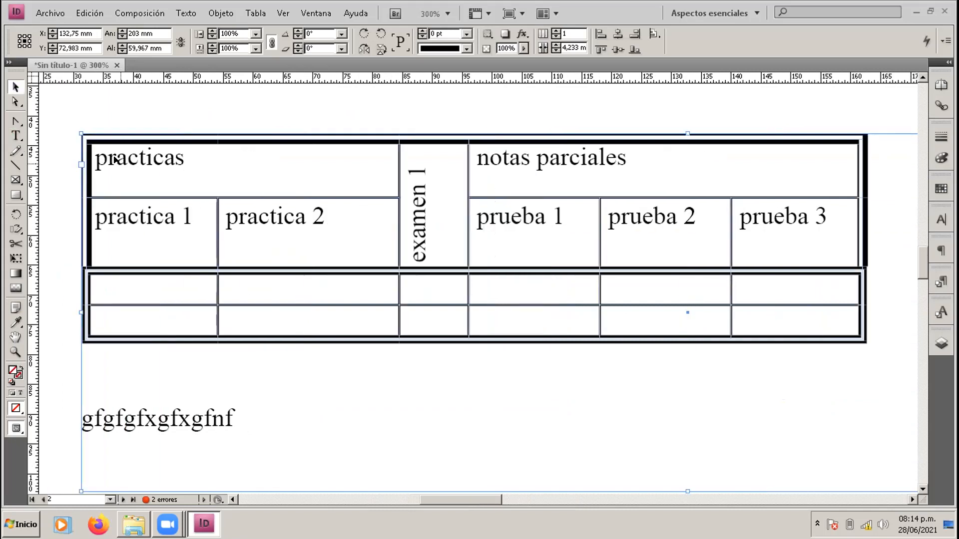
Step: Apply a 3 pt Grueso - Grueso stroke to the line between the two empty rows
{"action": "double_click", "coordinate": [162, 151]}
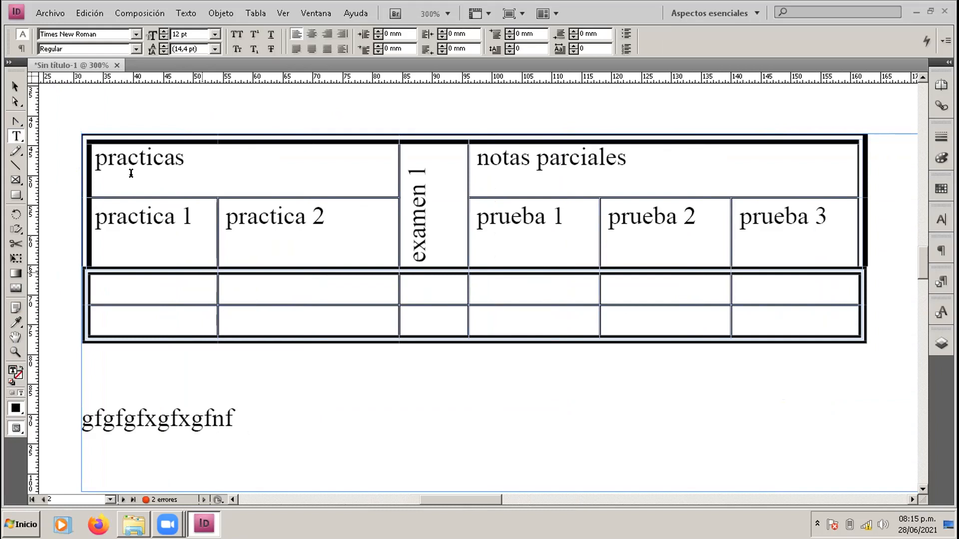
{"action": "left_click", "coordinate": [89, 154]}
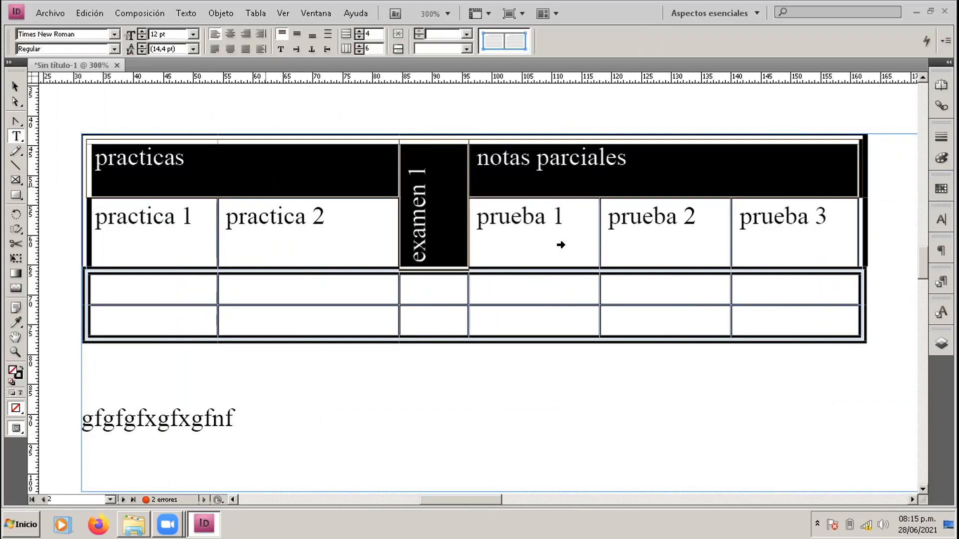
{"action": "left_click_drag", "start_coordinate": [560, 244], "coordinate": [711, 236]}
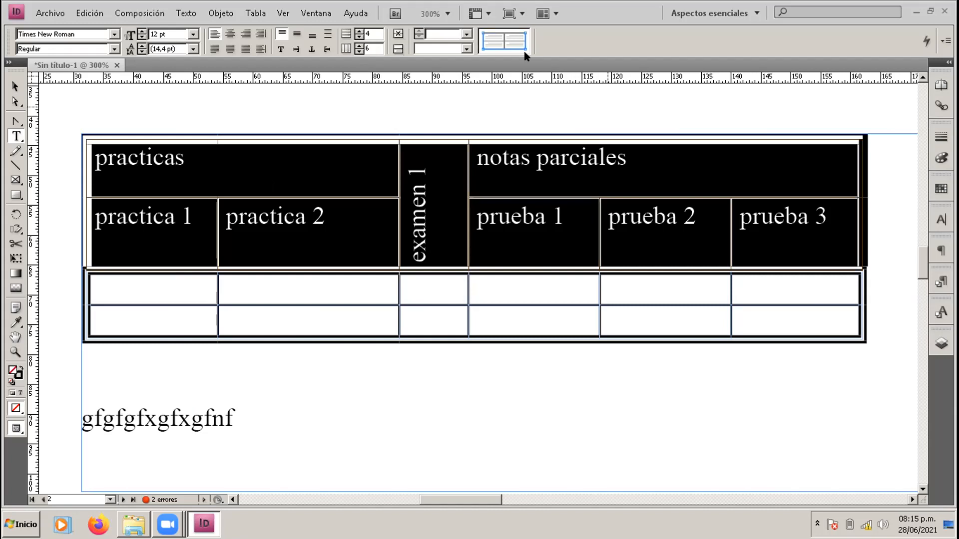
{"action": "left_click_drag", "start_coordinate": [132, 289], "coordinate": [822, 292]}
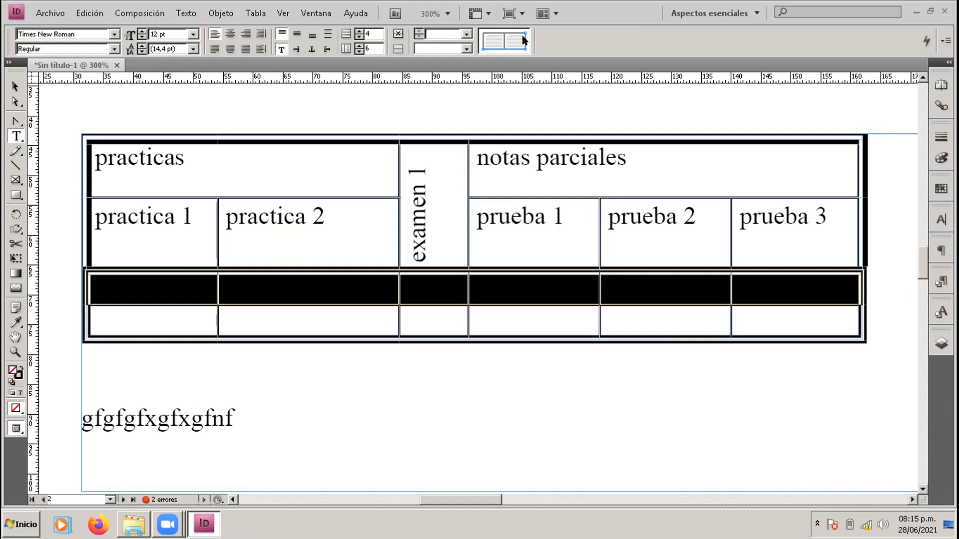
{"action": "left_click", "coordinate": [523, 40]}
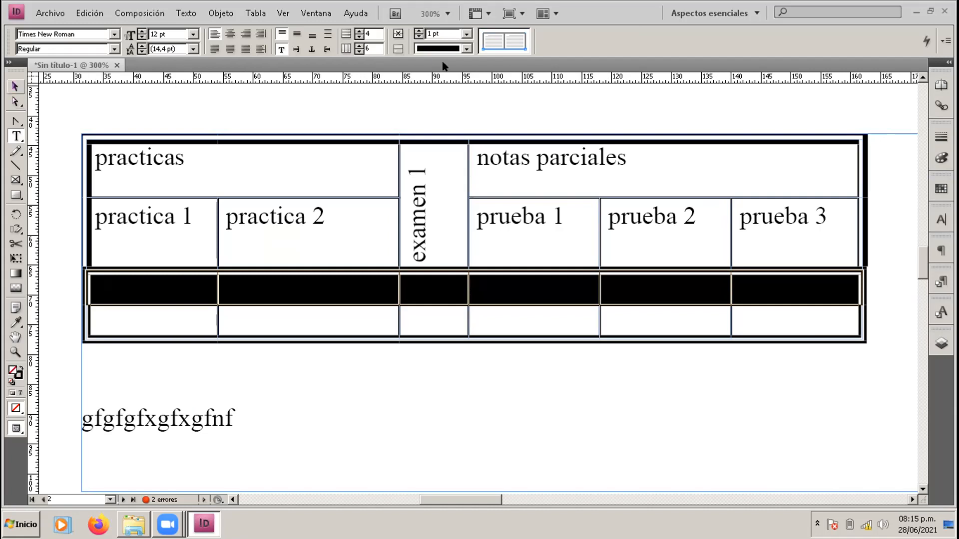
{"action": "left_click", "coordinate": [466, 49]}
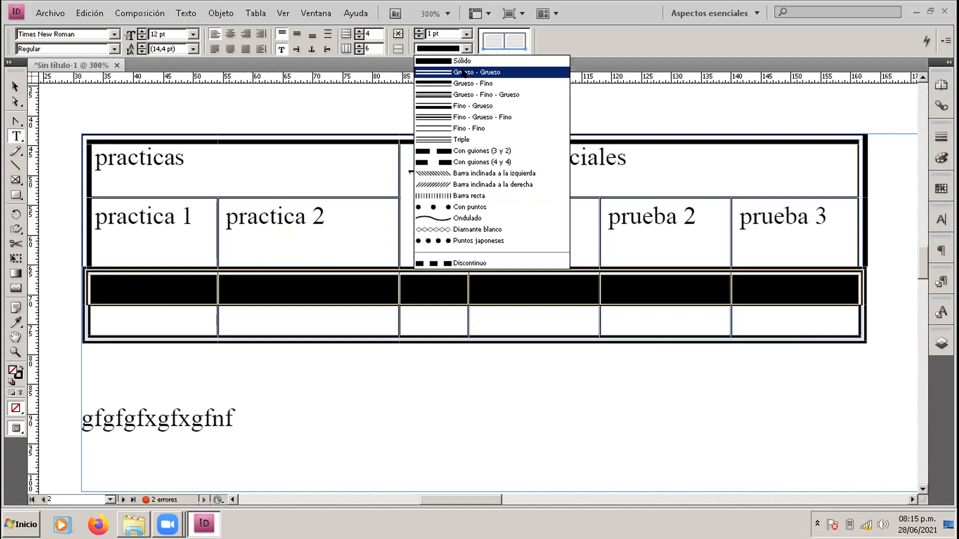
{"action": "left_click", "coordinate": [465, 73]}
{"action": "left_click", "coordinate": [466, 34]}
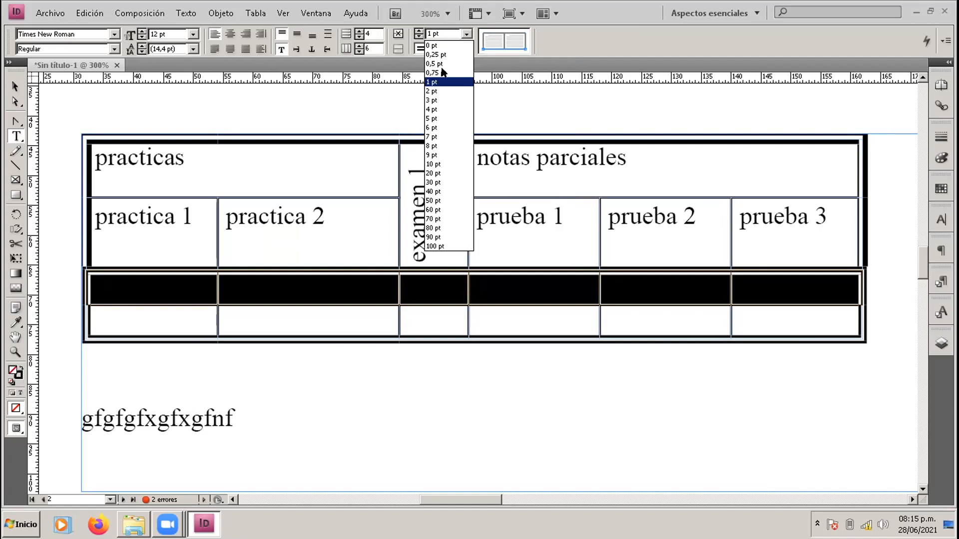
{"action": "left_click", "coordinate": [436, 100]}
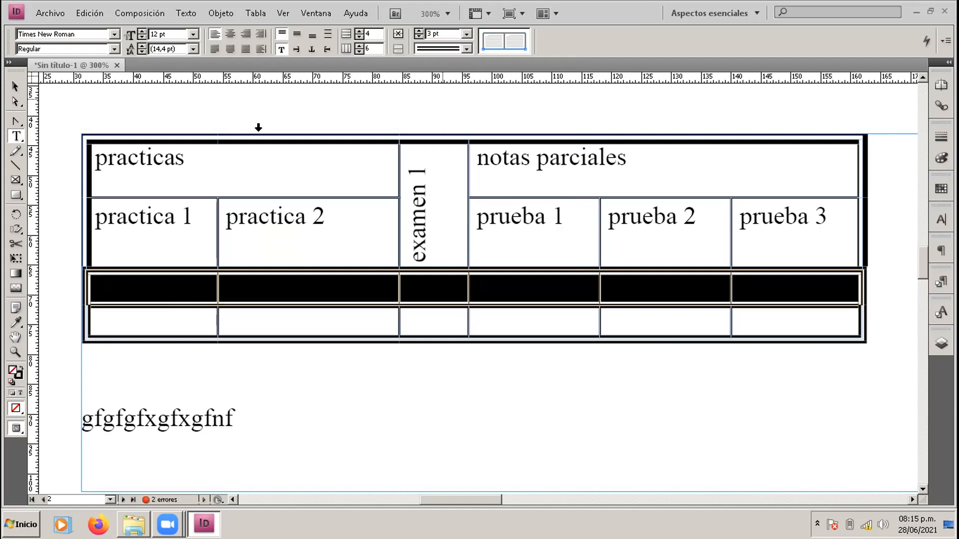
{"action": "left_click", "coordinate": [95, 89]}
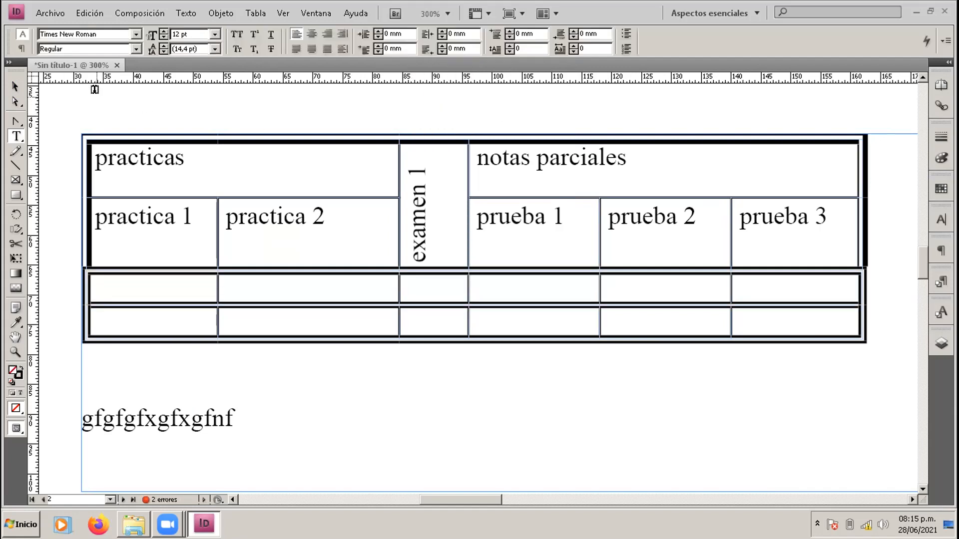
Step: Set the stroke type of the bottom edge of the practica and prueba row to Grueso - Fino
{"action": "left_click", "coordinate": [93, 227]}
{"action": "left_click", "coordinate": [122, 228]}
{"action": "left_click", "coordinate": [207, 225]}
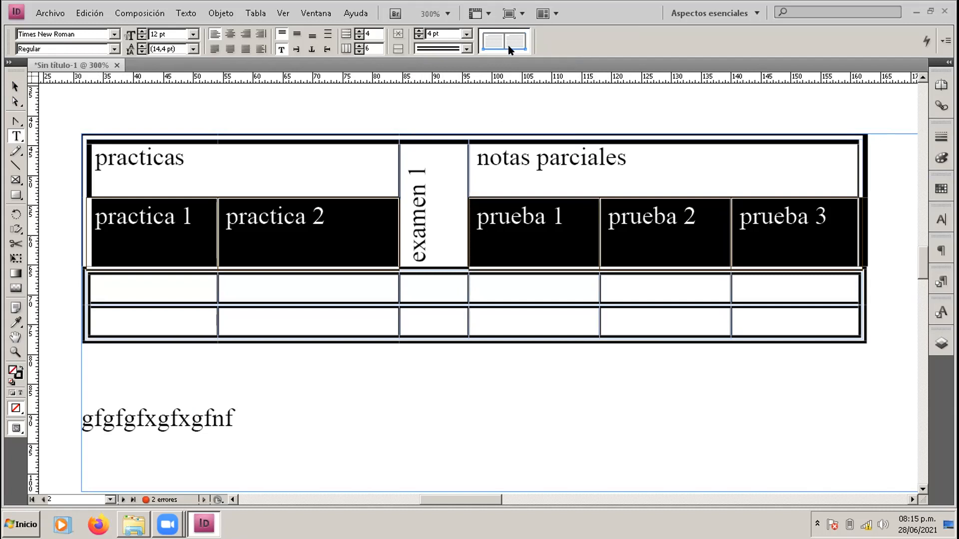
{"action": "left_click", "coordinate": [466, 48]}
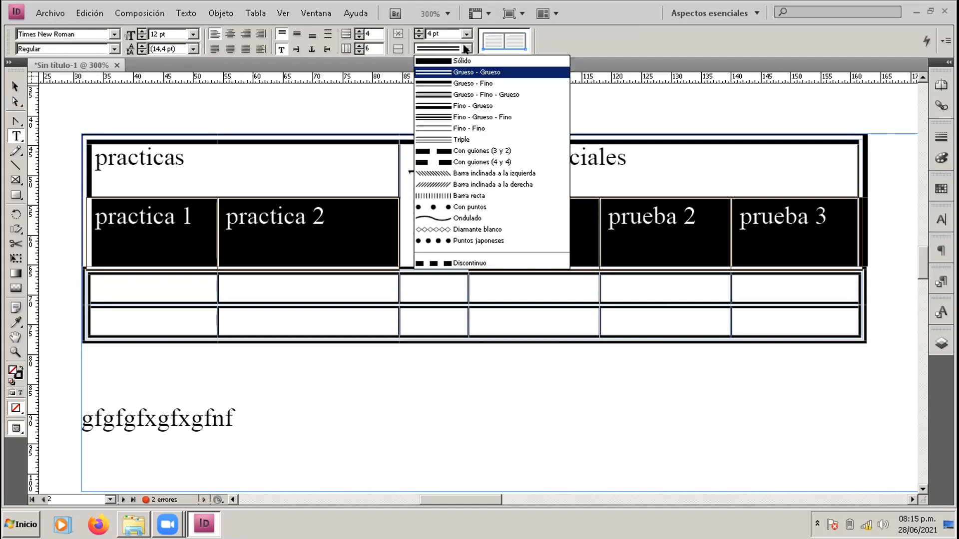
{"action": "left_click", "coordinate": [463, 94]}
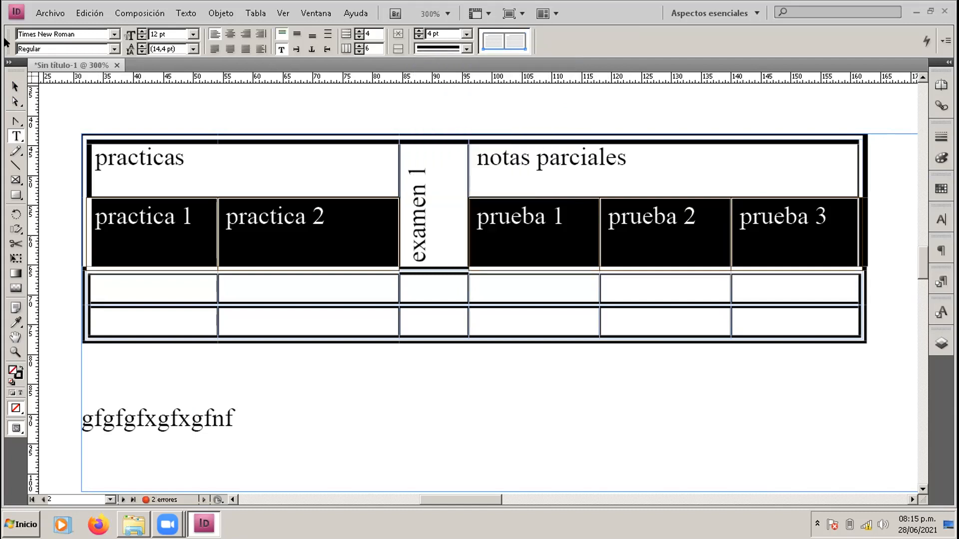
{"action": "left_click", "coordinate": [375, 279]}
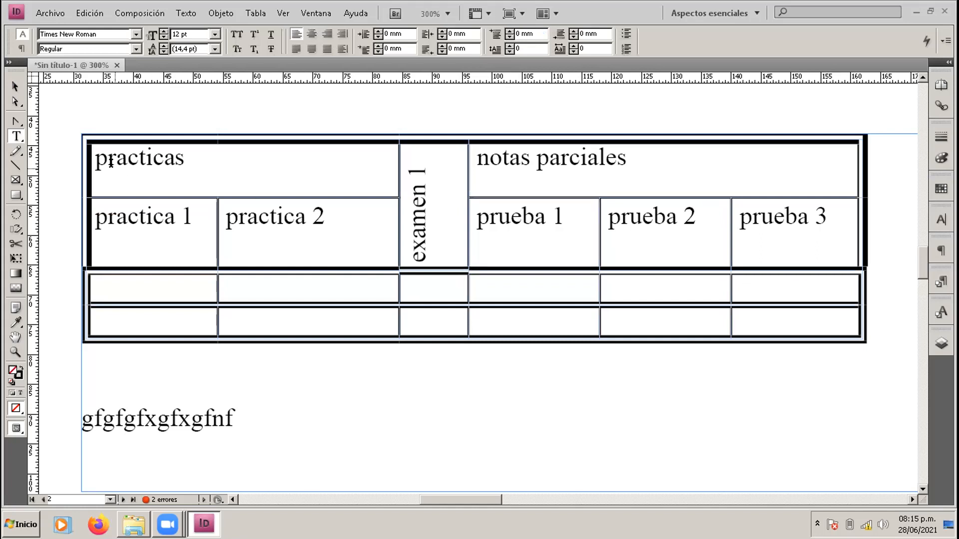
Step: Give the outer border of the two header rows a 4 pt Grueso - Fino stroke
{"action": "left_click_drag", "start_coordinate": [254, 190], "coordinate": [802, 209]}
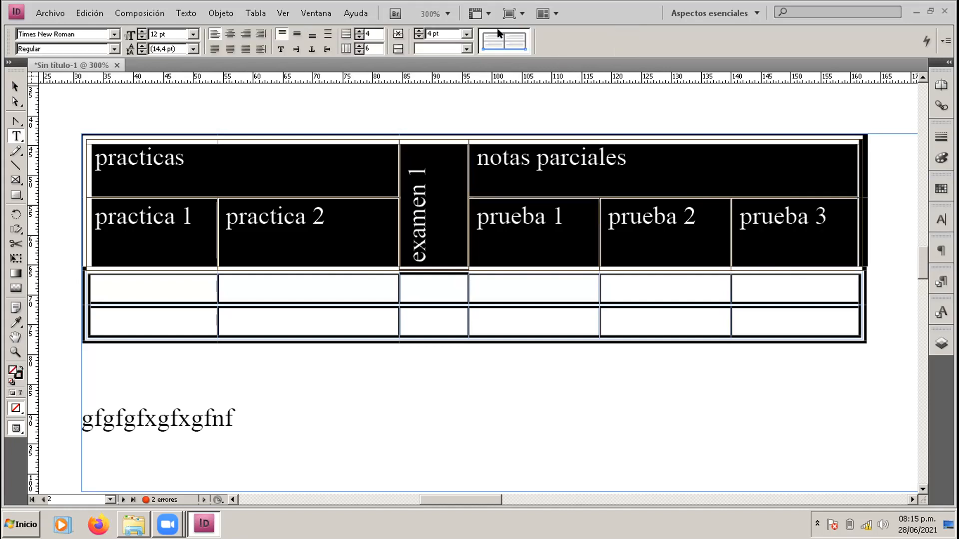
{"action": "left_click", "coordinate": [481, 41]}
{"action": "left_click", "coordinate": [466, 33]}
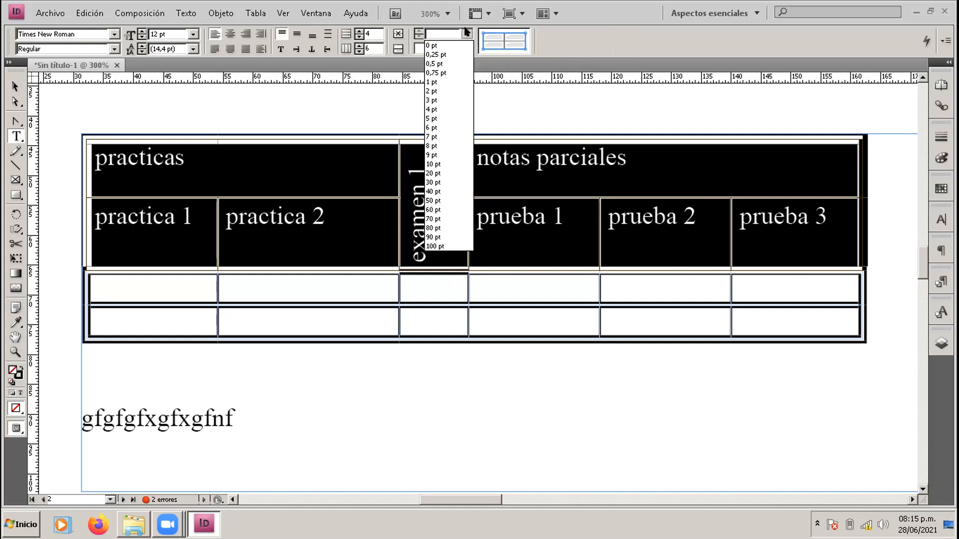
{"action": "left_click", "coordinate": [454, 110]}
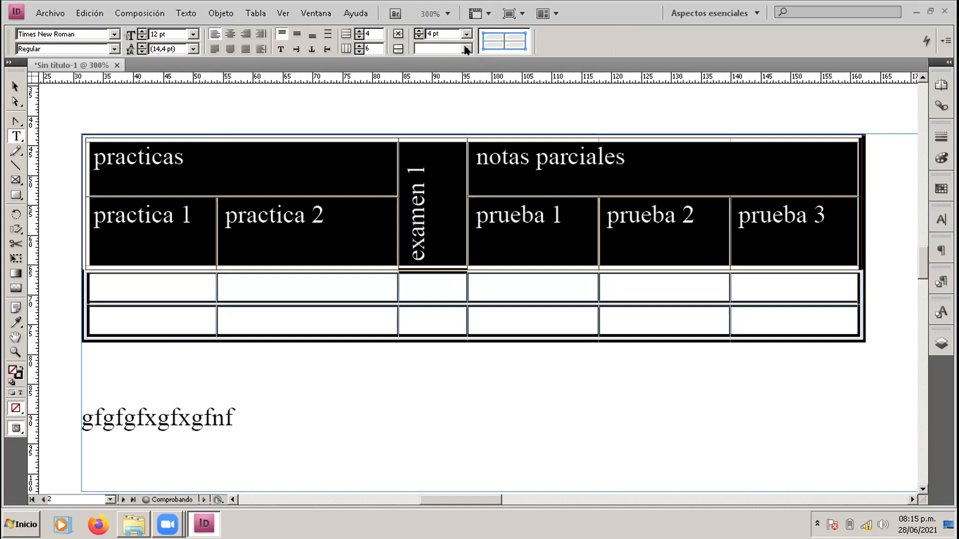
{"action": "left_click", "coordinate": [466, 50]}
{"action": "left_click", "coordinate": [466, 83]}
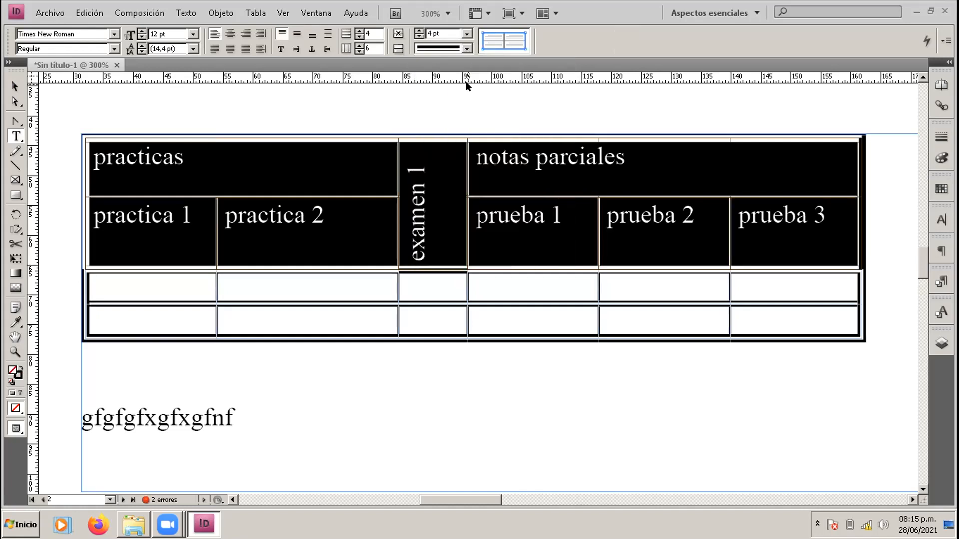
{"action": "left_click", "coordinate": [10, 85]}
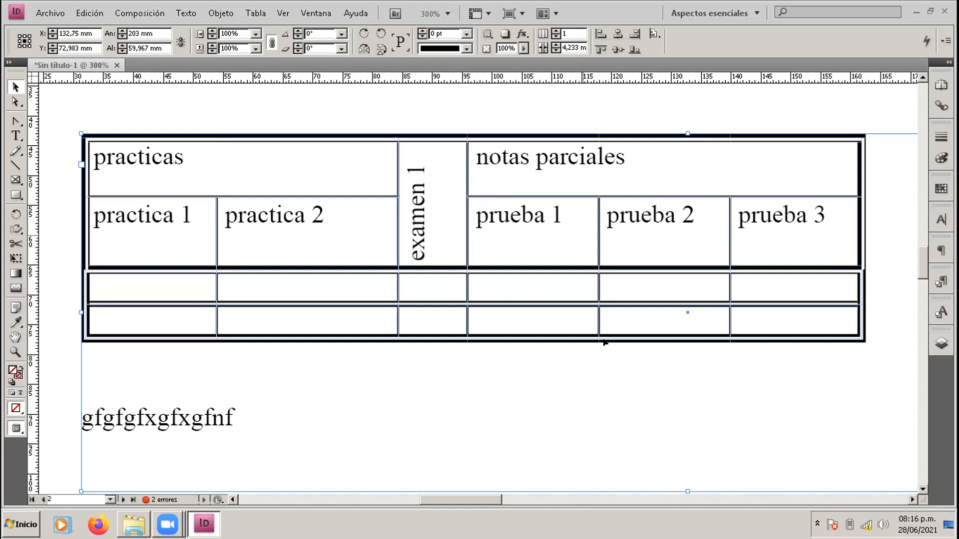
Step: Apply a two-line drop cap to the initial letter of "practicas" in the first header cell
{"action": "left_click", "coordinate": [208, 168]}
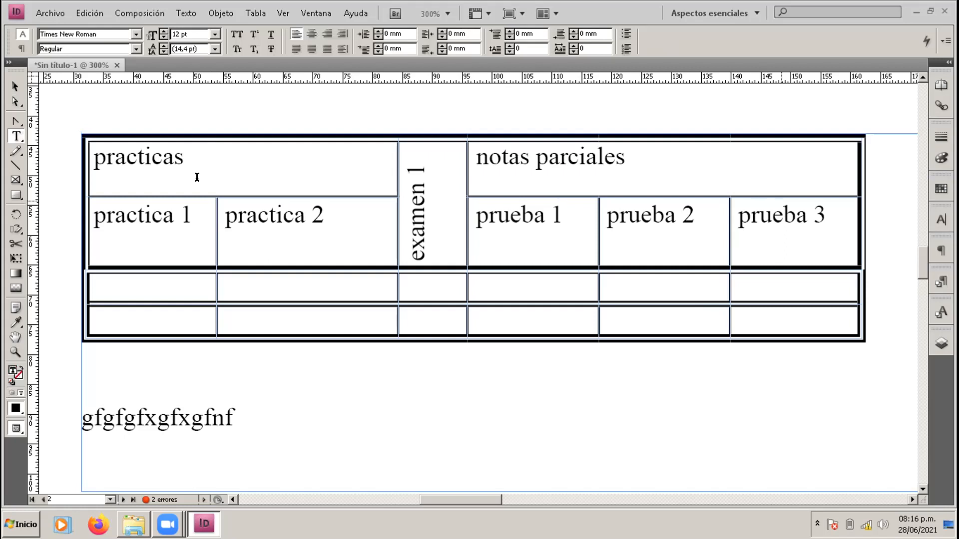
{"action": "double_click", "coordinate": [93, 155]}
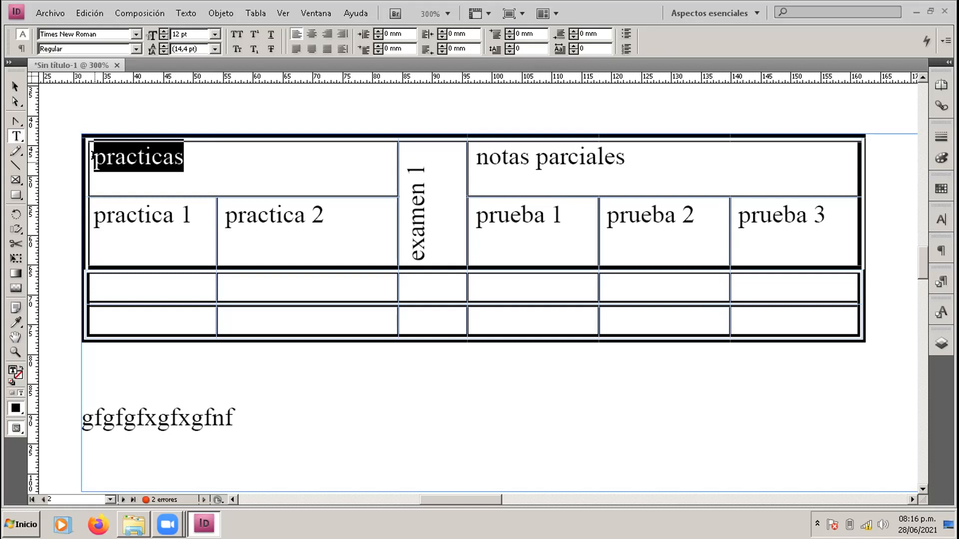
{"action": "left_click", "coordinate": [95, 153]}
{"action": "double_click", "coordinate": [95, 154]}
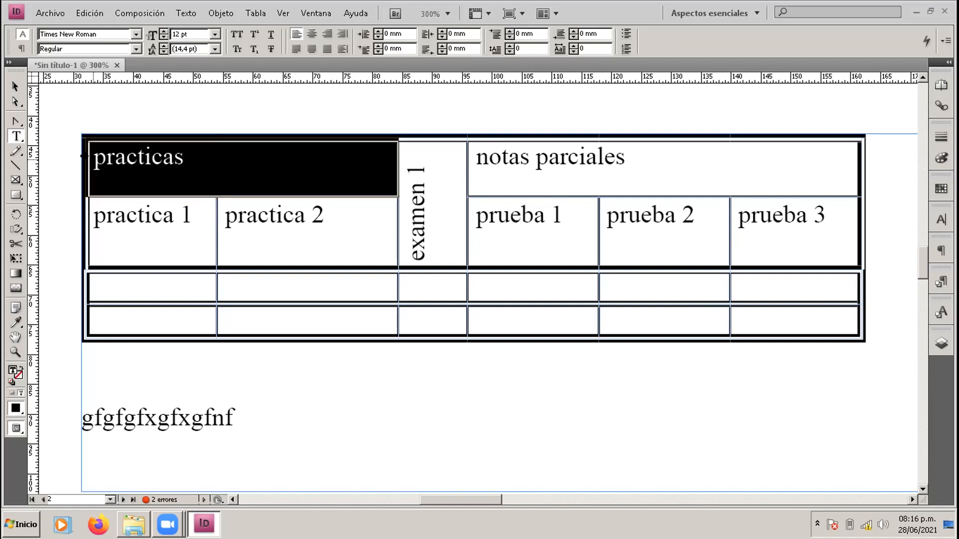
{"action": "left_click", "coordinate": [97, 153]}
{"action": "key", "text": "shift+Left"}
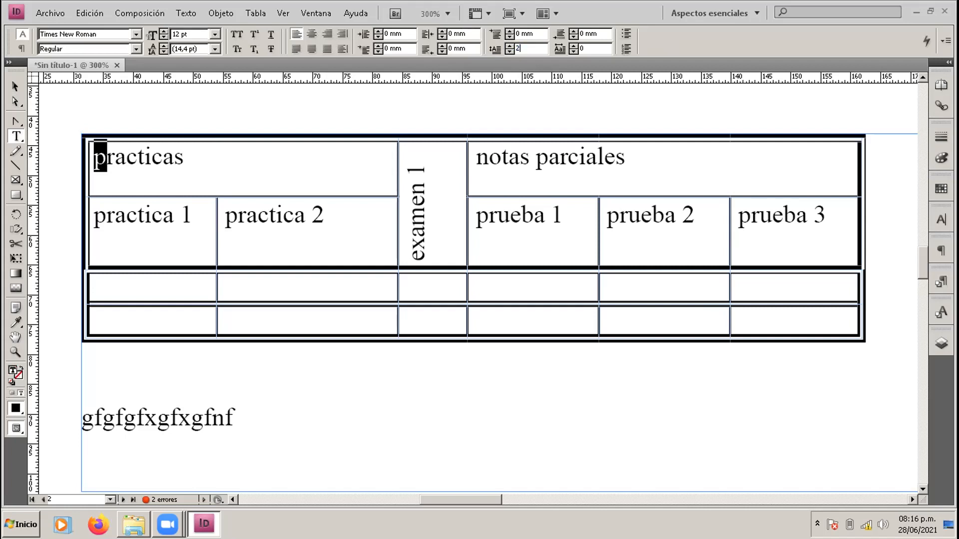
{"action": "key", "text": "Return"}
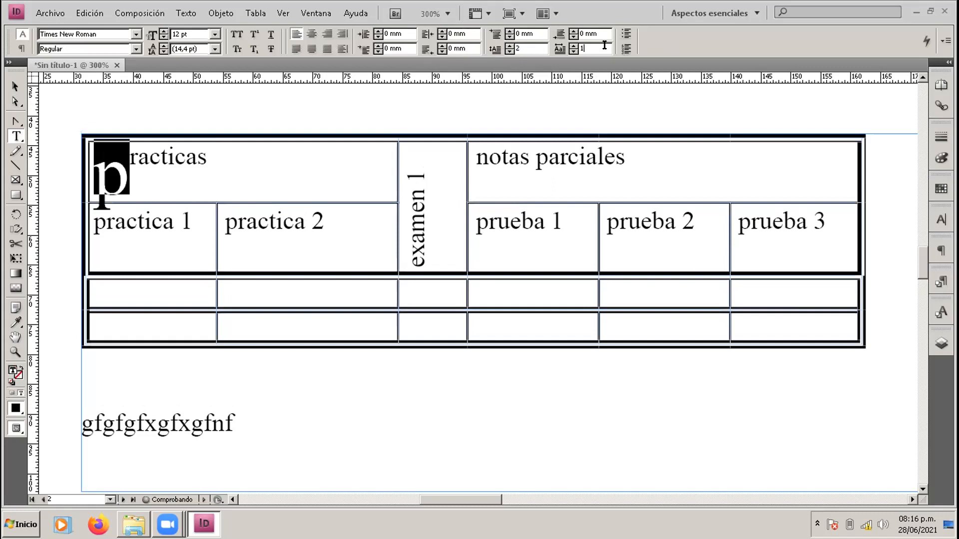
Step: Increase the heights of both header rows to about 13 mm each to make room for the drop cap
{"action": "left_click", "coordinate": [126, 162]}
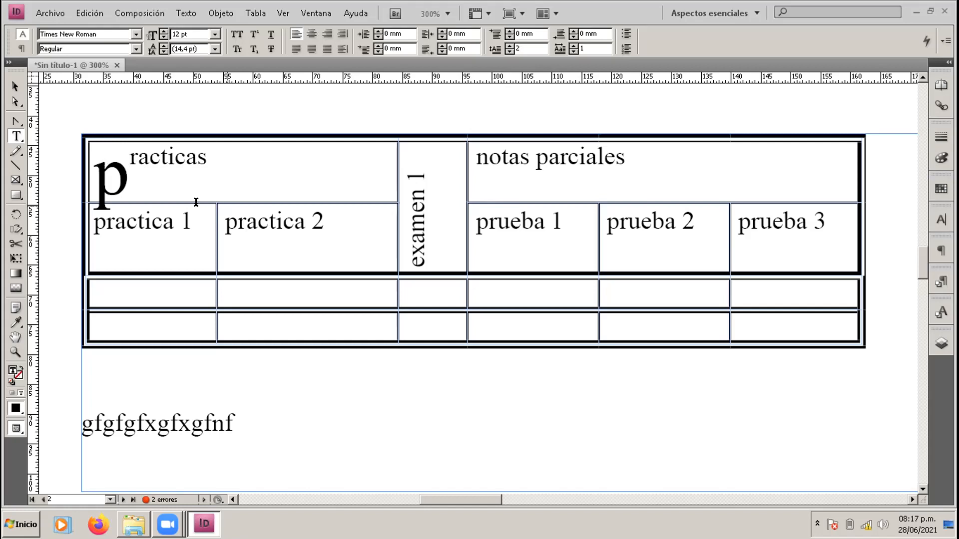
{"action": "left_click_drag", "start_coordinate": [157, 200], "coordinate": [155, 211]}
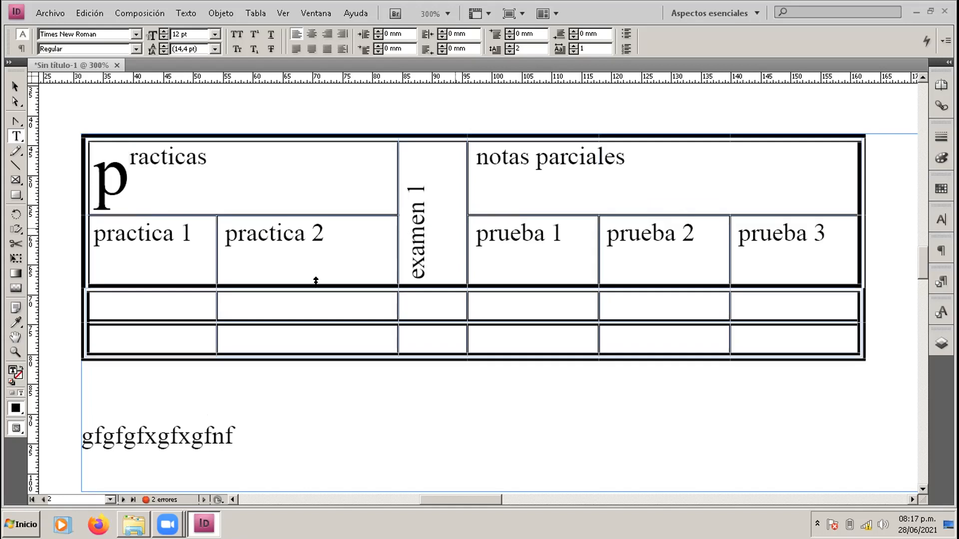
{"action": "left_click_drag", "start_coordinate": [316, 281], "coordinate": [315, 290]}
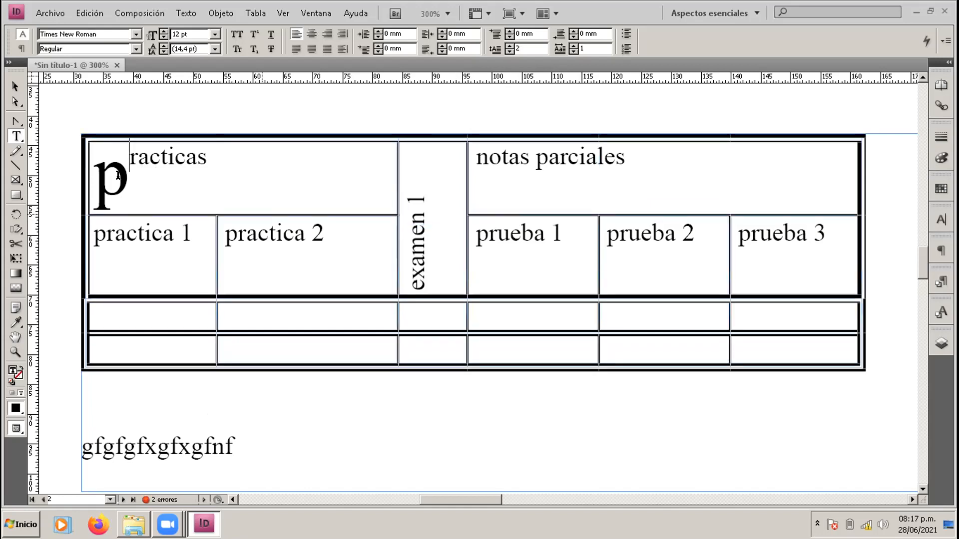
Step: Create a paragraph style, Estilo de párrafo 1, from the formatted word "practicas" and apply it to that text
{"action": "double_click", "coordinate": [100, 177]}
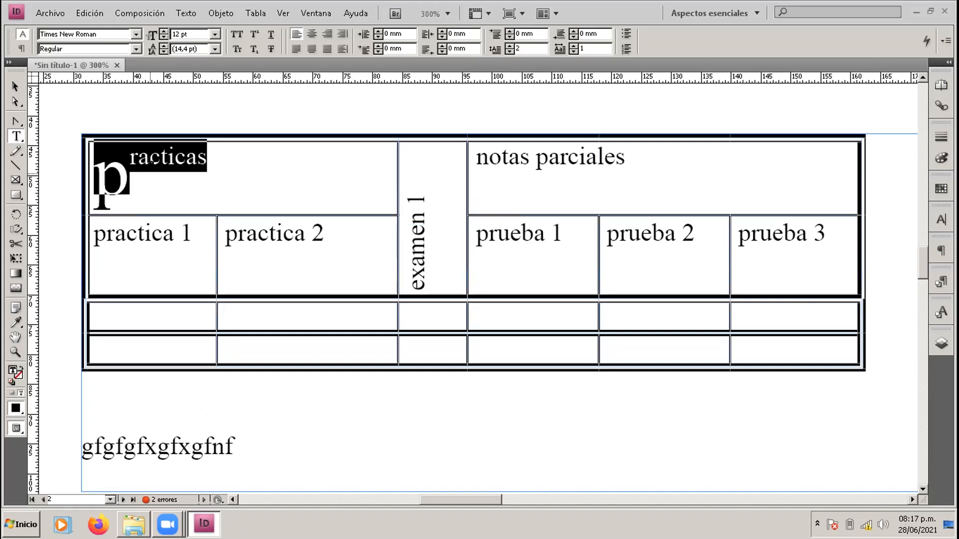
{"action": "left_click", "coordinate": [938, 279]}
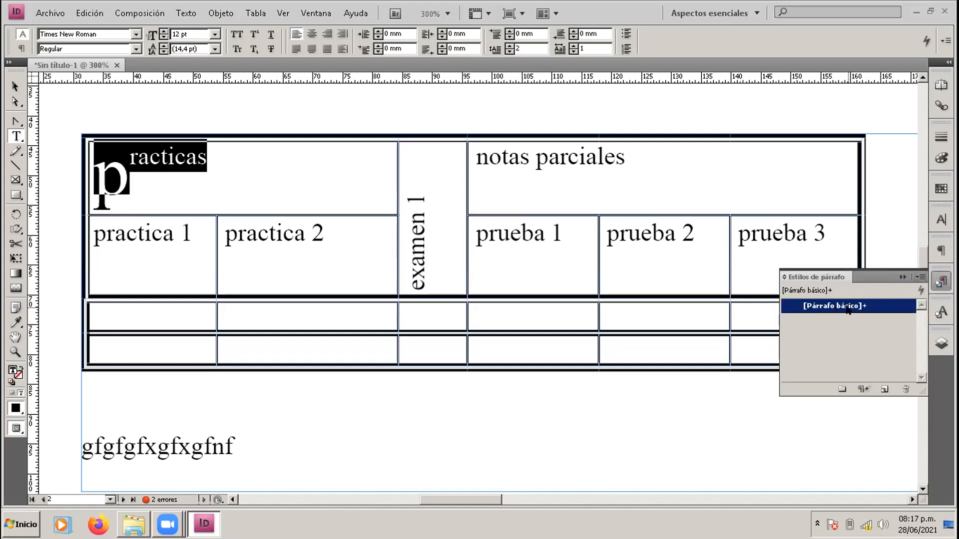
{"action": "left_click", "coordinate": [885, 389]}
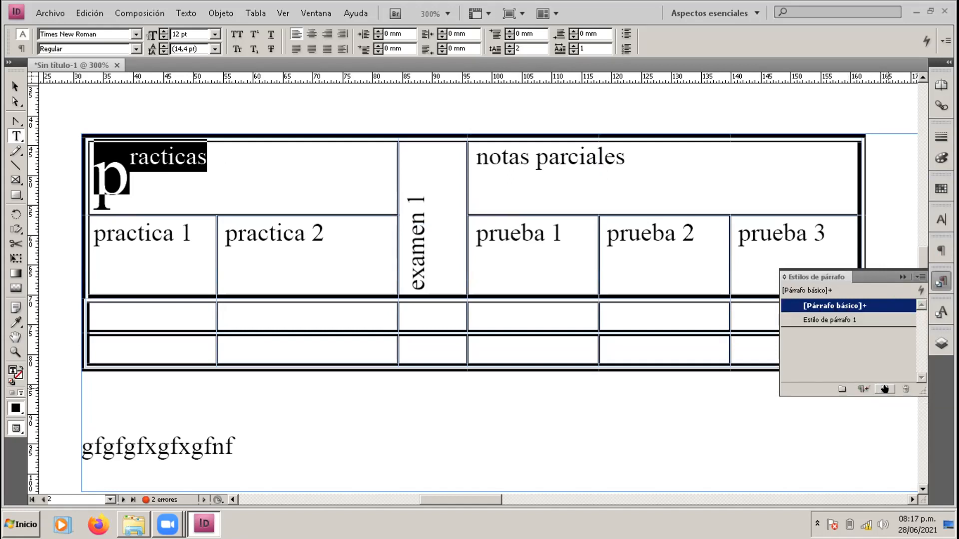
{"action": "left_click", "coordinate": [859, 322]}
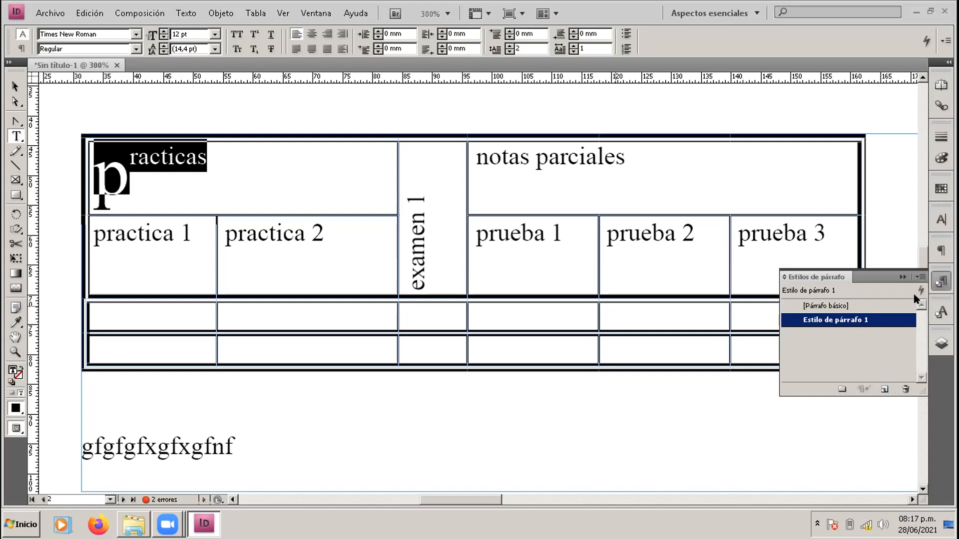
{"action": "left_click", "coordinate": [934, 286]}
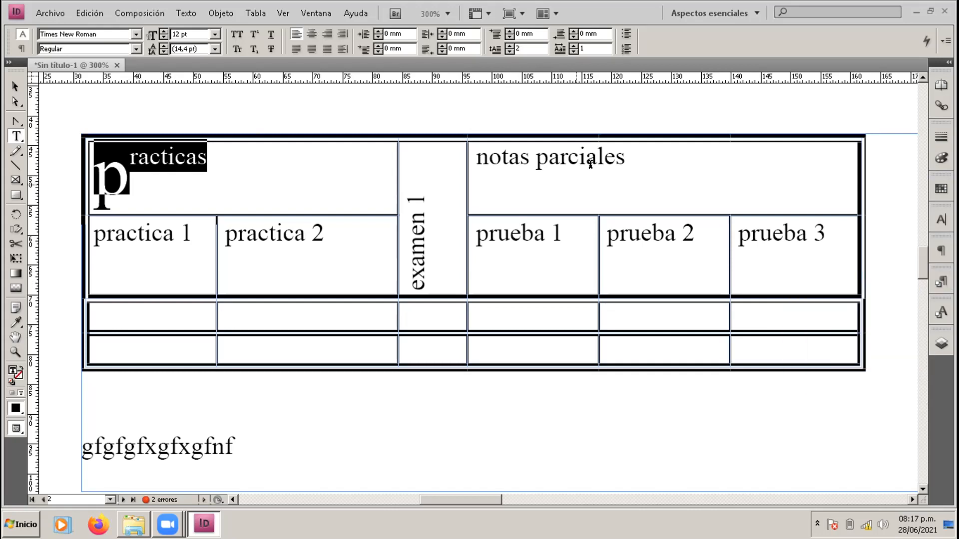
Step: Apply Estilo de párrafo 1 to the whole "notas parciales" header cell
{"action": "left_click", "coordinate": [625, 178]}
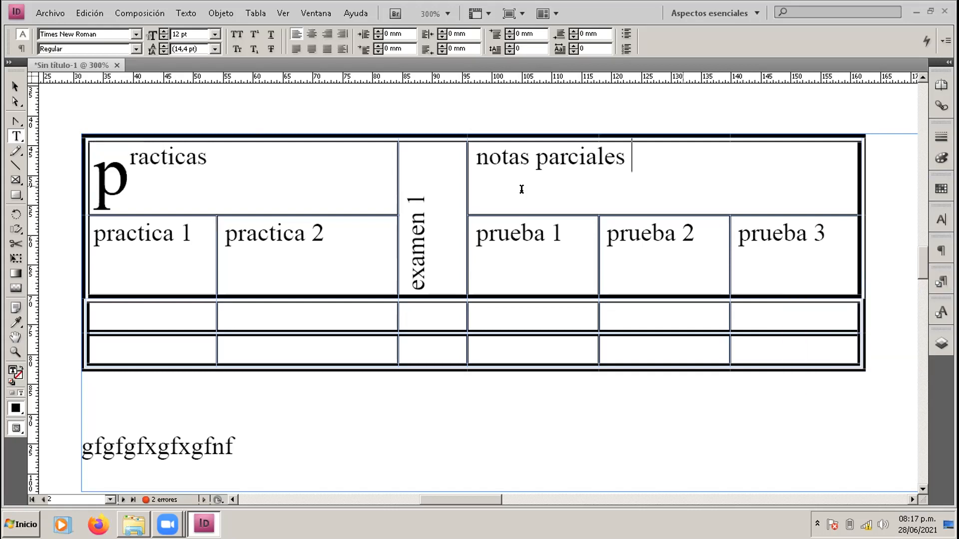
{"action": "key", "text": "Escape"}
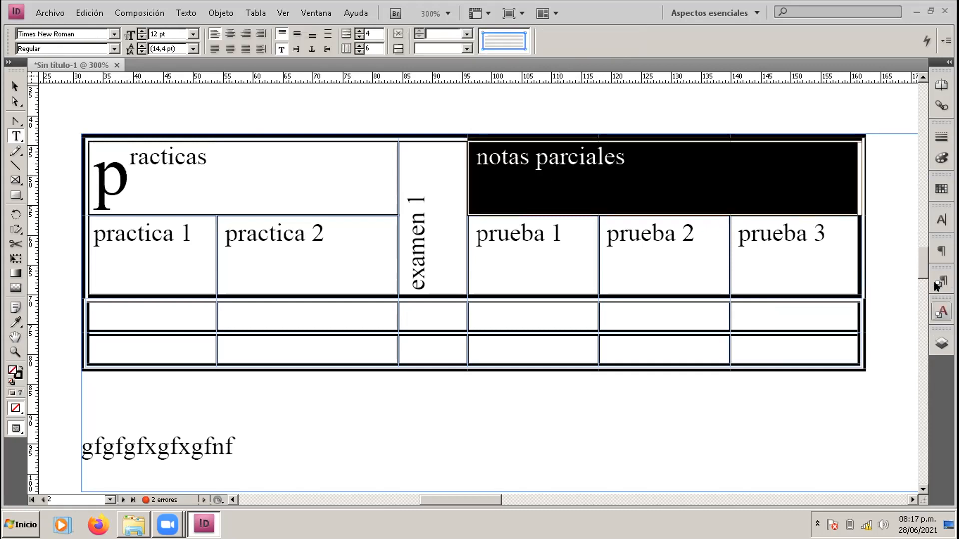
{"action": "key", "text": "F11"}
{"action": "left_click", "coordinate": [849, 320]}
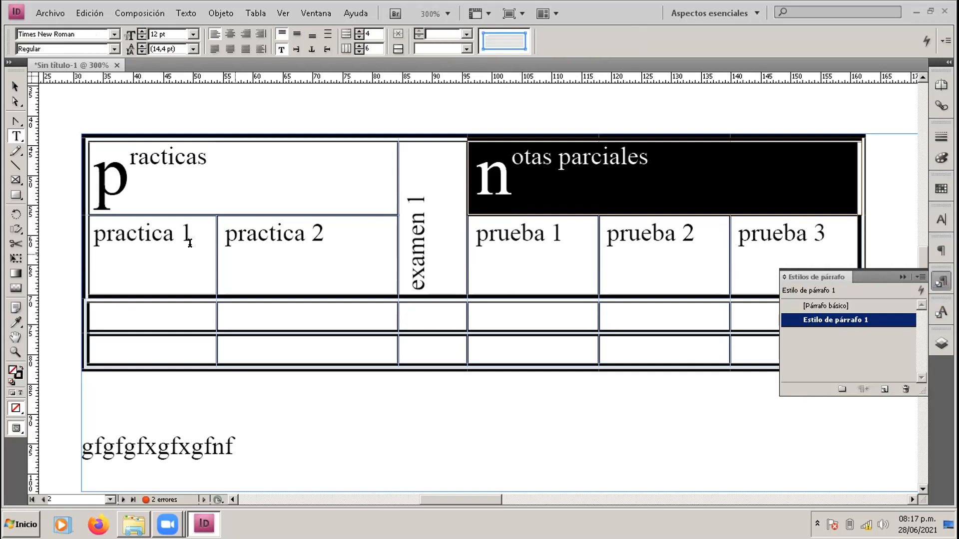
Step: Apply Estilo de párrafo 1 to the practica 1, practica 2, prueba 1, prueba 2 and prueba 3 cells
{"action": "left_click", "coordinate": [98, 247]}
{"action": "left_click", "coordinate": [89, 250]}
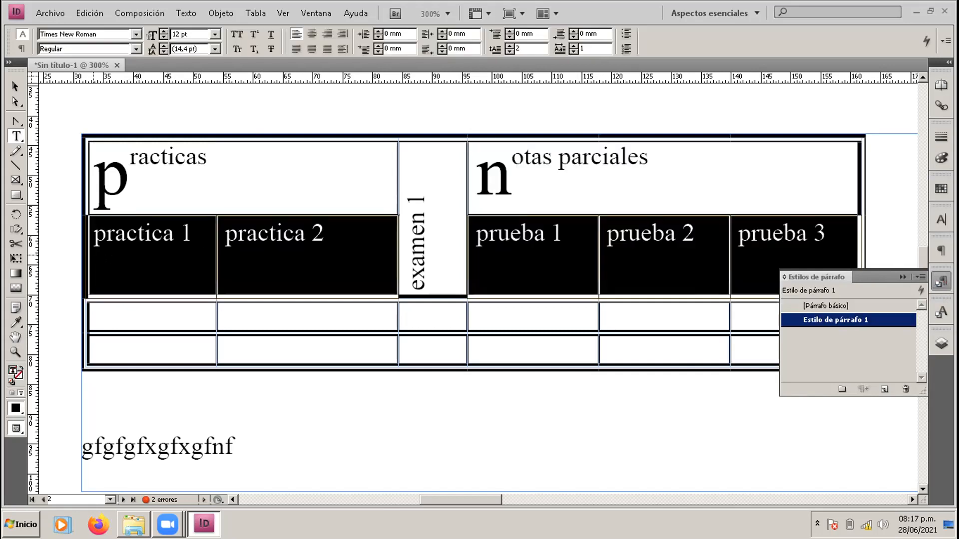
{"action": "left_click", "coordinate": [830, 305]}
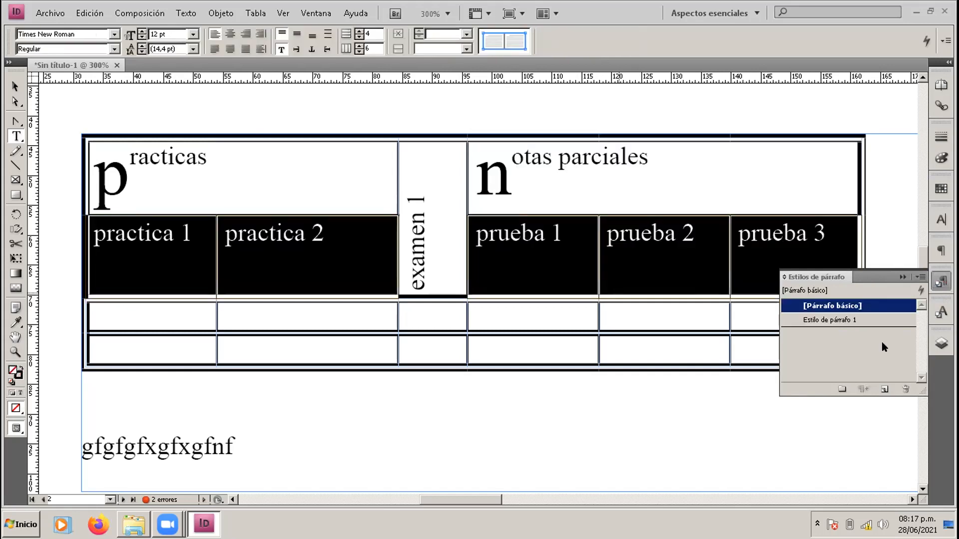
{"action": "left_click", "coordinate": [836, 320]}
{"action": "left_click", "coordinate": [734, 199]}
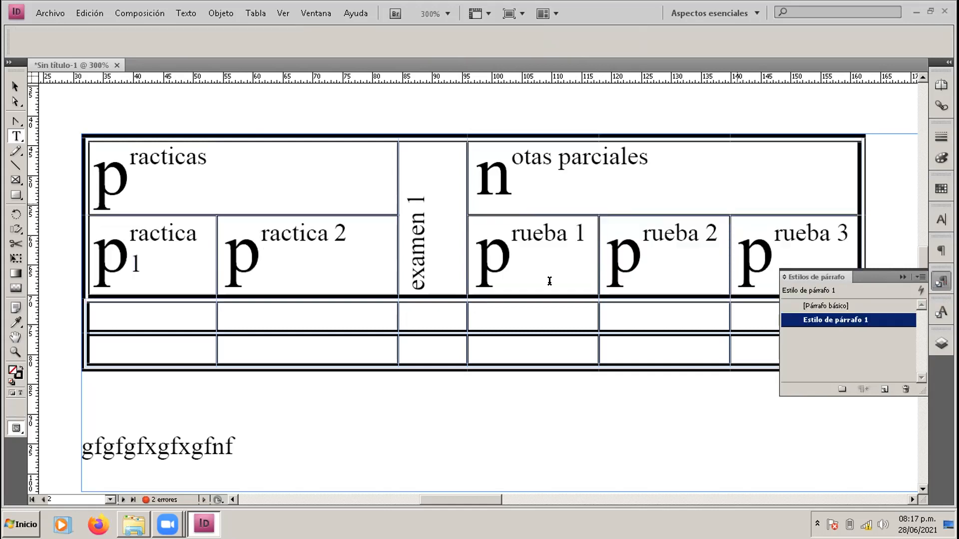
{"action": "left_click", "coordinate": [902, 277]}
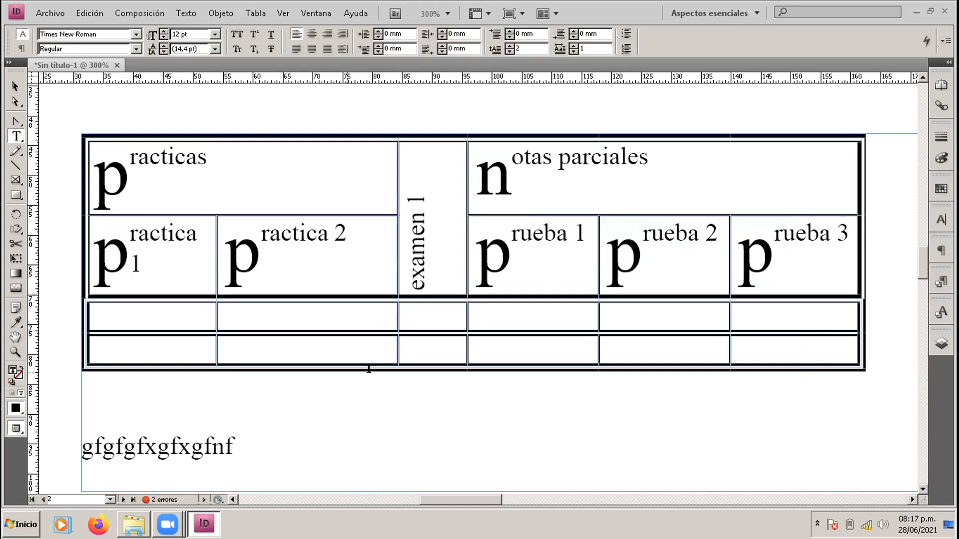
Step: Enlarge the two empty rows of the table to about 13 mm high each
{"action": "left_click_drag", "start_coordinate": [372, 360], "coordinate": [351, 372]}
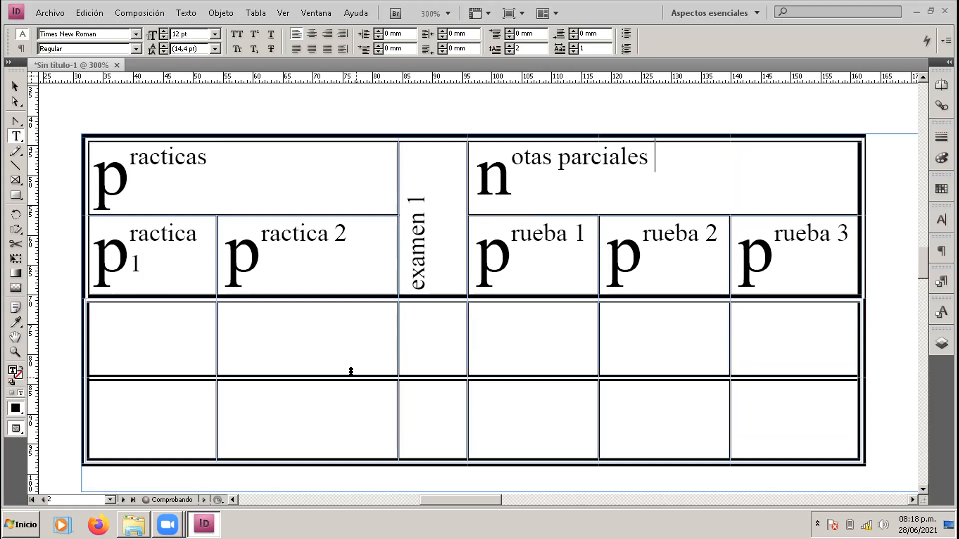
{"action": "scroll", "coordinate": [351, 372], "scroll_direction": "down", "scroll_amount": 1}
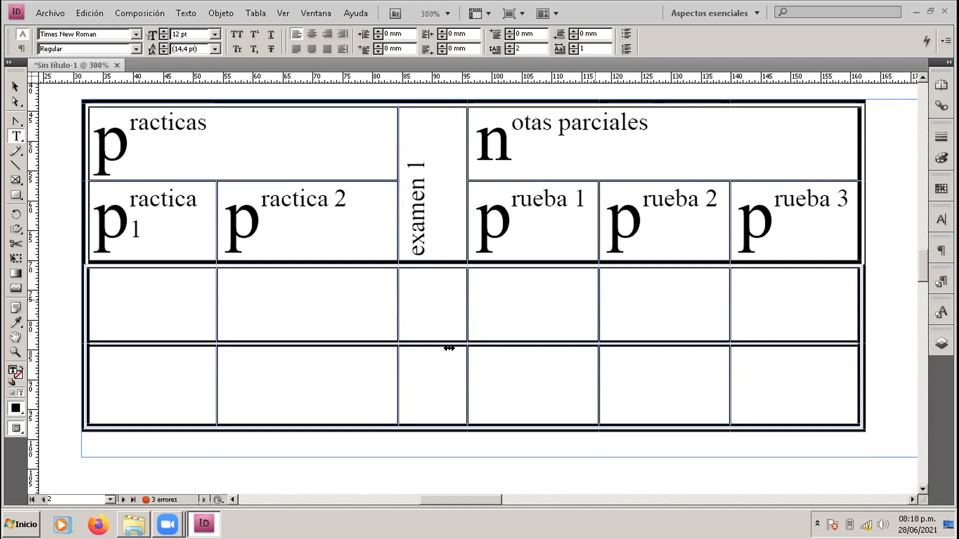
{"action": "left_click", "coordinate": [104, 276]}
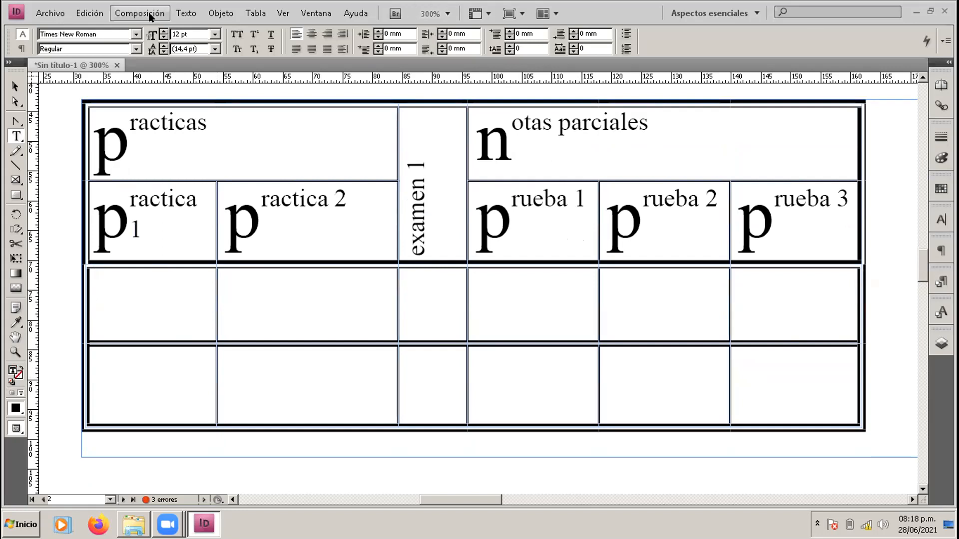
{"action": "left_click", "coordinate": [185, 14]}
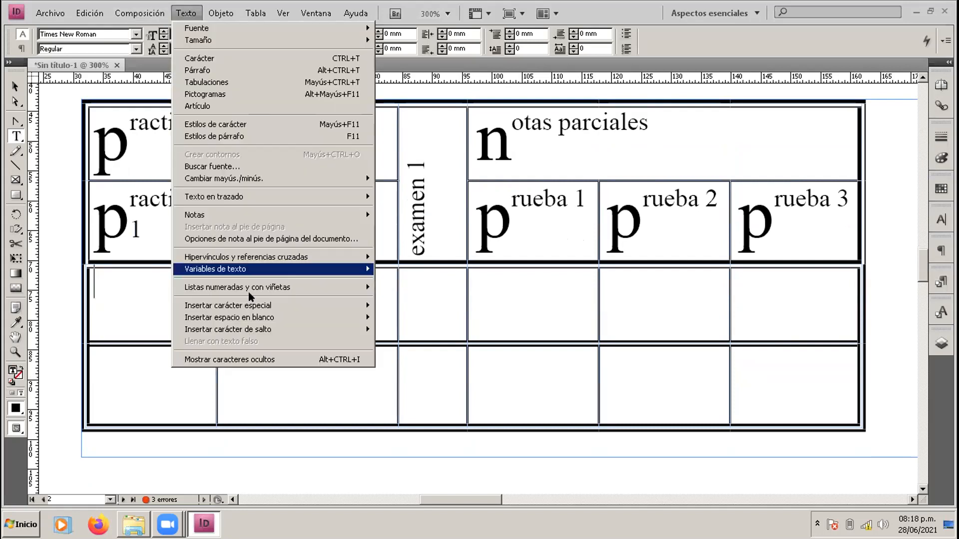
{"action": "mouse_move", "coordinate": [295, 321]}
{"action": "mouse_move", "coordinate": [278, 256]}
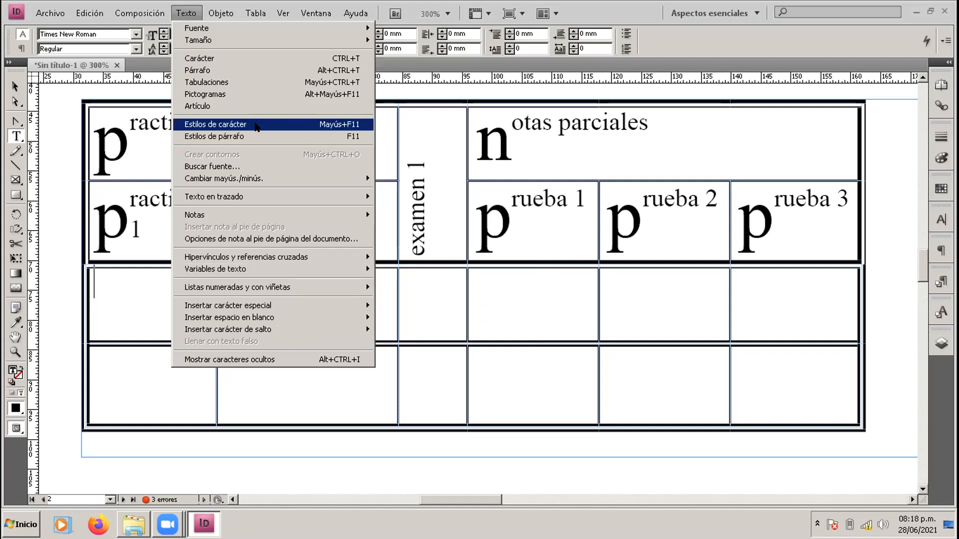
{"action": "left_click", "coordinate": [114, 288]}
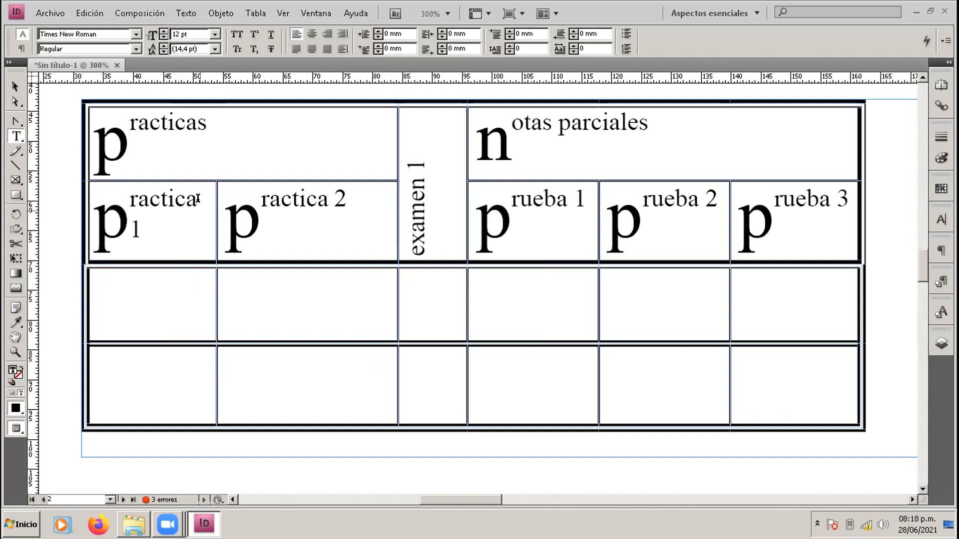
{"action": "key", "text": "Escape"}
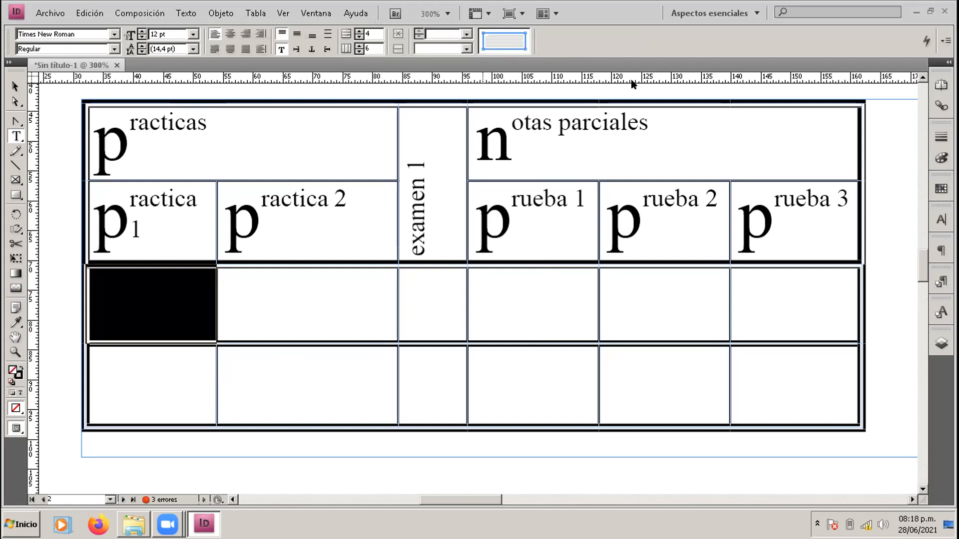
{"action": "double_click", "coordinate": [615, 24]}
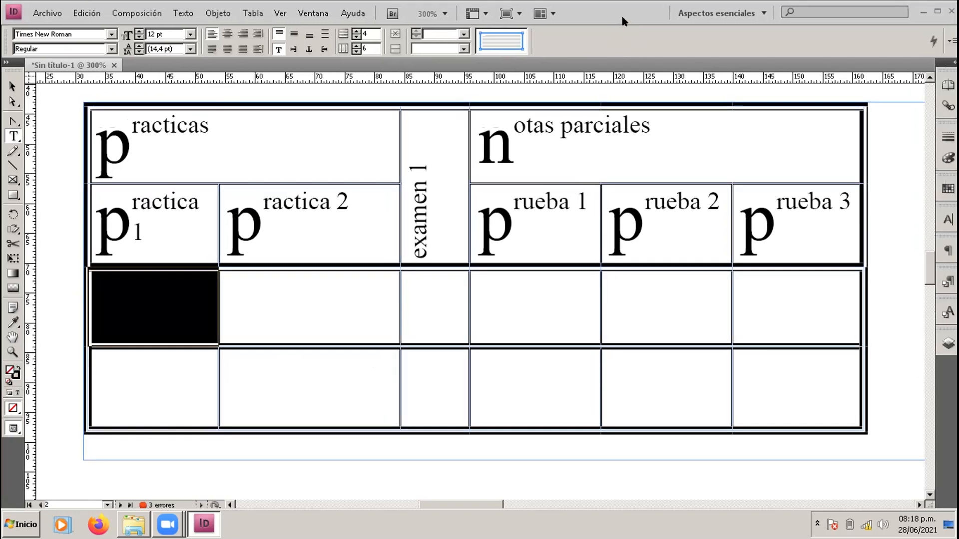
{"action": "left_click_drag", "start_coordinate": [582, 15], "coordinate": [581, 35]}
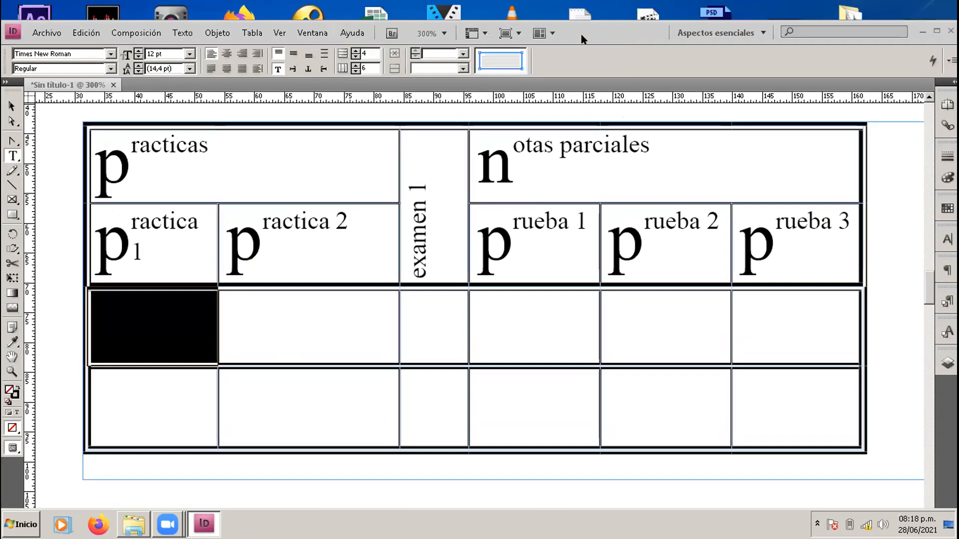
Step: Check which object styles are offered, with the practica 1 cell selected
{"action": "left_click", "coordinate": [318, 31]}
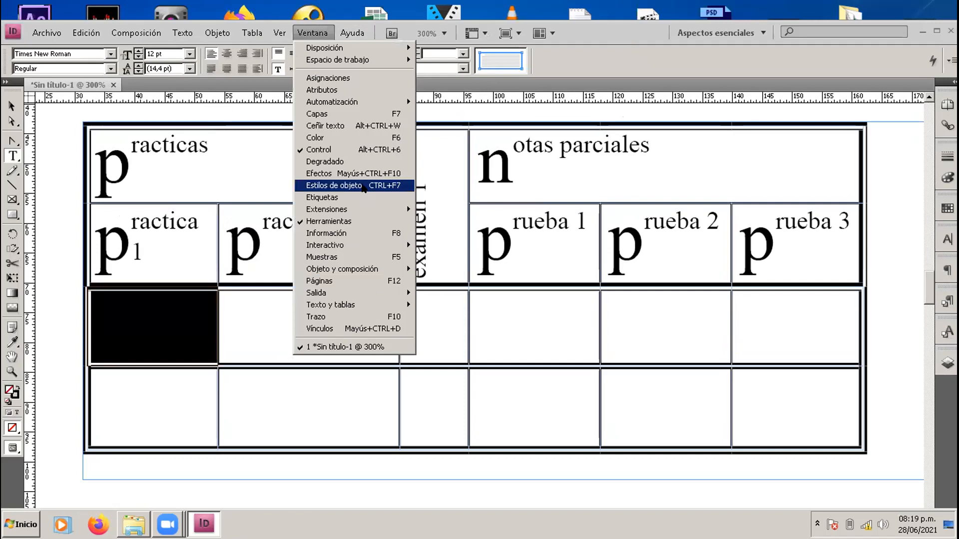
{"action": "left_click", "coordinate": [358, 182]}
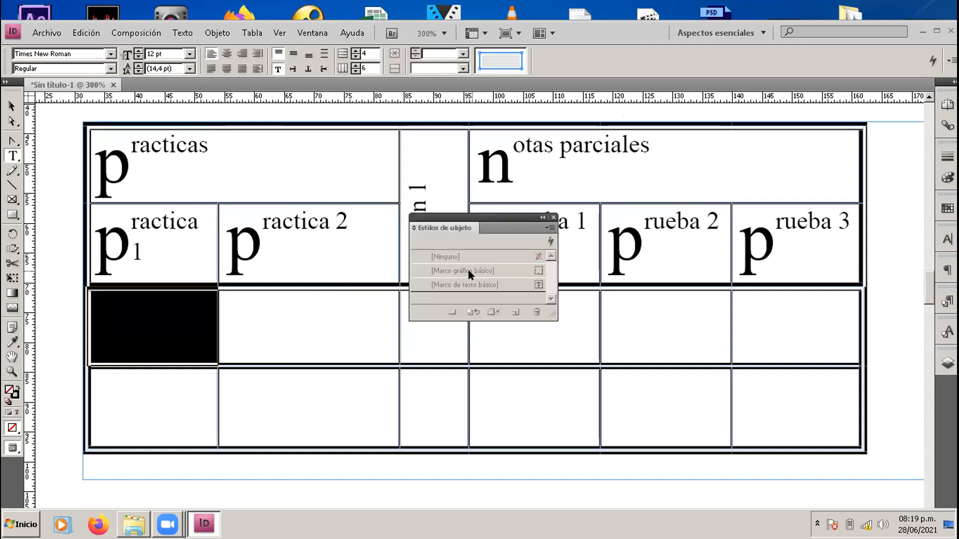
{"action": "left_click", "coordinate": [202, 220]}
{"action": "left_click_drag", "start_coordinate": [201, 220], "coordinate": [80, 243]}
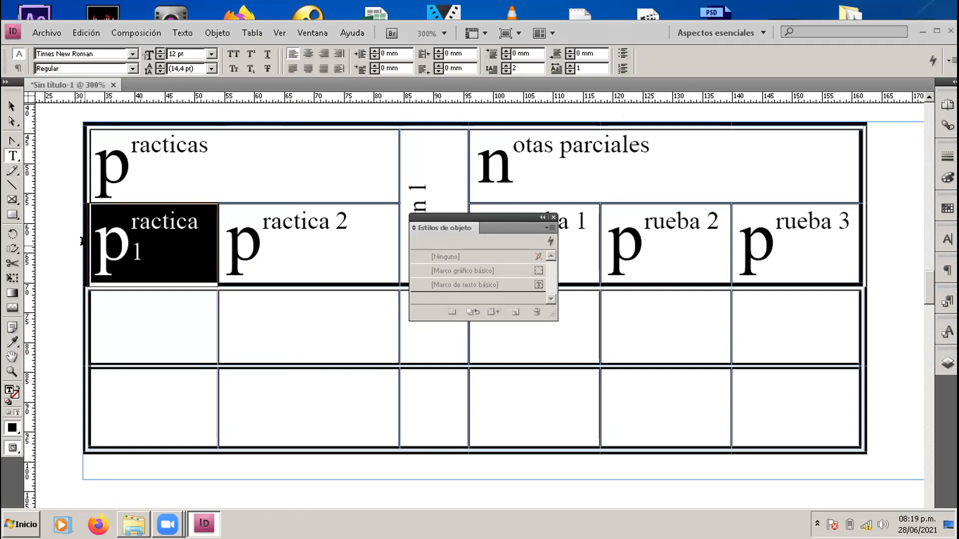
{"action": "left_click", "coordinate": [553, 218]}
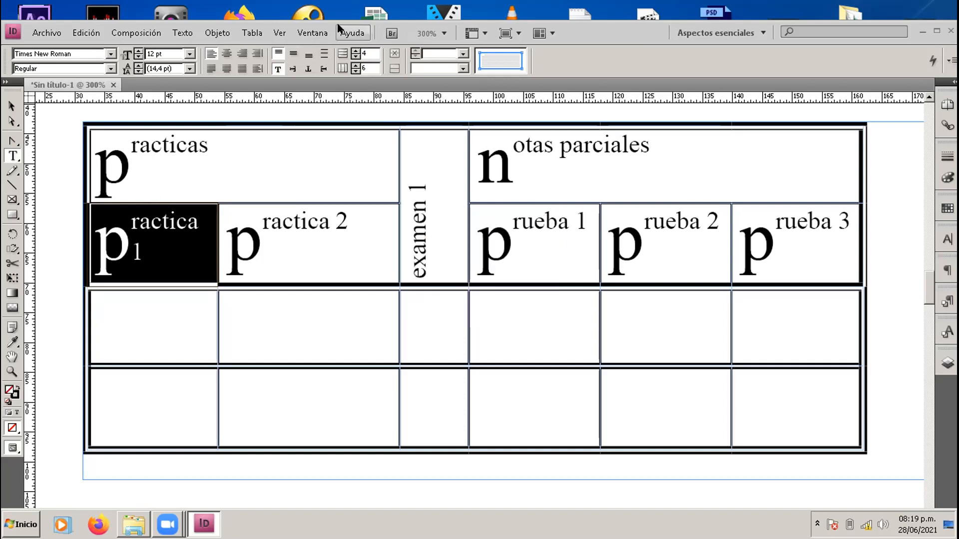
Step: Reopen the object styles and examine the style options available for the selected practica 1 cell
{"action": "left_click", "coordinate": [312, 32]}
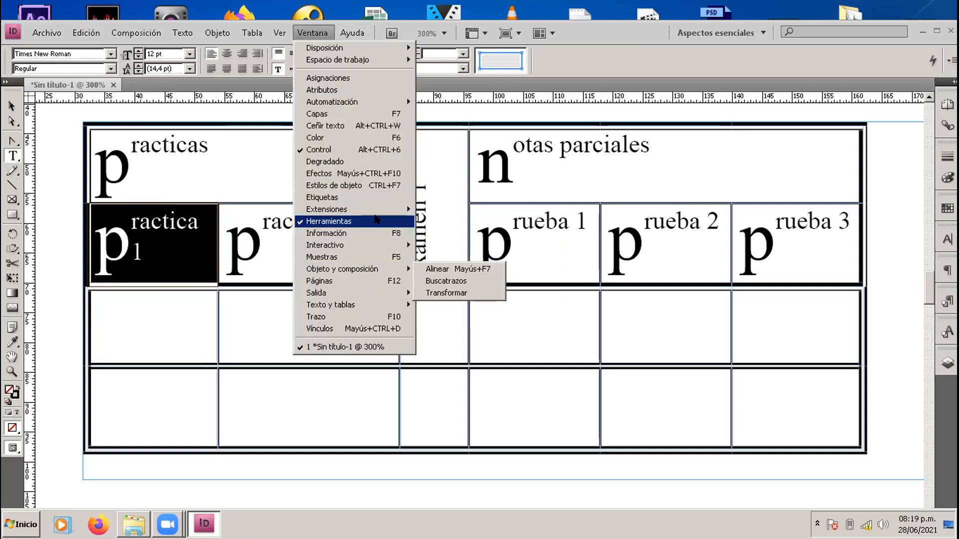
{"action": "mouse_move", "coordinate": [381, 217]}
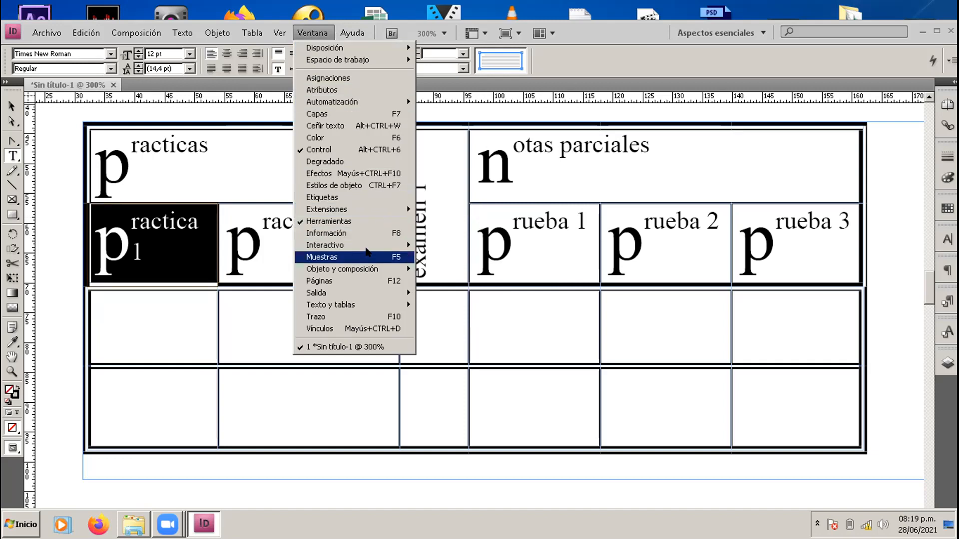
{"action": "mouse_move", "coordinate": [368, 246]}
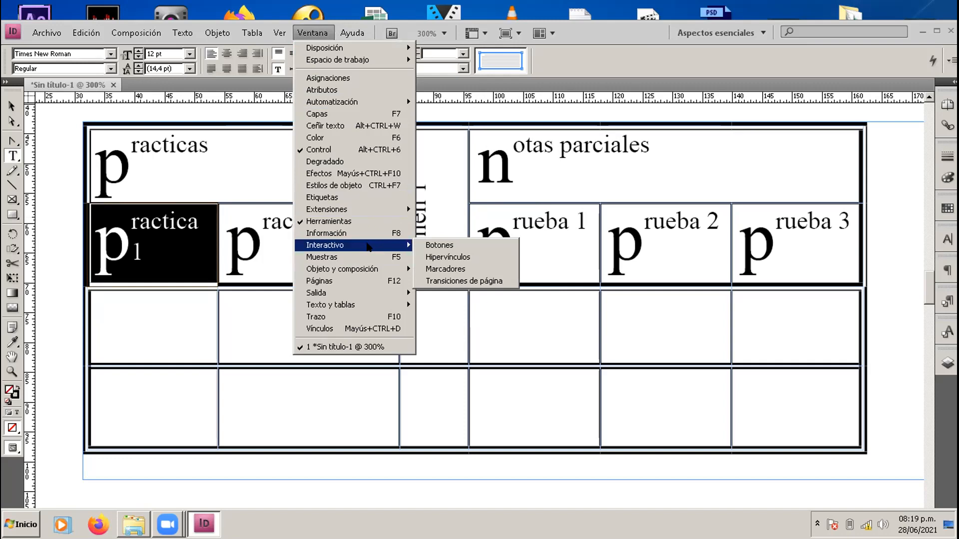
{"action": "left_click", "coordinate": [374, 186]}
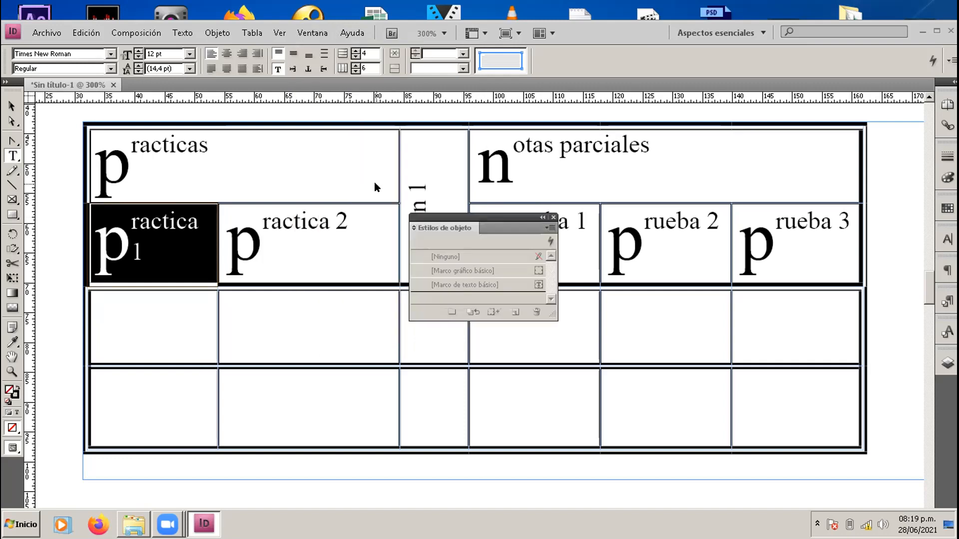
{"action": "left_click", "coordinate": [548, 229]}
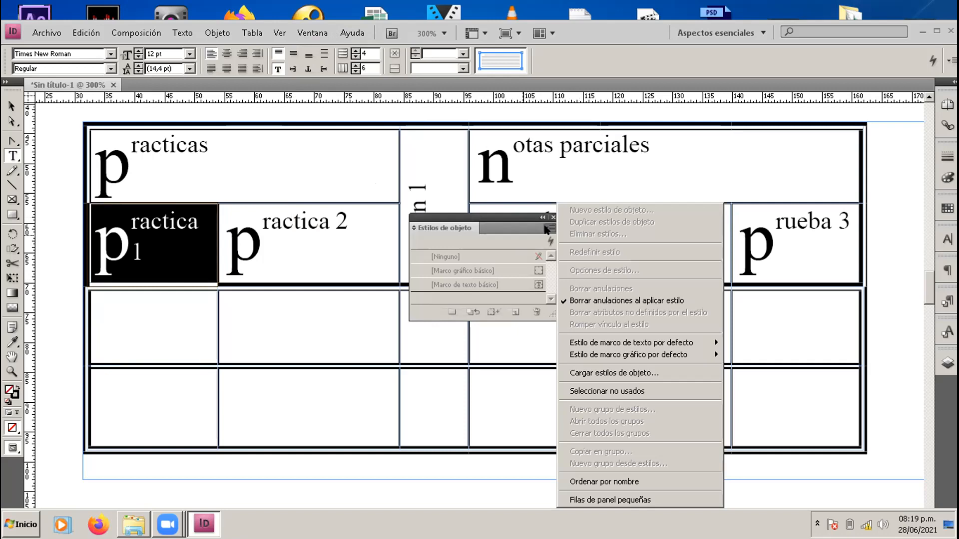
{"action": "double_click", "coordinate": [499, 218]}
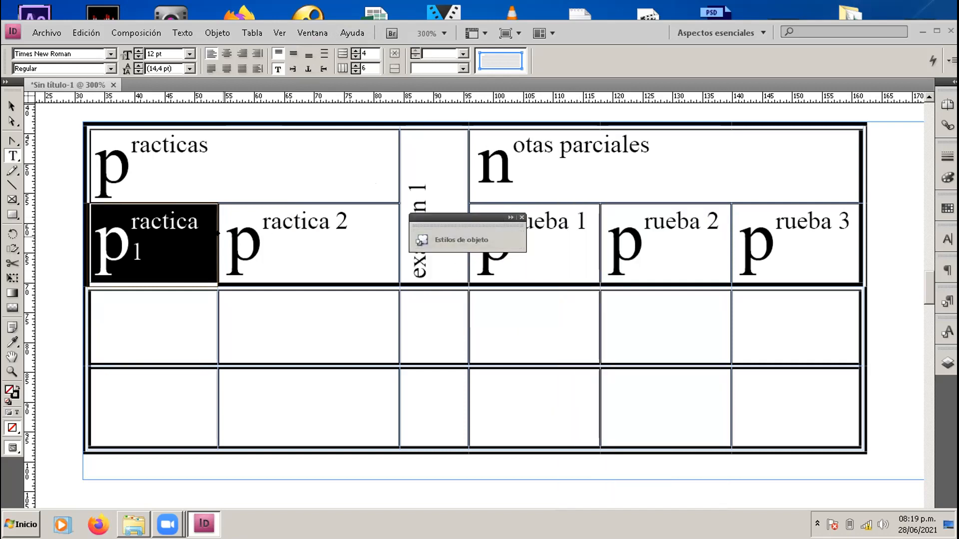
{"action": "left_click", "coordinate": [447, 243]}
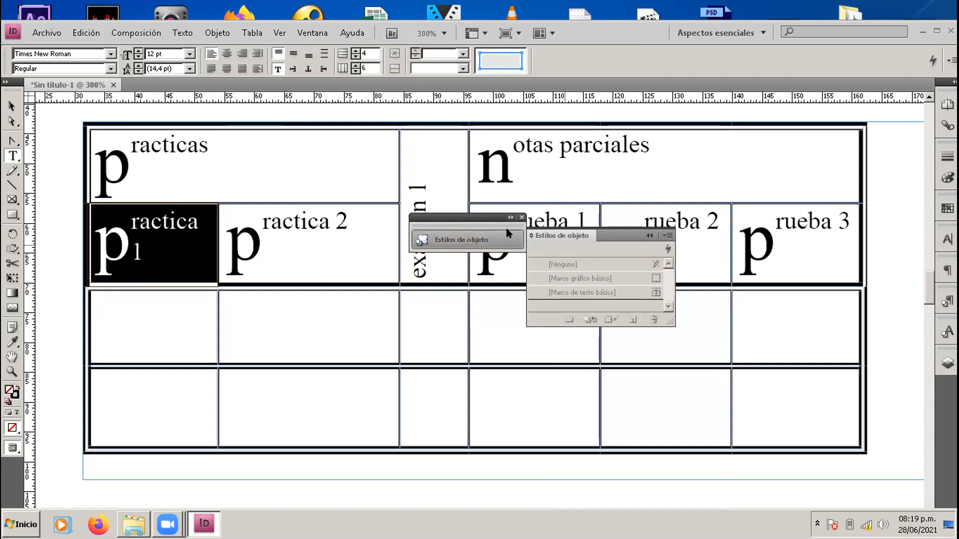
Step: Reopen Estilos de objeto, dock it with the collapsed palettes and expand it
{"action": "left_click", "coordinate": [521, 217]}
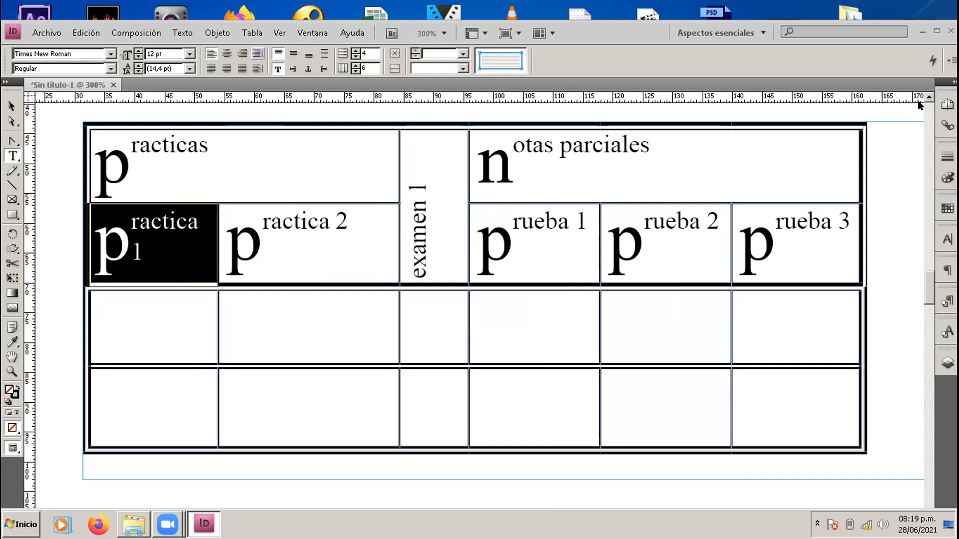
{"action": "left_click", "coordinate": [311, 33]}
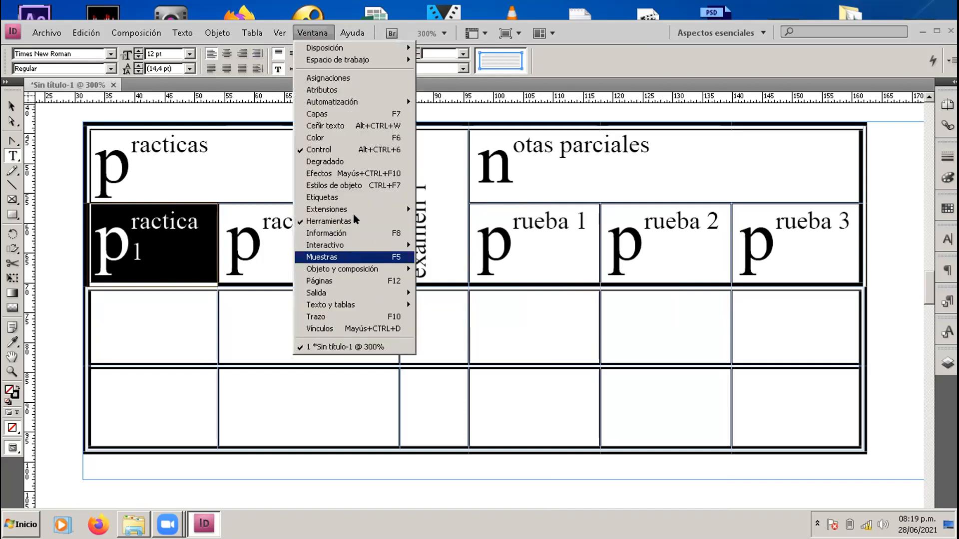
{"action": "left_click", "coordinate": [356, 186]}
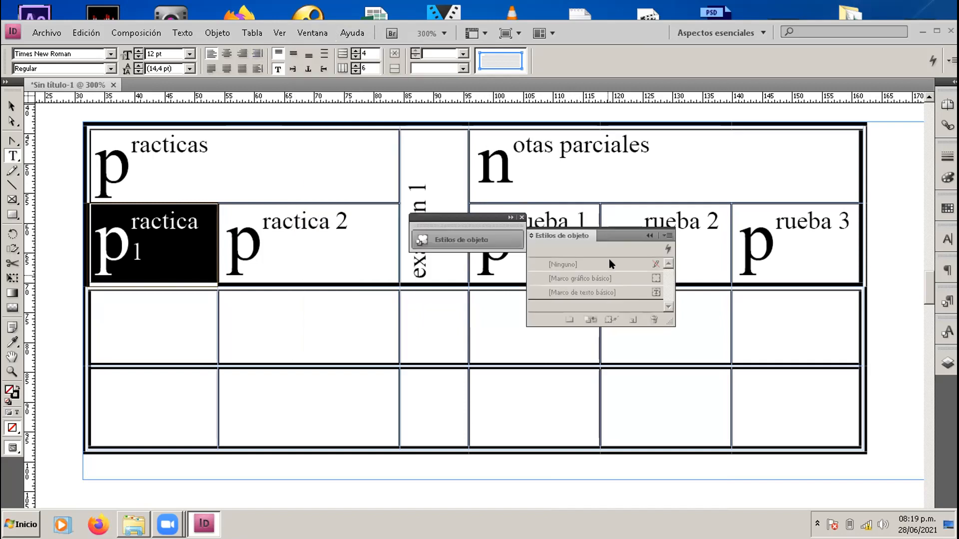
{"action": "left_click_drag", "start_coordinate": [613, 236], "coordinate": [948, 394]}
{"action": "left_click", "coordinate": [942, 395]}
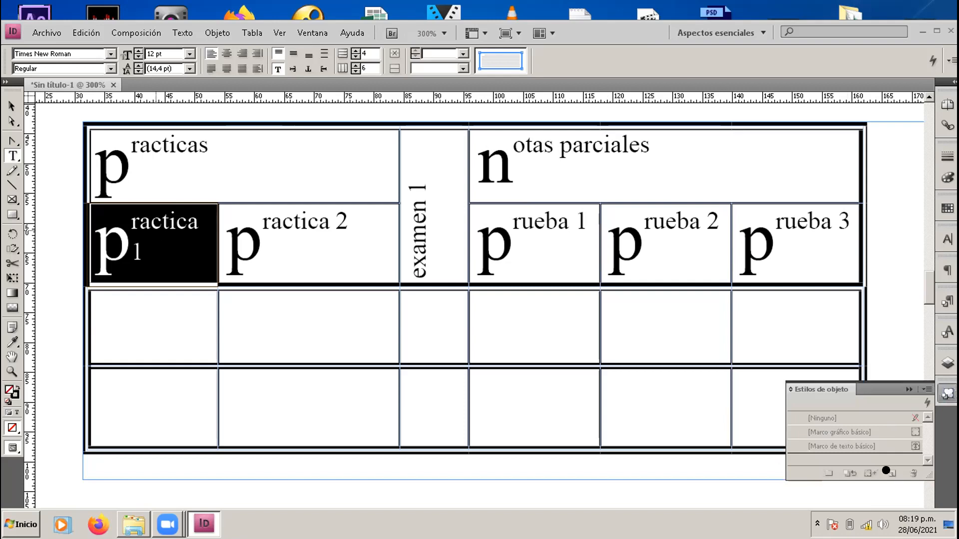
Step: Select the text frame that contains the grades table as an object
{"action": "key", "text": "Escape"}
{"action": "left_click", "coordinate": [182, 128]}
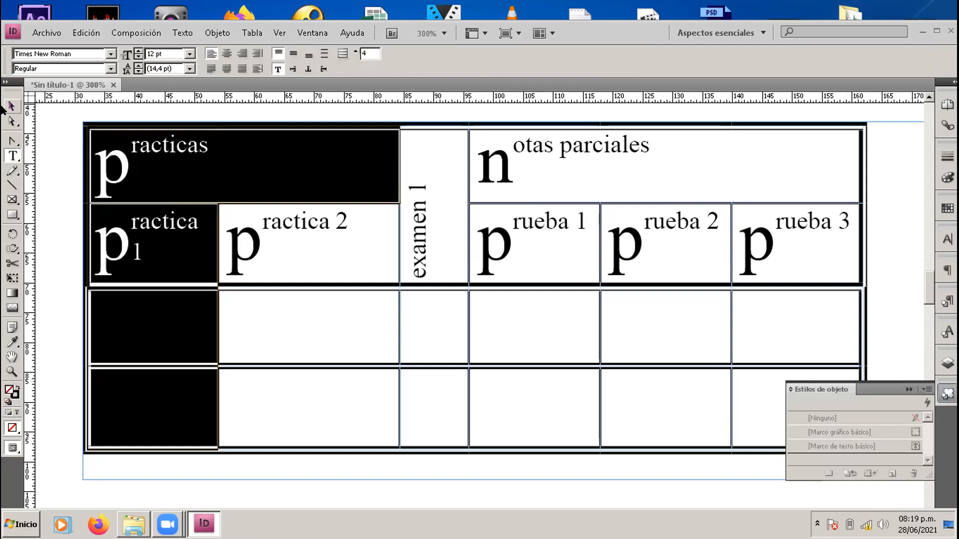
{"action": "left_click", "coordinate": [12, 106]}
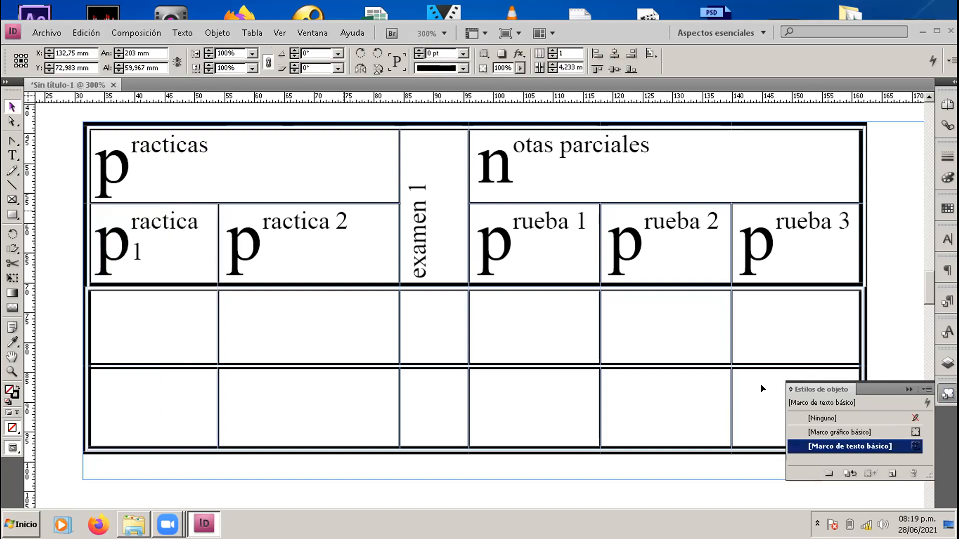
Step: Try the [Ninguno] and [Marco gráfico básico] object styles on the grades table's frame, returning to [Marco de texto básico]
{"action": "scroll", "coordinate": [363, 256], "scroll_direction": "up", "scroll_amount": 1}
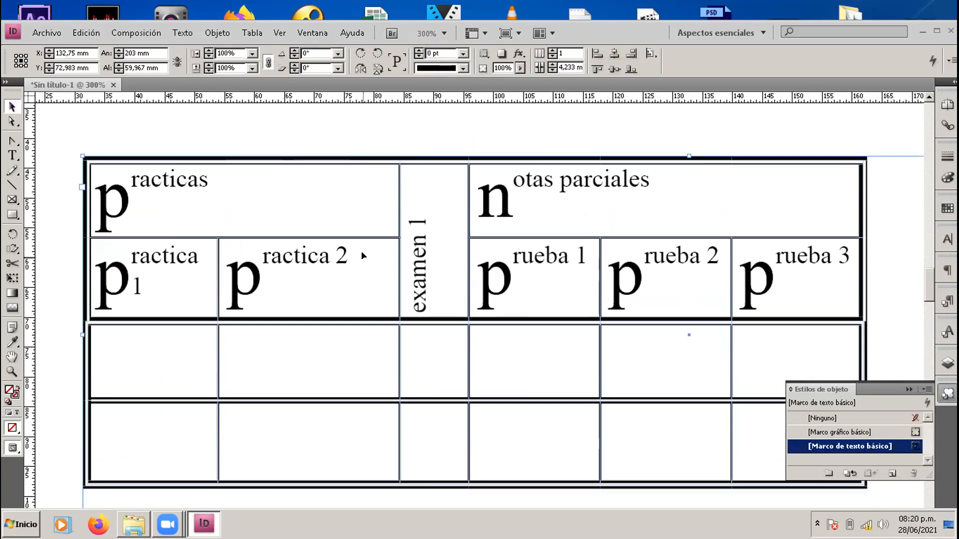
{"action": "scroll", "coordinate": [363, 255], "scroll_direction": "down", "scroll_amount": 2}
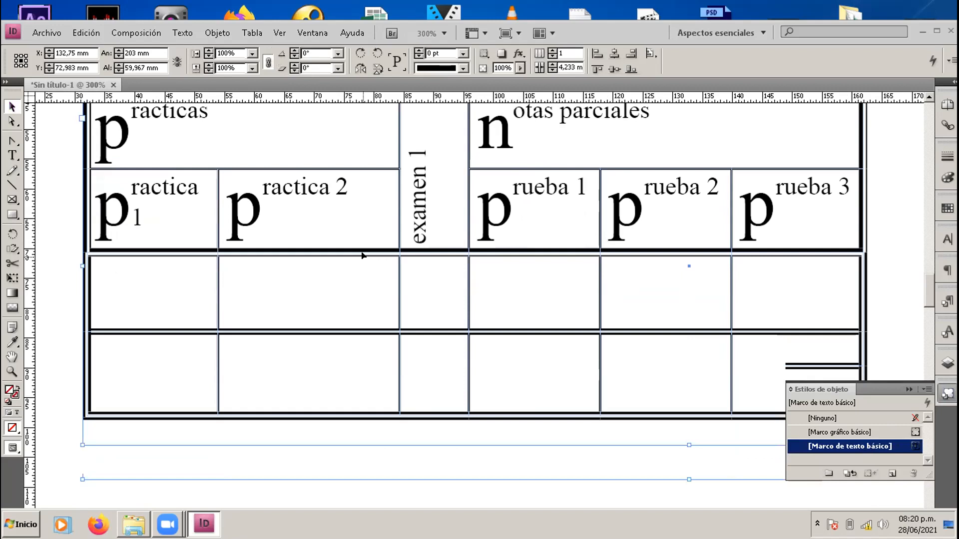
{"action": "scroll", "coordinate": [363, 256], "scroll_direction": "up", "scroll_amount": 3}
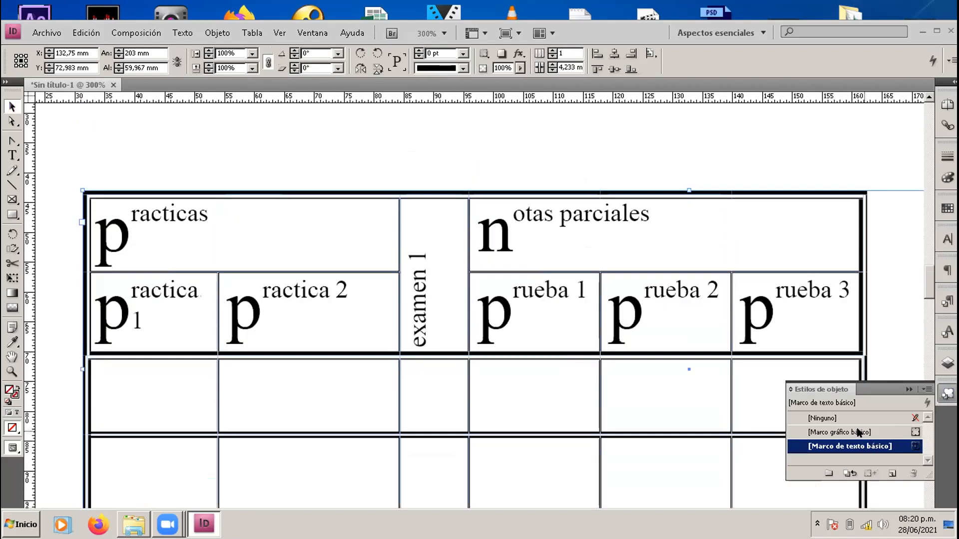
{"action": "left_click", "coordinate": [857, 432]}
{"action": "left_click", "coordinate": [826, 418]}
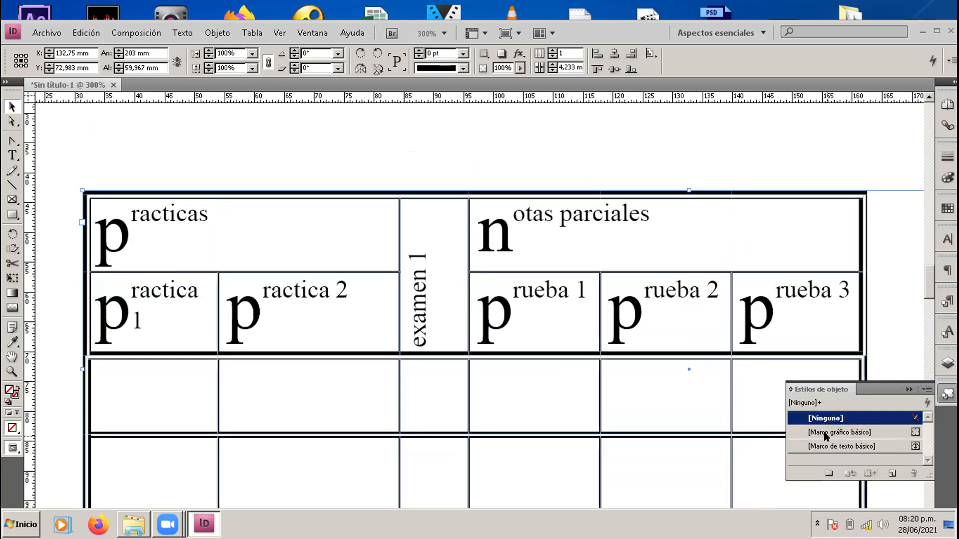
{"action": "left_click", "coordinate": [826, 434]}
{"action": "left_click", "coordinate": [835, 447]}
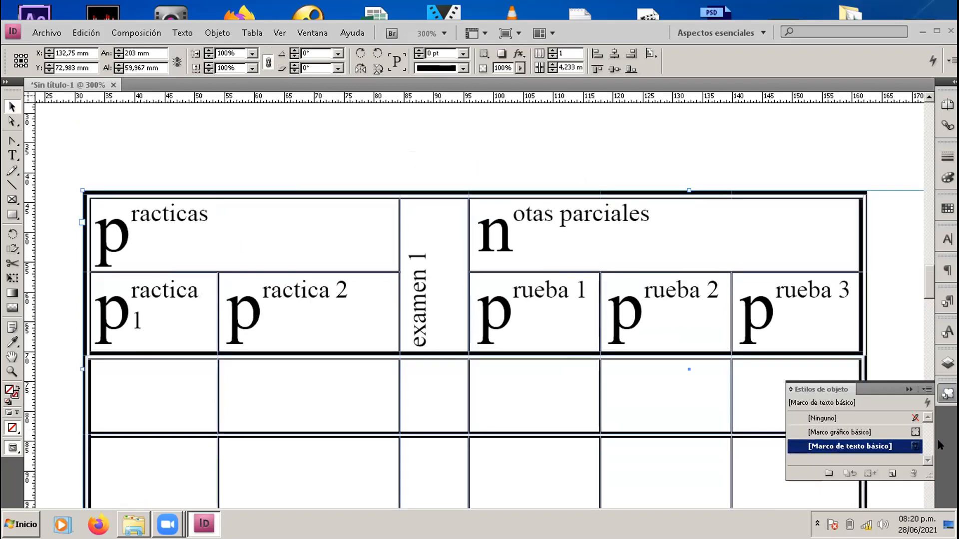
{"action": "left_click", "coordinate": [897, 433]}
{"action": "left_click", "coordinate": [879, 418]}
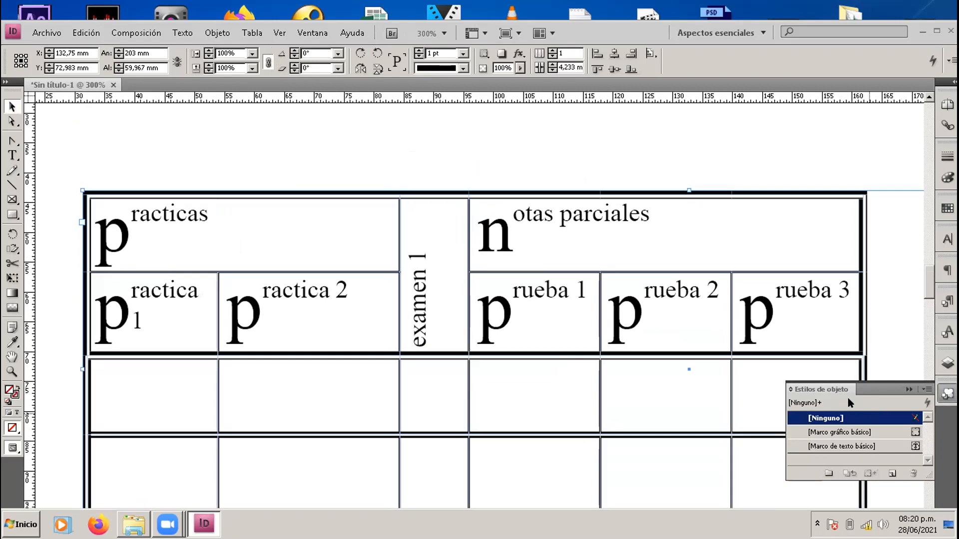
{"action": "left_click", "coordinate": [853, 433]}
{"action": "left_click", "coordinate": [853, 446]}
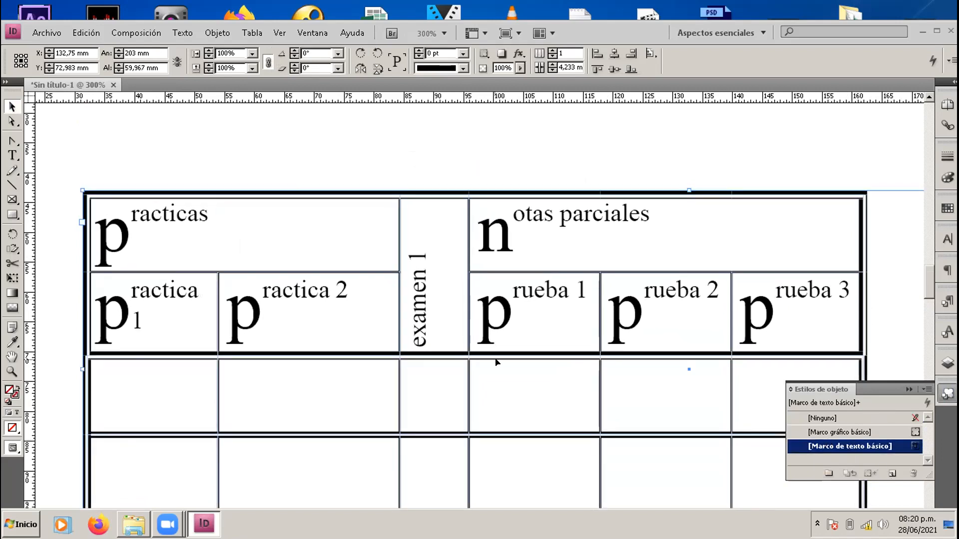
Step: Create a new object style from the grades table's frame and collapse the object styles list
{"action": "scroll", "coordinate": [615, 362], "scroll_direction": "down", "scroll_amount": 1}
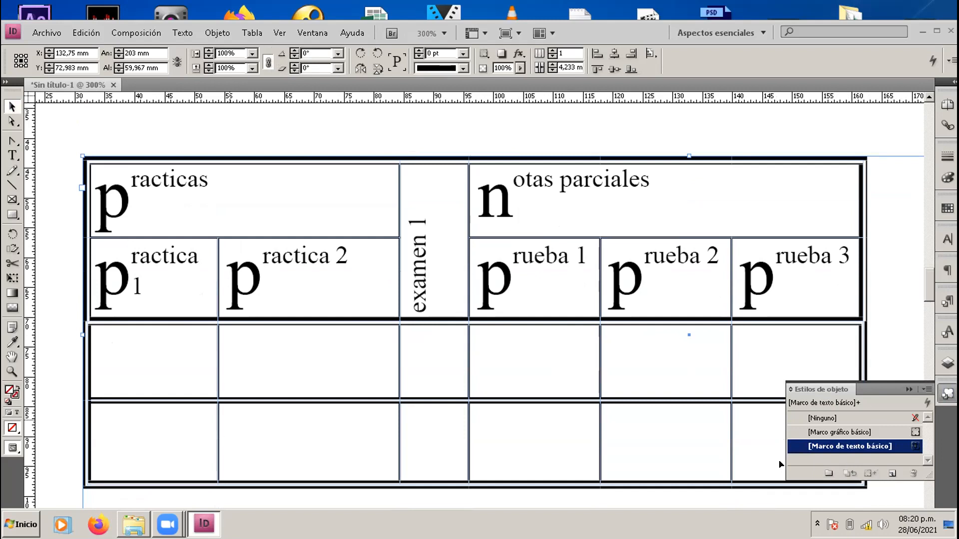
{"action": "left_click", "coordinate": [891, 473]}
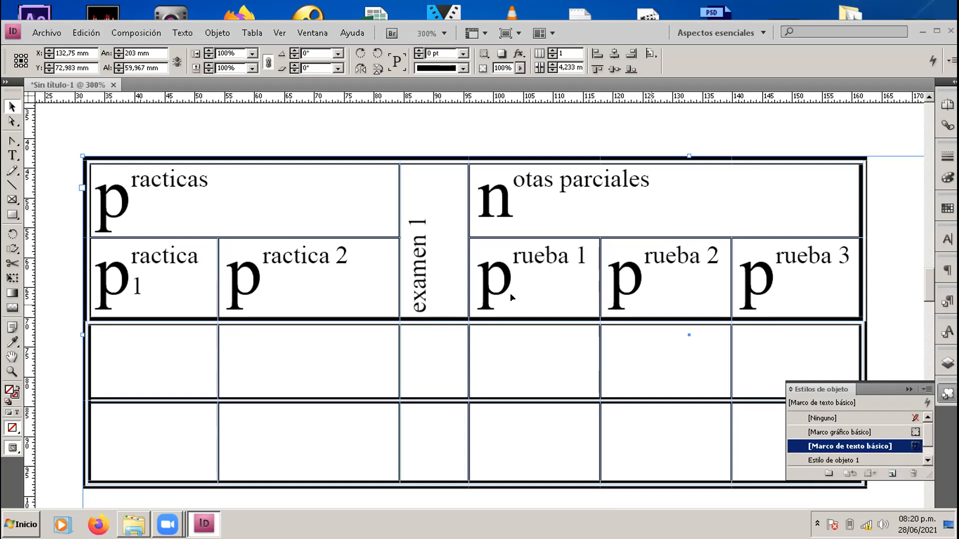
{"action": "left_click", "coordinate": [908, 390]}
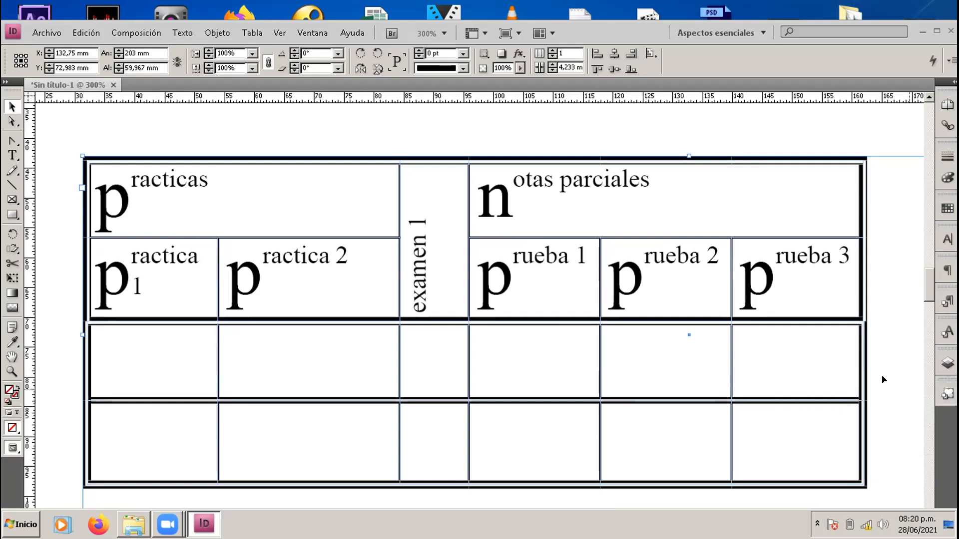
{"action": "scroll", "coordinate": [559, 321], "scroll_direction": "down", "scroll_amount": 5}
{"action": "scroll", "coordinate": [559, 321], "scroll_direction": "up", "scroll_amount": 2}
{"action": "scroll", "coordinate": [558, 321], "scroll_direction": "down", "scroll_amount": 4}
{"action": "scroll", "coordinate": [558, 321], "scroll_direction": "up", "scroll_amount": 6}
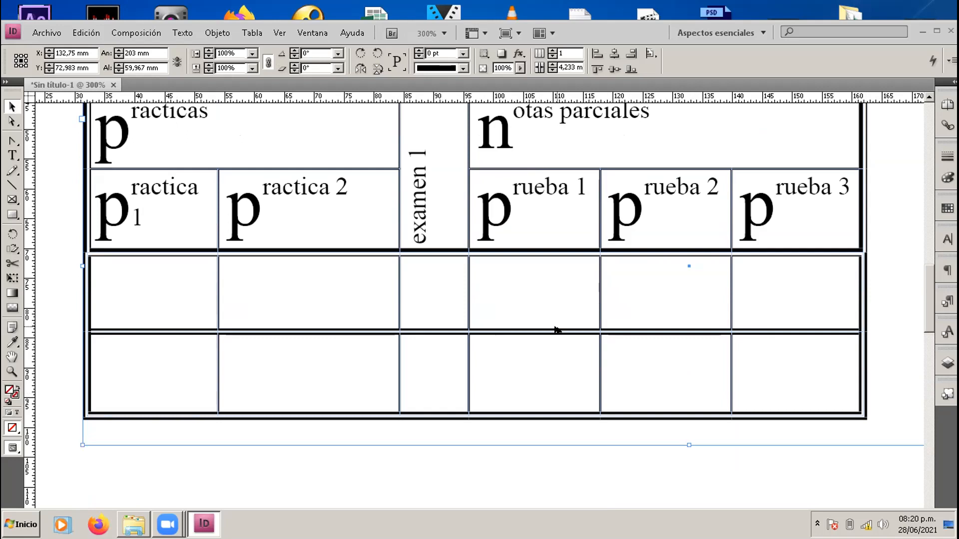
Step: Draw a text frame about 137.75 mm wide and 75.25 mm high in the empty area below the grades table
{"action": "scroll", "coordinate": [556, 330], "scroll_direction": "down", "scroll_amount": 2}
{"action": "scroll", "coordinate": [556, 323], "scroll_direction": "down", "scroll_amount": 1}
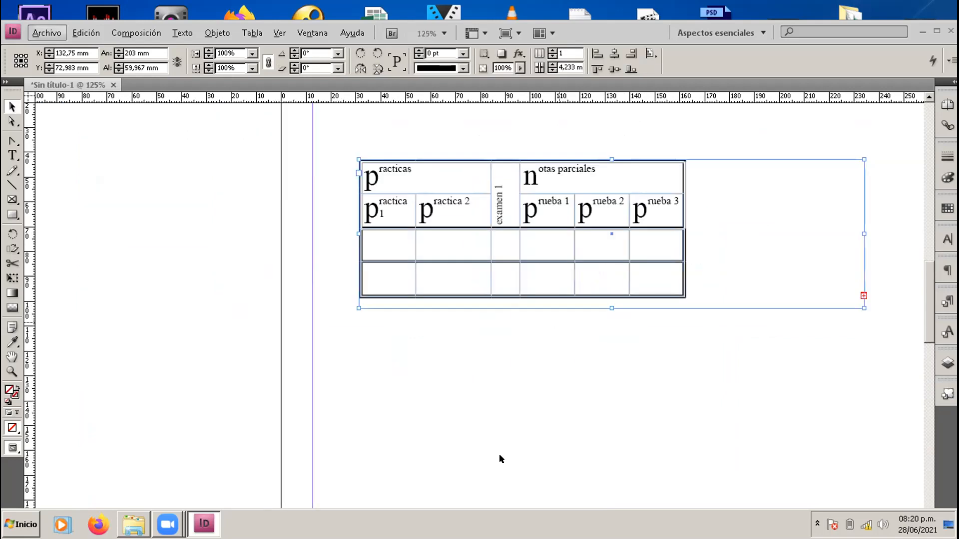
{"action": "scroll", "coordinate": [487, 379], "scroll_direction": "down", "scroll_amount": 1}
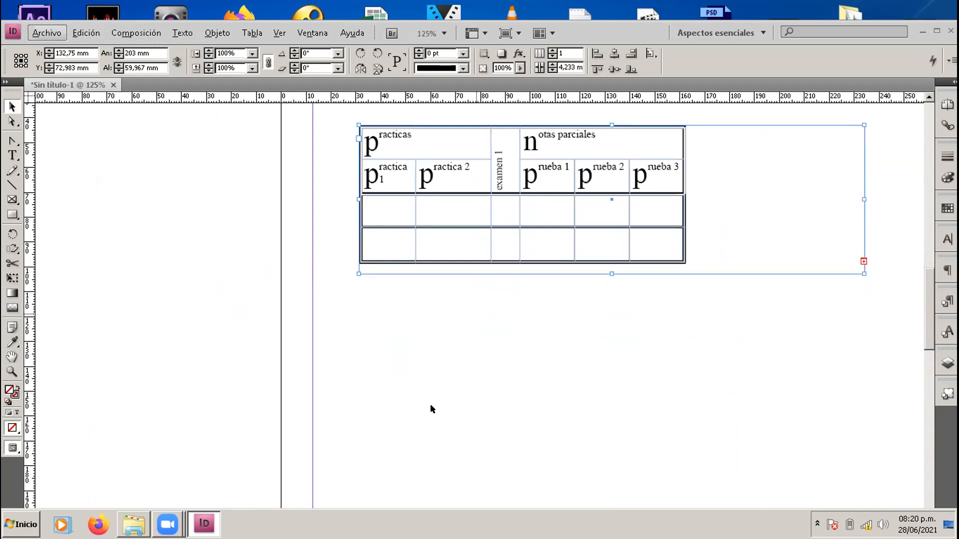
{"action": "left_click", "coordinate": [534, 353]}
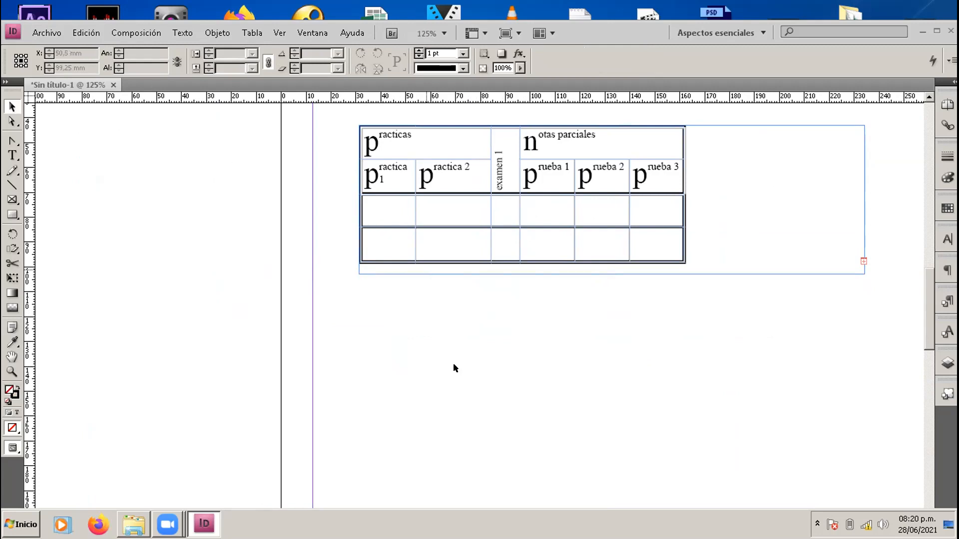
{"action": "left_click", "coordinate": [120, 32]}
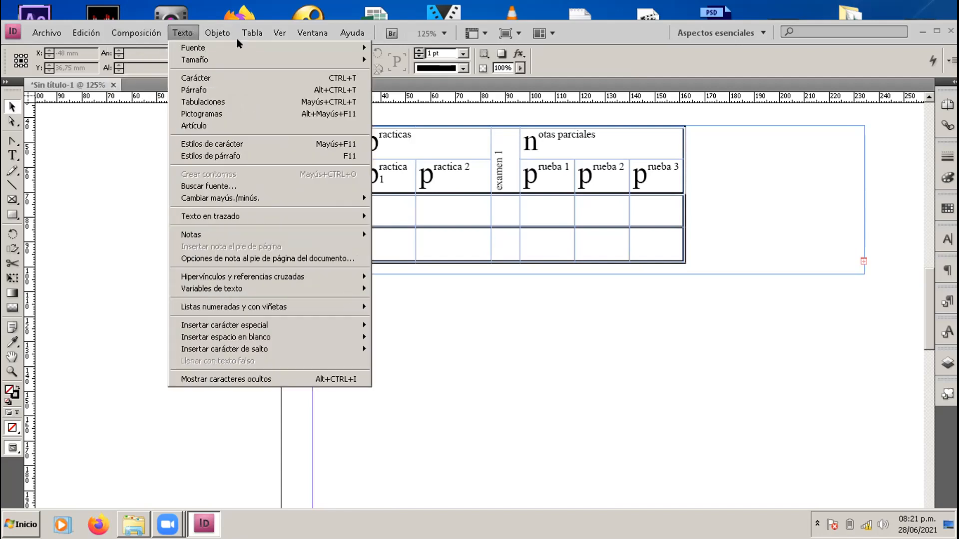
{"action": "left_click", "coordinate": [254, 33]}
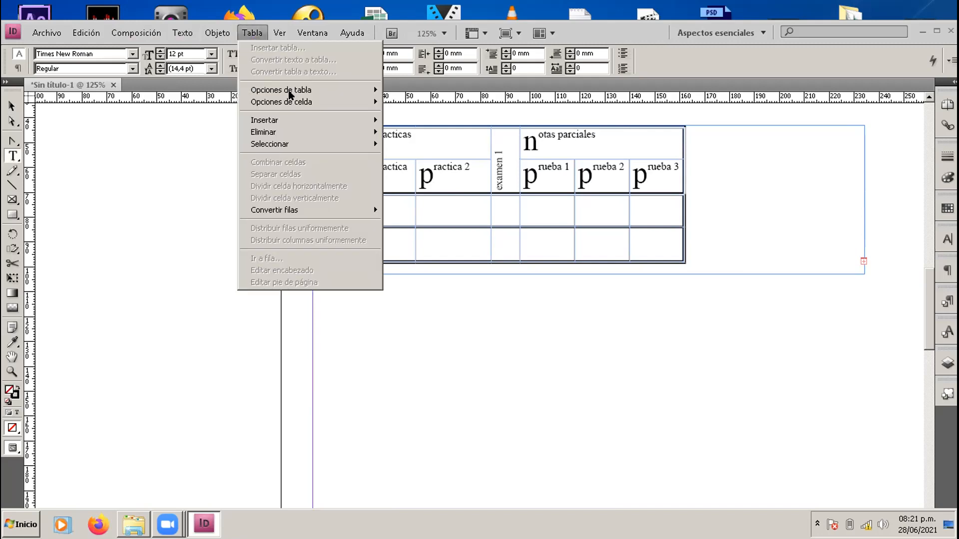
{"action": "left_click", "coordinate": [443, 365]}
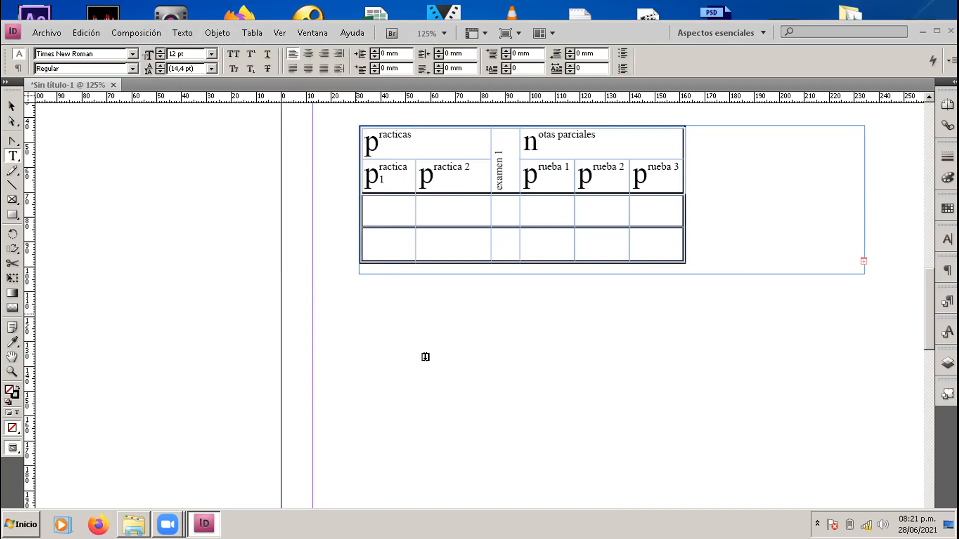
{"action": "left_click_drag", "start_coordinate": [365, 317], "coordinate": [709, 503]}
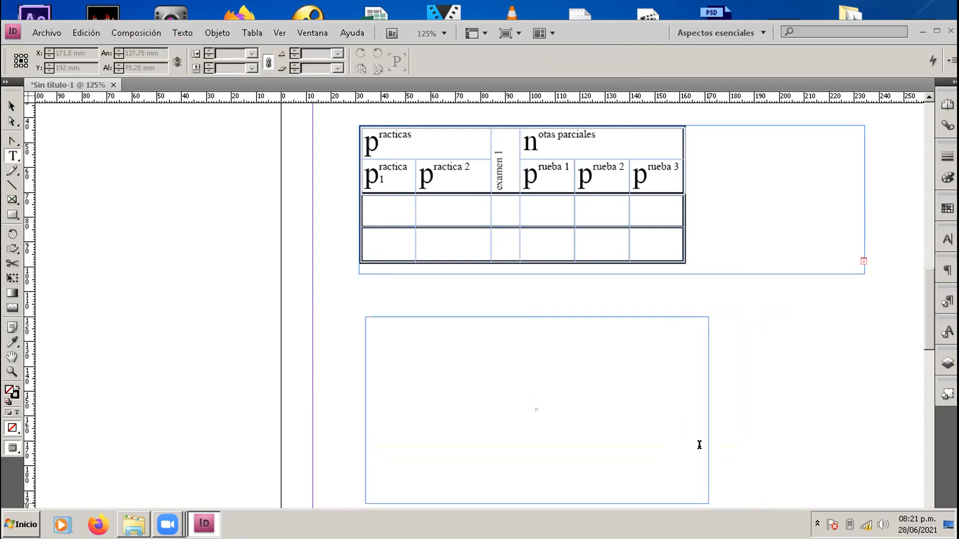
{"action": "mouse_move", "coordinate": [927, 327]}
{"action": "left_mouse_down"}
{"action": "mouse_move", "coordinate": [929, 348]}
{"action": "mouse_move", "coordinate": [928, 333]}
{"action": "left_mouse_up"}
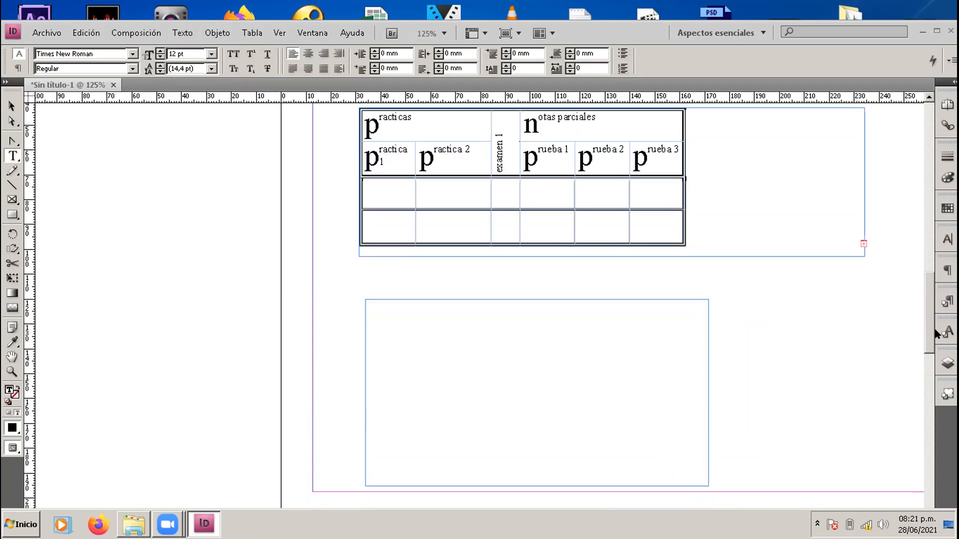
Step: Insert a [Tabla básica] table with 4 body rows and 6 columns into the new text frame
{"action": "left_click", "coordinate": [252, 33]}
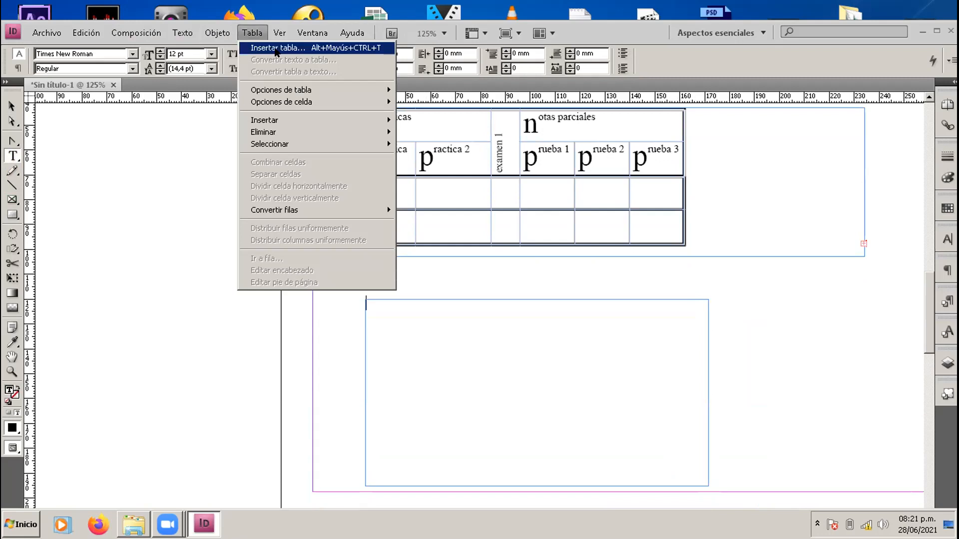
{"action": "key", "text": "Return"}
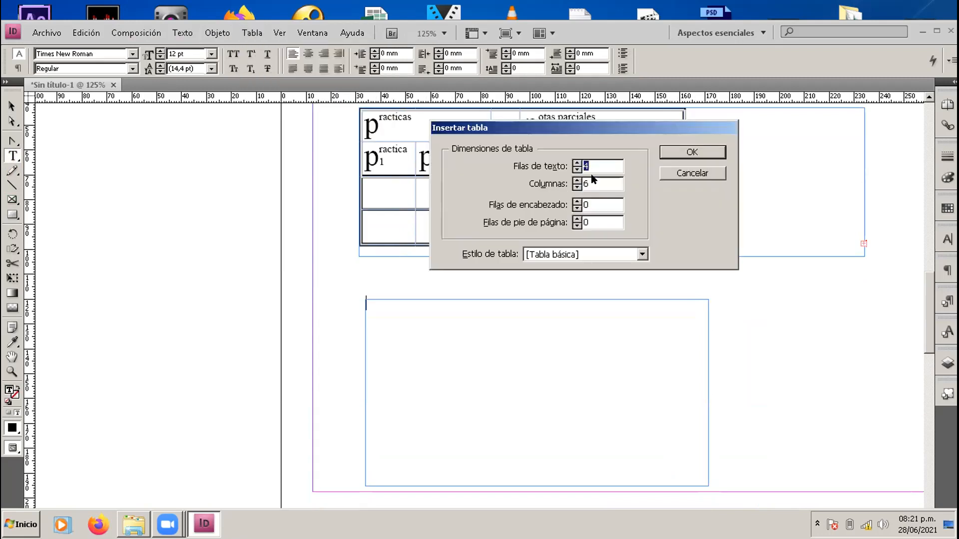
{"action": "left_click", "coordinate": [684, 152]}
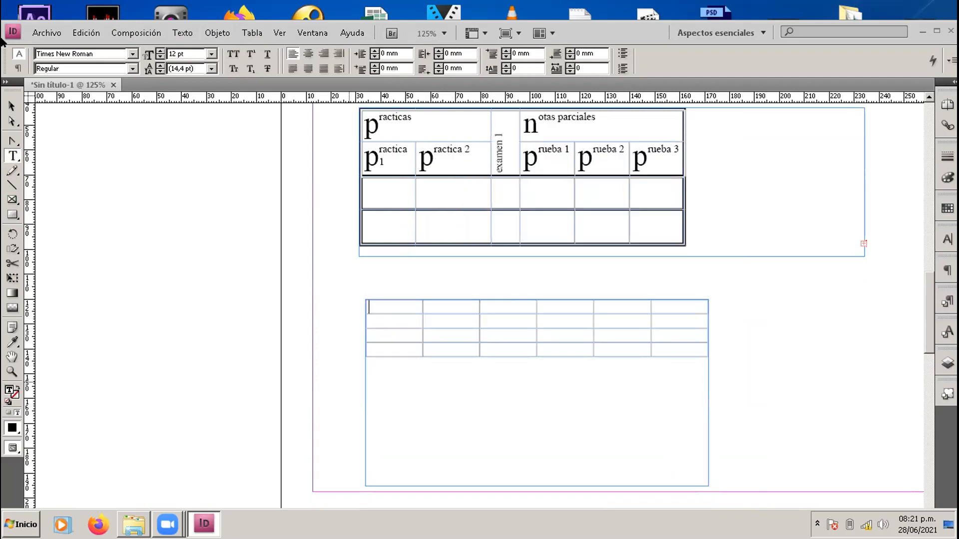
Step: Apply the object style Estilo de objeto 1 to the frame of the new empty table
{"action": "left_click", "coordinate": [12, 106]}
{"action": "left_click", "coordinate": [349, 271]}
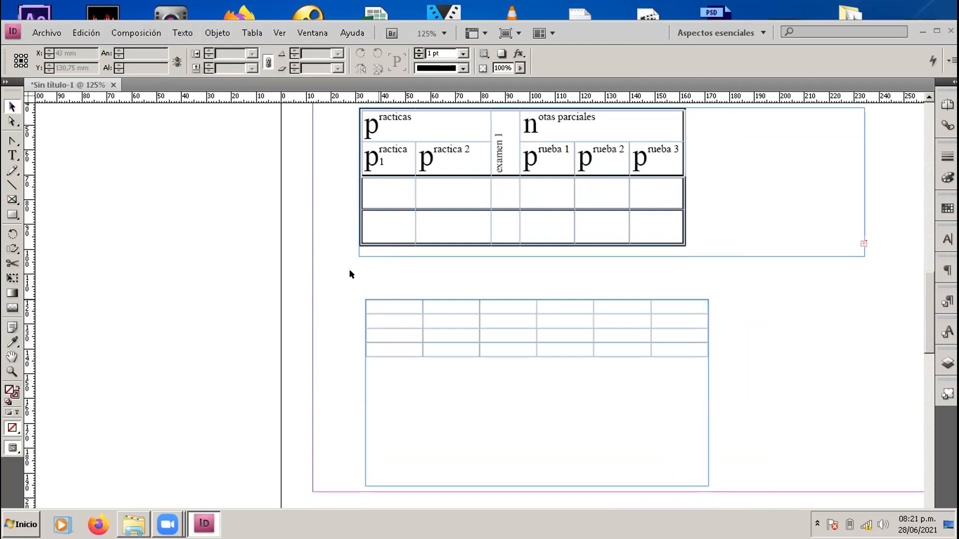
{"action": "left_click", "coordinate": [480, 340]}
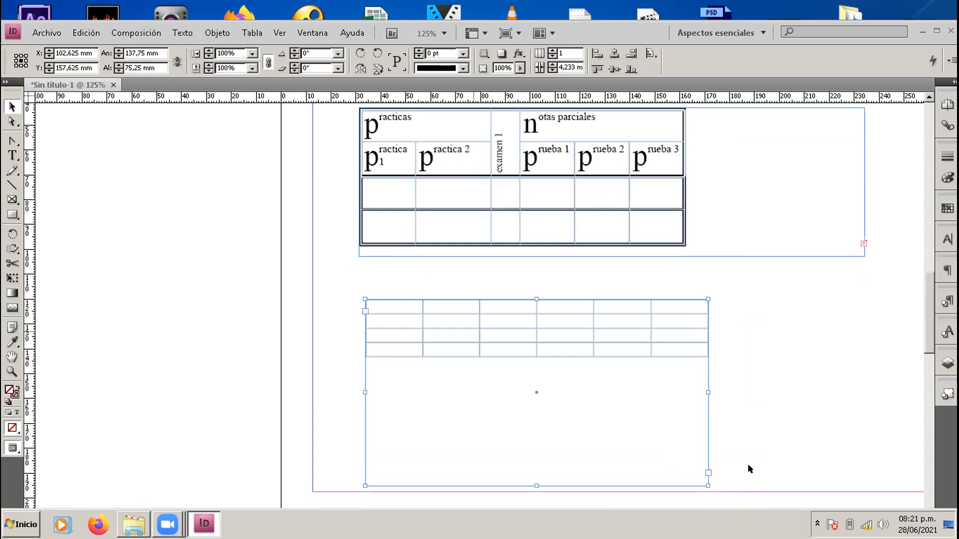
{"action": "left_click", "coordinate": [945, 393]}
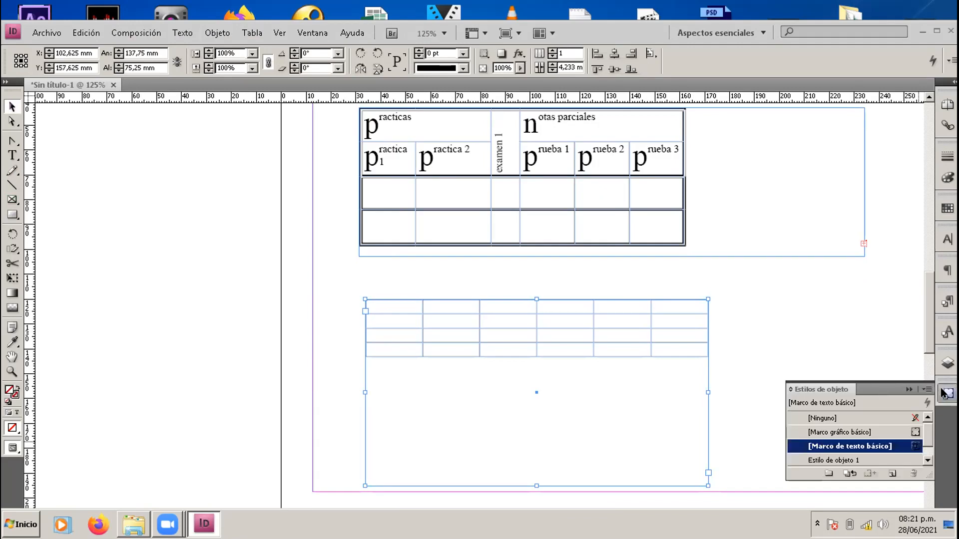
{"action": "left_click", "coordinate": [847, 460]}
{"action": "left_click", "coordinate": [847, 460]}
{"action": "left_click", "coordinate": [848, 460]}
{"action": "left_click", "coordinate": [862, 445]}
{"action": "left_click", "coordinate": [859, 460]}
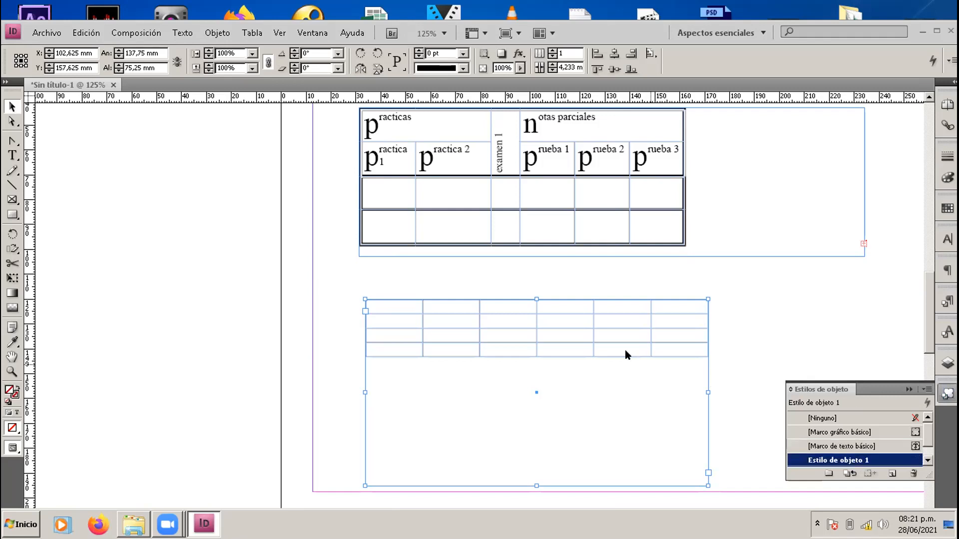
Step: Resize the new table's frame to about 156.25 mm wide and 73.75 mm high and activate the Type tool
{"action": "left_click", "coordinate": [442, 273]}
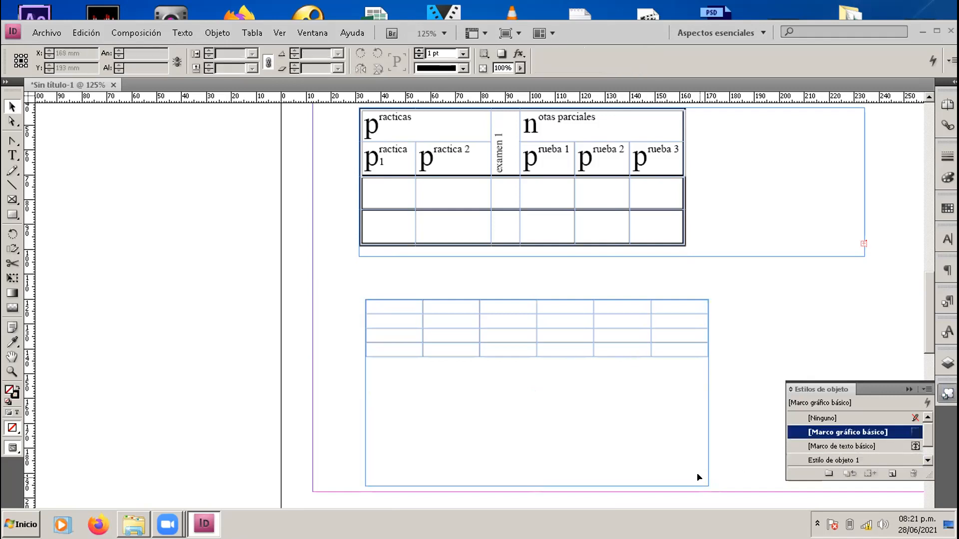
{"action": "left_click", "coordinate": [705, 480]}
{"action": "left_click_drag", "start_coordinate": [708, 484], "coordinate": [753, 481]}
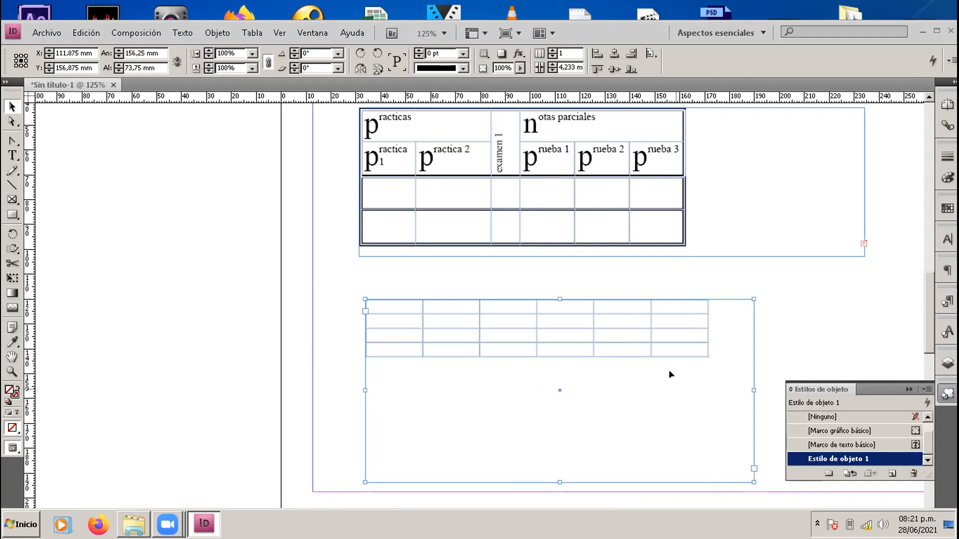
{"action": "left_click", "coordinate": [12, 155]}
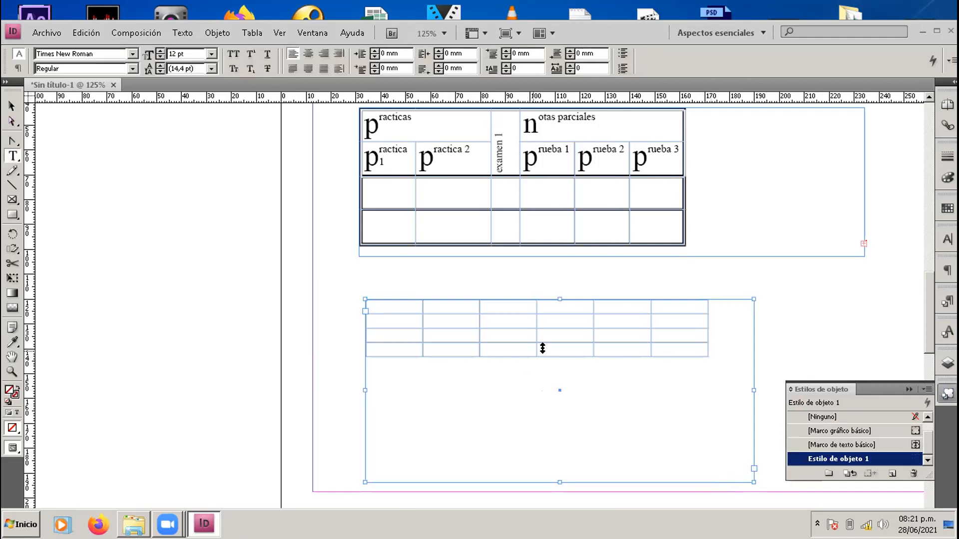
Step: Select all the cells of the new empty table, and return to its frame with the Selection tool
{"action": "left_click", "coordinate": [695, 342]}
{"action": "left_click", "coordinate": [564, 348]}
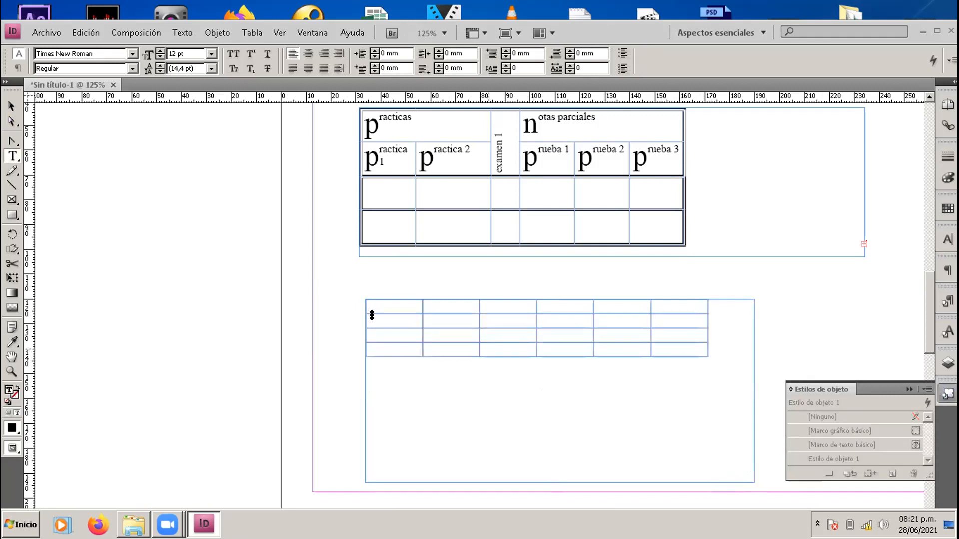
{"action": "left_click_drag", "start_coordinate": [391, 302], "coordinate": [684, 349]}
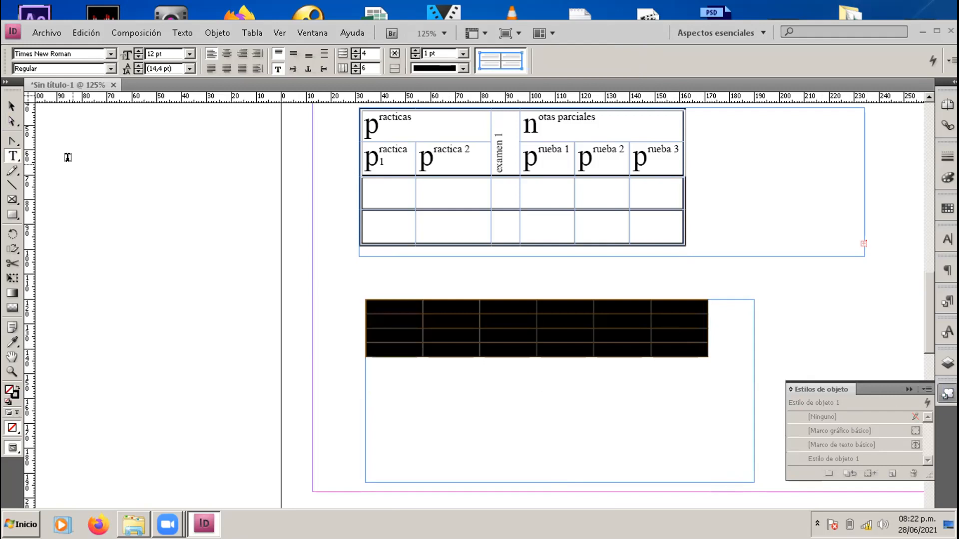
{"action": "left_click", "coordinate": [13, 106]}
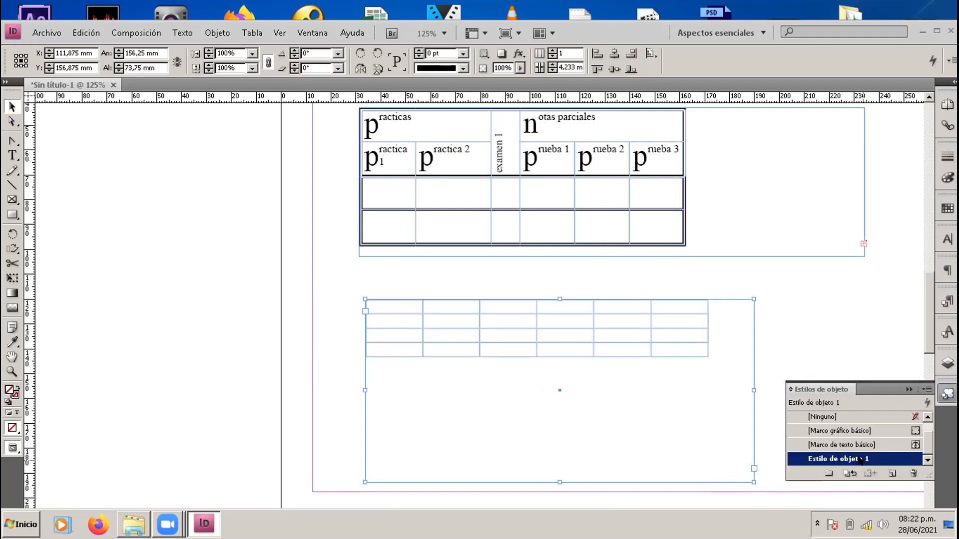
Step: Try alternating the object styles [Marco de texto básico] and Estilo de objeto 1 on the new table's frame
{"action": "left_click", "coordinate": [853, 443]}
{"action": "left_click", "coordinate": [853, 458]}
{"action": "left_click", "coordinate": [713, 242]}
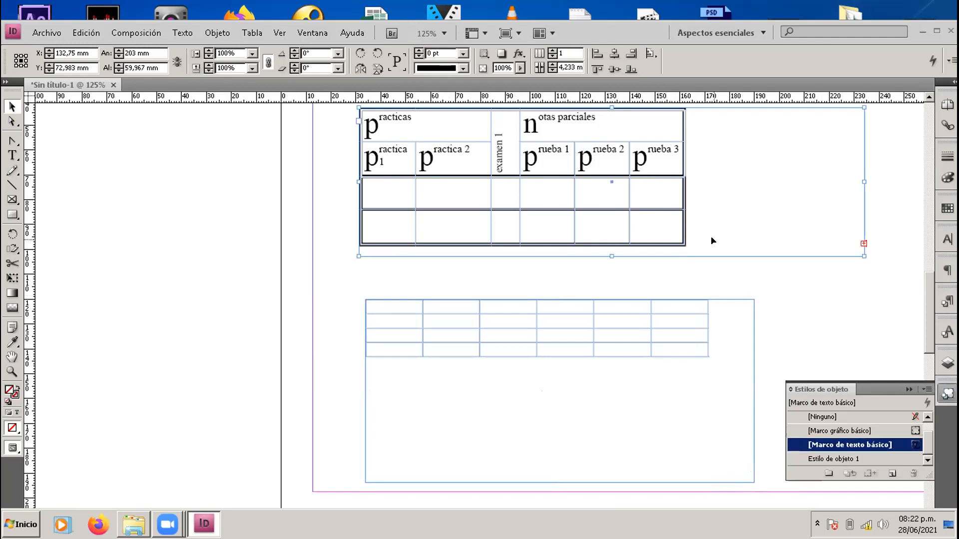
{"action": "left_click", "coordinate": [652, 333]}
{"action": "left_click", "coordinate": [830, 457]}
{"action": "left_click", "coordinate": [835, 444]}
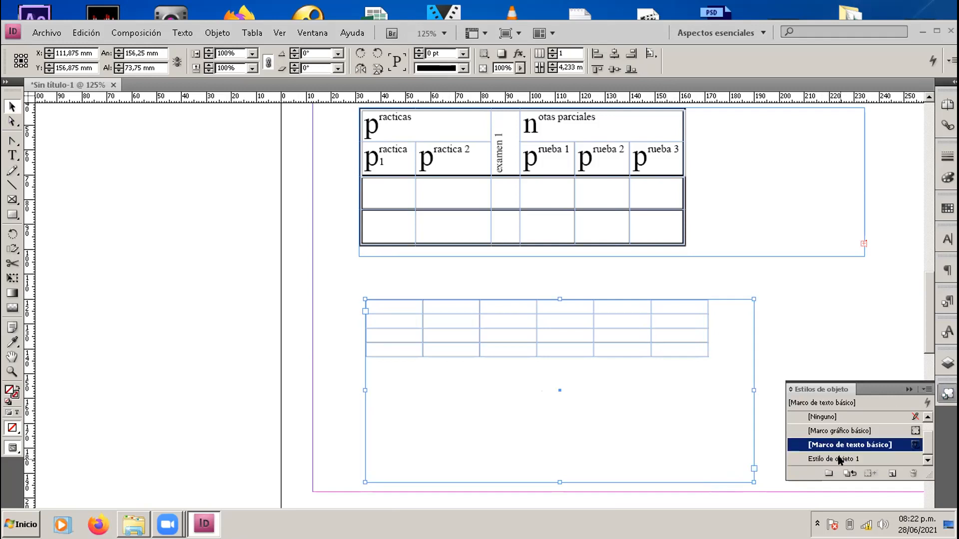
Step: Undo the last object style changes on the new table's frame and redo one of them
{"action": "key", "text": "ctrl+z"}
{"action": "key", "text": "ctrl+z"}
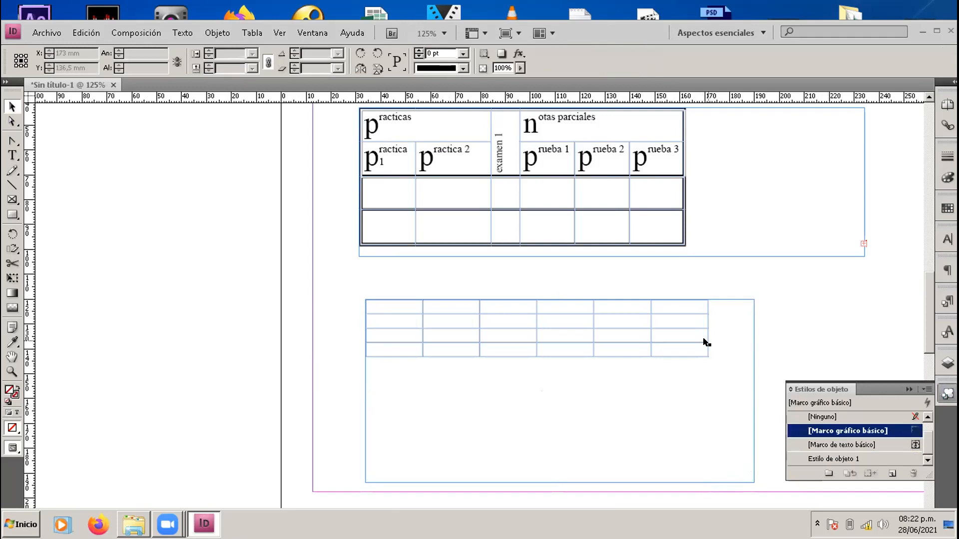
{"action": "key", "text": "ctrl+shift+z"}
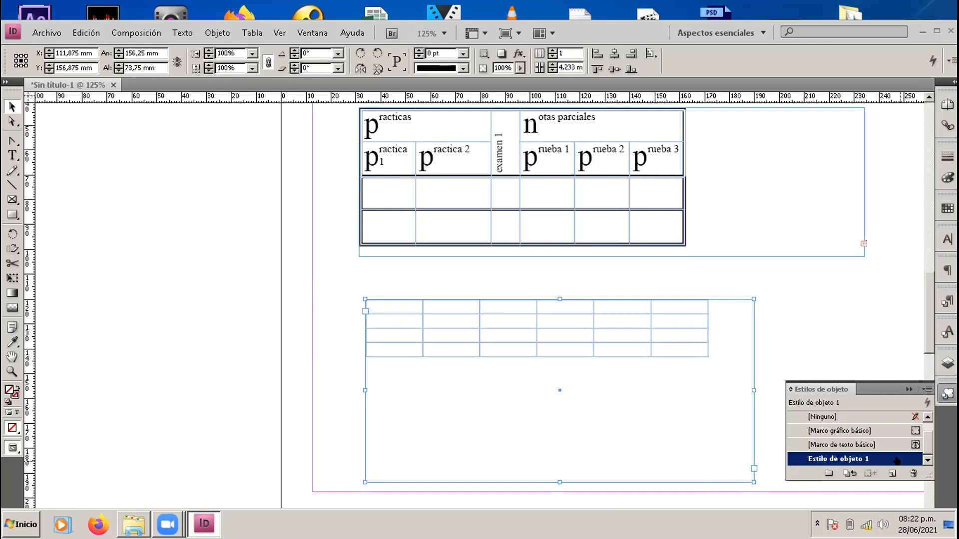
Step: Switch the new table's frame to [Marco de texto básico] and [Ninguno], and reapply the object style Estilo de objeto 1
{"action": "left_click", "coordinate": [884, 444]}
{"action": "left_click", "coordinate": [868, 420]}
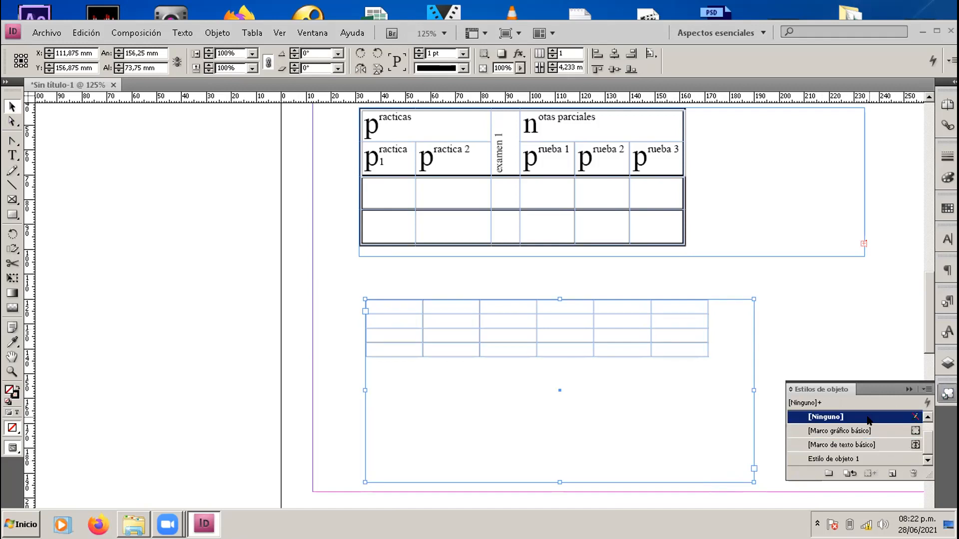
{"action": "left_click", "coordinate": [869, 457]}
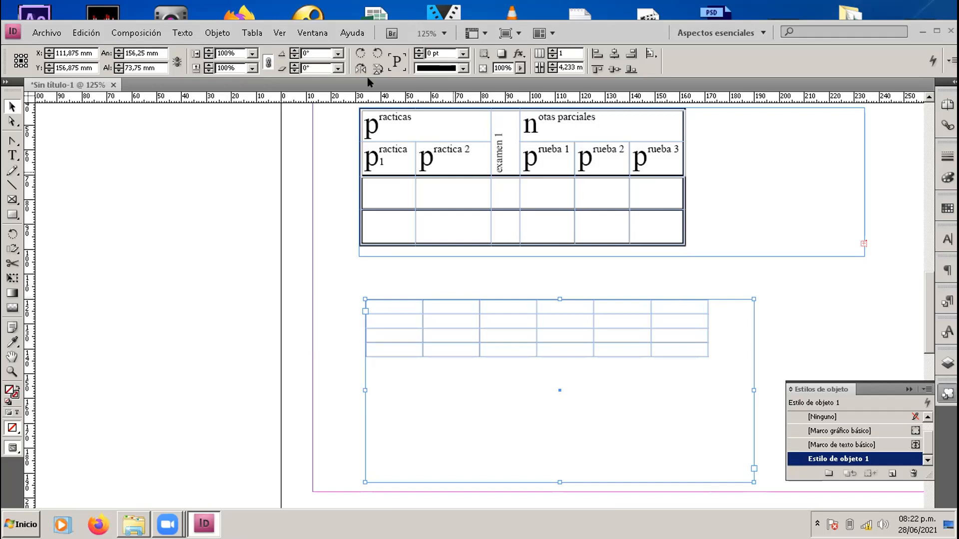
{"action": "left_click", "coordinate": [304, 40]}
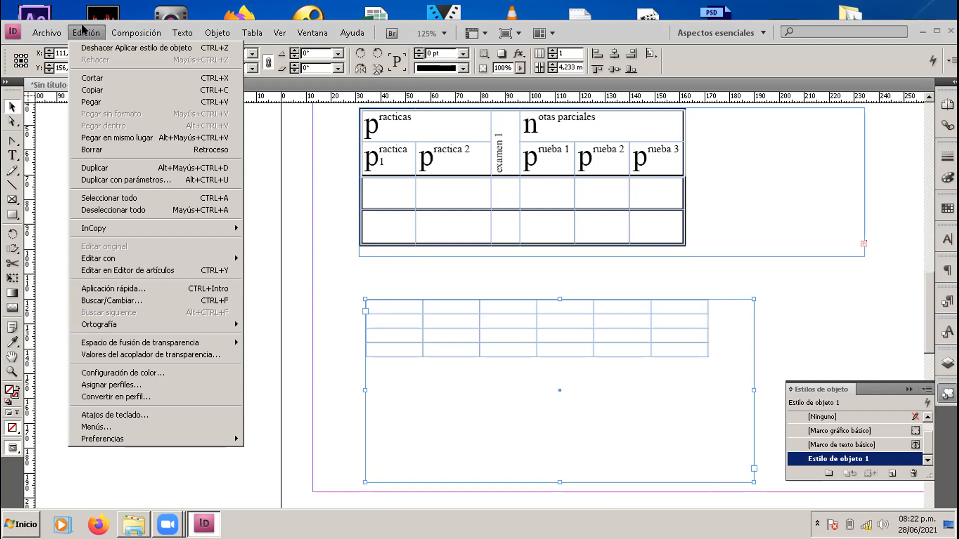
{"action": "left_click", "coordinate": [746, 46]}
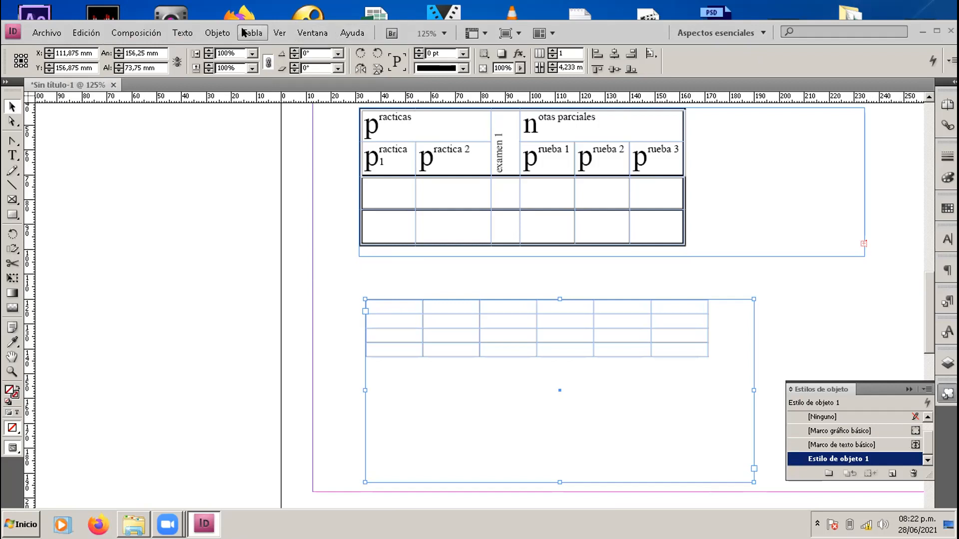
{"action": "left_click", "coordinate": [315, 32]}
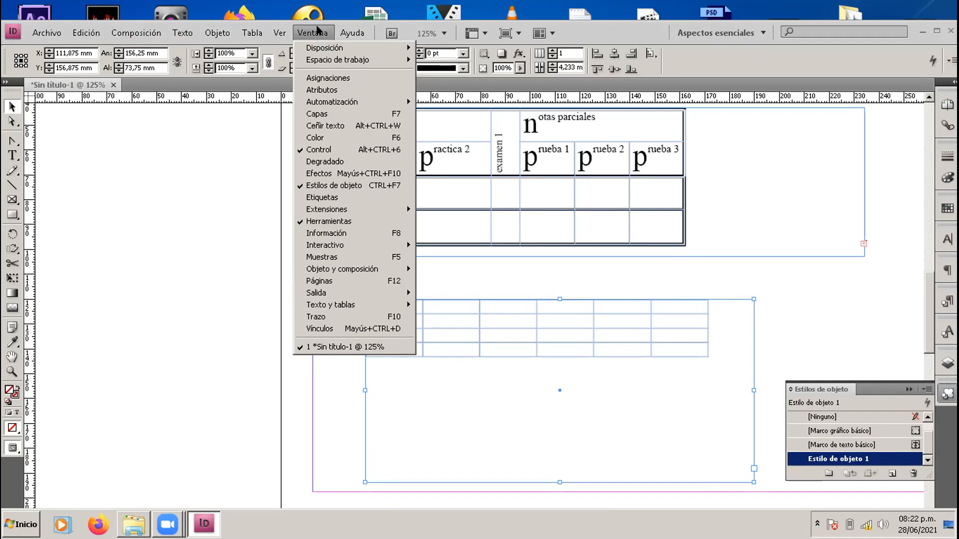
{"action": "left_click", "coordinate": [317, 31]}
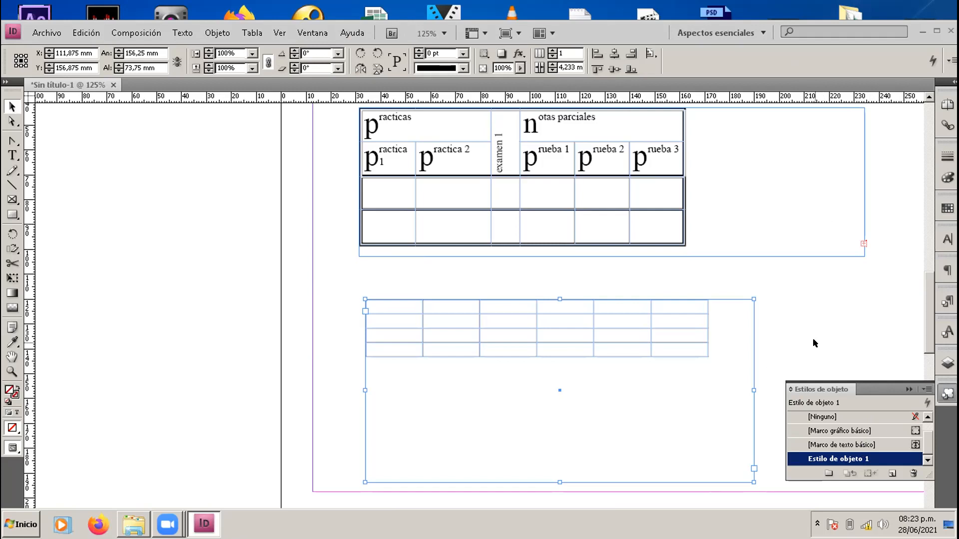
Step: Collapse the Estilos de objeto panel and open it again
{"action": "left_click", "coordinate": [909, 389]}
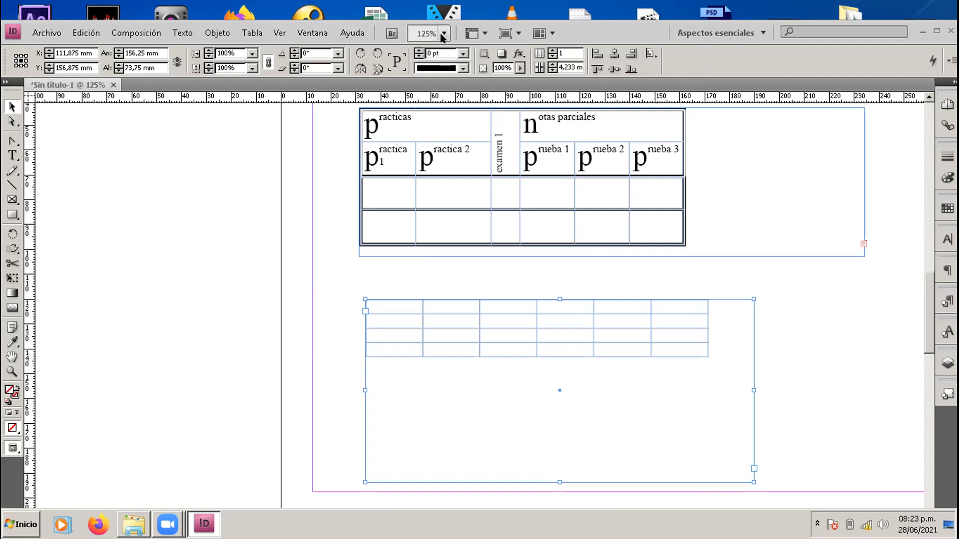
{"action": "left_click", "coordinate": [311, 32]}
{"action": "mouse_move", "coordinate": [252, 32]}
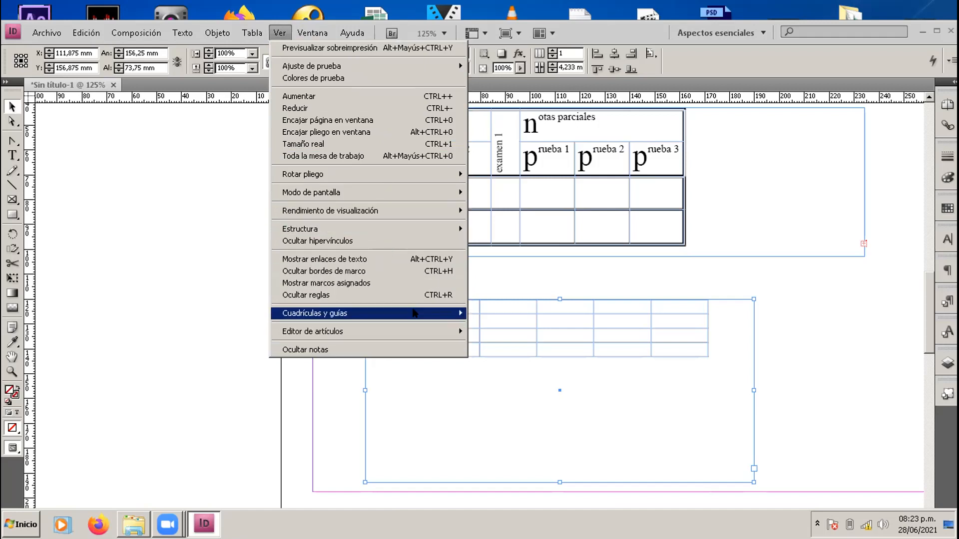
{"action": "mouse_move", "coordinate": [414, 313]}
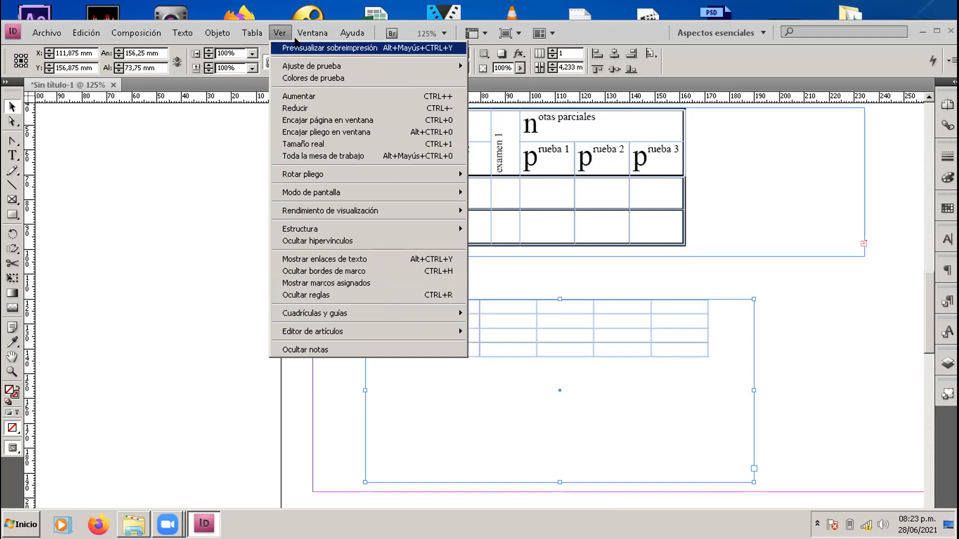
{"action": "mouse_move", "coordinate": [309, 36]}
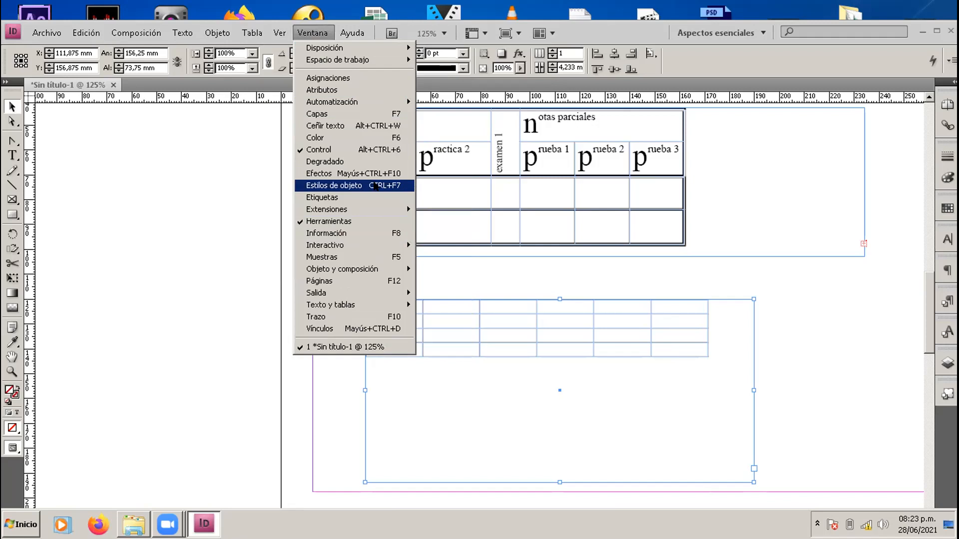
{"action": "left_click", "coordinate": [375, 186]}
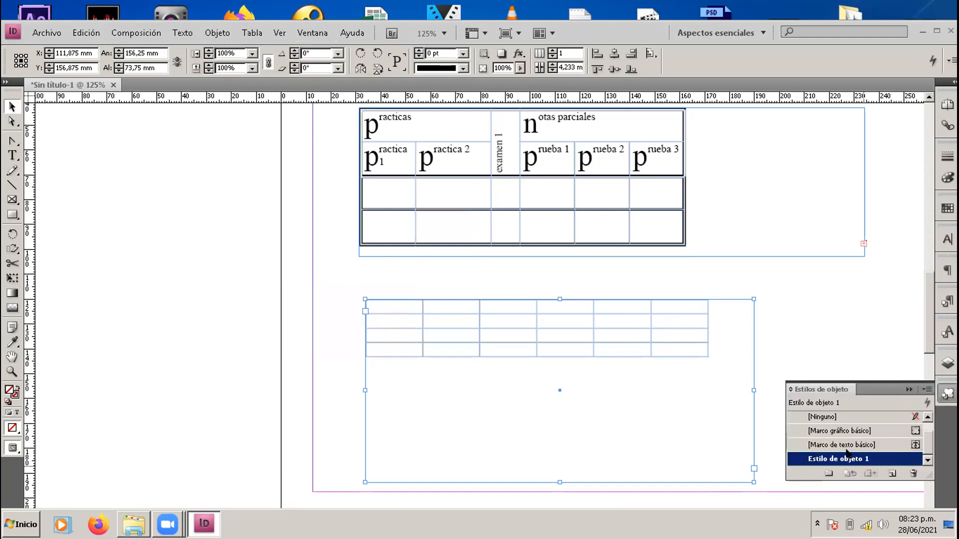
Step: Reselect the new table's frame, reapply Estilo de objeto 1 to it, and collapse the Estilos de objeto panel
{"action": "left_click", "coordinate": [773, 345]}
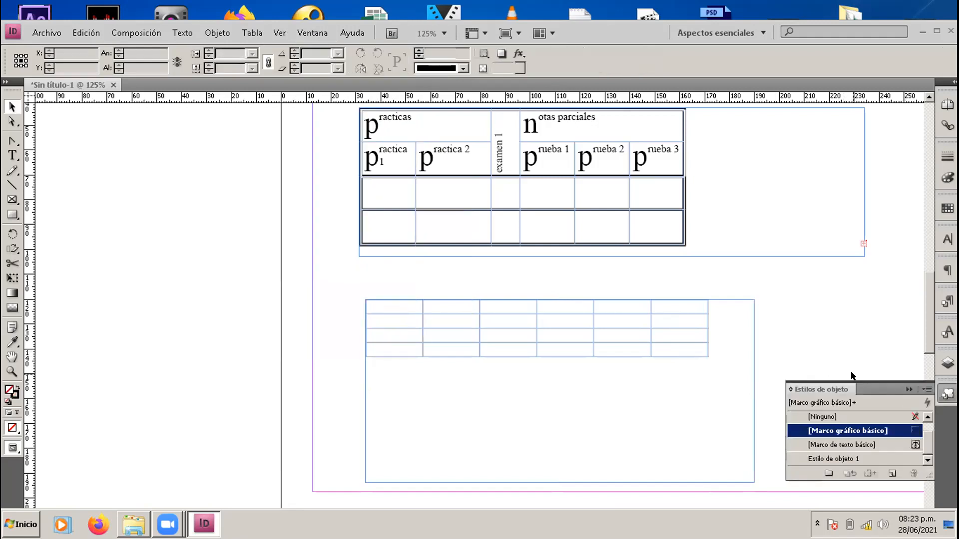
{"action": "left_click", "coordinate": [754, 374]}
{"action": "left_click", "coordinate": [864, 458]}
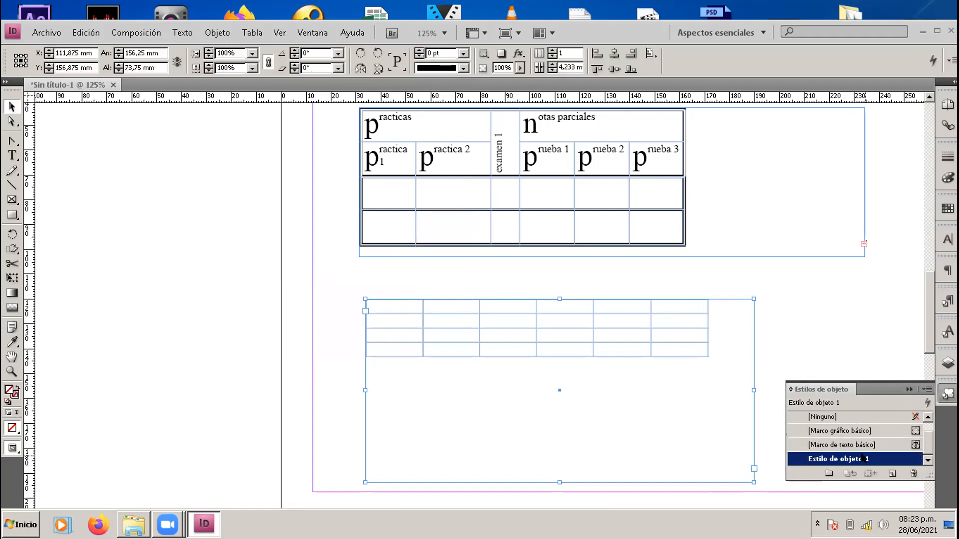
{"action": "left_click", "coordinate": [907, 390]}
{"action": "left_click", "coordinate": [773, 296]}
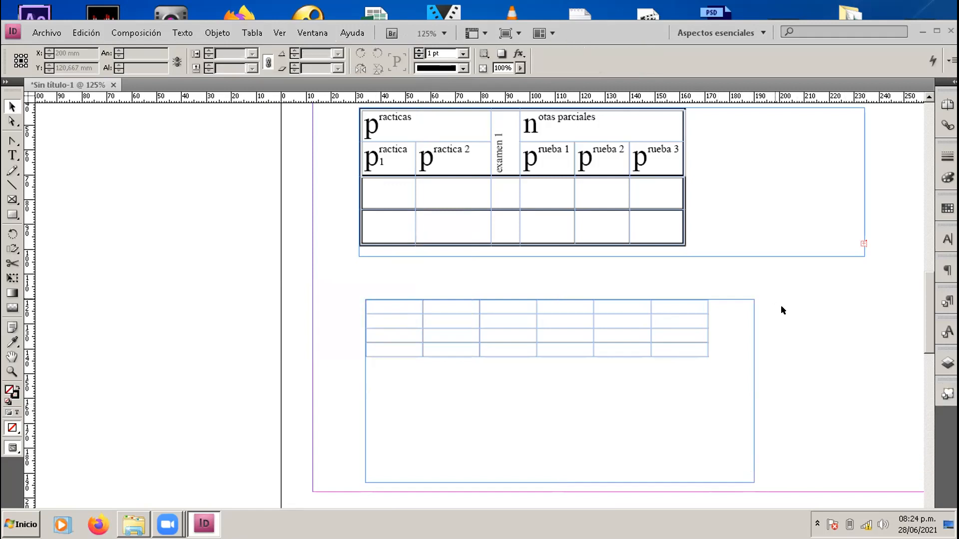
{"action": "left_click", "coordinate": [748, 316]}
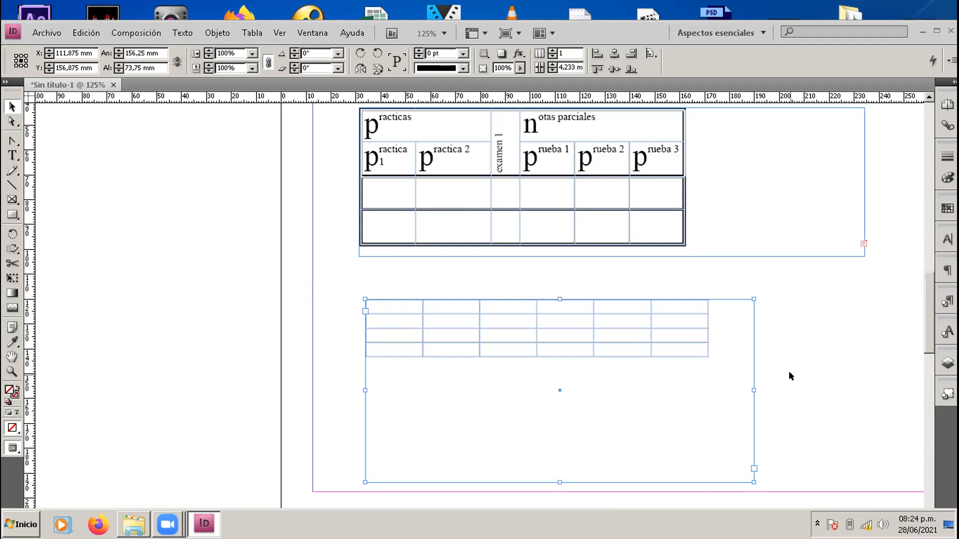
Step: Examine the Trazo, Estilos de párrafo, Páginas and Información panels with the new table's frame selected, and close them
{"action": "key", "text": "F10"}
{"action": "key", "text": "F11"}
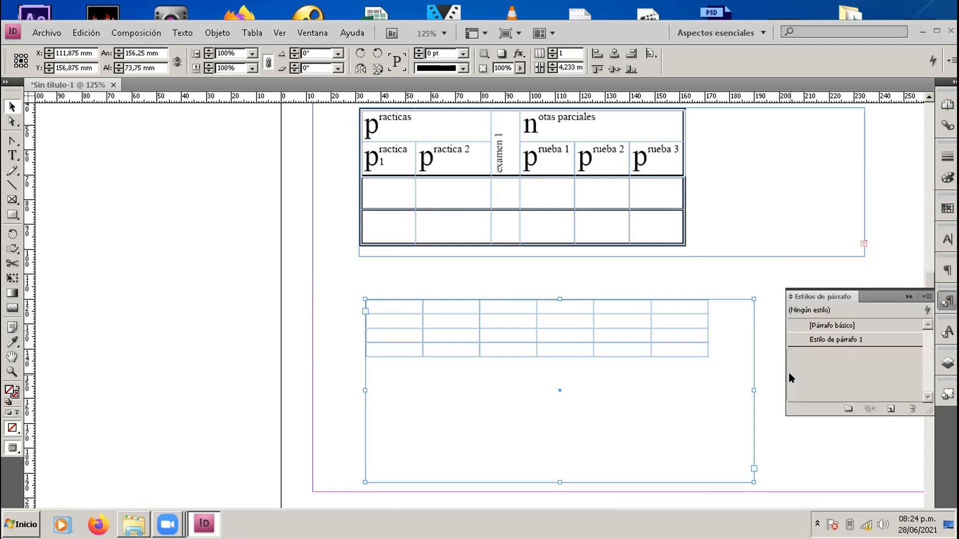
{"action": "key", "text": "F10"}
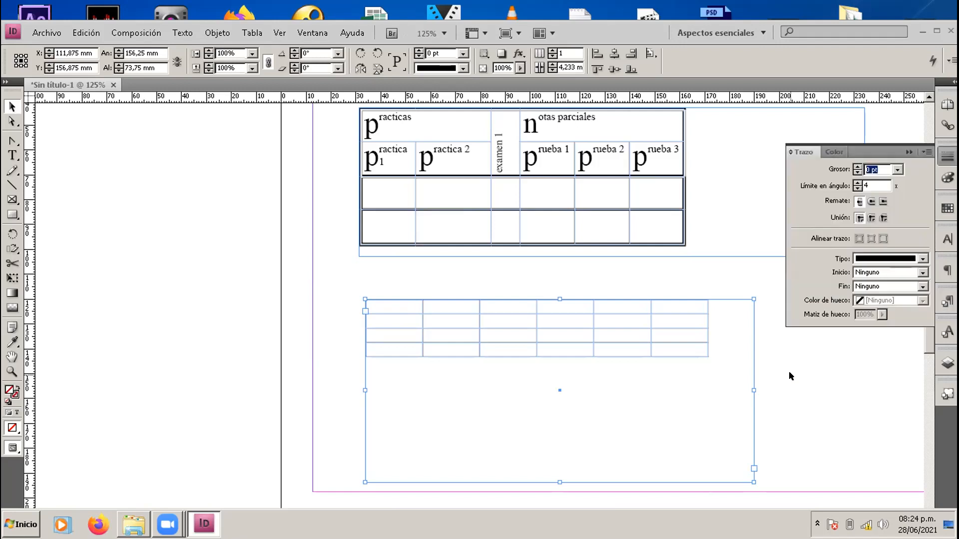
{"action": "key", "text": "F11"}
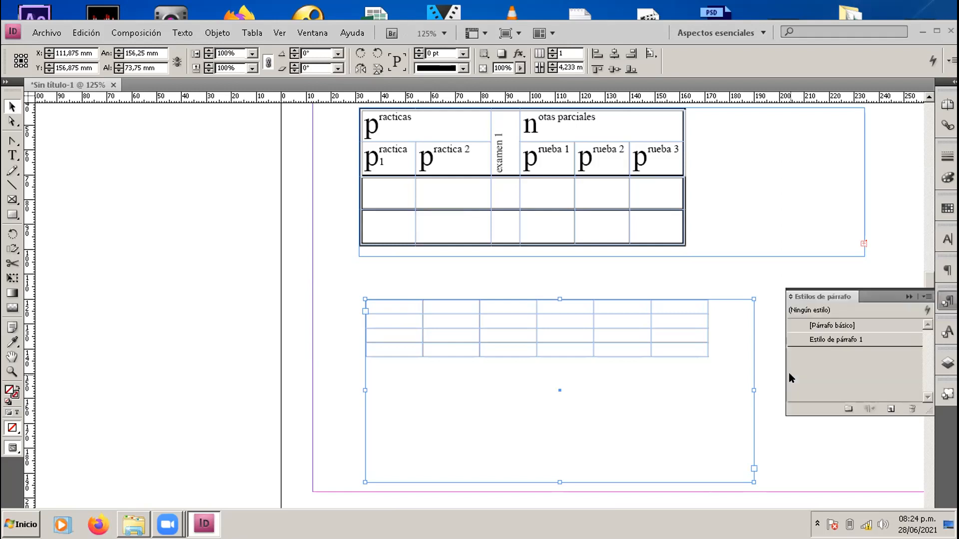
{"action": "key", "text": "F11"}
{"action": "key", "text": "F11"}
{"action": "key", "text": "F12"}
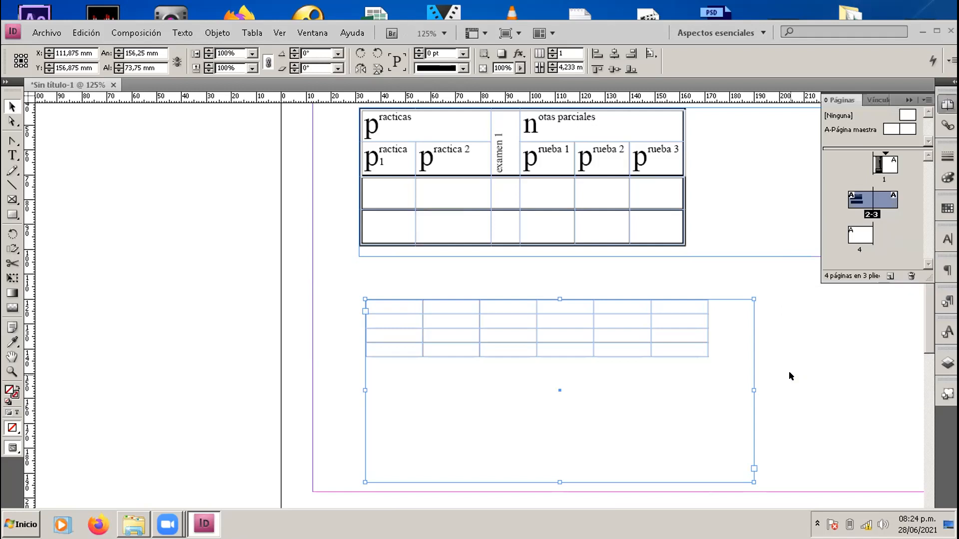
{"action": "key", "text": "F12"}
{"action": "key", "text": "F11"}
{"action": "key", "text": "F10"}
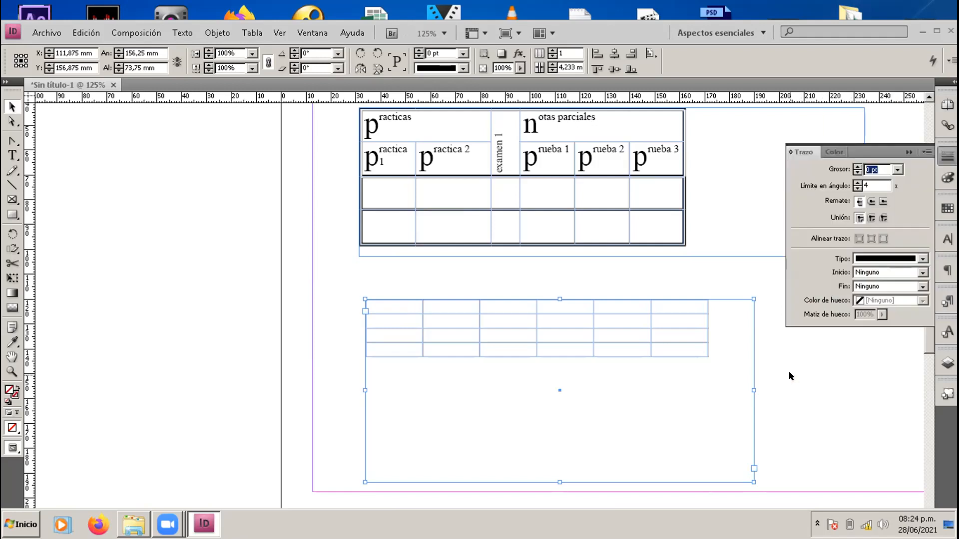
{"action": "key", "text": "F8"}
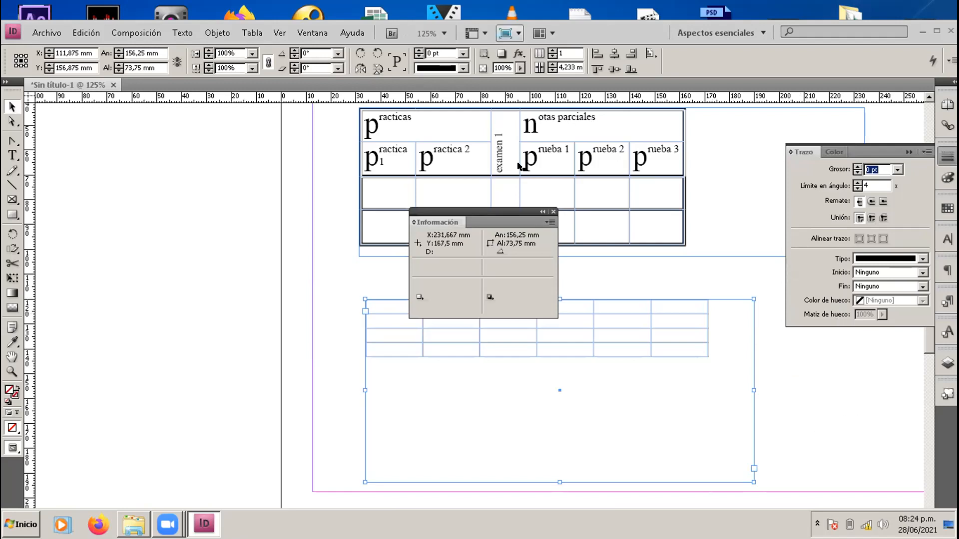
{"action": "left_click", "coordinate": [553, 211]}
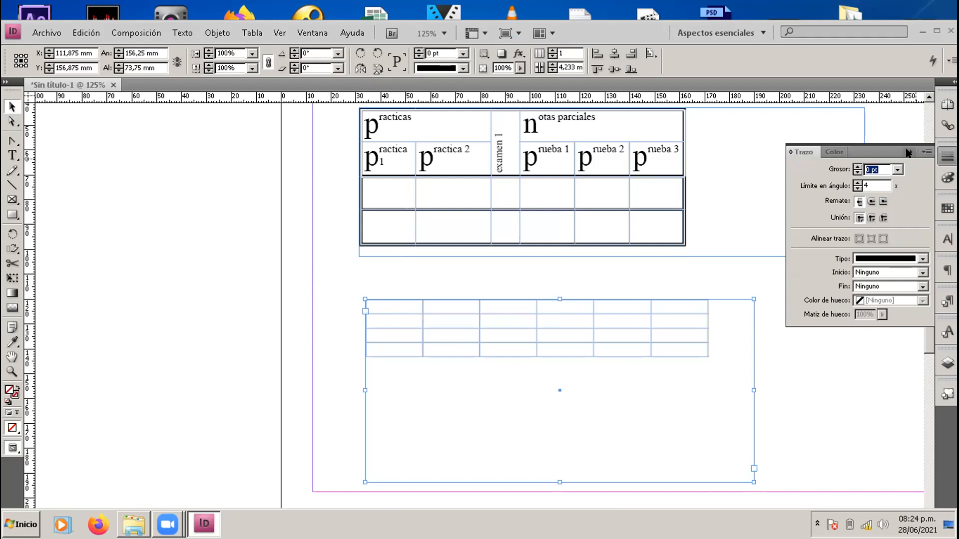
{"action": "left_click", "coordinate": [909, 152]}
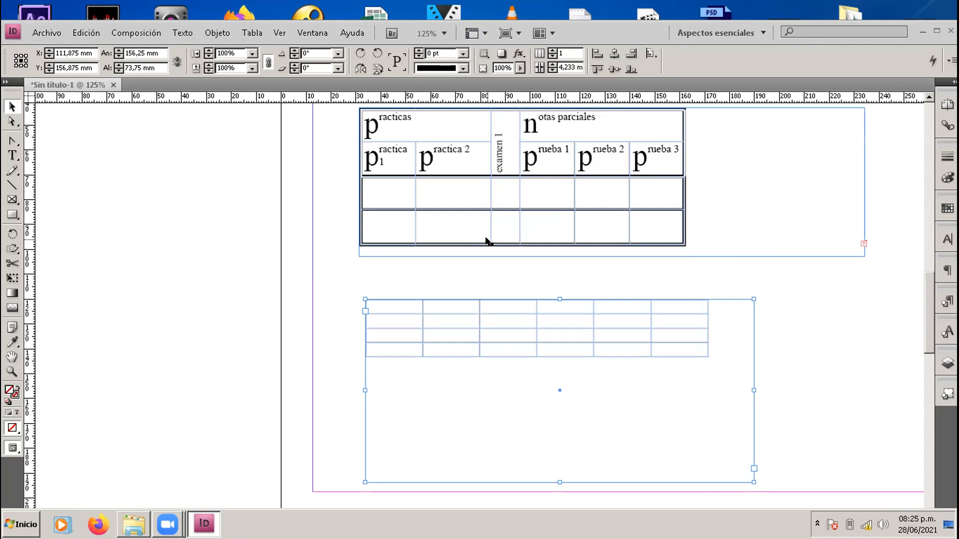
{"action": "left_click", "coordinate": [316, 32]}
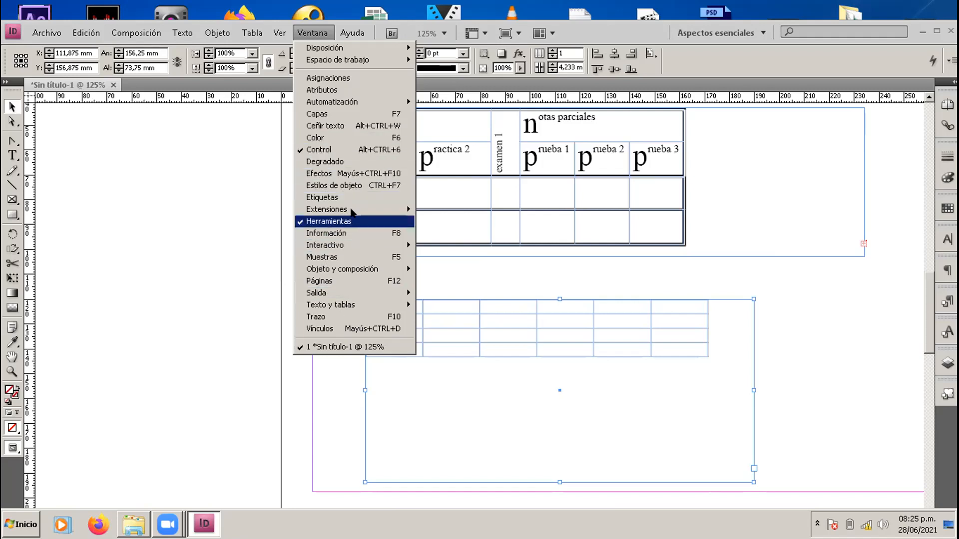
{"action": "mouse_move", "coordinate": [353, 210]}
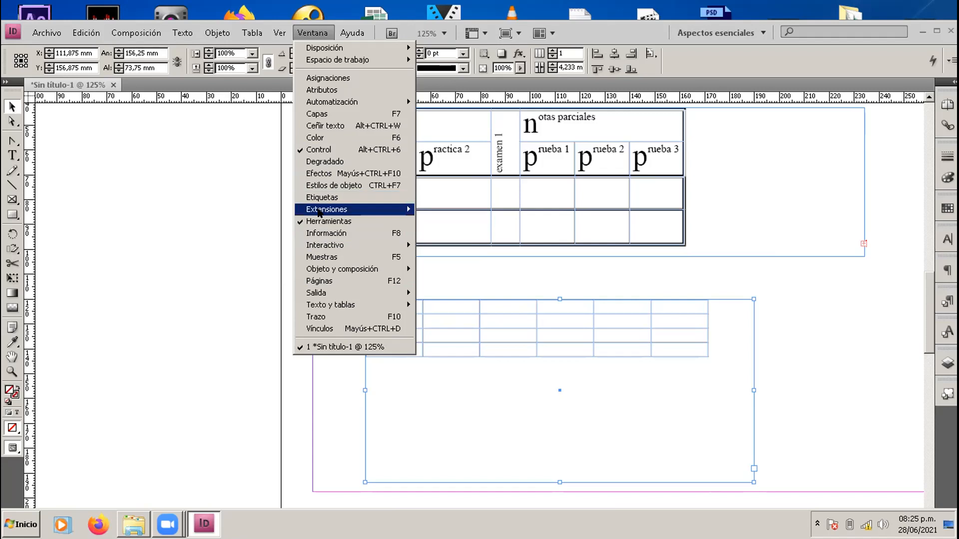
{"action": "mouse_move", "coordinate": [322, 210]}
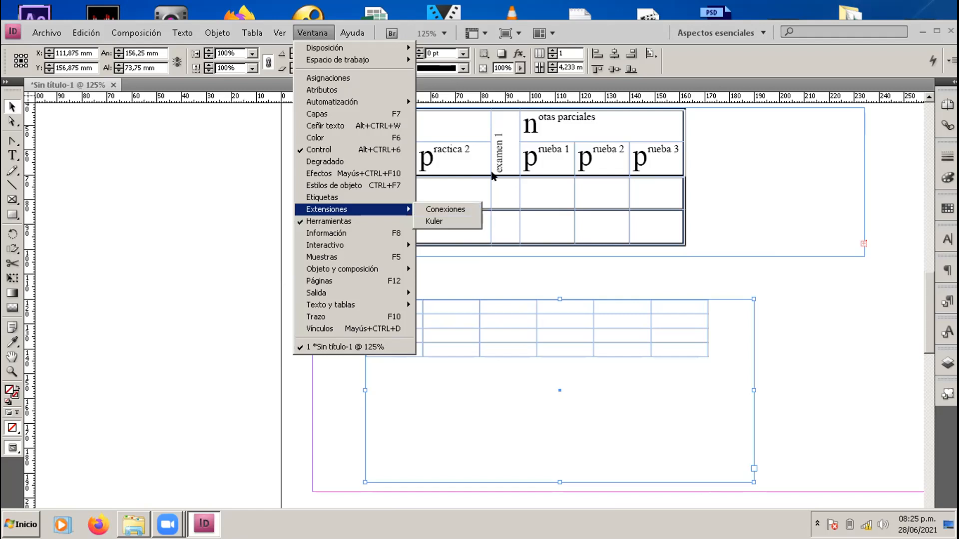
{"action": "mouse_move", "coordinate": [209, 32]}
{"action": "mouse_move", "coordinate": [253, 31]}
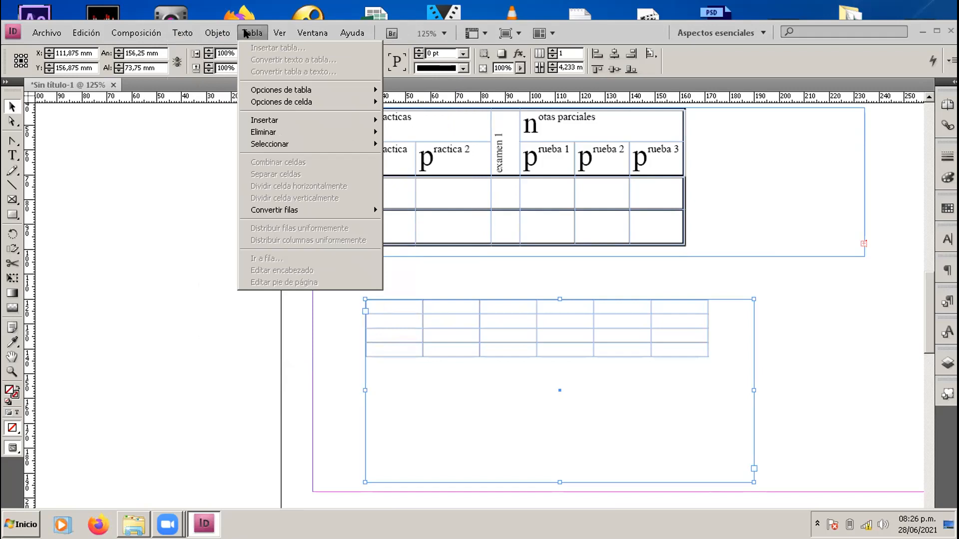
{"action": "left_click", "coordinate": [543, 380]}
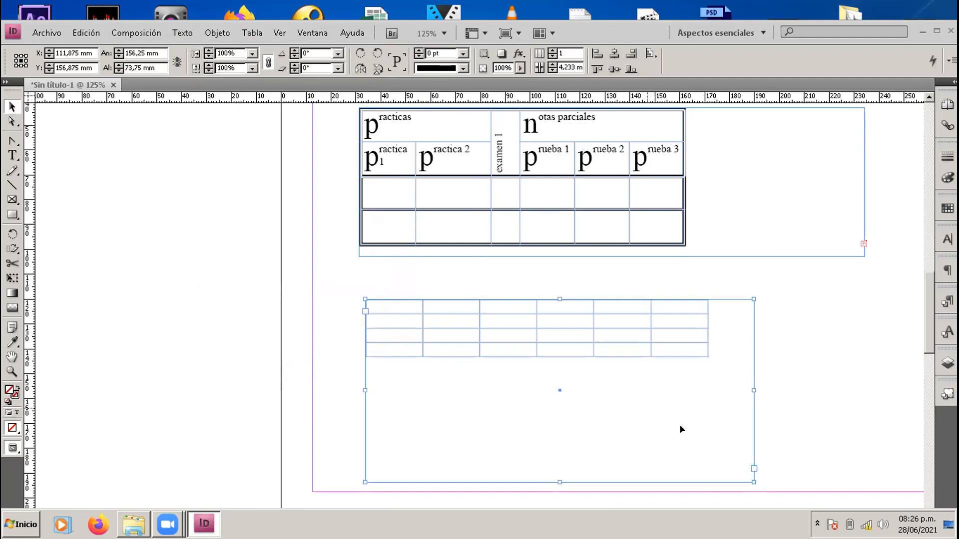
Step: Move the grades table's frame toward the page's upper-left margin corner, to about X 118.5 mm and Y 48 mm
{"action": "left_click", "coordinate": [787, 376]}
{"action": "left_click", "coordinate": [721, 364]}
{"action": "left_click", "coordinate": [710, 249]}
{"action": "left_click", "coordinate": [713, 207]}
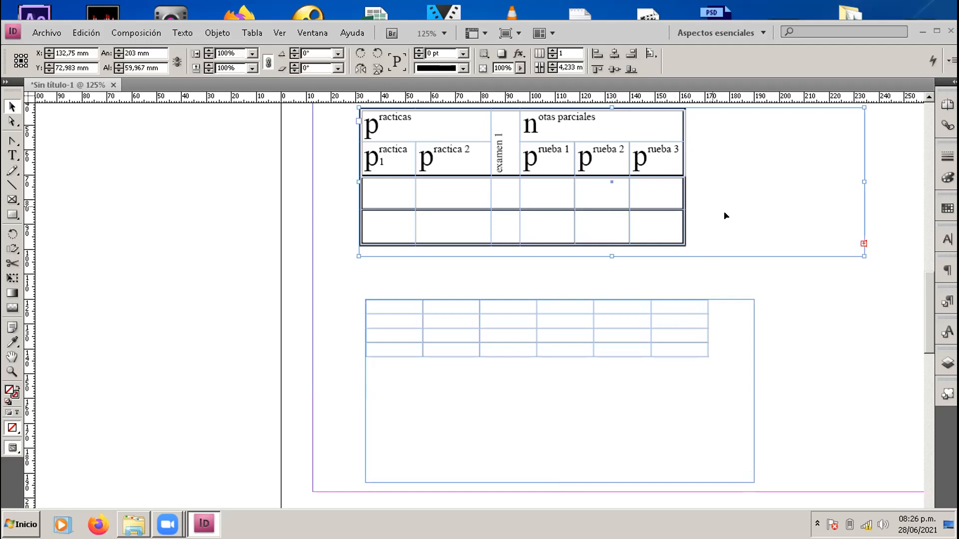
{"action": "scroll", "coordinate": [726, 215], "scroll_direction": "up", "scroll_amount": 3}
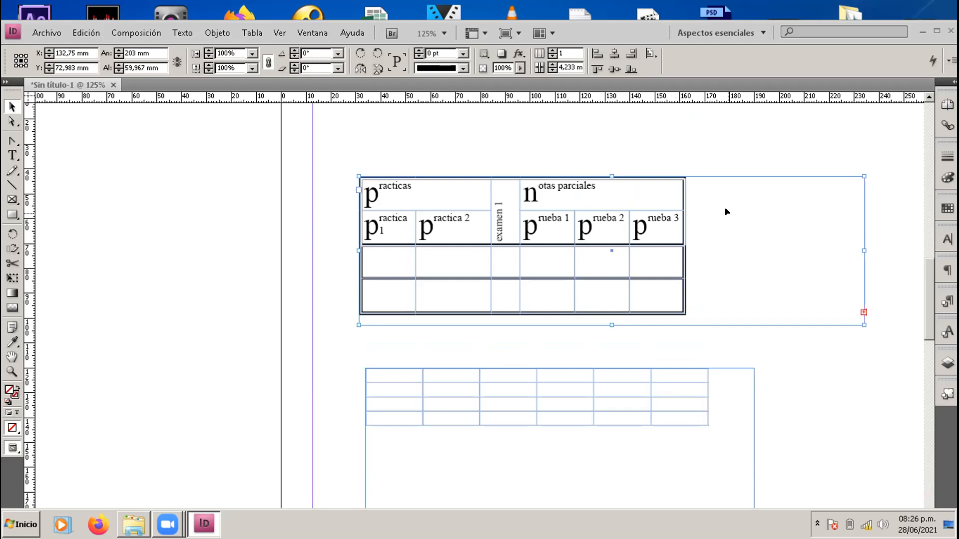
{"action": "left_click_drag", "start_coordinate": [657, 143], "coordinate": [640, 122]}
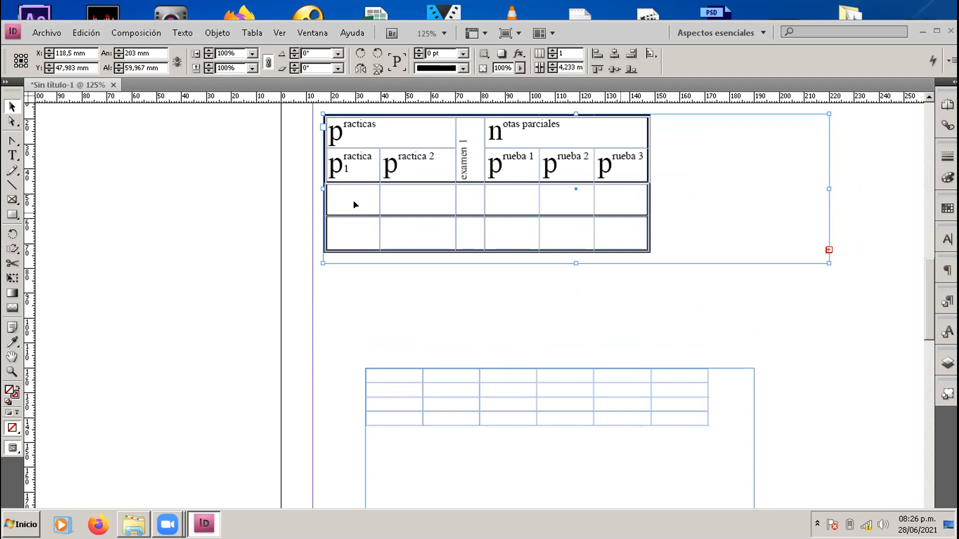
Step: Select the notas parciales header cell with the three prueba cells below it, and maximize the application window
{"action": "left_click", "coordinate": [459, 191]}
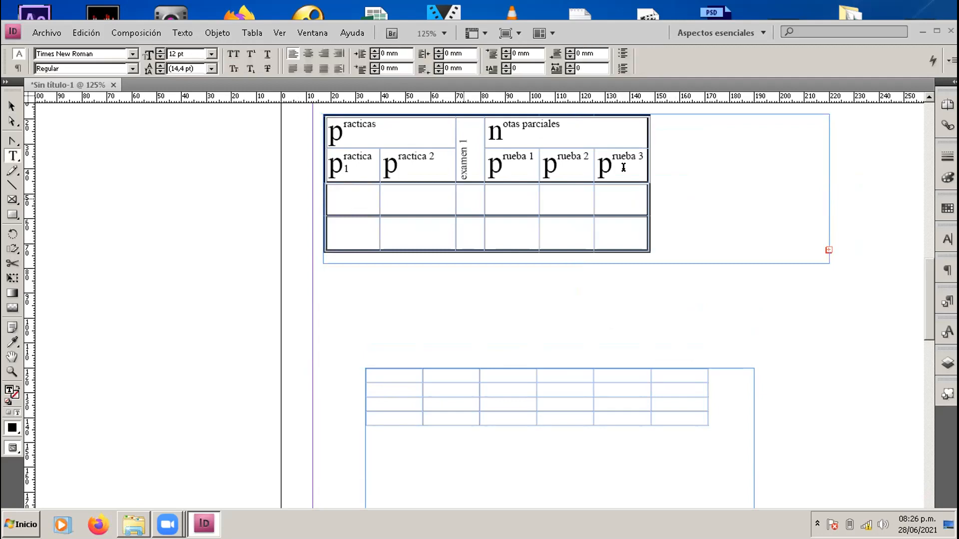
{"action": "left_click_drag", "start_coordinate": [625, 166], "coordinate": [480, 123]}
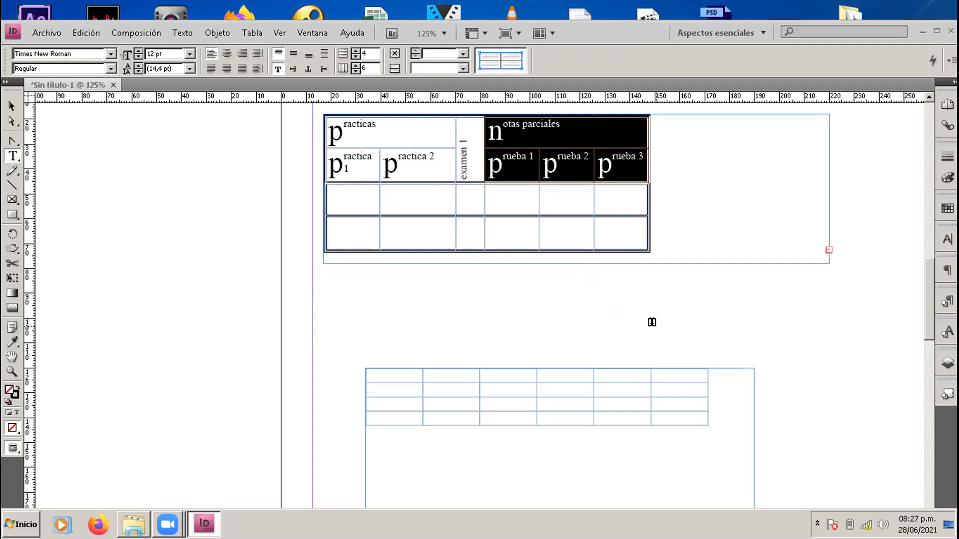
{"action": "left_click", "coordinate": [937, 30]}
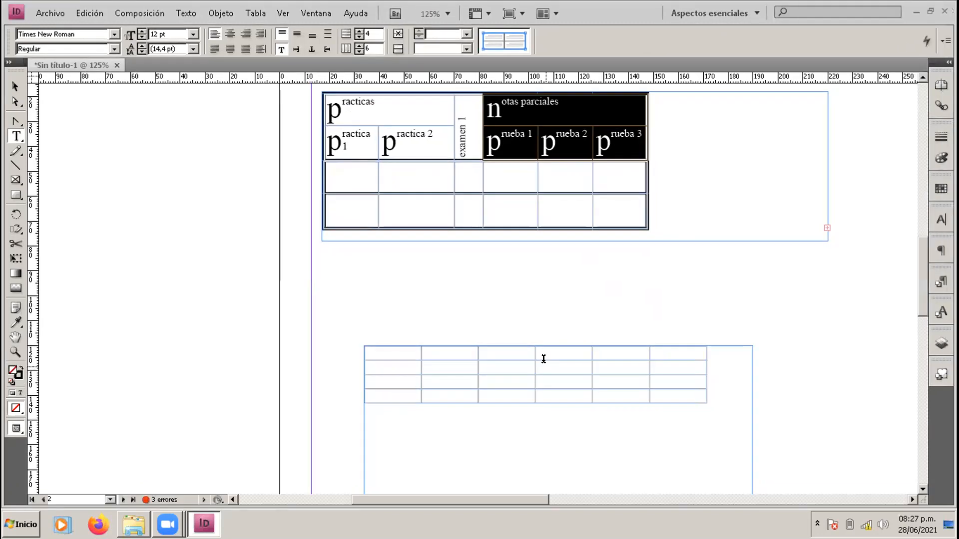
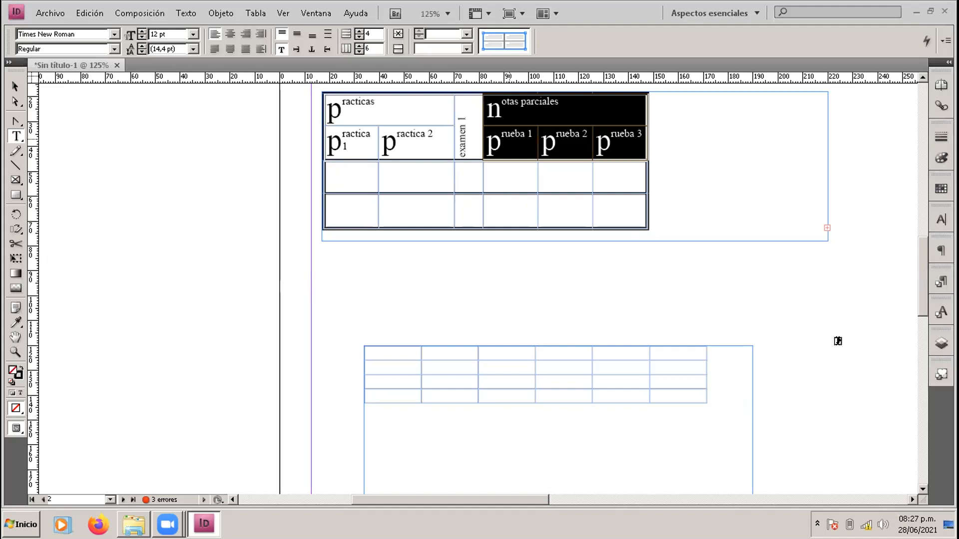
Step: Examine the document's pages around the two tables, the empty facing page and the attendance list
{"action": "scroll", "coordinate": [681, 326], "scroll_direction": "up", "scroll_amount": 1}
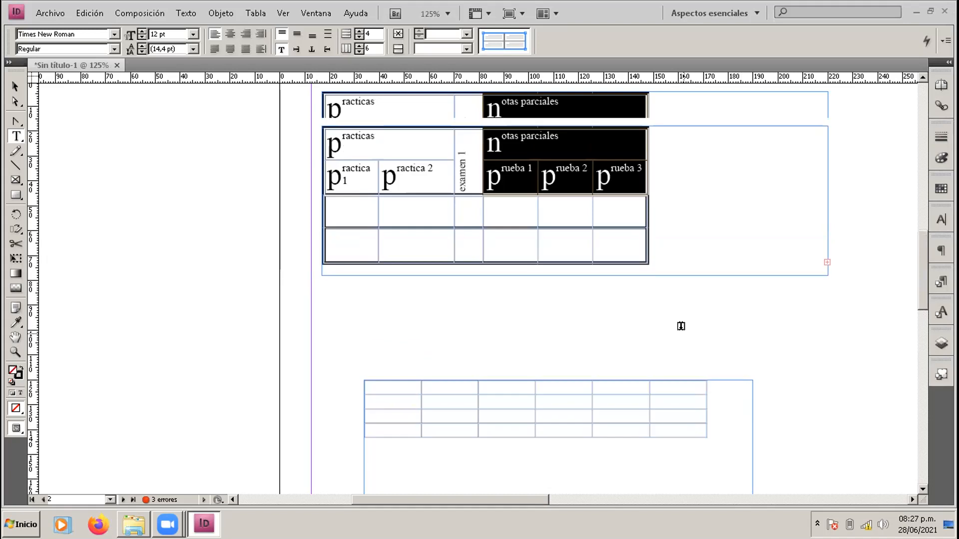
{"action": "scroll", "coordinate": [681, 326], "scroll_direction": "up", "scroll_amount": 2}
{"action": "scroll", "coordinate": [681, 326], "scroll_direction": "up", "scroll_amount": 4}
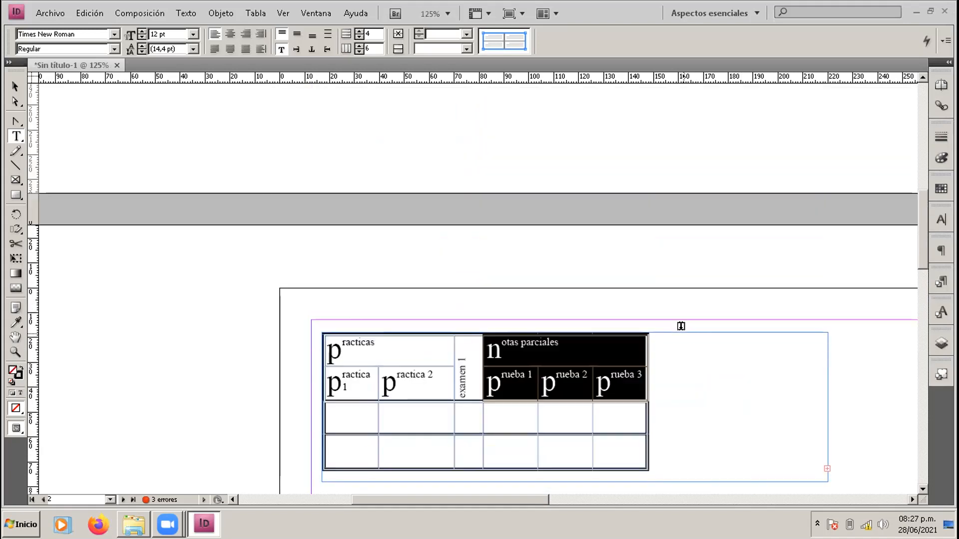
{"action": "scroll", "coordinate": [681, 326], "scroll_direction": "up", "scroll_amount": 4}
{"action": "scroll", "coordinate": [681, 326], "scroll_direction": "down", "scroll_amount": 10}
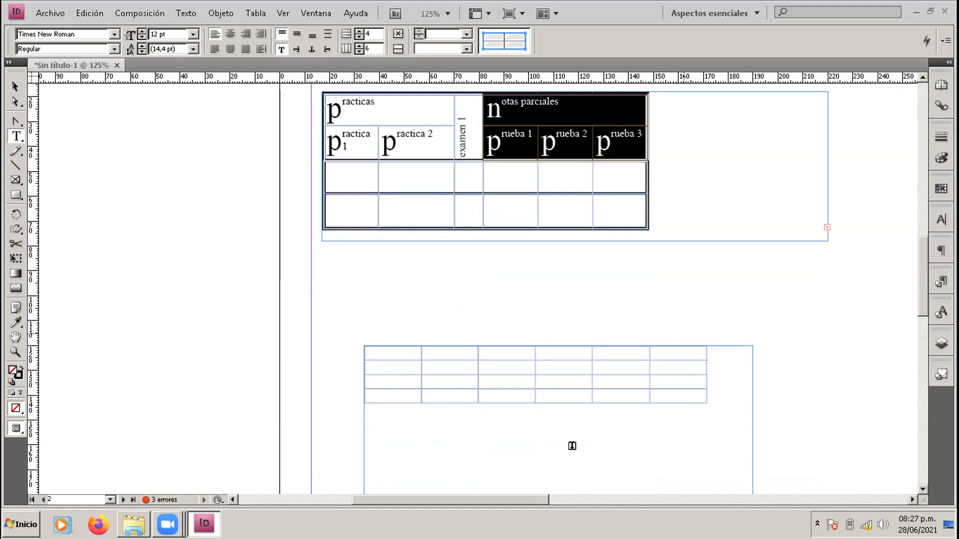
{"action": "scroll", "coordinate": [569, 445], "scroll_direction": "down", "scroll_amount": 3}
{"action": "left_click_drag", "start_coordinate": [513, 505], "coordinate": [732, 504]}
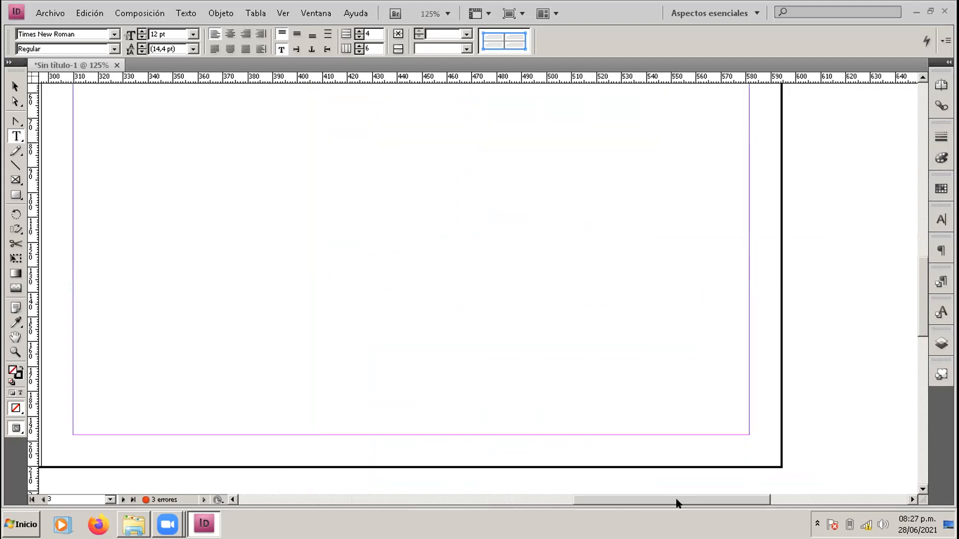
{"action": "scroll", "coordinate": [683, 433], "scroll_direction": "left", "scroll_amount": 7}
{"action": "scroll", "coordinate": [683, 433], "scroll_direction": "up", "scroll_amount": 3}
{"action": "scroll", "coordinate": [682, 432], "scroll_direction": "up", "scroll_amount": 15}
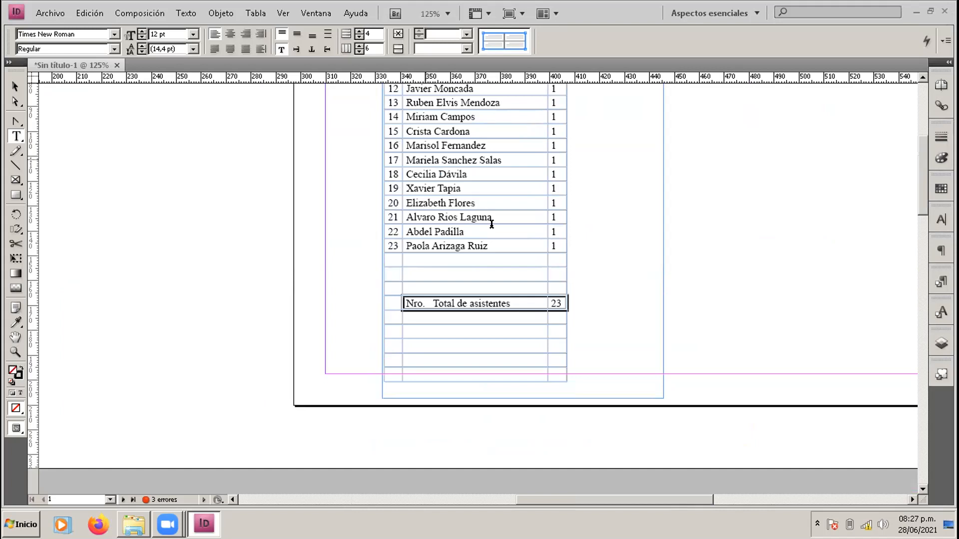
Step: Change the attendance values in rows 22 and 23 of the attendance list to 0
{"action": "scroll", "coordinate": [495, 220], "scroll_direction": "up", "scroll_amount": 3}
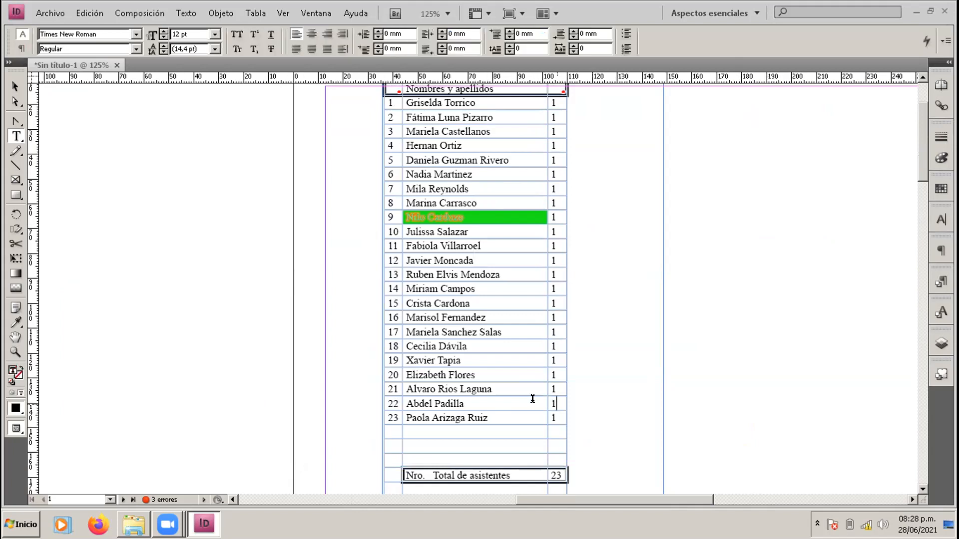
{"action": "left_click_drag", "start_coordinate": [532, 403], "coordinate": [560, 402]}
{"action": "left_click", "coordinate": [549, 398]}
{"action": "double_click", "coordinate": [548, 398]}
{"action": "type", "text": "0"}
{"action": "double_click", "coordinate": [550, 415]}
{"action": "type", "text": "0"}
{"action": "left_click", "coordinate": [538, 369]}
Step: Save the document under the name tablas in the in design 2020 folder
{"action": "left_click", "coordinate": [43, 15]}
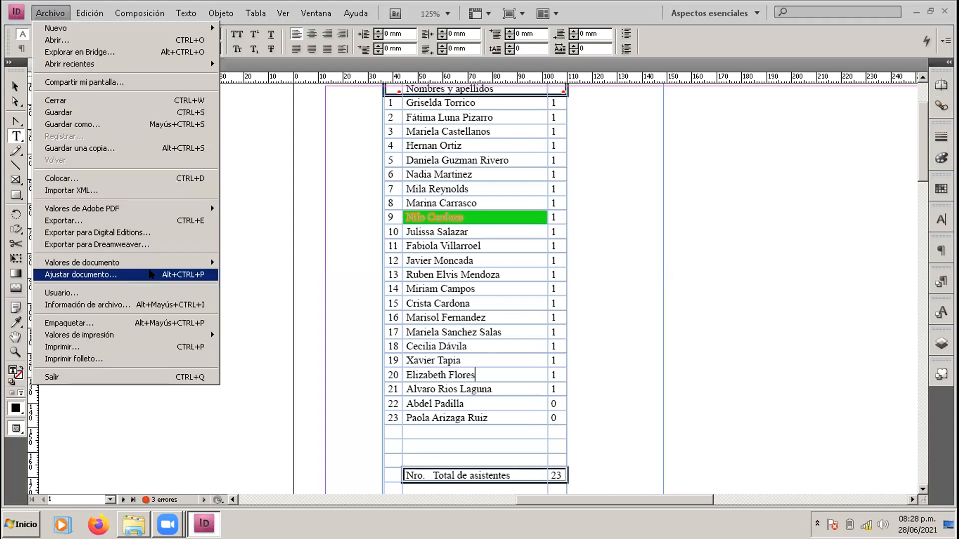
{"action": "left_click", "coordinate": [129, 123]}
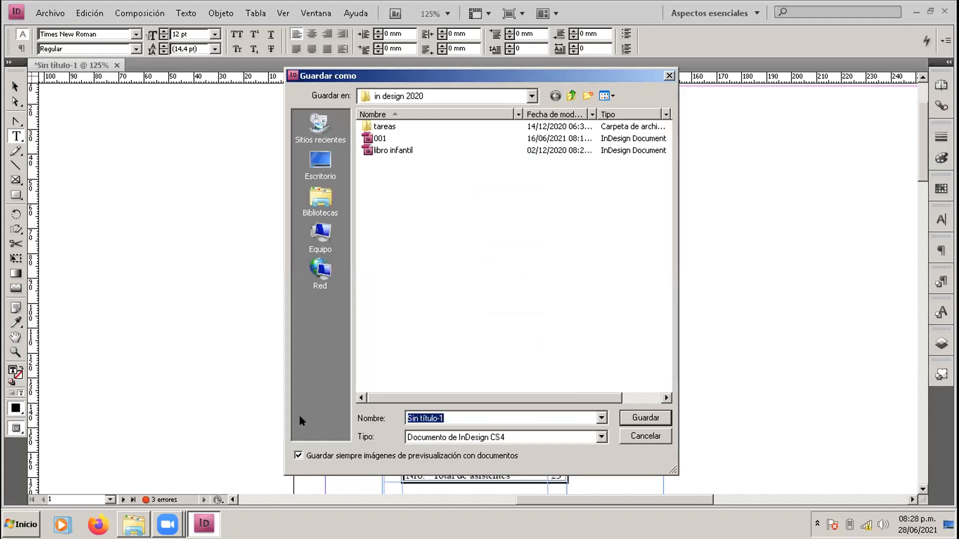
{"action": "type", "text": "tablas"}
{"action": "left_click", "coordinate": [639, 418]}
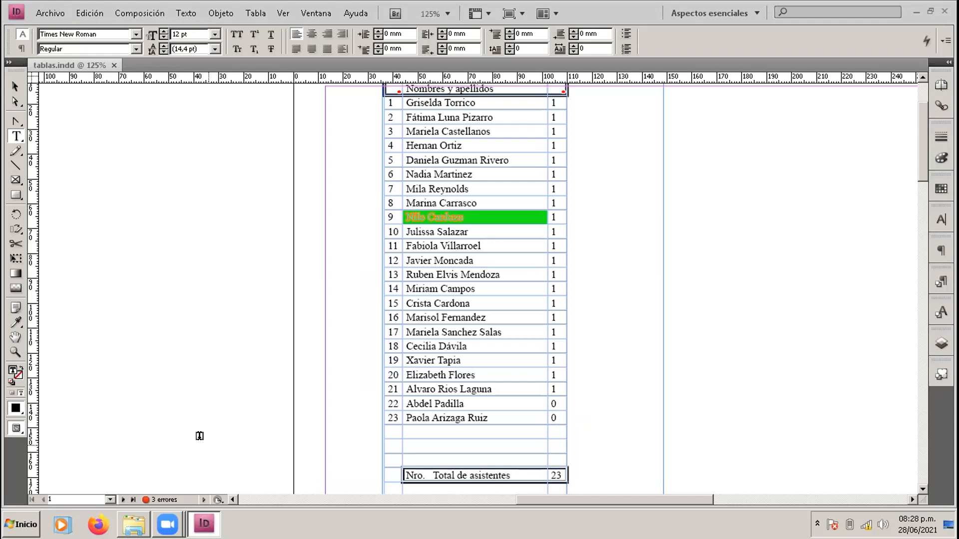
Step: Open the spreadsheet asistencia reunion RED CCESC from the Escritorio folder in Excel
{"action": "left_click", "coordinate": [133, 524]}
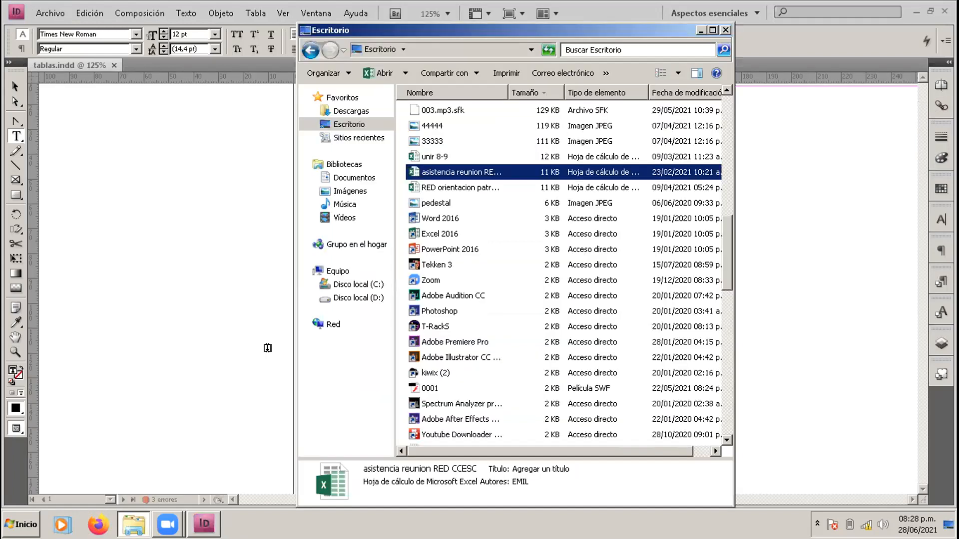
{"action": "left_click", "coordinate": [465, 188]}
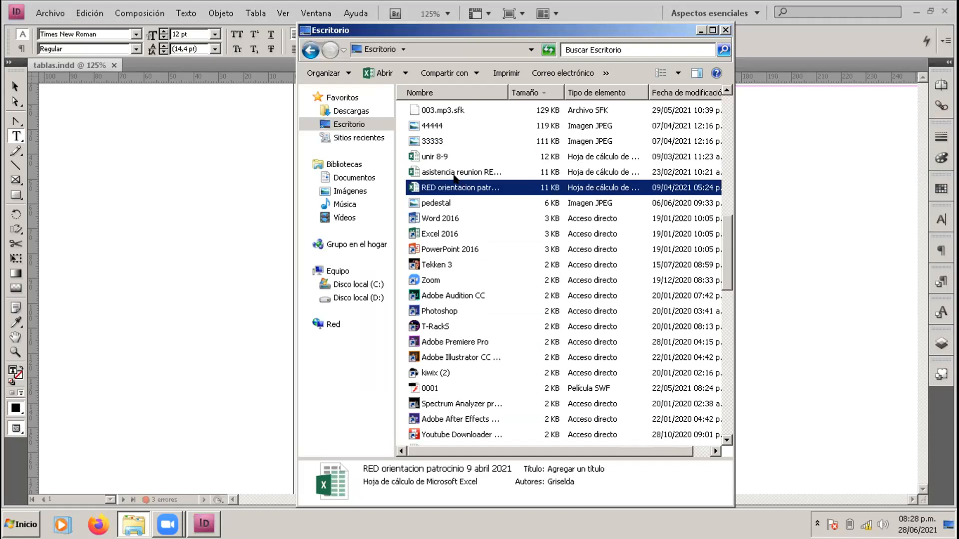
{"action": "left_click", "coordinate": [452, 172]}
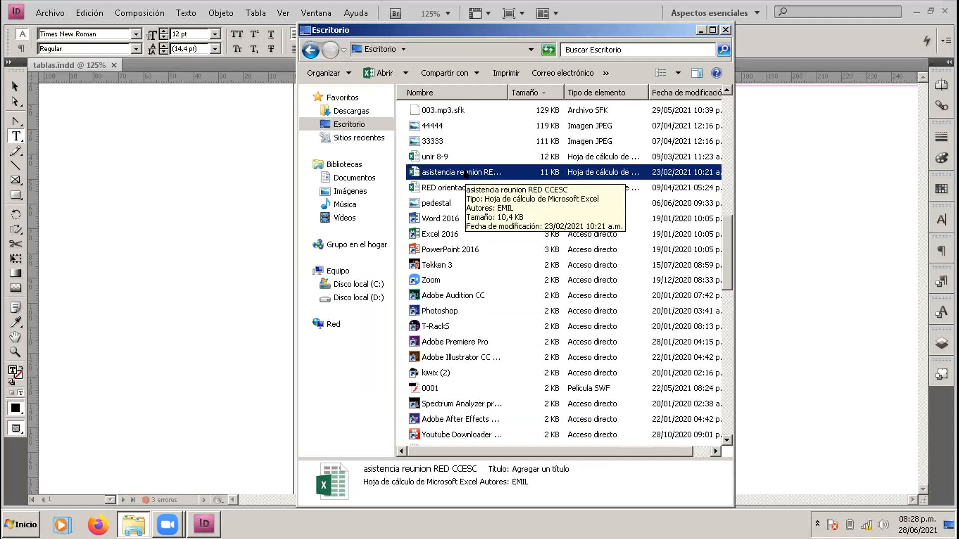
{"action": "double_click", "coordinate": [464, 172]}
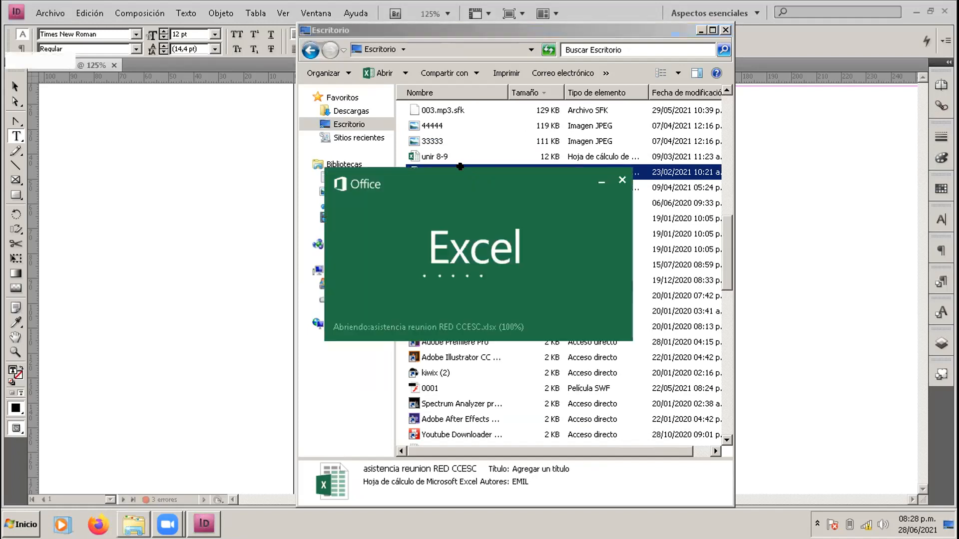
Step: Check the attendance values of the last list rows in the spreadsheet, close Excel and return to InDesign
{"action": "scroll", "coordinate": [352, 320], "scroll_direction": "down", "scroll_amount": 5}
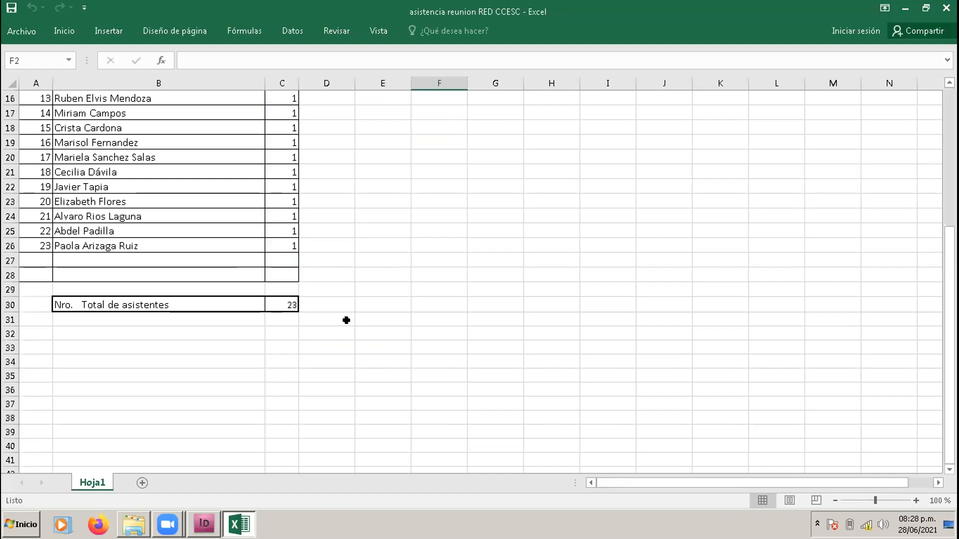
{"action": "scroll", "coordinate": [315, 328], "scroll_direction": "up", "scroll_amount": 2}
{"action": "left_click", "coordinate": [287, 331]}
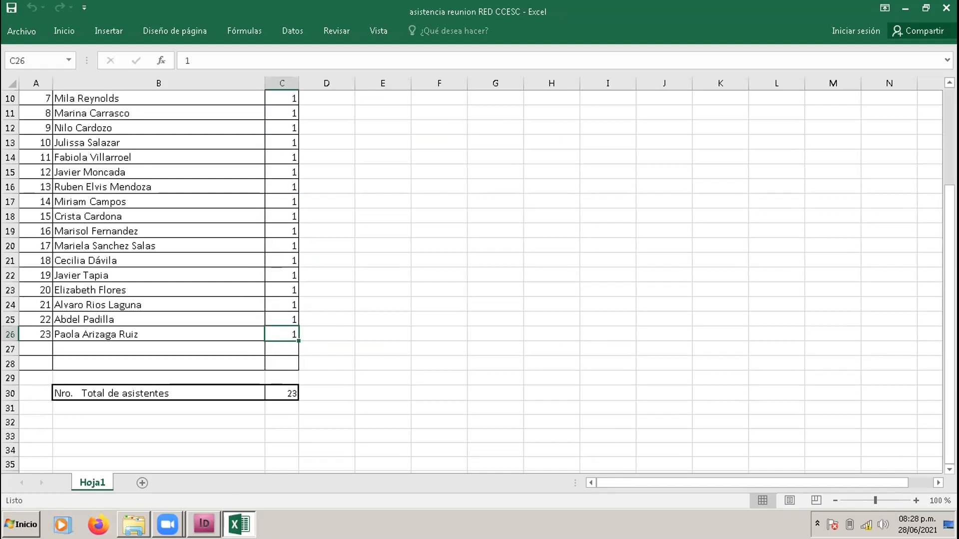
{"action": "left_click", "coordinate": [204, 525]}
{"action": "left_click", "coordinate": [905, 9]}
{"action": "left_click", "coordinate": [941, 7]}
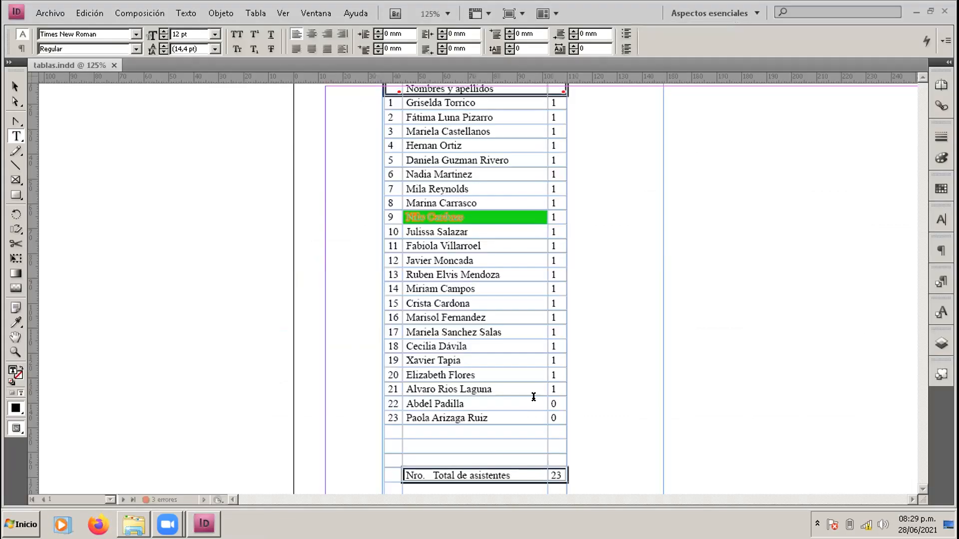
Step: Close tablas.indd after reviewing the edited attendance list, and reopen it from the recent files
{"action": "left_click", "coordinate": [560, 401]}
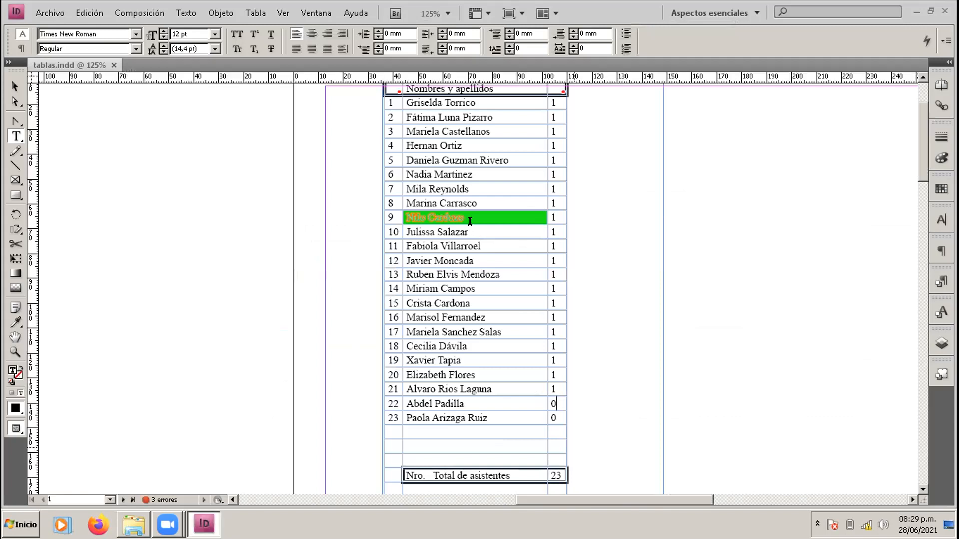
{"action": "scroll", "coordinate": [470, 220], "scroll_direction": "up", "scroll_amount": 3}
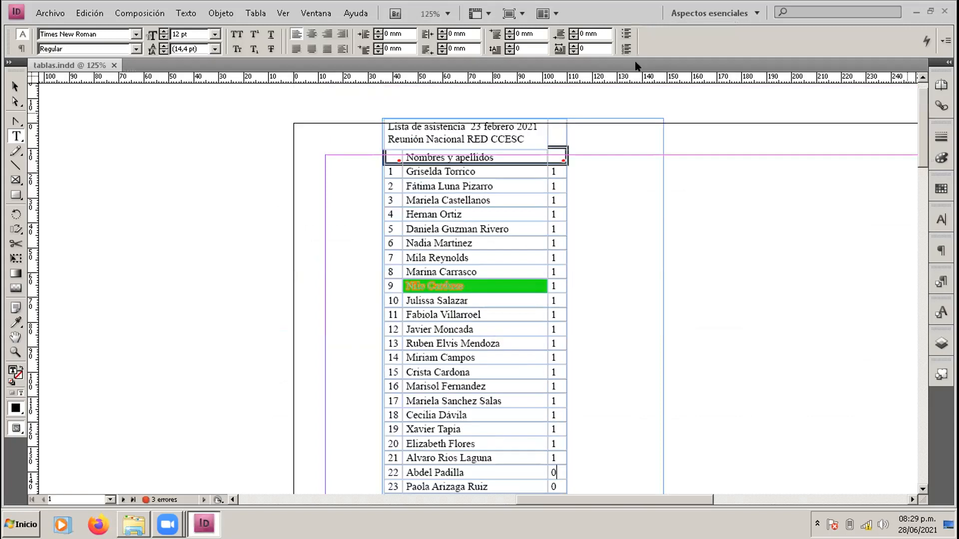
{"action": "left_click", "coordinate": [115, 64]}
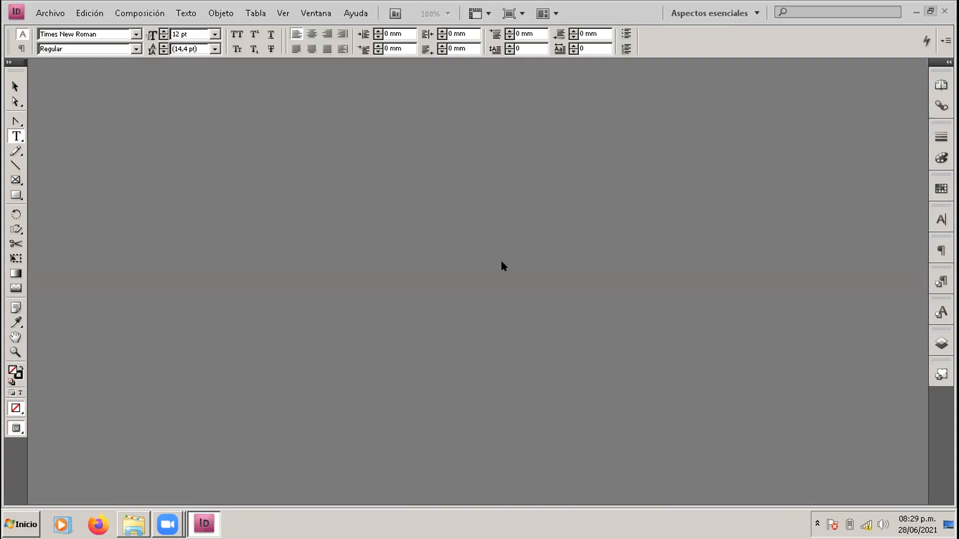
{"action": "left_click", "coordinate": [50, 13]}
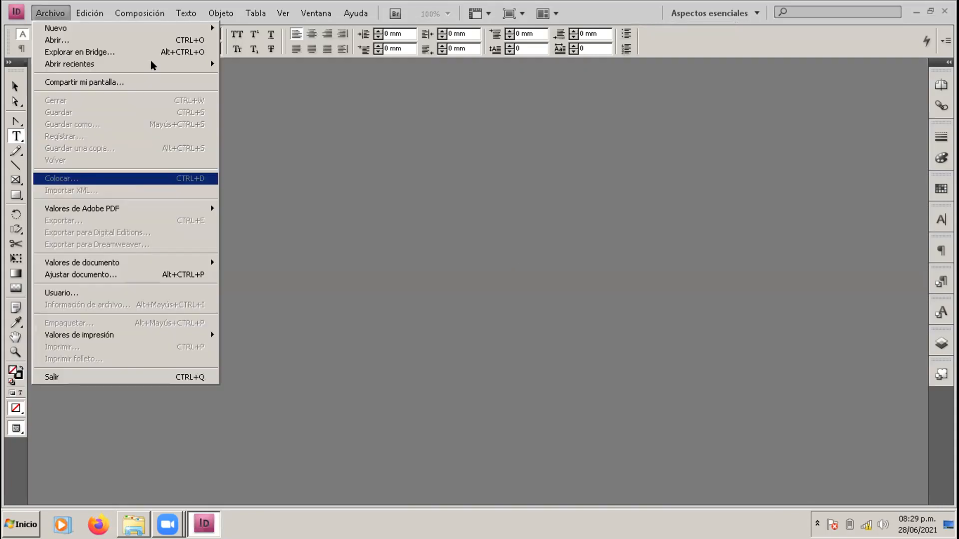
{"action": "mouse_move", "coordinate": [151, 61]}
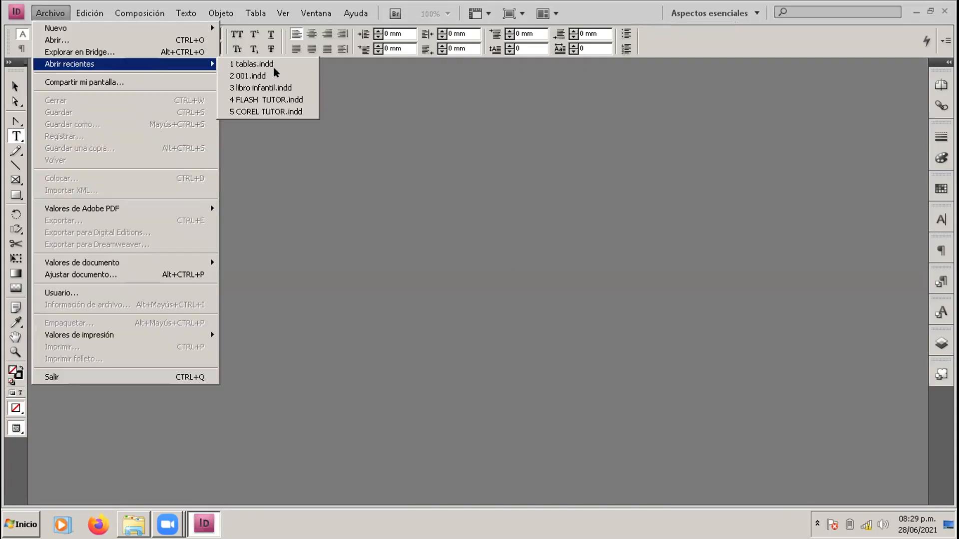
{"action": "left_click", "coordinate": [661, 276]}
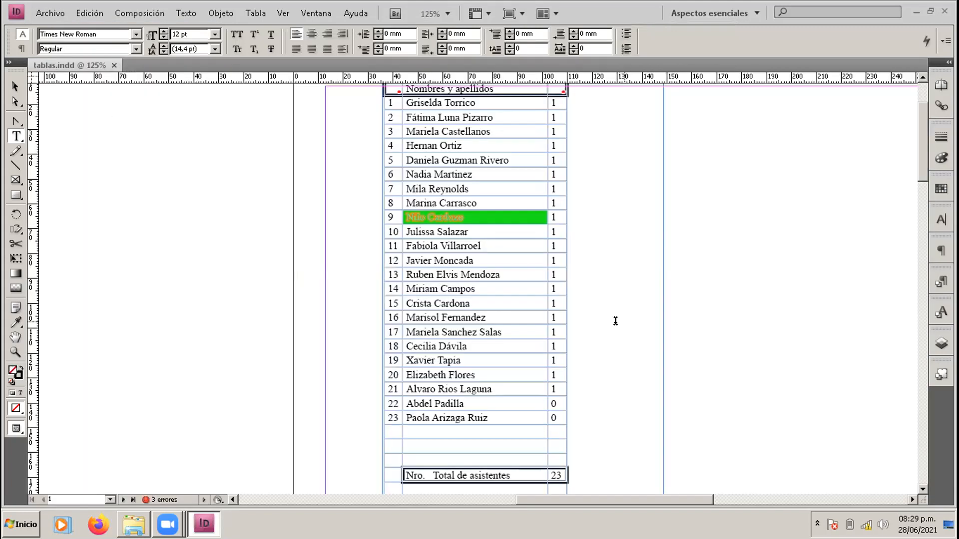
Step: Place the spreadsheet asistencia reunion RED CCESC from Escritorio on page 3 as an unformatted table, importing Hoja1 cells A1:C30
{"action": "scroll", "coordinate": [615, 322], "scroll_direction": "down", "scroll_amount": 6}
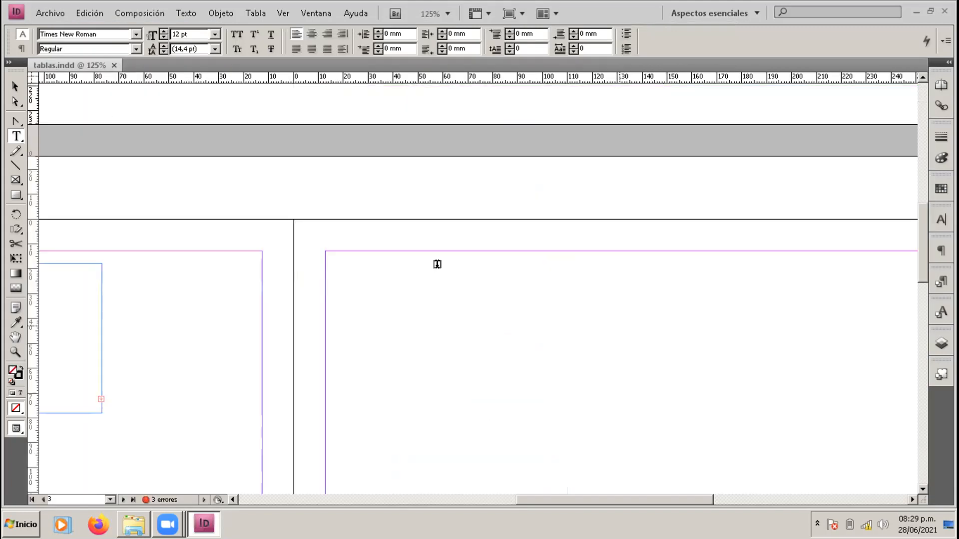
{"action": "left_click", "coordinate": [50, 13]}
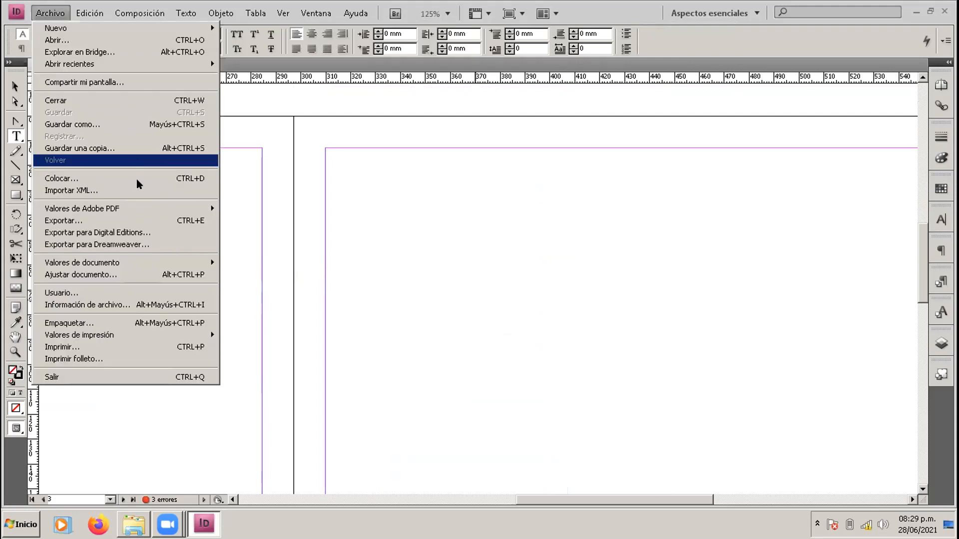
{"action": "key", "text": "ctrl+d"}
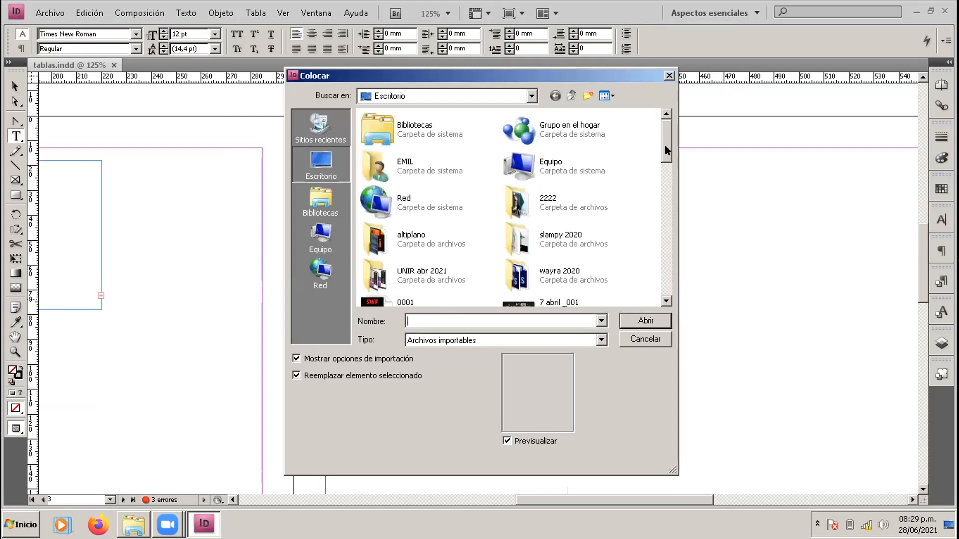
{"action": "left_click", "coordinate": [663, 216]}
{"action": "left_click", "coordinate": [664, 215]}
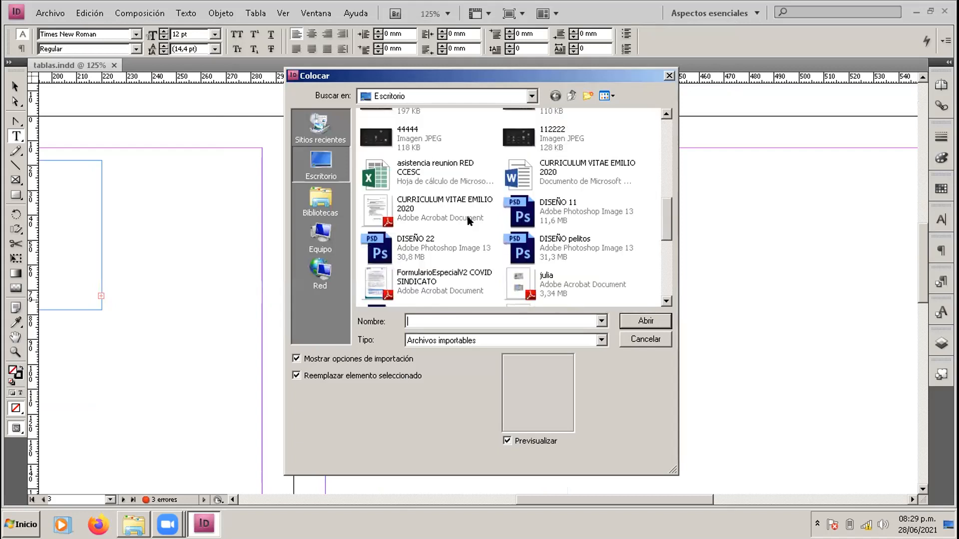
{"action": "left_click", "coordinate": [417, 175]}
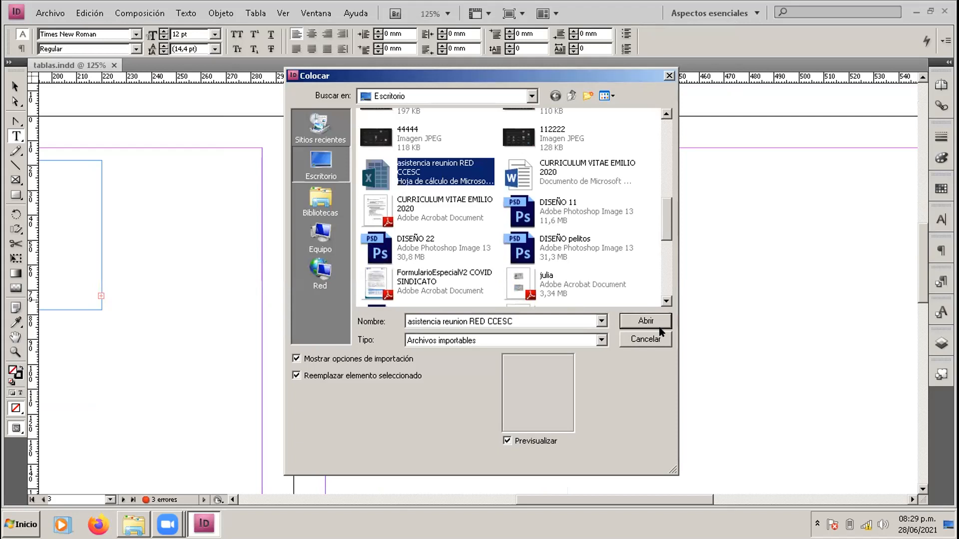
{"action": "left_click", "coordinate": [642, 321]}
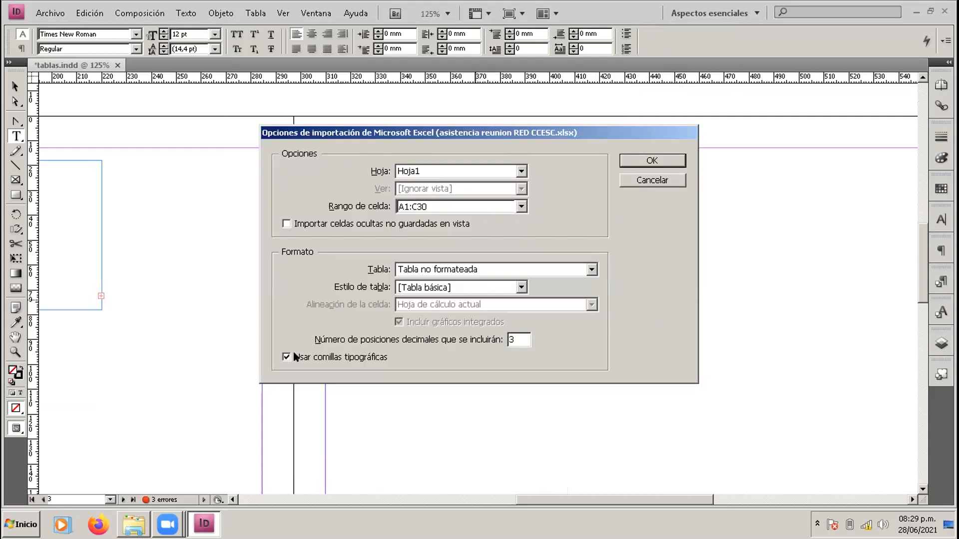
{"action": "left_click", "coordinate": [641, 158]}
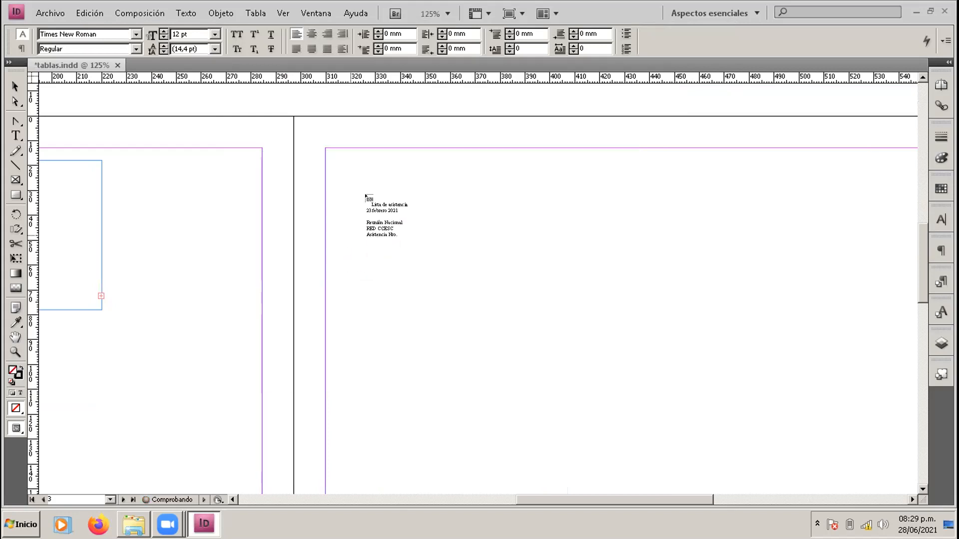
{"action": "left_click", "coordinate": [497, 266]}
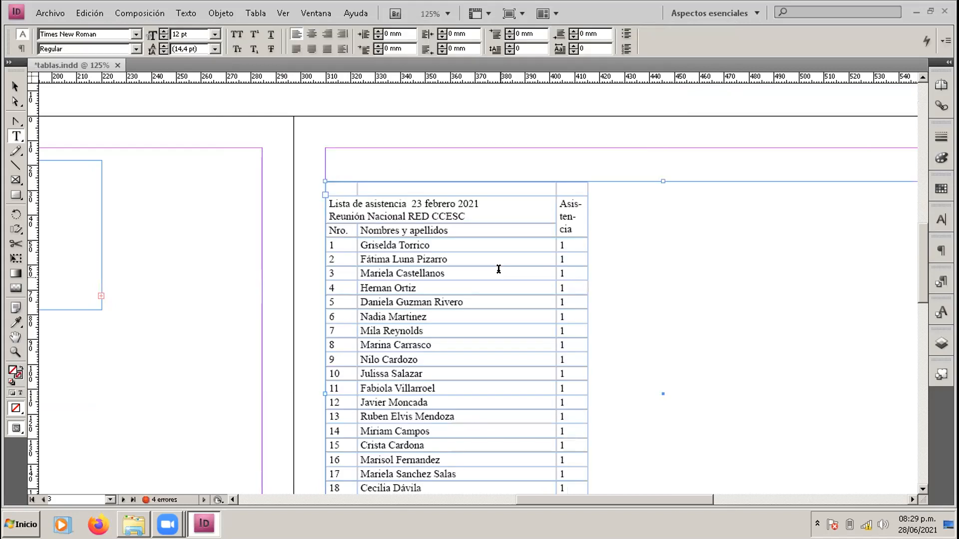
Step: Clear the names in rows 21 to 23 of the newly placed attendance list
{"action": "scroll", "coordinate": [499, 269], "scroll_direction": "down", "scroll_amount": 4}
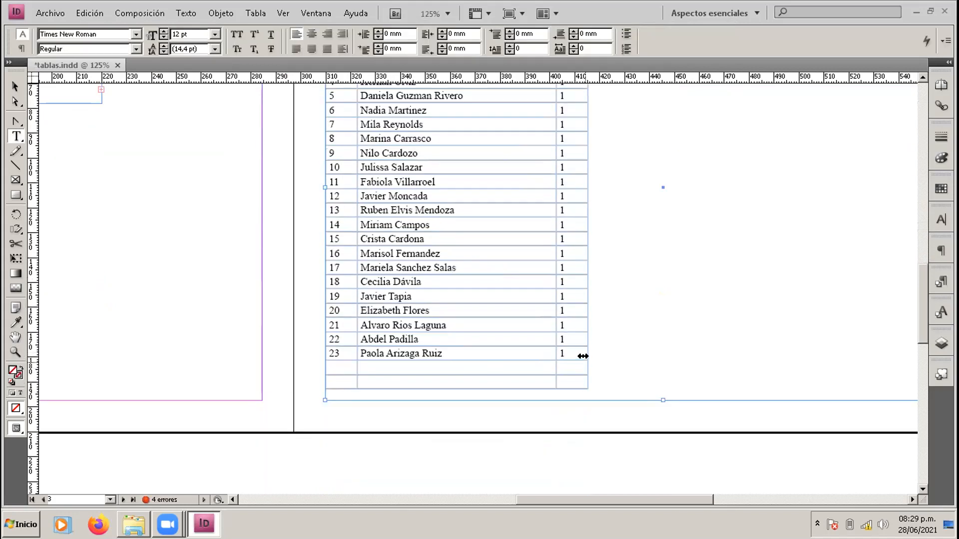
{"action": "scroll", "coordinate": [578, 344], "scroll_direction": "up", "scroll_amount": 5}
{"action": "scroll", "coordinate": [578, 345], "scroll_direction": "down", "scroll_amount": 7}
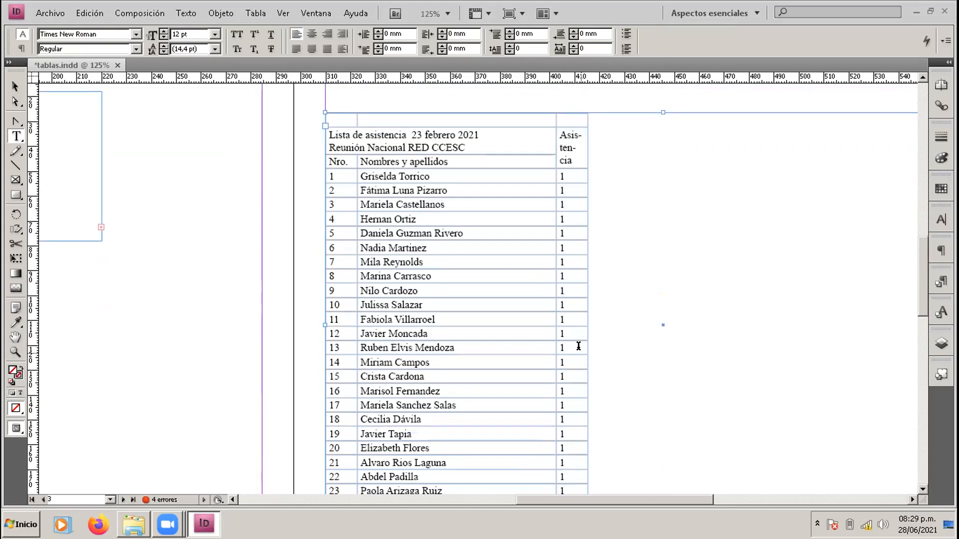
{"action": "scroll", "coordinate": [521, 289], "scroll_direction": "up", "scroll_amount": 2}
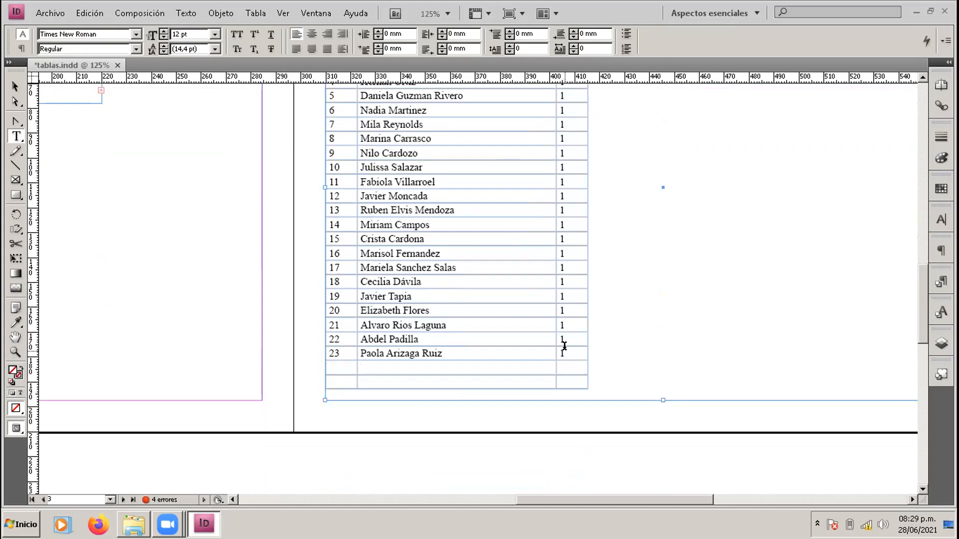
{"action": "scroll", "coordinate": [560, 340], "scroll_direction": "up", "scroll_amount": 3}
{"action": "scroll", "coordinate": [471, 463], "scroll_direction": "down", "scroll_amount": 2}
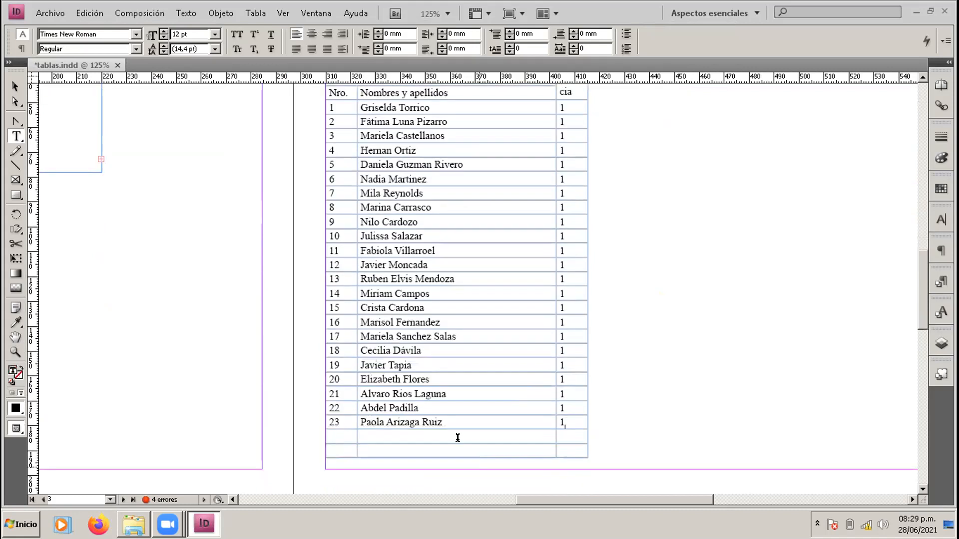
{"action": "left_click_drag", "start_coordinate": [456, 421], "coordinate": [374, 383]}
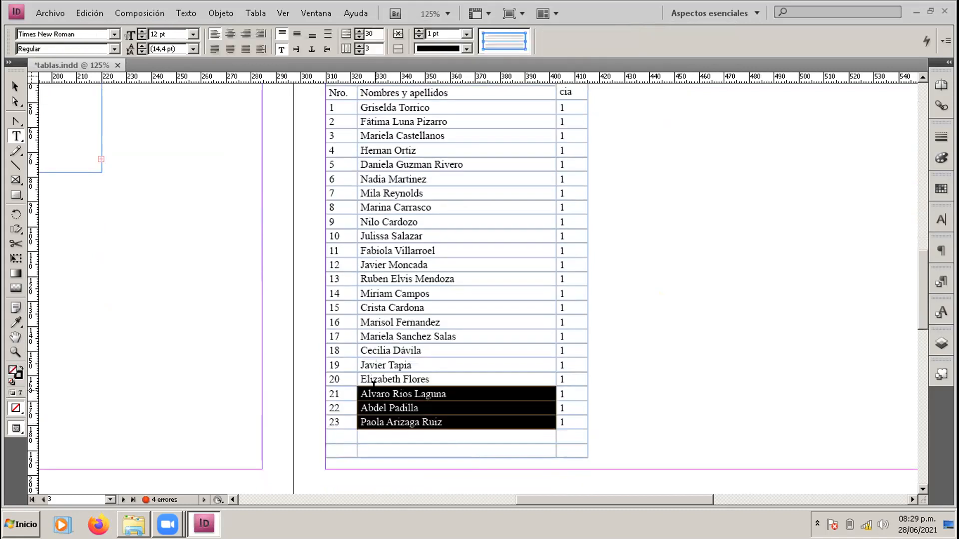
{"action": "key", "text": "Delete"}
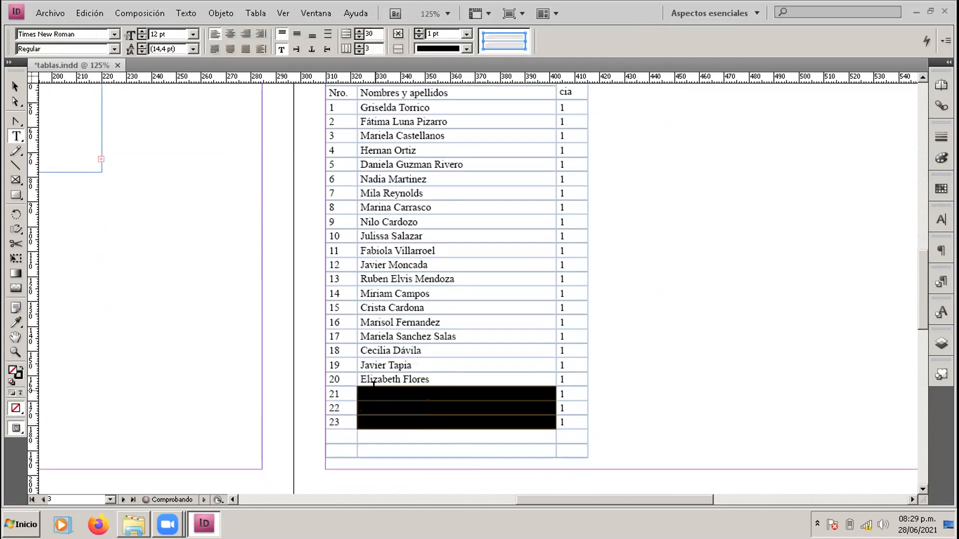
{"action": "left_click", "coordinate": [439, 253]}
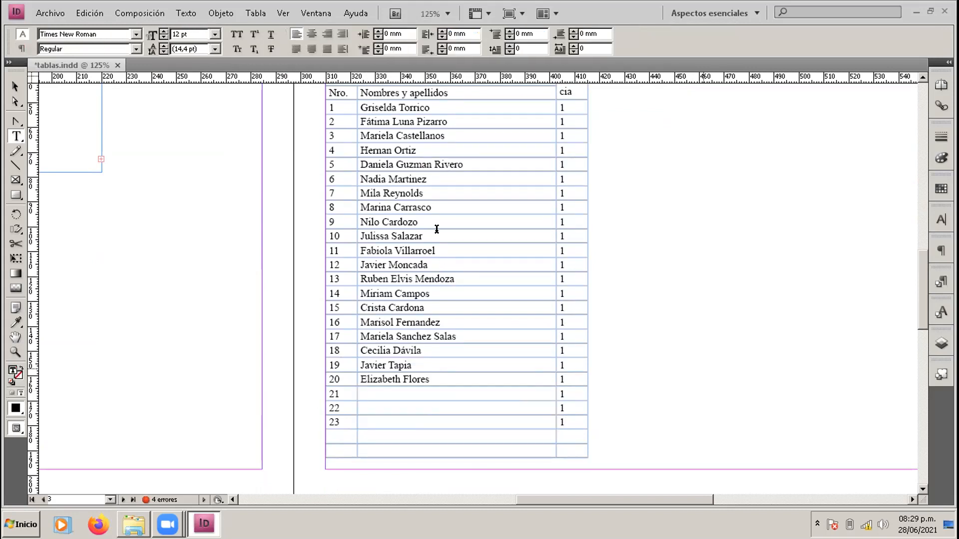
Step: Close tablas.indd and save its changes
{"action": "scroll", "coordinate": [593, 154], "scroll_direction": "up", "scroll_amount": 5}
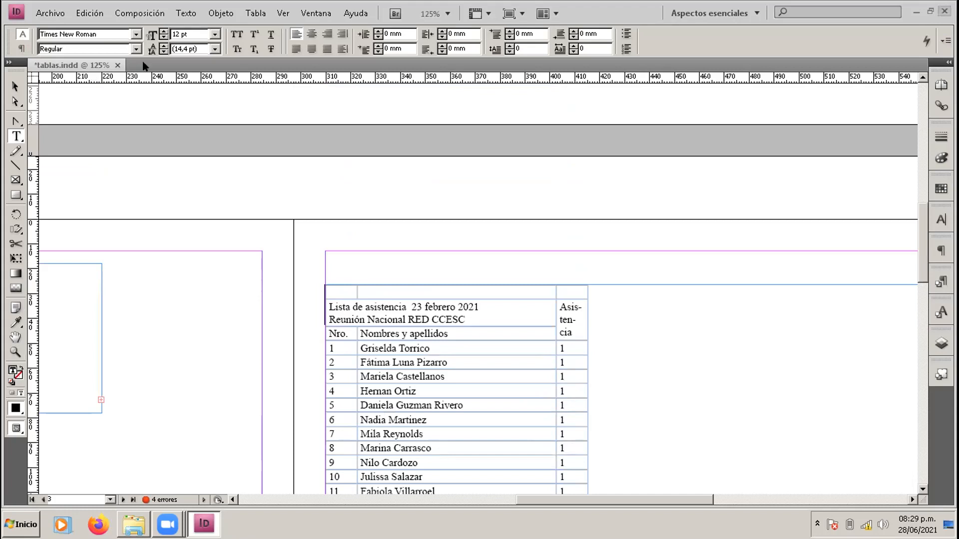
{"action": "left_click", "coordinate": [118, 65]}
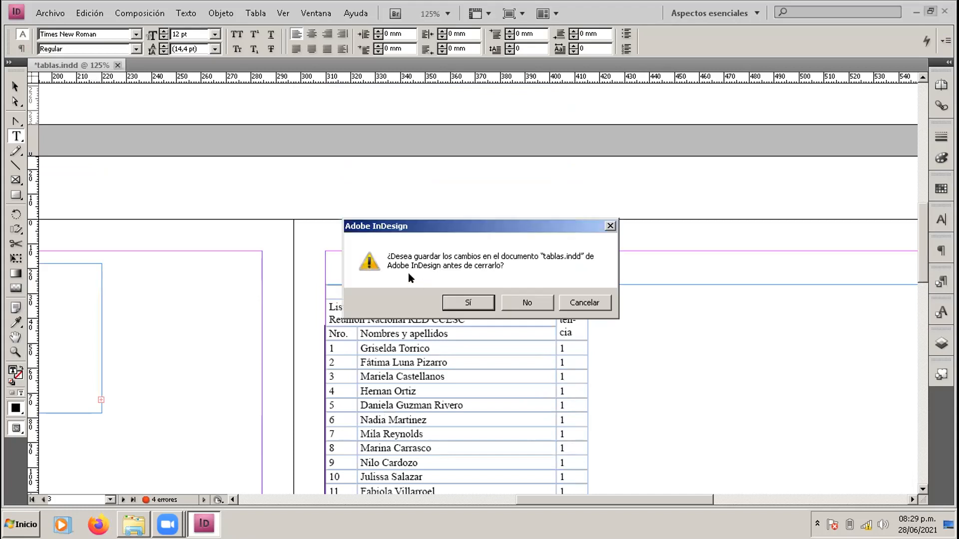
{"action": "left_click", "coordinate": [472, 300]}
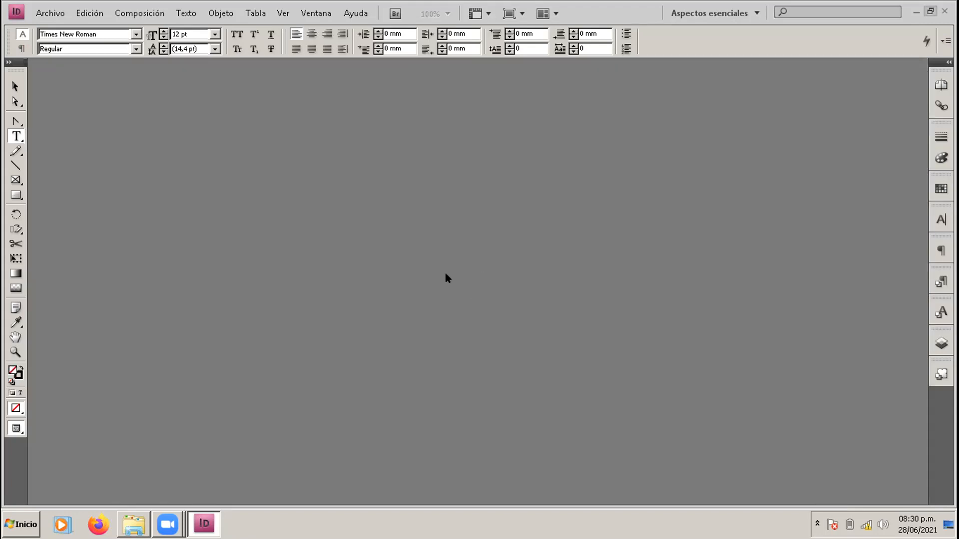
Step: Open the spreadsheet asistencia reunion RED CCESC from the Escritorio folder in Excel and go to its last list rows
{"action": "left_click", "coordinate": [134, 524]}
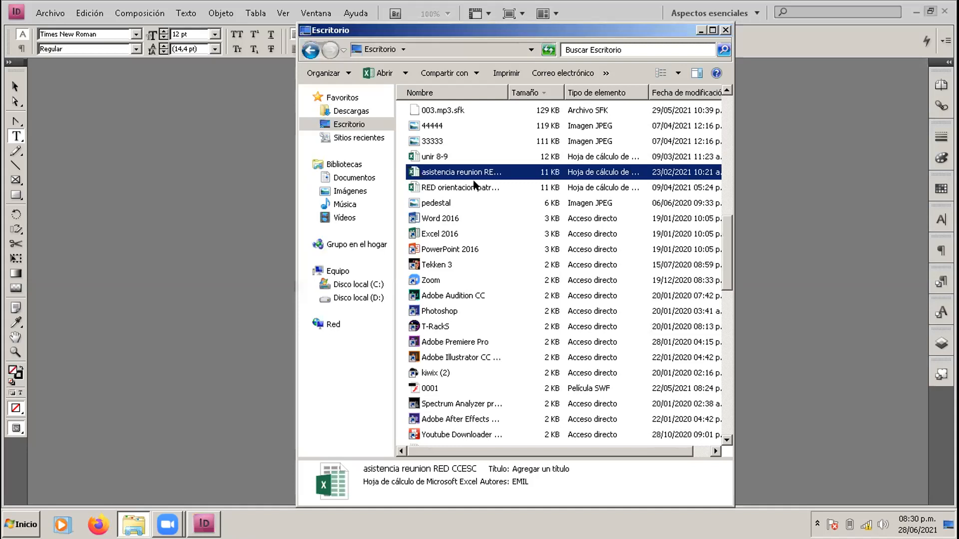
{"action": "double_click", "coordinate": [457, 172]}
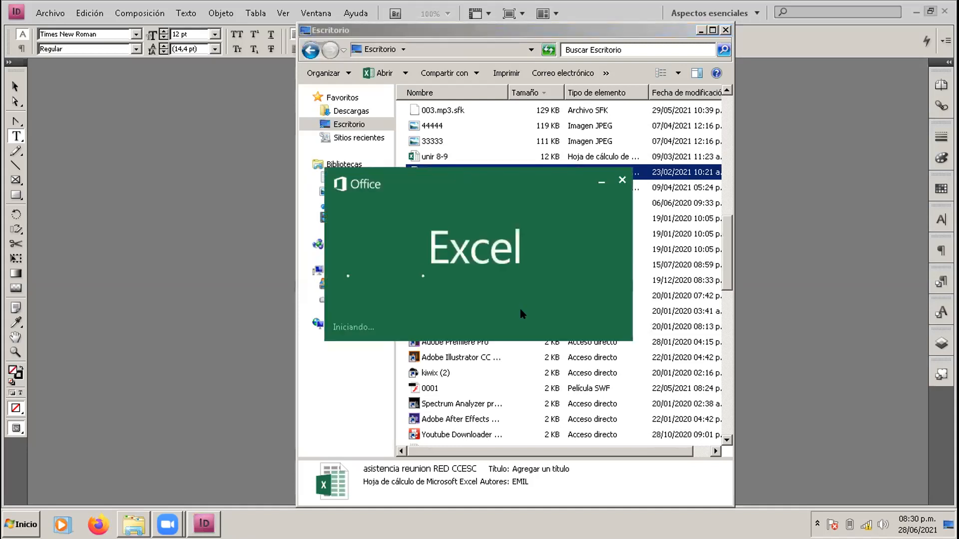
{"action": "scroll", "coordinate": [324, 345], "scroll_direction": "down", "scroll_amount": 6}
{"action": "scroll", "coordinate": [324, 345], "scroll_direction": "up", "scroll_amount": 3}
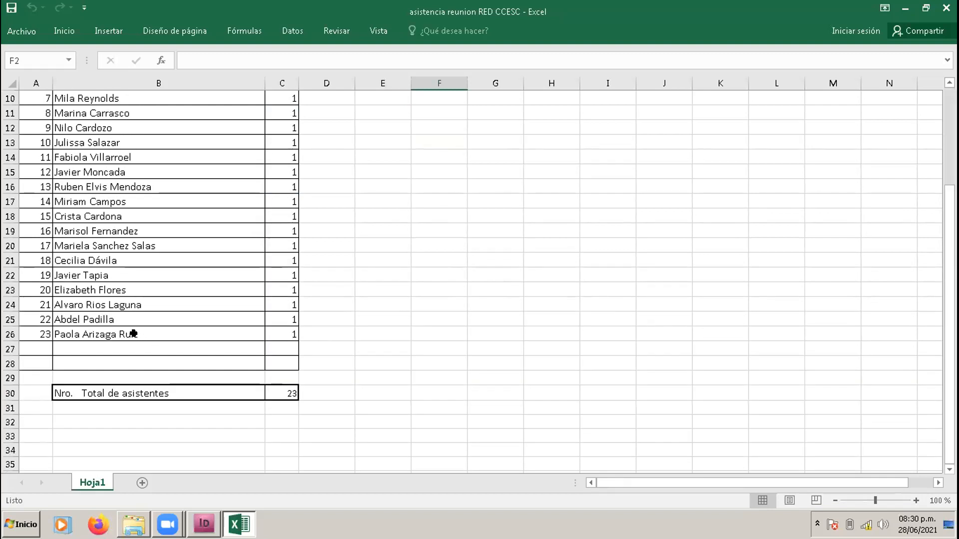
Step: Check the name cells of list entries 21 to 23 in the spreadsheet and close Excel
{"action": "left_click", "coordinate": [88, 303]}
{"action": "left_click", "coordinate": [76, 321]}
{"action": "left_click", "coordinate": [79, 333]}
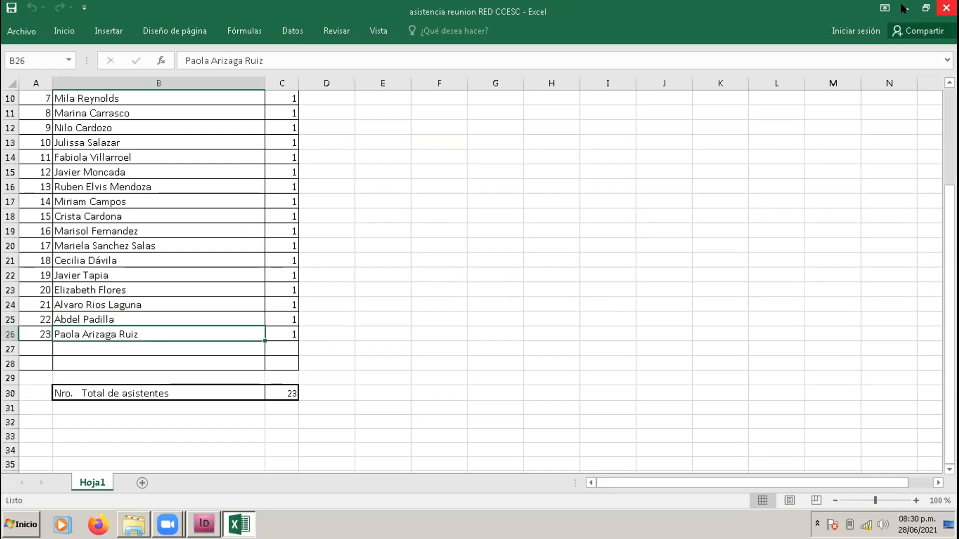
{"action": "key", "text": "alt+F4"}
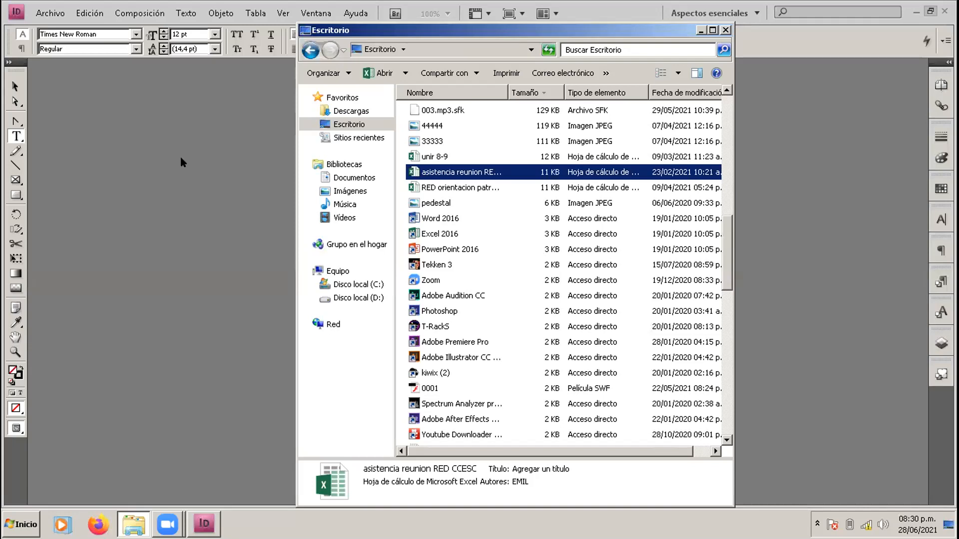
Step: Return to InDesign and reopen tablas.indd from the recent files
{"action": "left_click", "coordinate": [54, 40]}
{"action": "left_click", "coordinate": [50, 14]}
{"action": "mouse_move", "coordinate": [138, 63]}
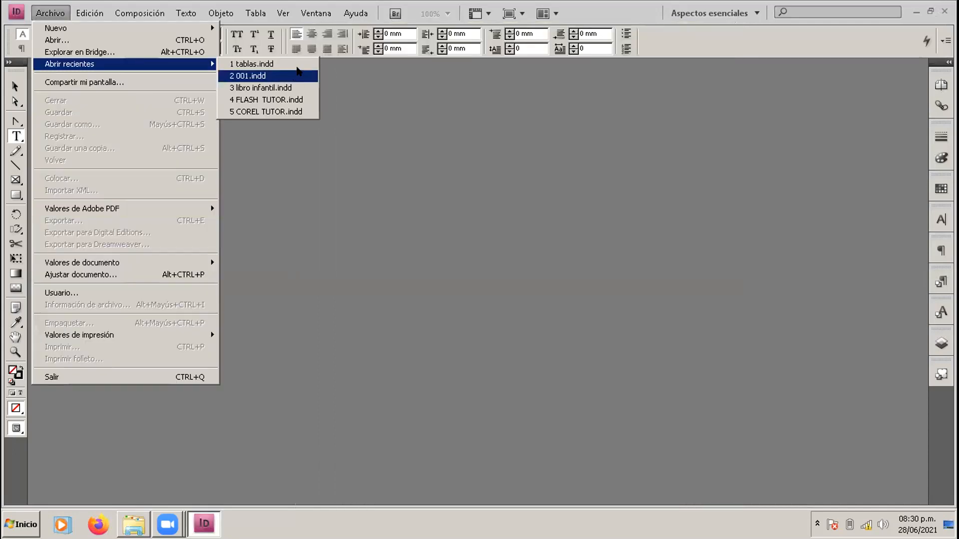
{"action": "left_click", "coordinate": [295, 64]}
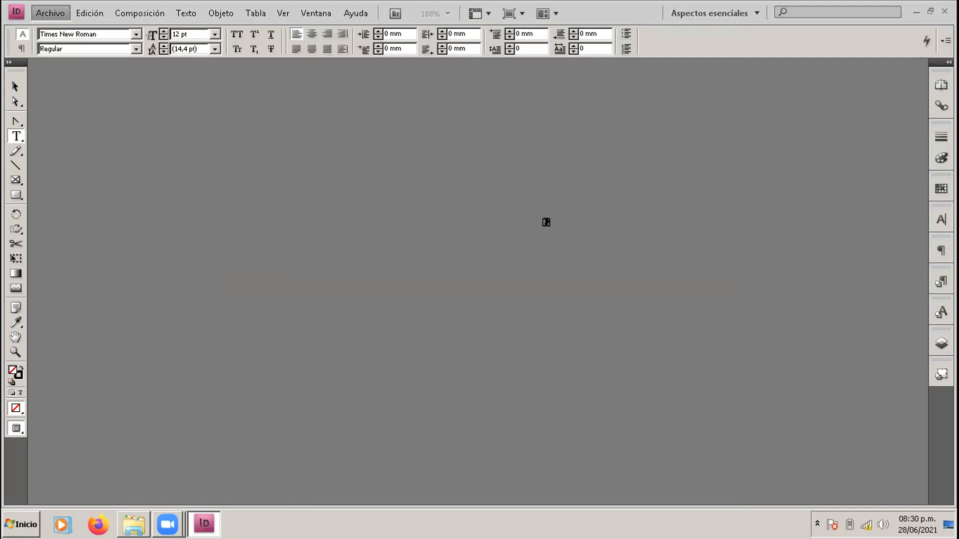
Step: Review the attendance list on page 3 and select the empty row above its title
{"action": "scroll", "coordinate": [545, 235], "scroll_direction": "down", "scroll_amount": 6}
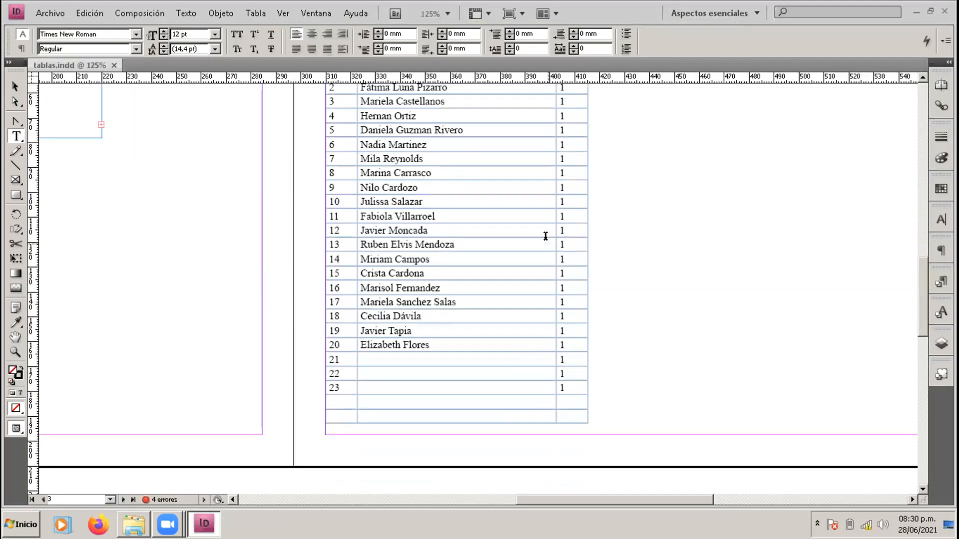
{"action": "scroll", "coordinate": [532, 336], "scroll_direction": "up", "scroll_amount": 3}
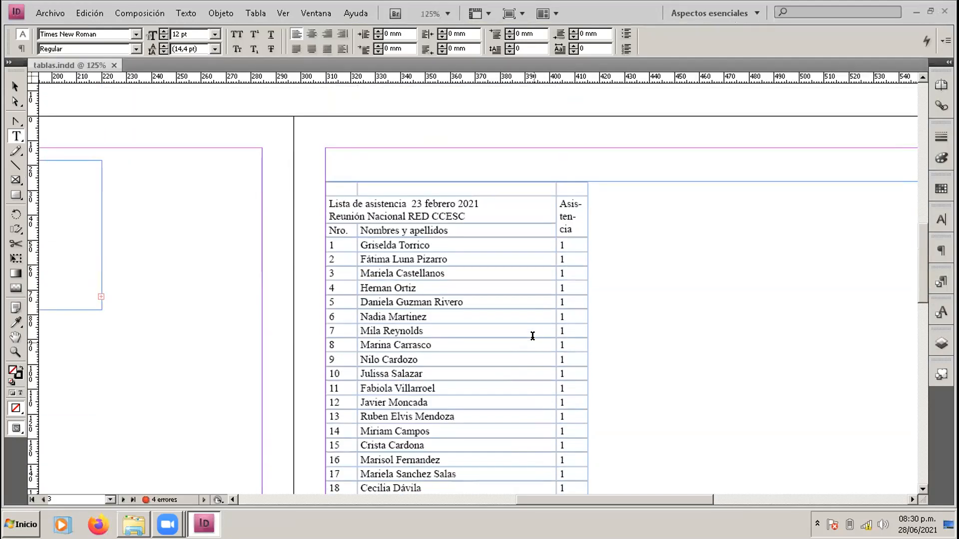
{"action": "scroll", "coordinate": [531, 337], "scroll_direction": "down", "scroll_amount": 2}
{"action": "scroll", "coordinate": [531, 336], "scroll_direction": "up", "scroll_amount": 1}
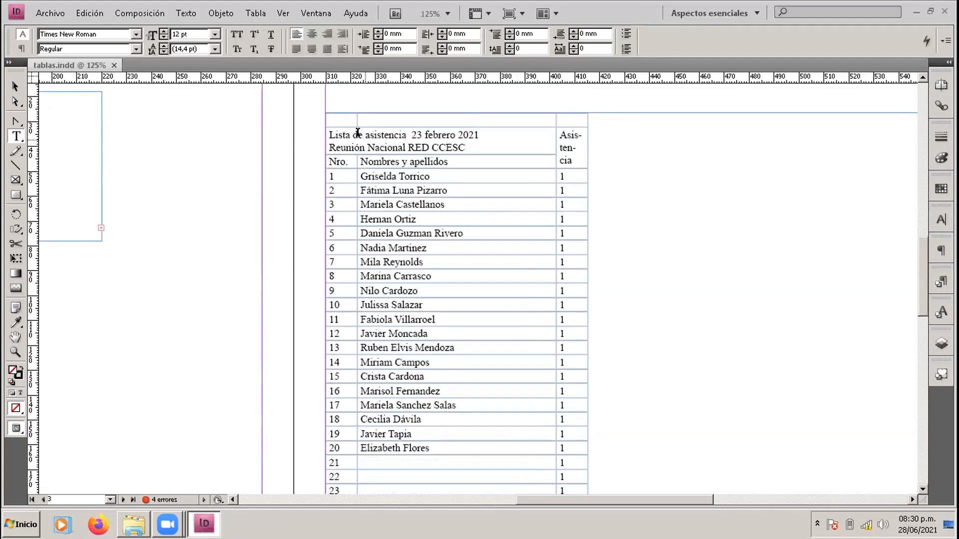
{"action": "left_click_drag", "start_coordinate": [335, 118], "coordinate": [561, 120]}
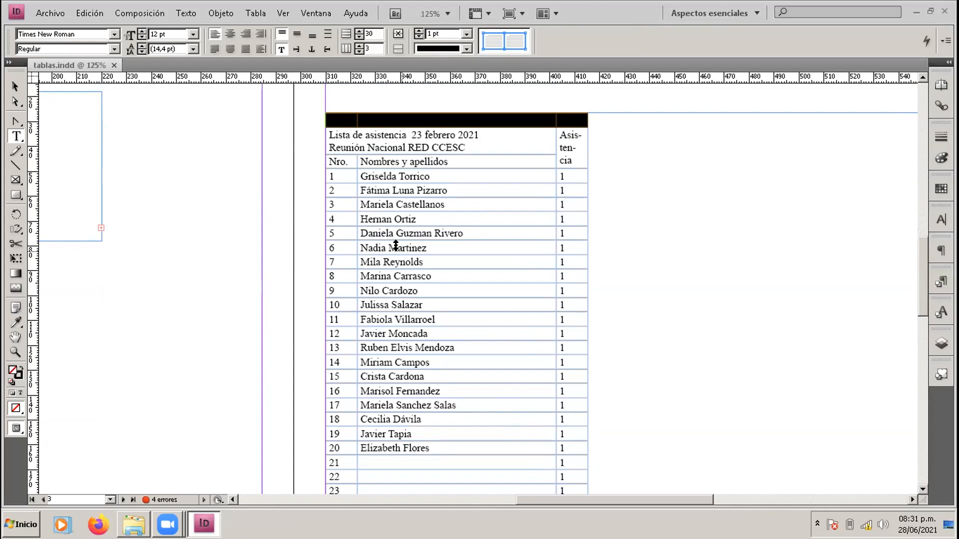
{"action": "scroll", "coordinate": [396, 245], "scroll_direction": "down", "scroll_amount": 1}
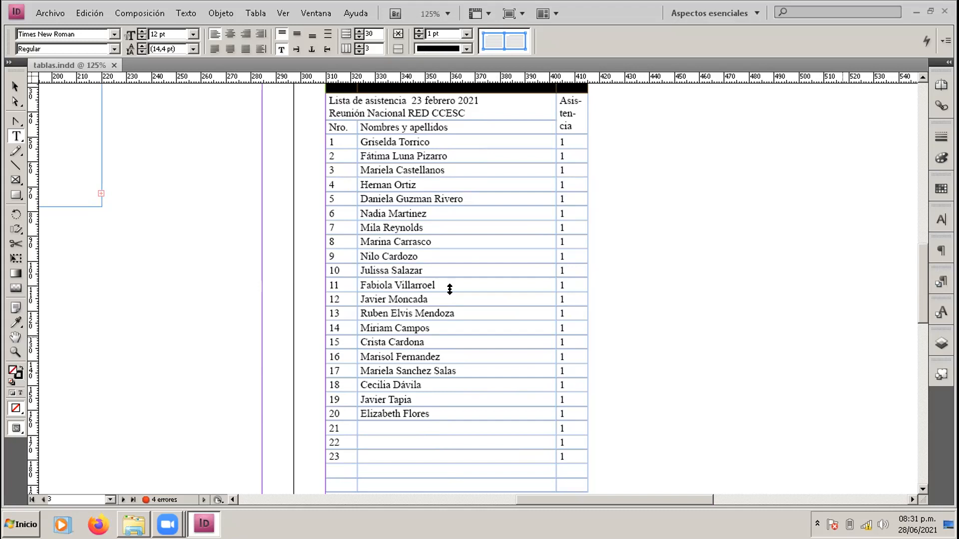
Step: Deselect the list row and review the grades table and the empty table on page 2
{"action": "left_click_drag", "start_coordinate": [654, 497], "coordinate": [533, 490]}
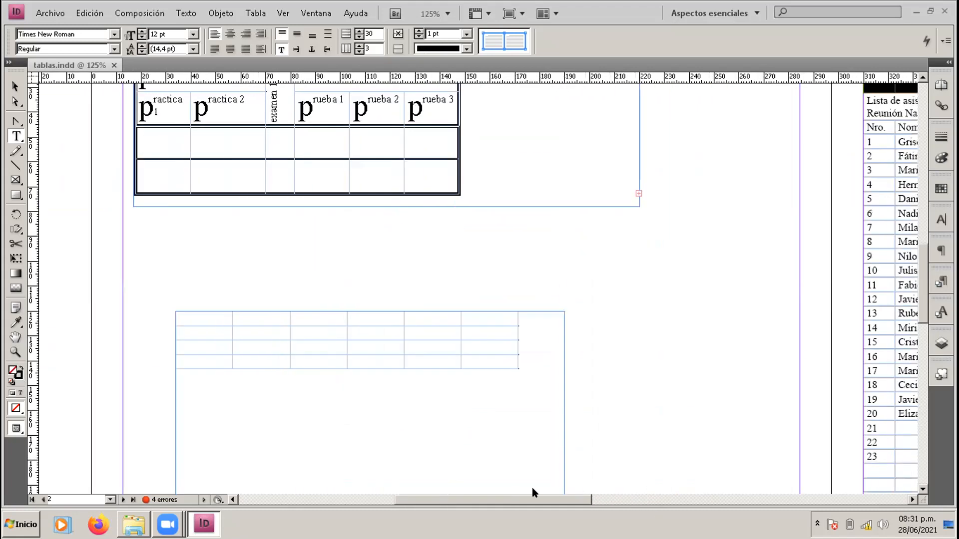
{"action": "scroll", "coordinate": [490, 323], "scroll_direction": "up", "scroll_amount": 5}
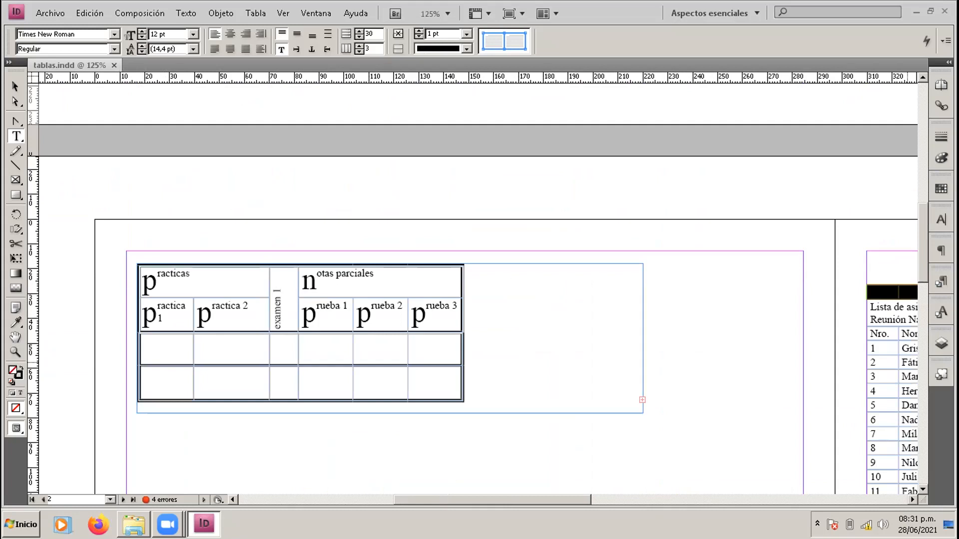
{"action": "left_click", "coordinate": [489, 313]}
{"action": "scroll", "coordinate": [490, 302], "scroll_direction": "down", "scroll_amount": 3}
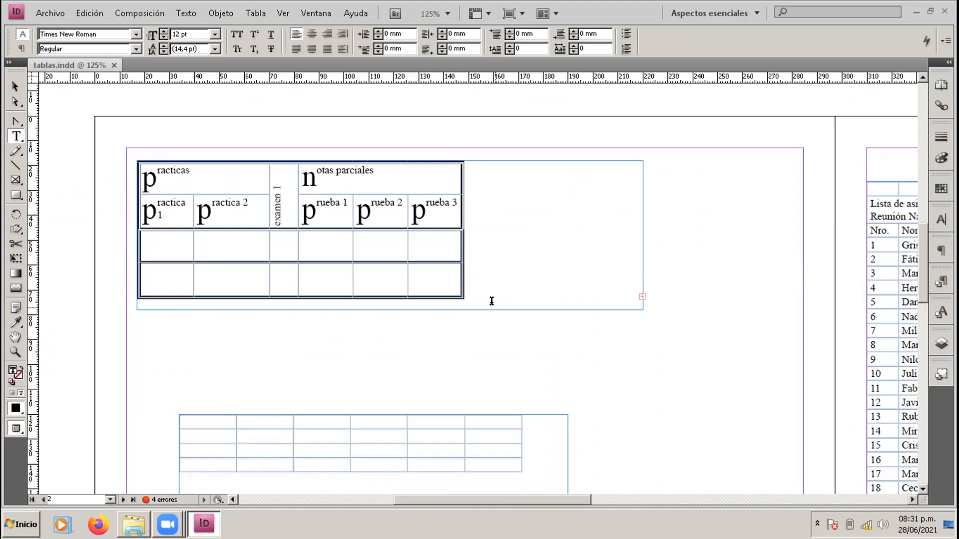
{"action": "scroll", "coordinate": [492, 301], "scroll_direction": "down", "scroll_amount": 5}
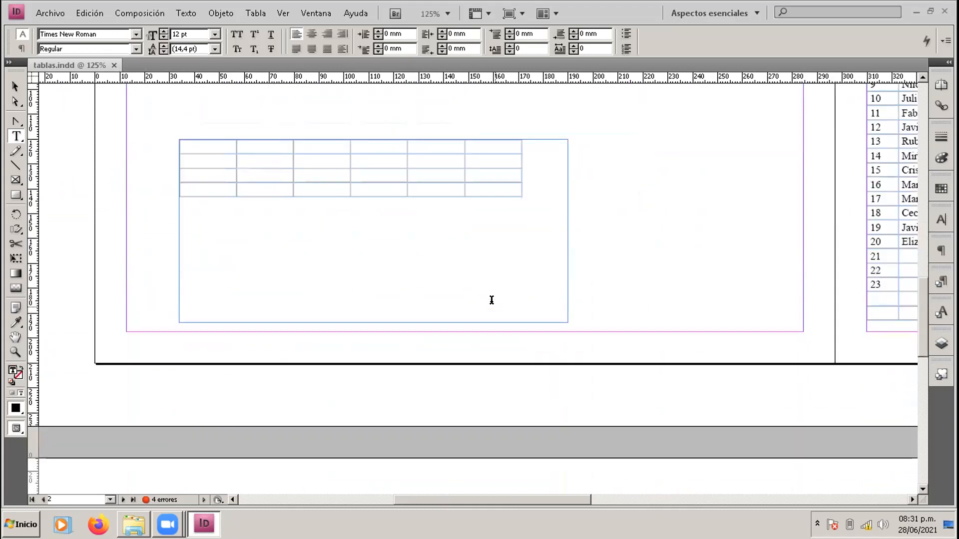
{"action": "scroll", "coordinate": [491, 300], "scroll_direction": "up", "scroll_amount": 6}
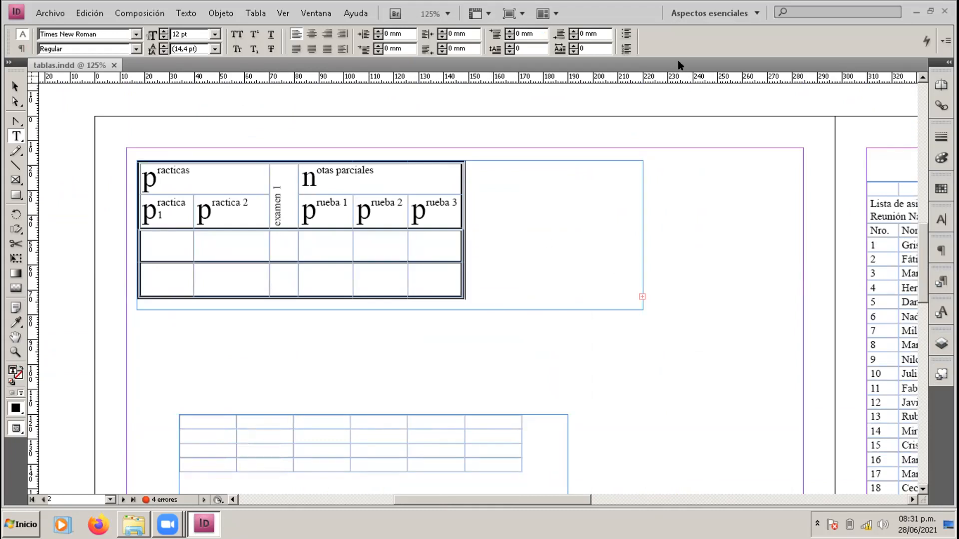
{"action": "left_click", "coordinate": [928, 11]}
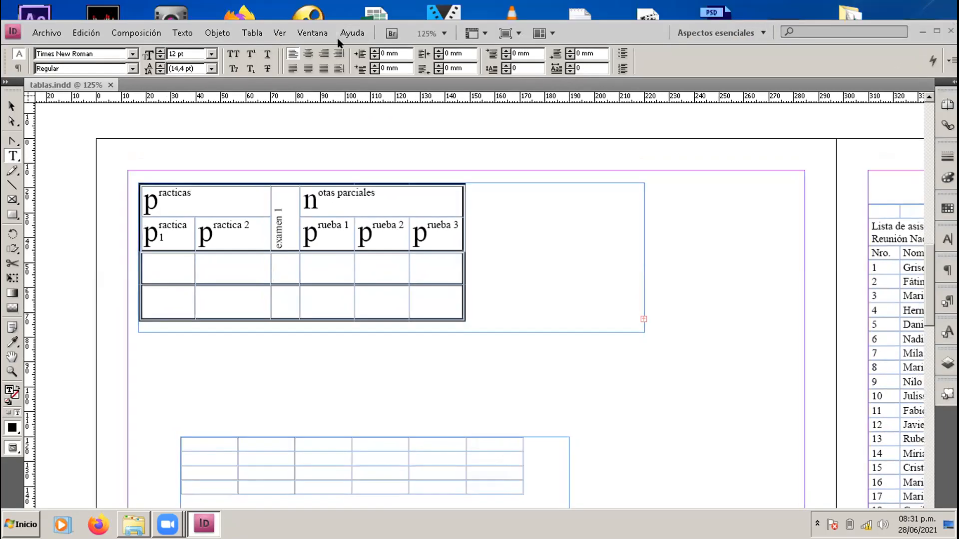
{"action": "left_click", "coordinate": [311, 32]}
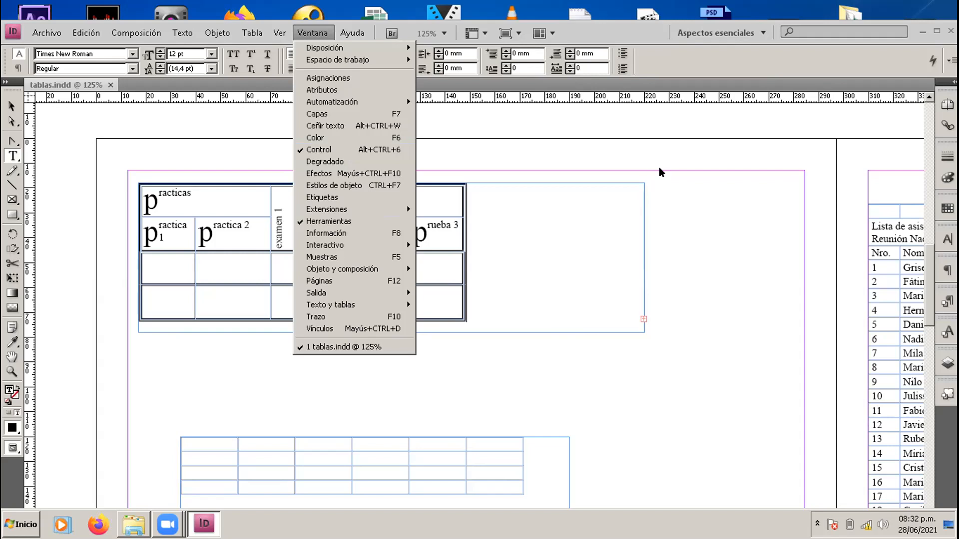
{"action": "left_click", "coordinate": [705, 170]}
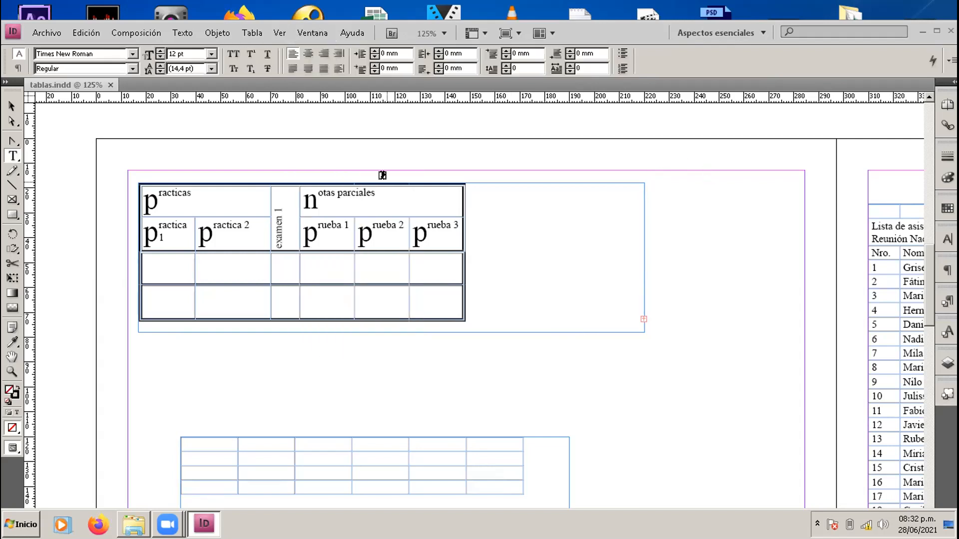
Step: Select the frame of the empty table on page 2 with the Selection tool and maximize the application window
{"action": "scroll", "coordinate": [381, 174], "scroll_direction": "down", "scroll_amount": 1}
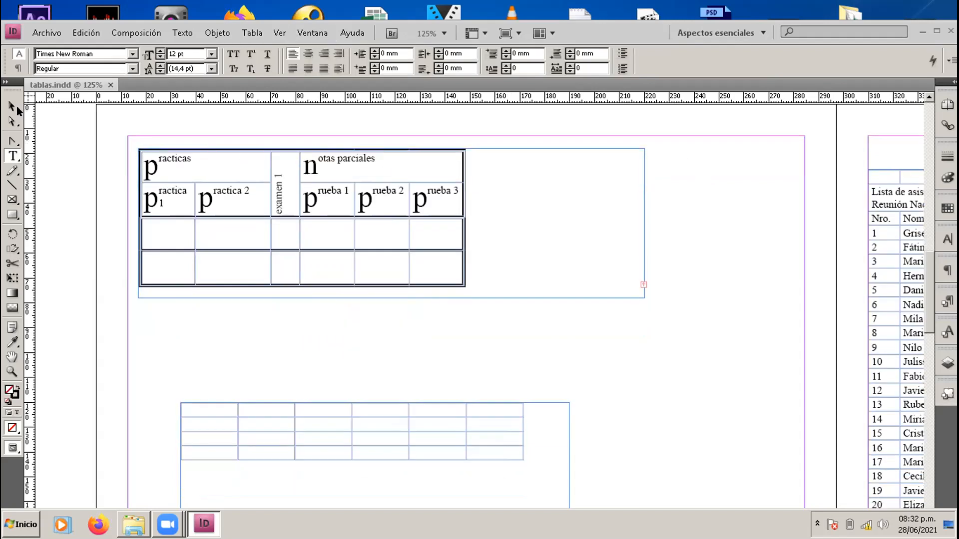
{"action": "left_click", "coordinate": [14, 107]}
{"action": "left_click", "coordinate": [442, 424]}
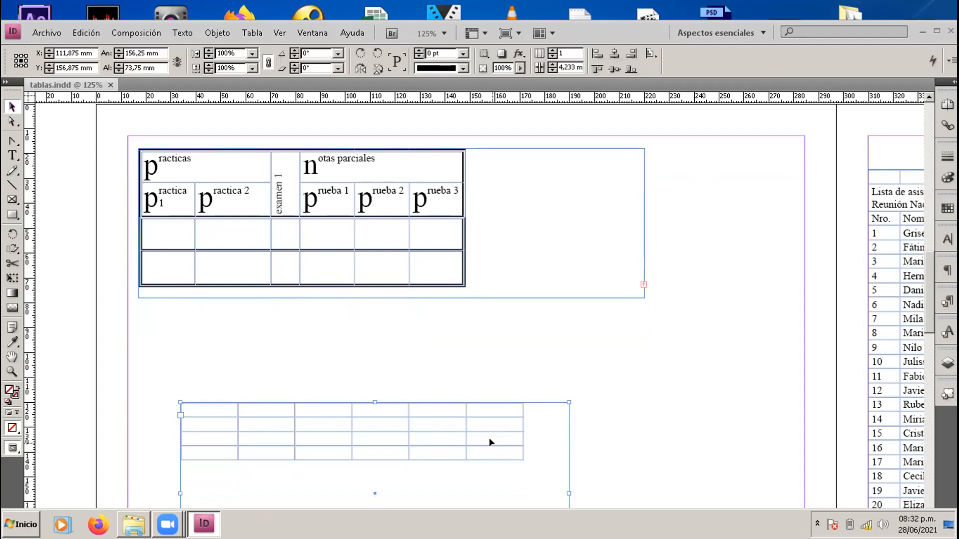
{"action": "scroll", "coordinate": [490, 442], "scroll_direction": "down", "scroll_amount": 3}
{"action": "scroll", "coordinate": [490, 443], "scroll_direction": "up", "scroll_amount": 2}
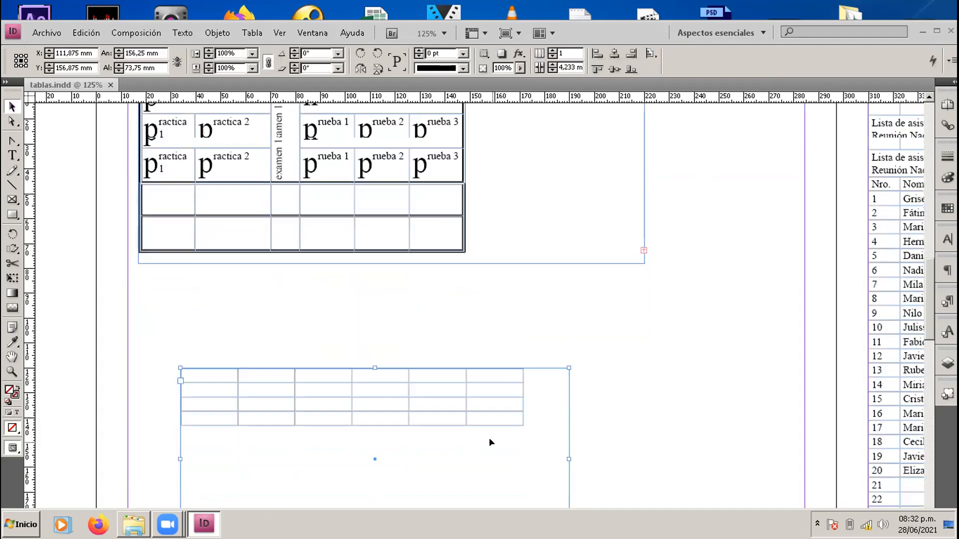
{"action": "scroll", "coordinate": [490, 442], "scroll_direction": "up", "scroll_amount": 3}
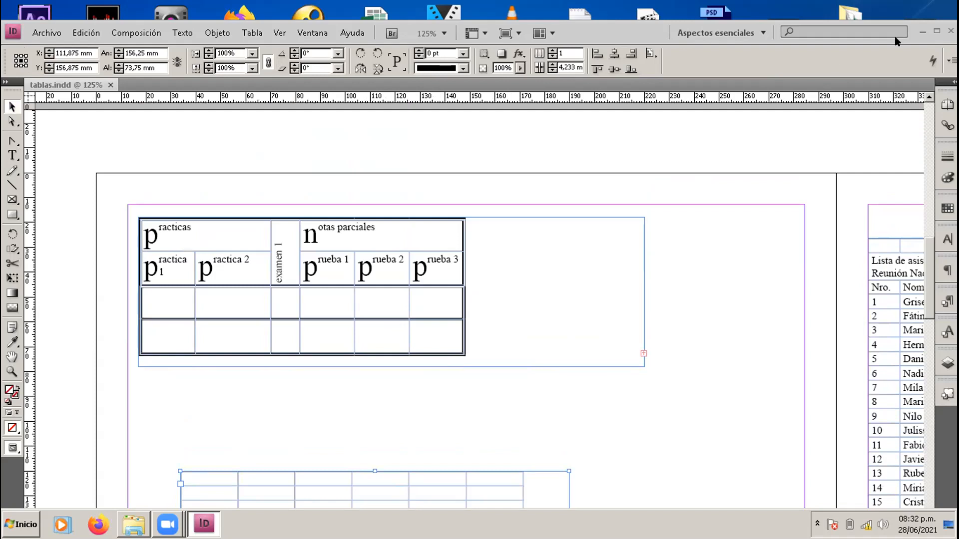
{"action": "double_click", "coordinate": [874, 26]}
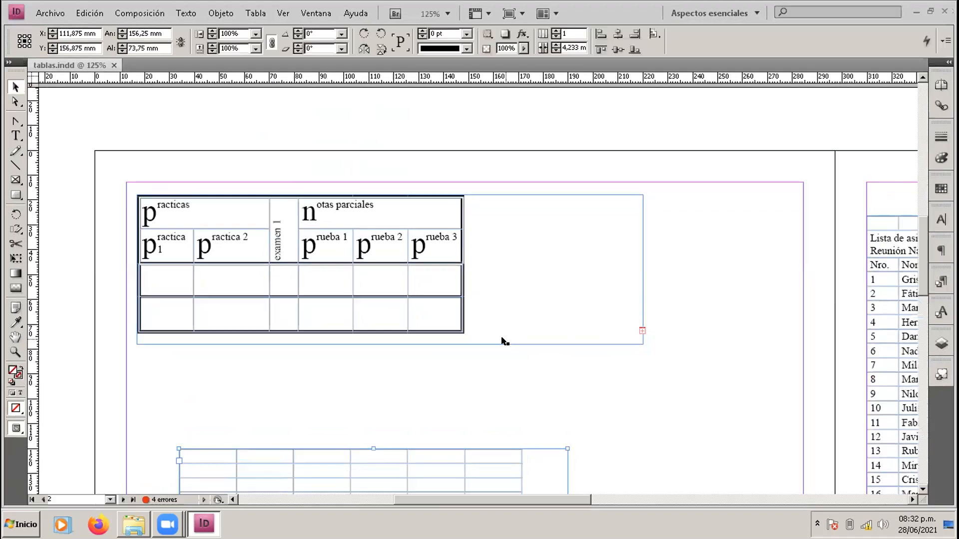
Step: Select the grades table's text frame and extend it downward to a height of about 73,75 mm to reveal its overset text
{"action": "scroll", "coordinate": [504, 341], "scroll_direction": "down", "scroll_amount": 3}
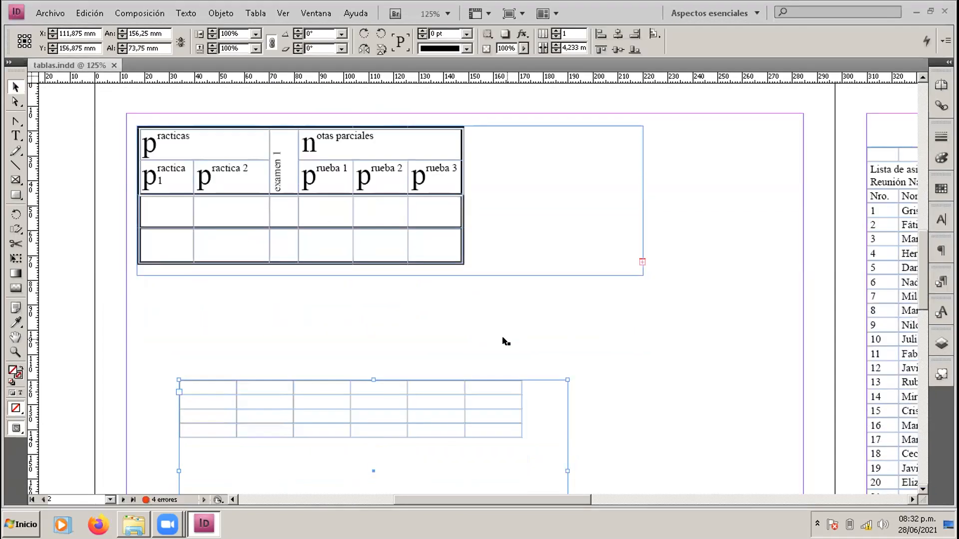
{"action": "left_click", "coordinate": [666, 499]}
{"action": "left_click_drag", "start_coordinate": [644, 497], "coordinate": [582, 488]}
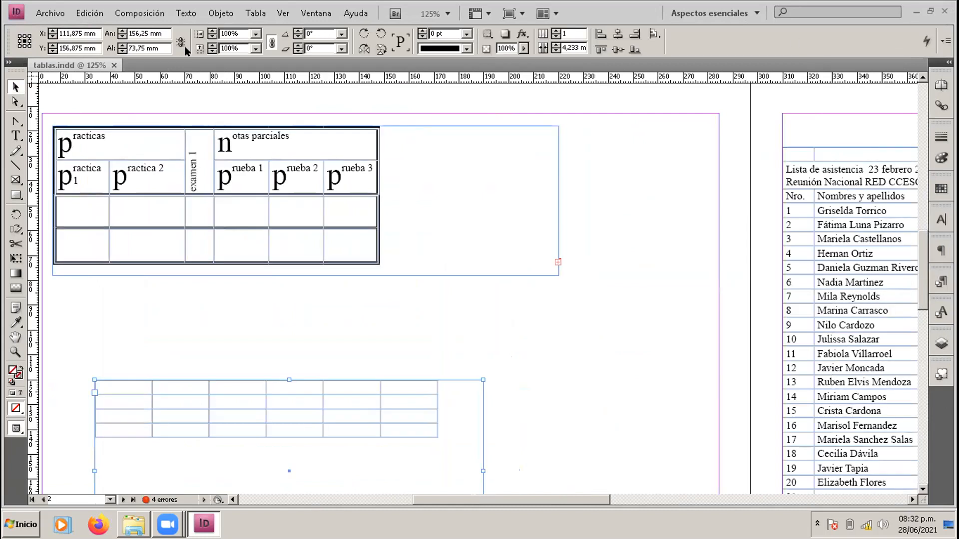
{"action": "left_click", "coordinate": [372, 245]}
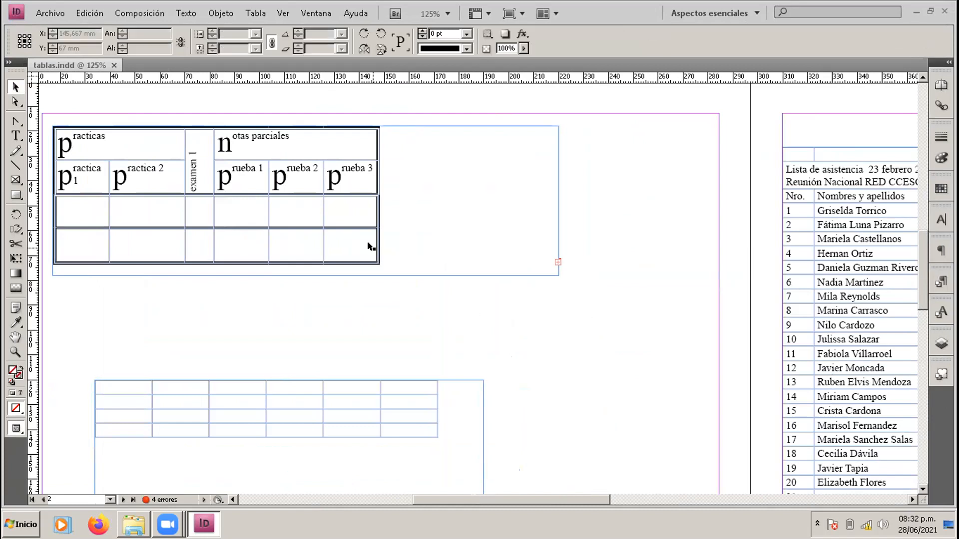
{"action": "left_click", "coordinate": [410, 242]}
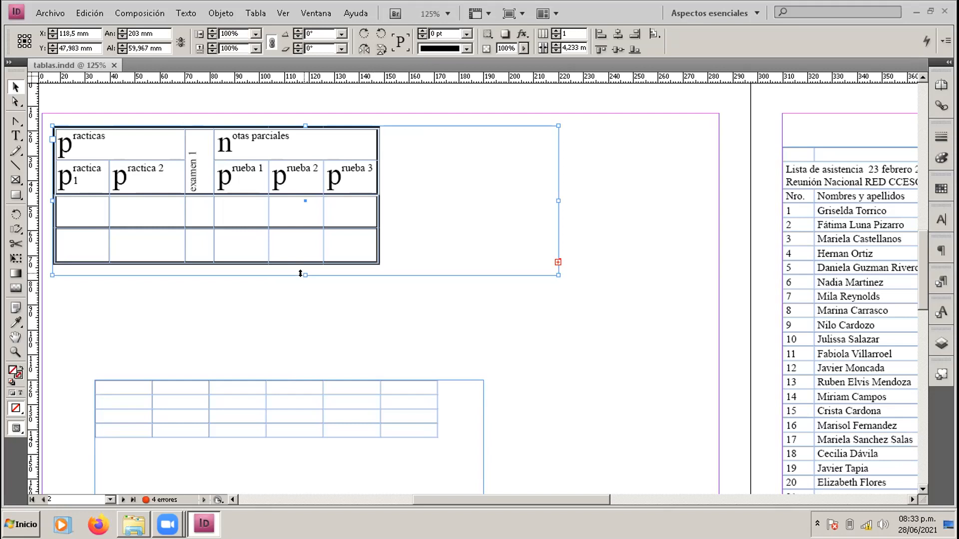
{"action": "left_click_drag", "start_coordinate": [303, 276], "coordinate": [305, 310]}
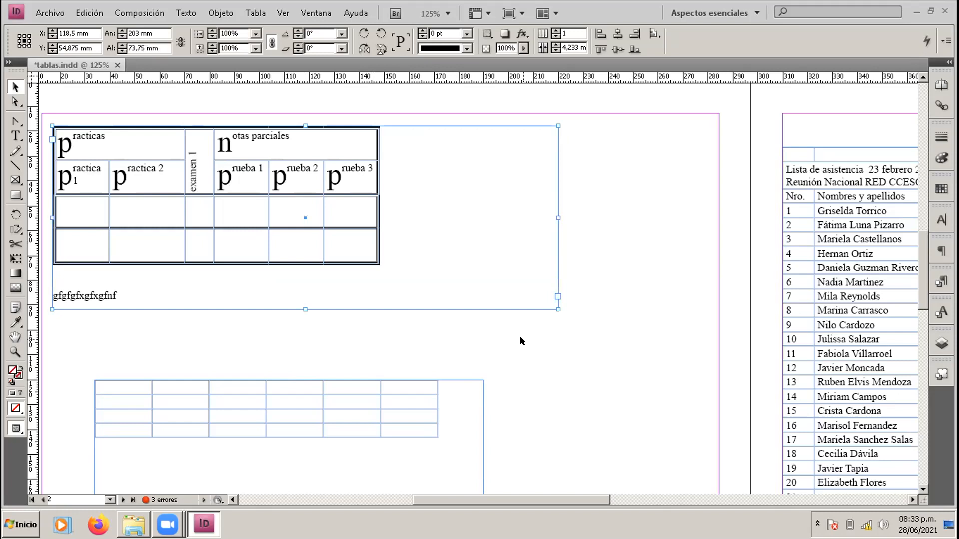
Step: Resize the grades table's text frame freehand to about 152 mm wide and 92 mm high
{"action": "left_click_drag", "start_coordinate": [558, 215], "coordinate": [424, 217]}
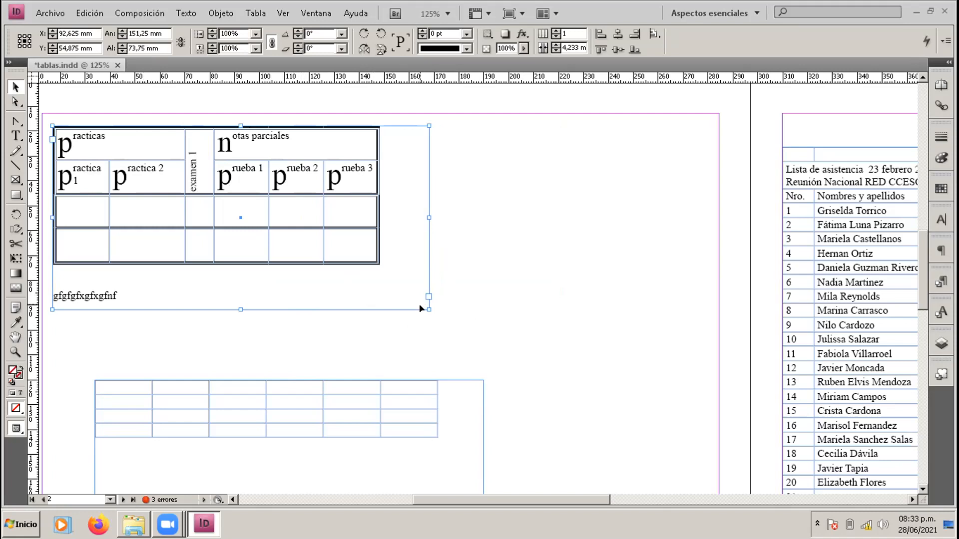
{"action": "left_click_drag", "start_coordinate": [427, 307], "coordinate": [499, 354]}
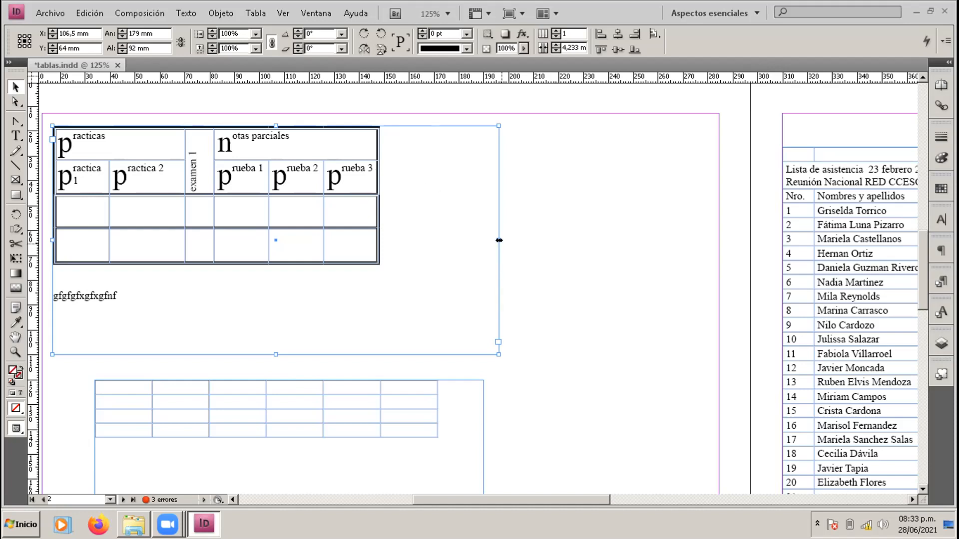
{"action": "left_click_drag", "start_coordinate": [499, 240], "coordinate": [431, 240]}
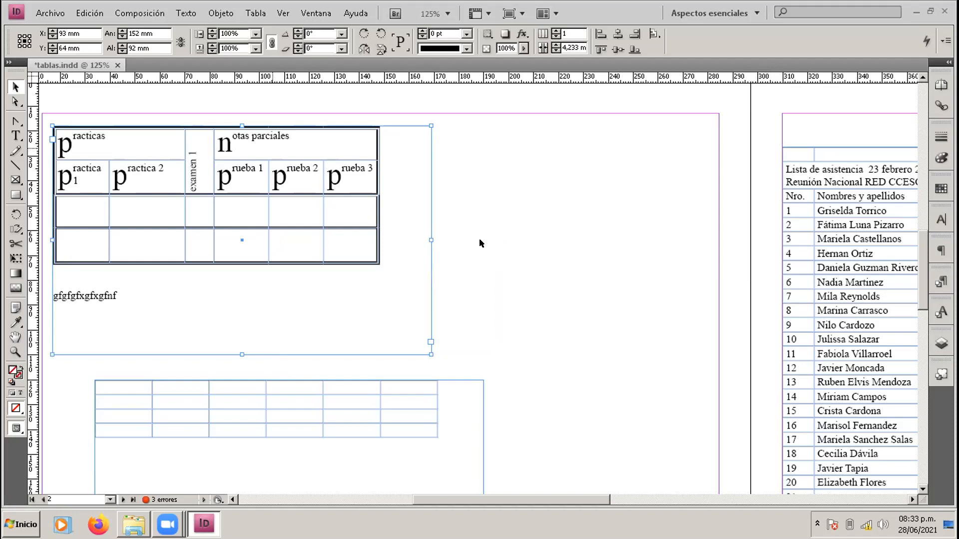
{"action": "left_click", "coordinate": [385, 232]}
{"action": "left_click", "coordinate": [385, 233]}
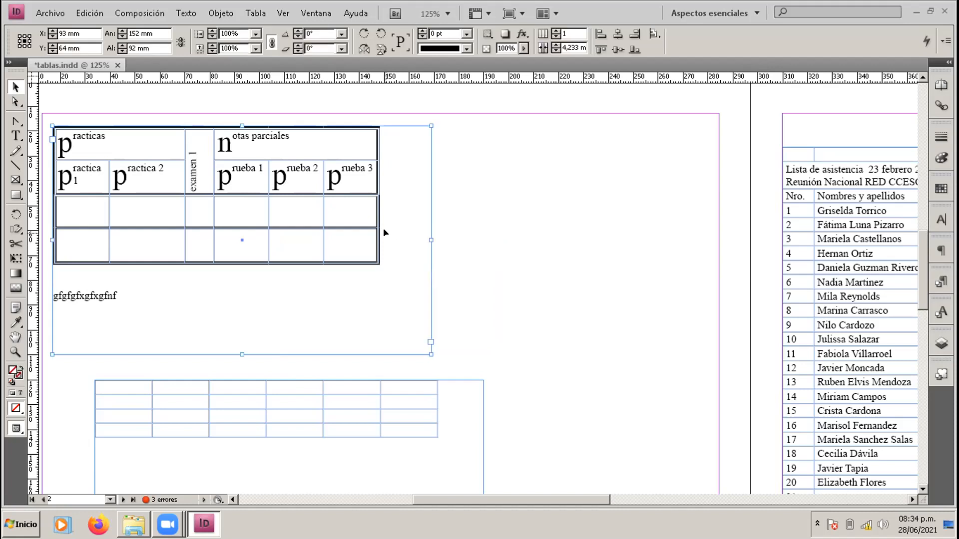